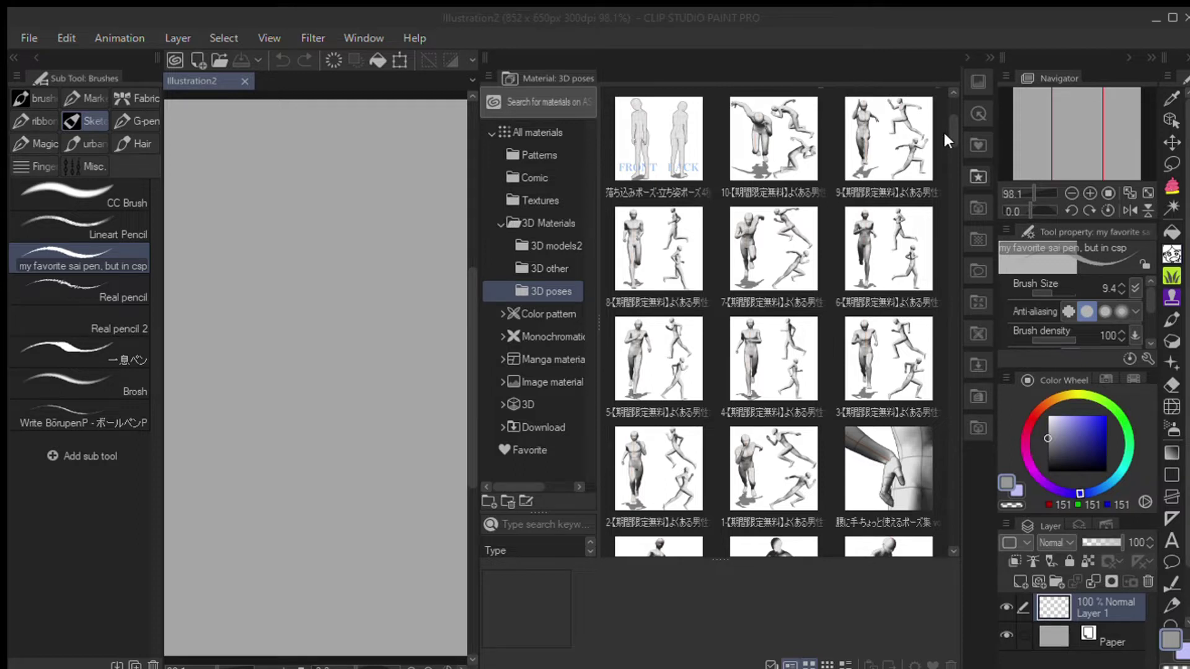
Step: Place the standing 3D pose 襟をいじる from the 3D poses materials on a new layer
scroll(942, 128, down, 5)
scroll(945, 138, down, 3)
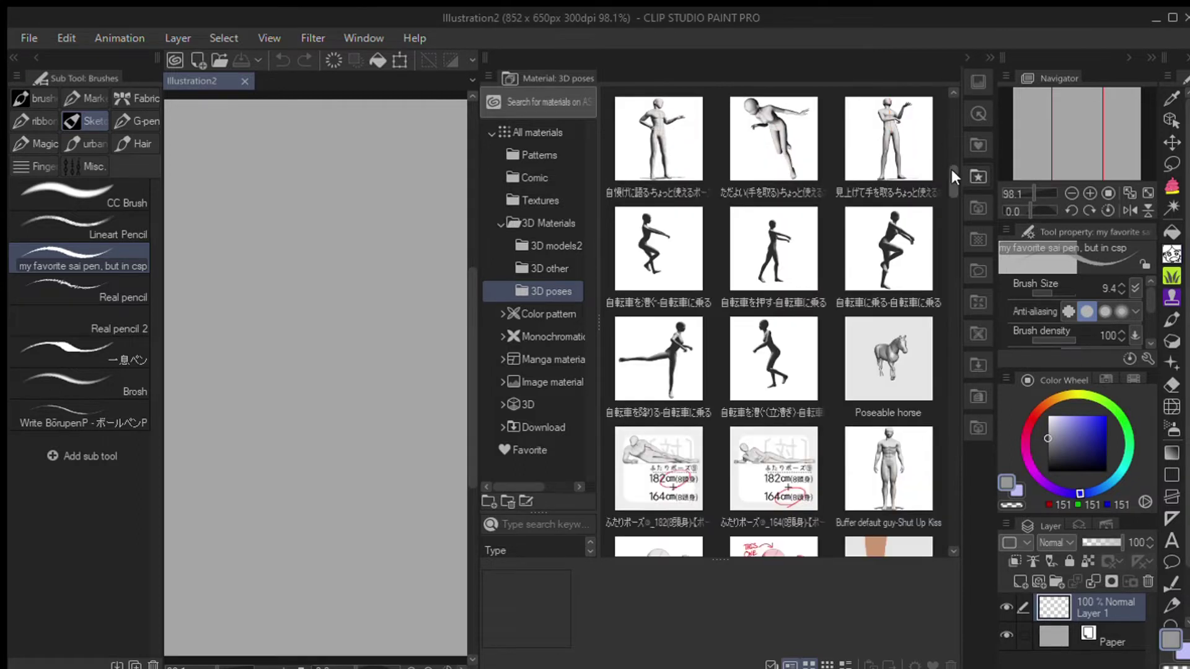
scroll(942, 144, up, 6)
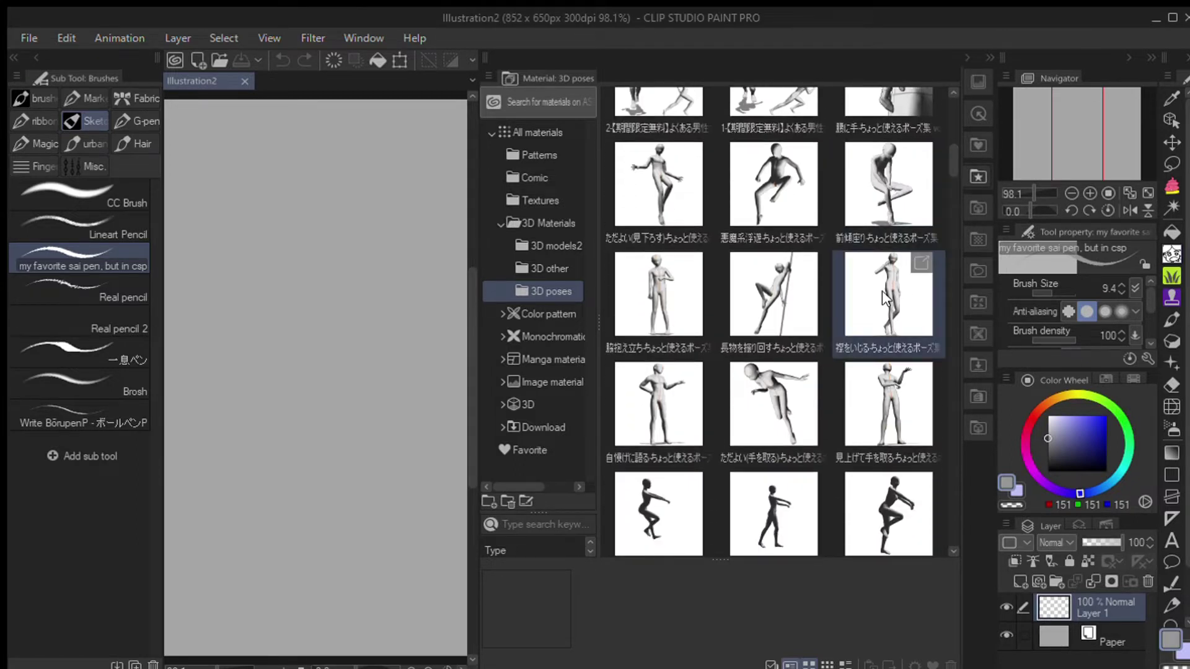
drag(883, 291, 1077, 586)
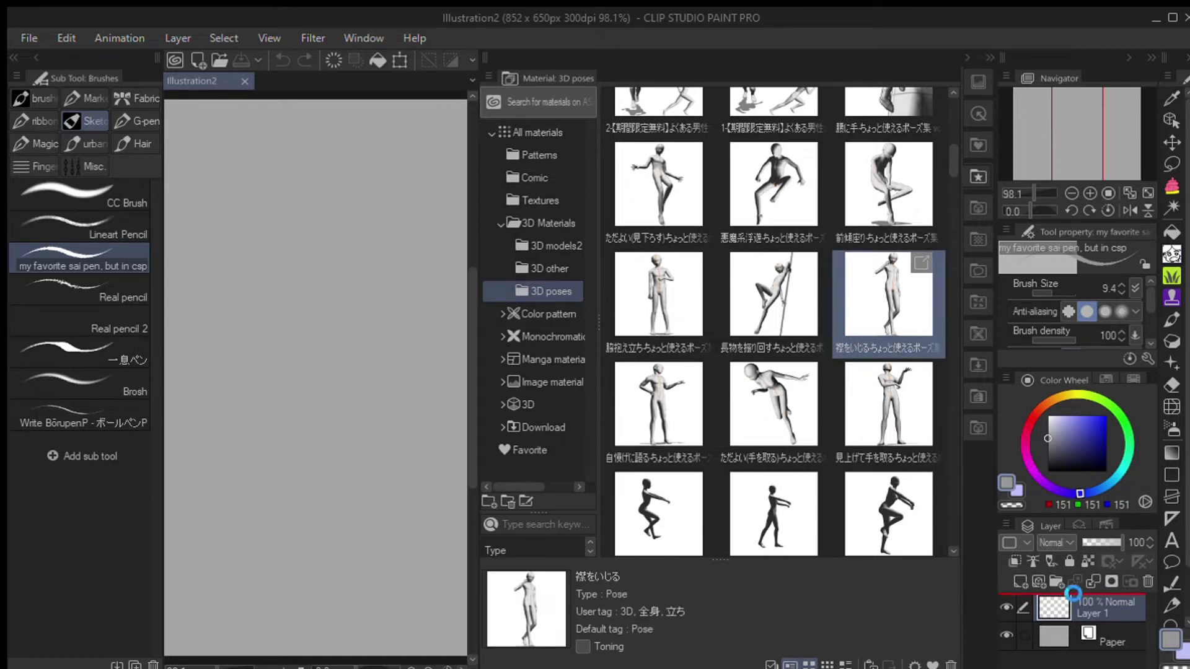
click(977, 177)
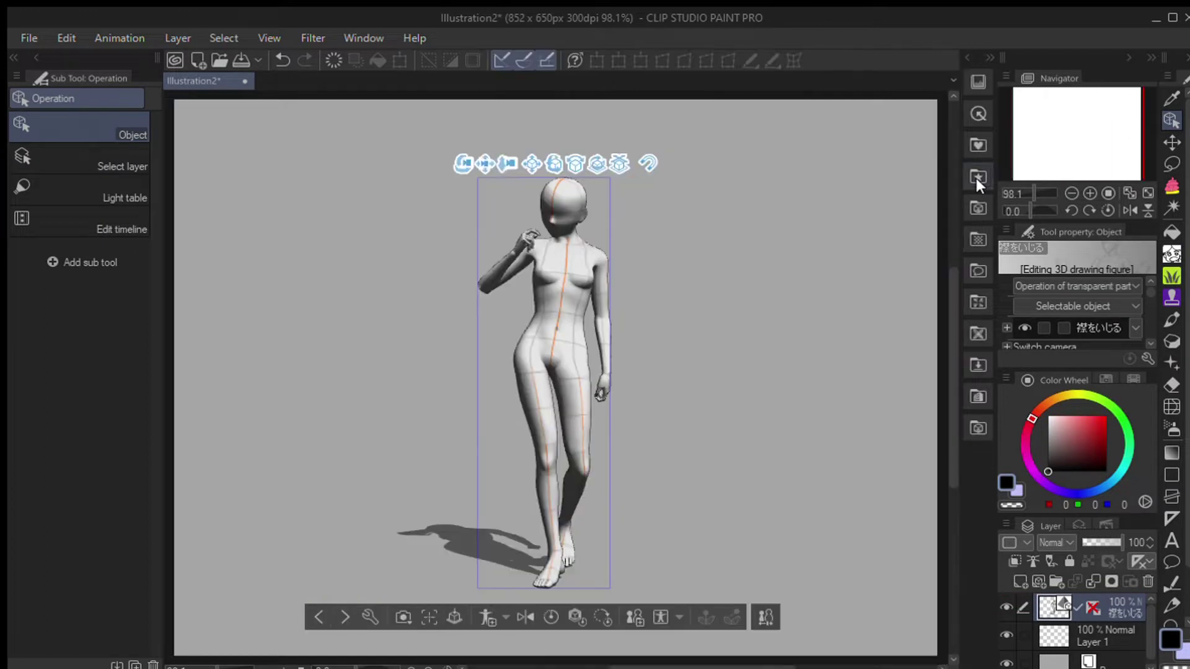
Step: Adjust the 3D camera to frame the figure's upper body in a closer three-quarter view on the canvas's left half
drag(485, 163, 414, 168)
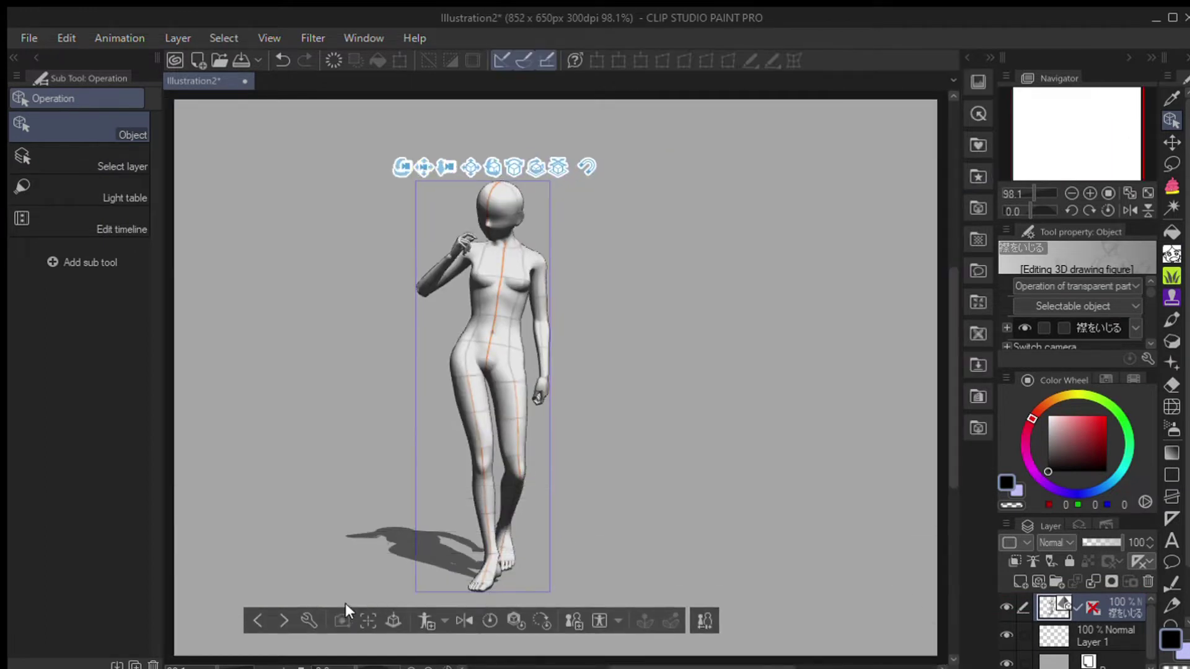
scroll(563, 420, up, 3)
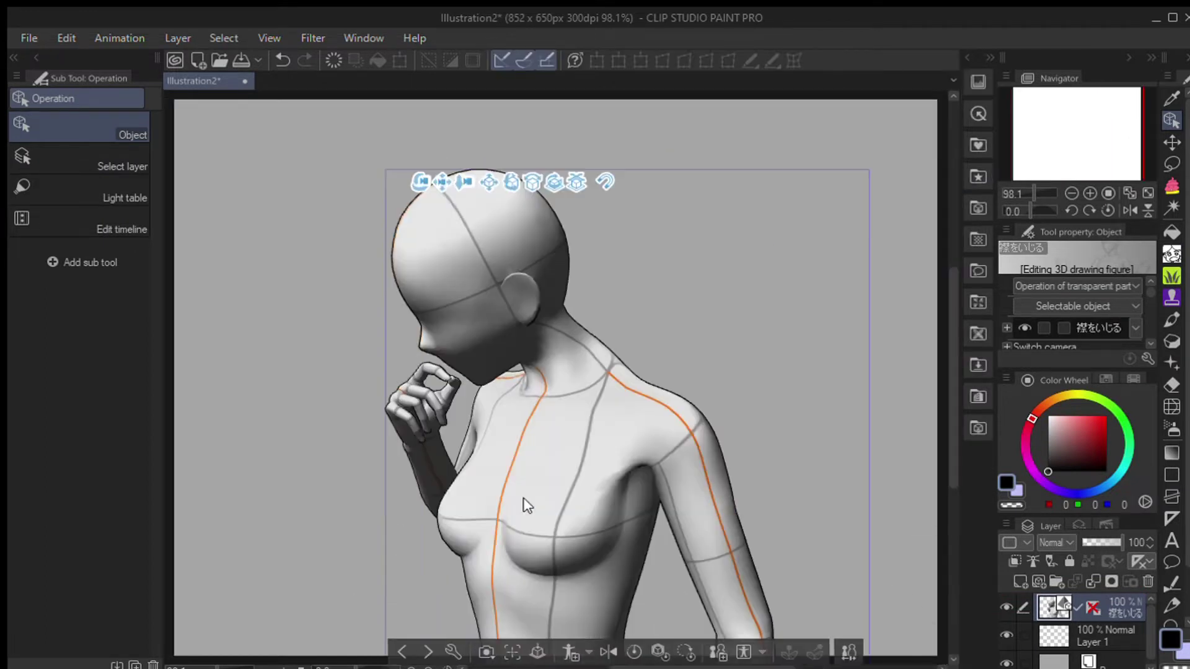
scroll(545, 372, down, 2)
scroll(459, 236, up, 2)
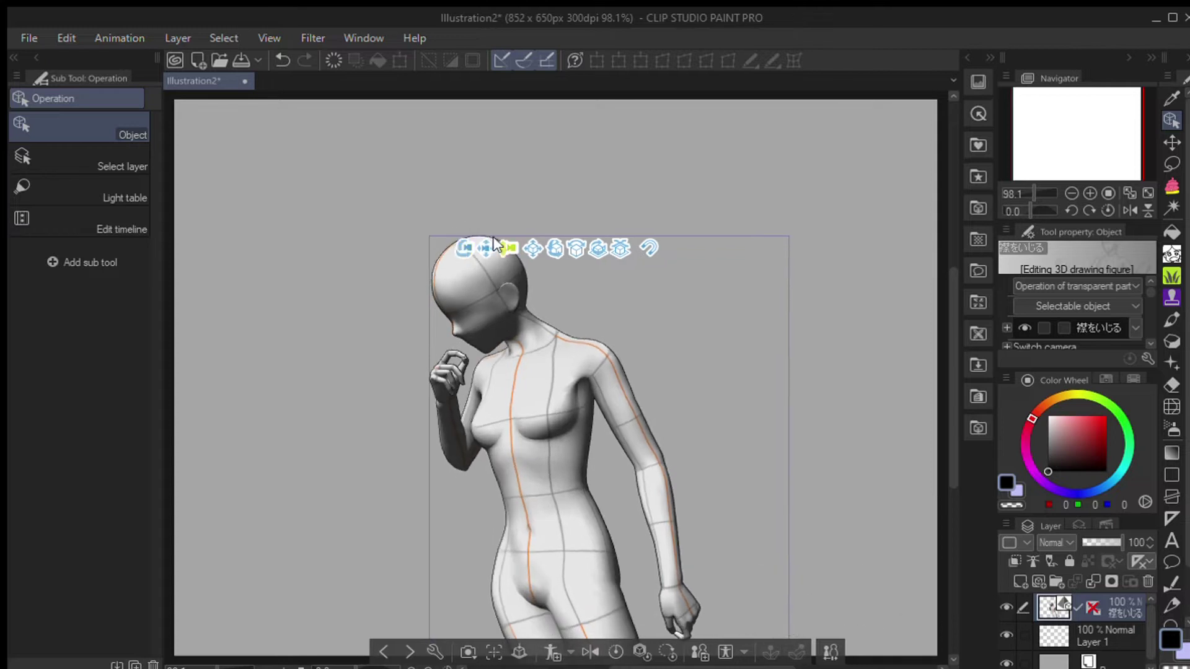
drag(487, 248, 389, 239)
Step: Add the male pose よくある男性ポーズ3_7 from the 3D poses materials as a second figure on its own layer
click(977, 178)
scroll(838, 396, down, 15)
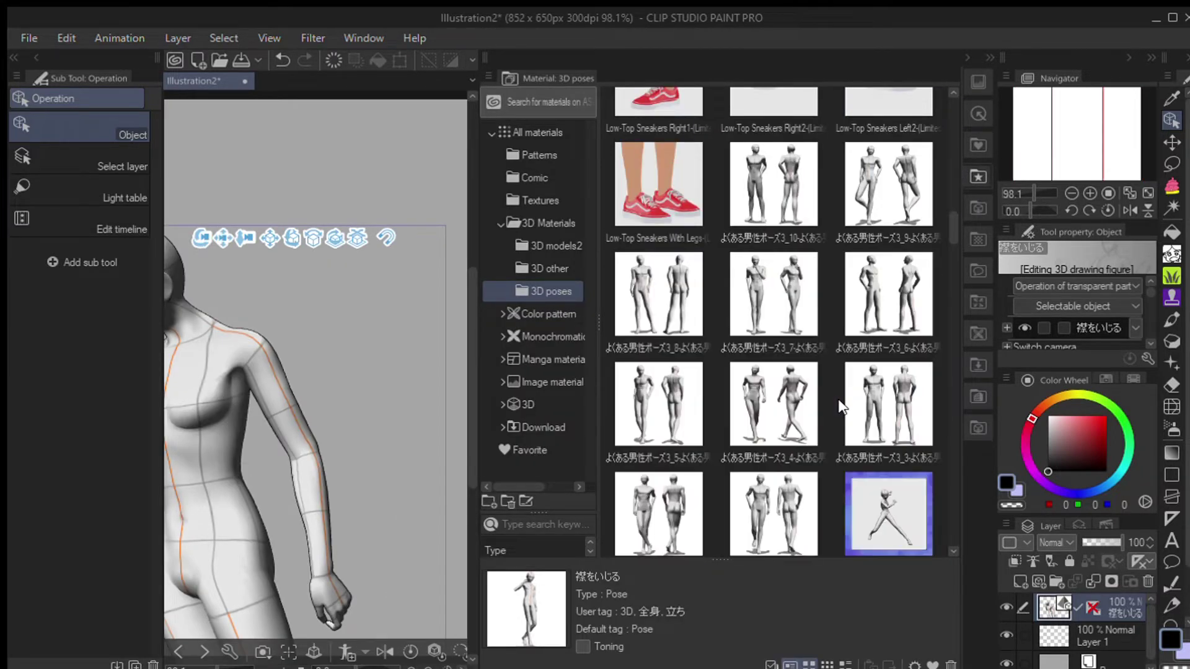
scroll(805, 411, down, 2)
scroll(808, 424, up, 2)
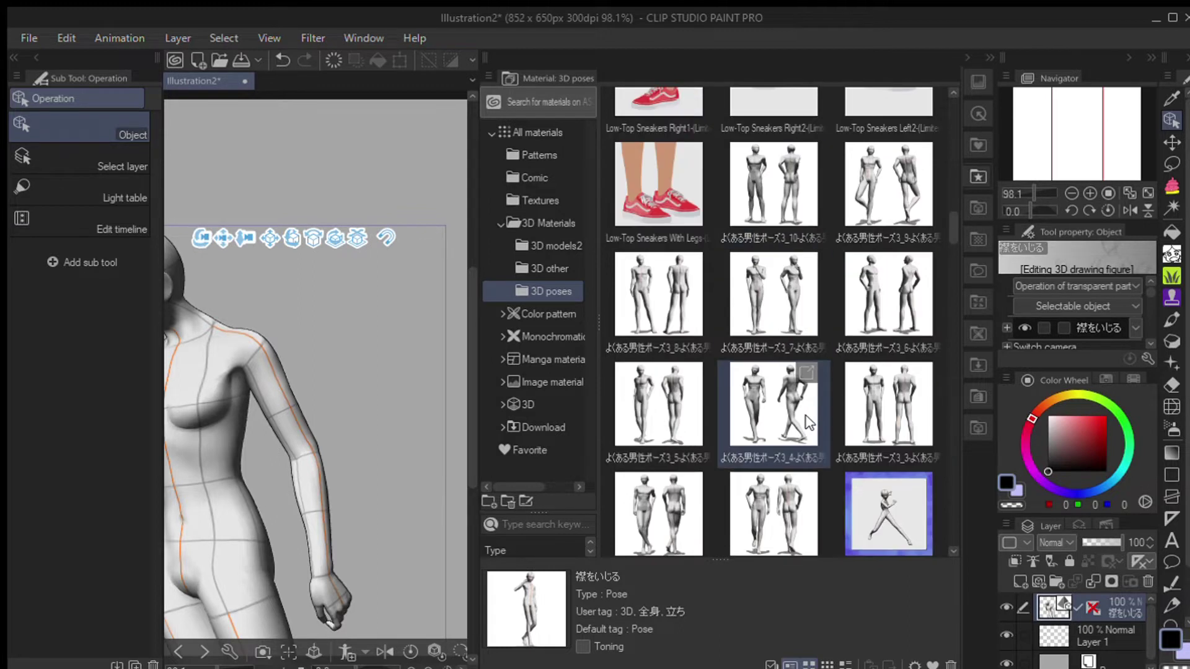
scroll(808, 423, down, 4)
scroll(804, 412, up, 3)
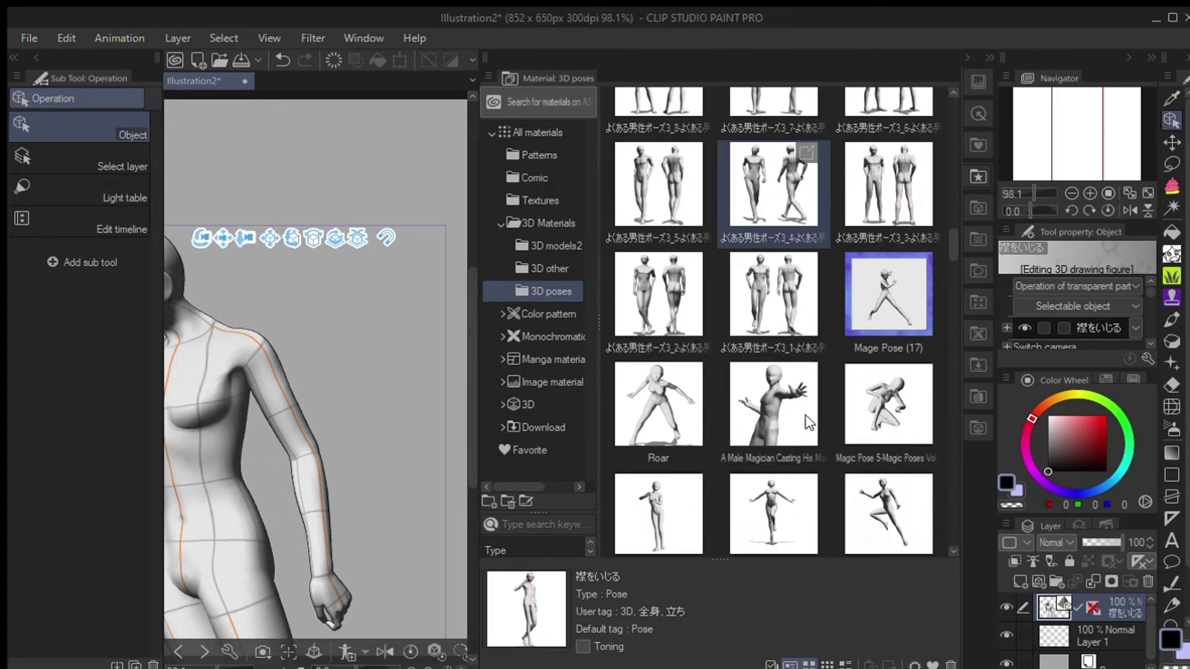
key(Up)
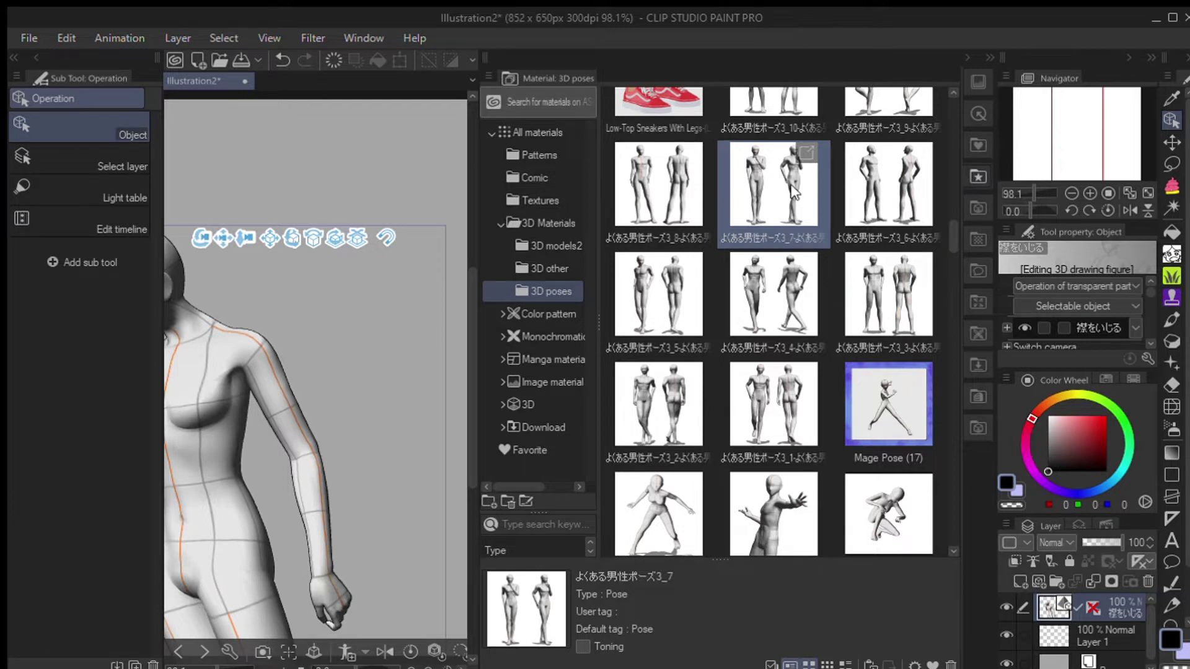
drag(1061, 592, 1074, 606)
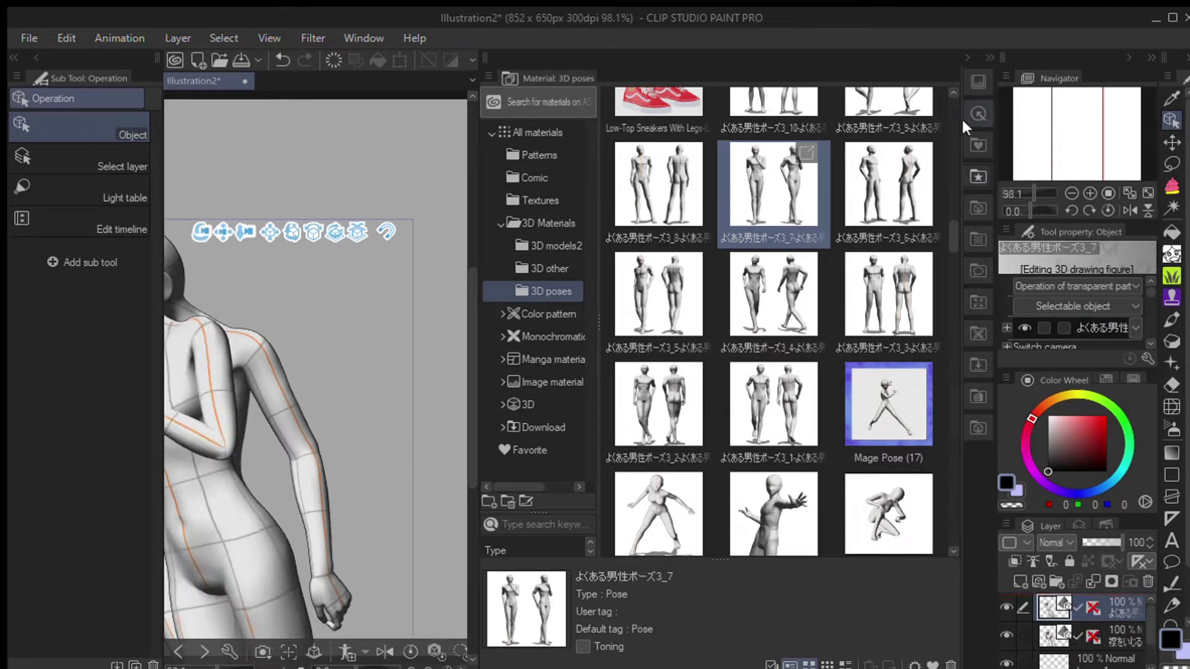
click(978, 176)
Step: Shift the second figure beside the first one and undo the accidental changes to its pose
drag(363, 247, 570, 223)
click(610, 527)
key(ctrl+z)
key(ctrl+z)
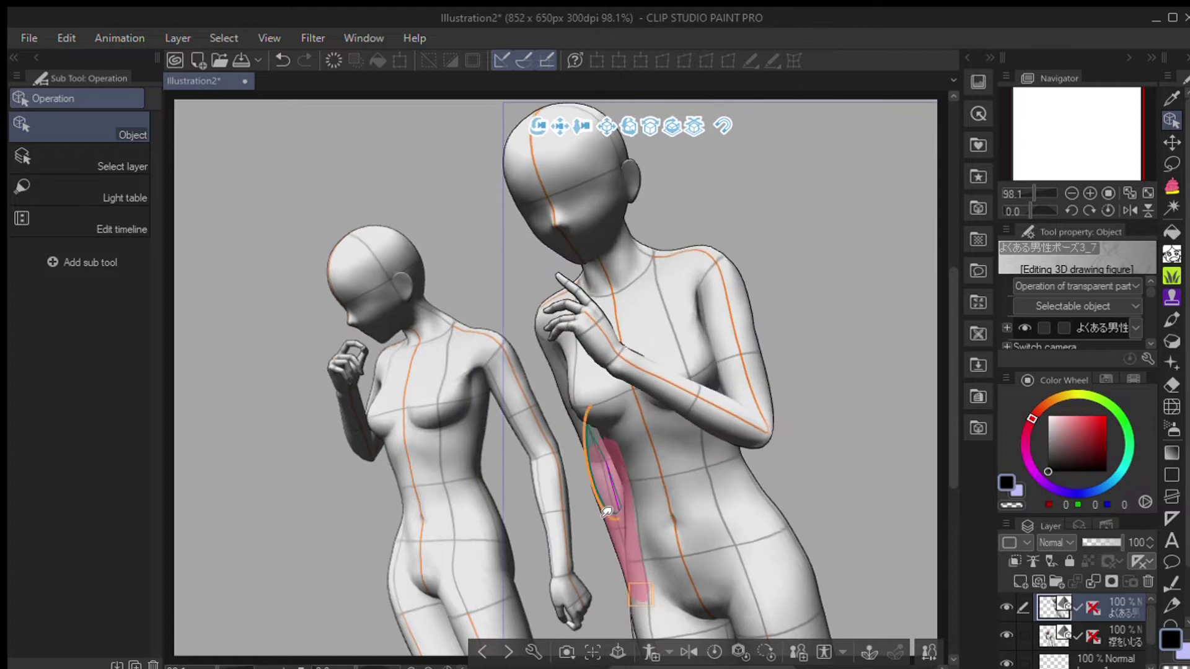
Step: Extend the first figure's lowered arm outward so its hand reaches the second figure's hip
click(556, 541)
drag(566, 582, 653, 576)
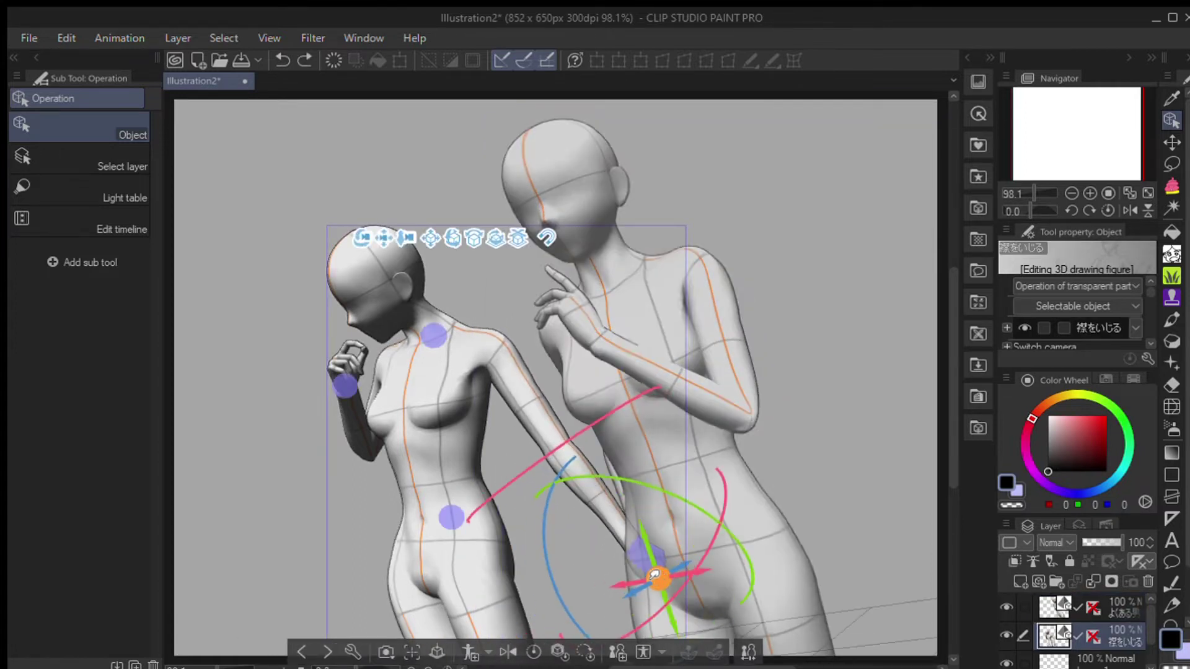
click(1128, 605)
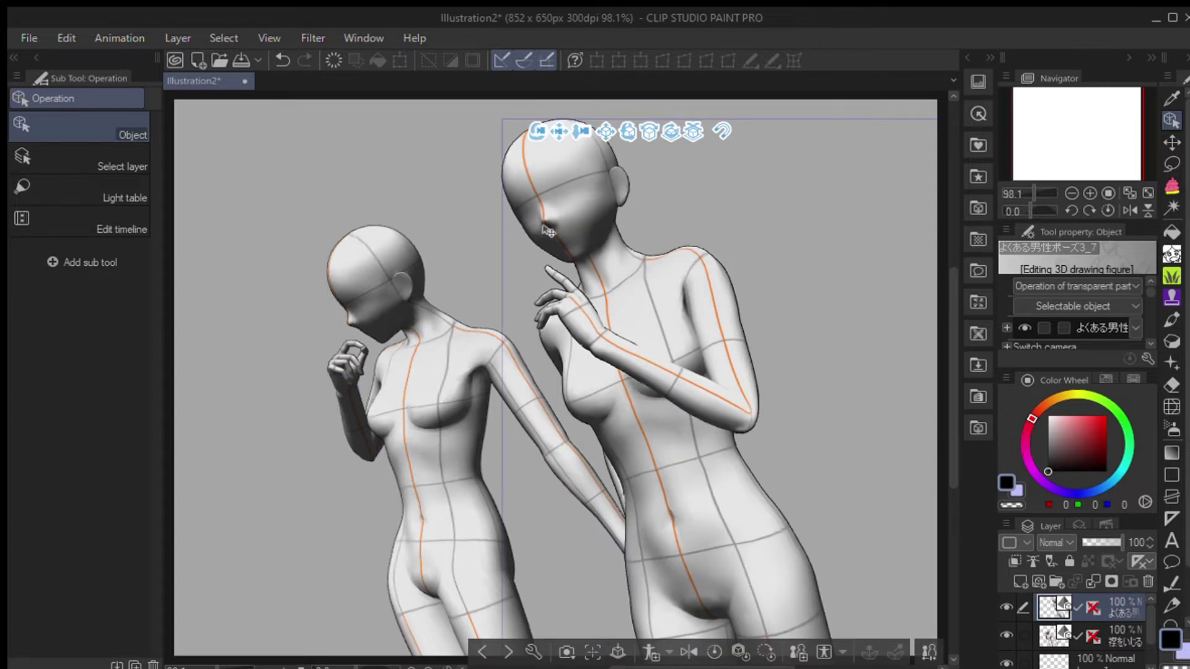
Step: Add a new raster layer above the 3D layers and hide the second figure's layer
click(1021, 581)
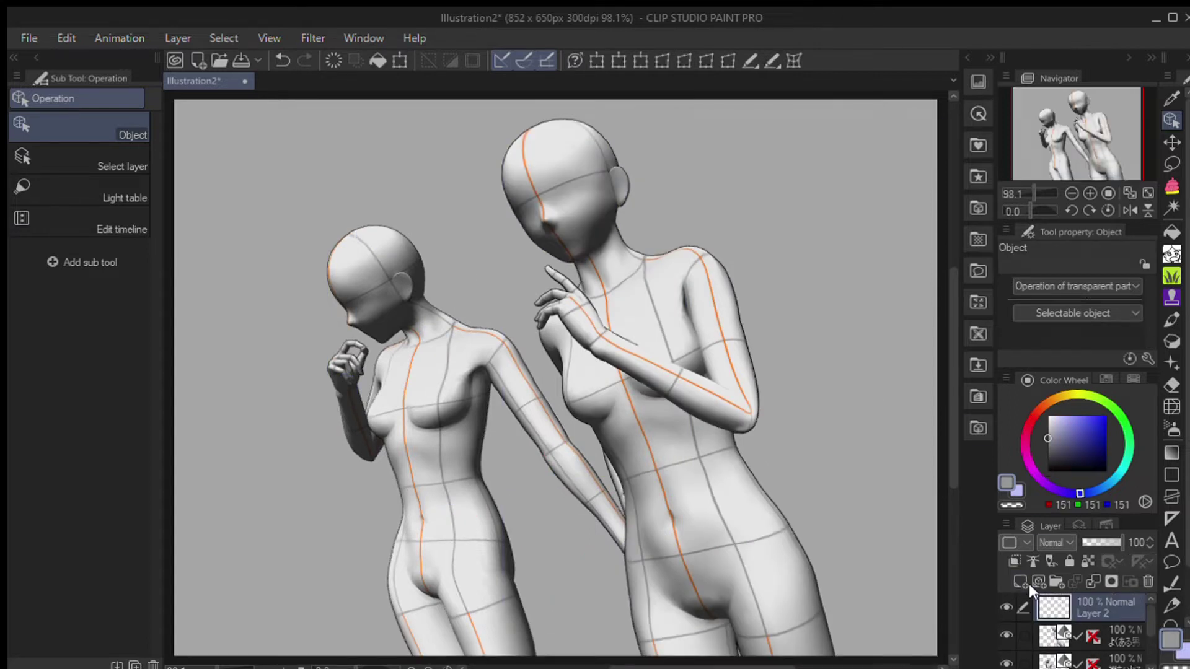
click(1005, 661)
click(1006, 661)
click(1005, 635)
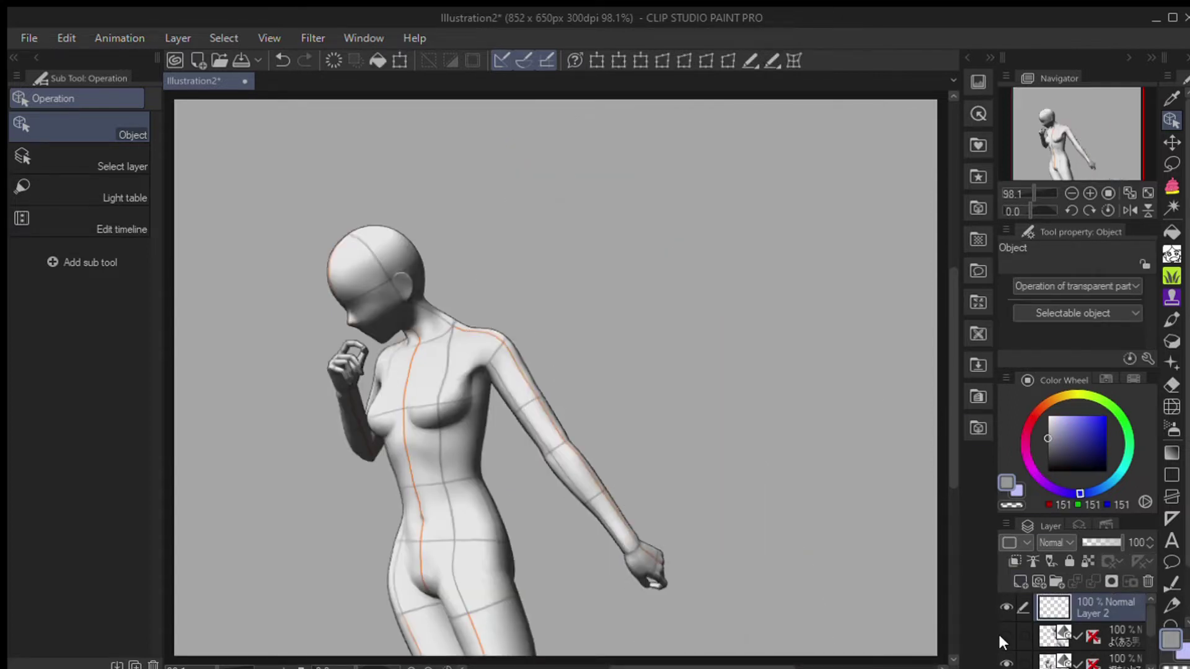
Step: Sketch the head's construction circle and pointed jaw with the Lineart Pencil in black, beside the 3D figure
click(1171, 254)
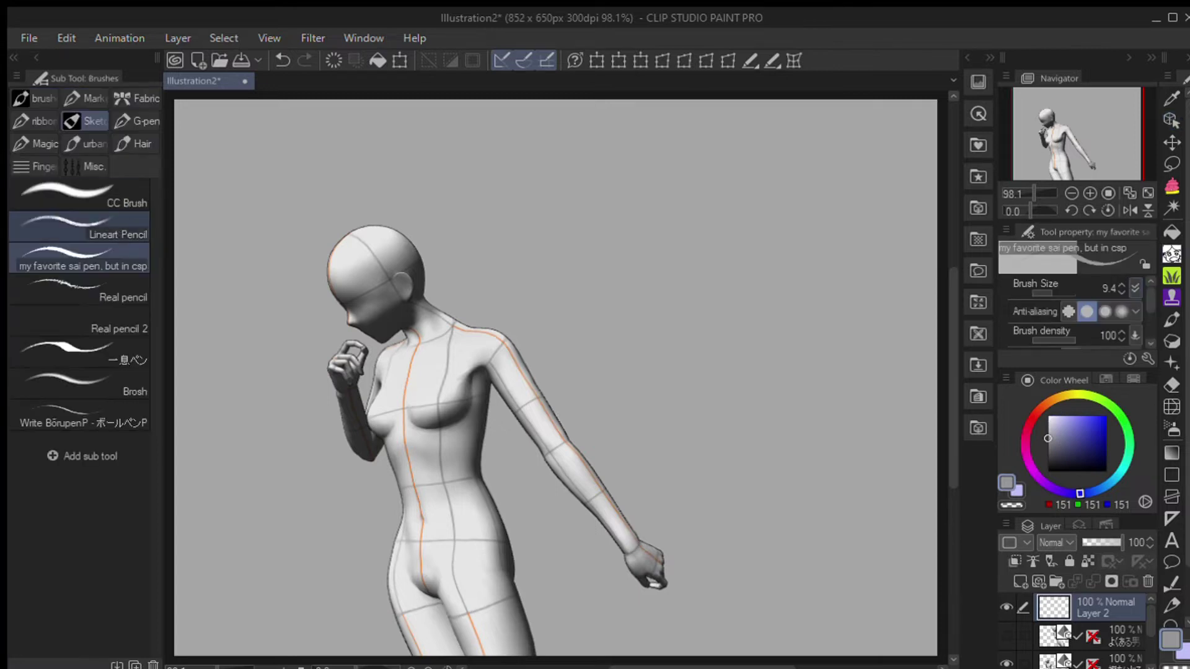
click(1048, 472)
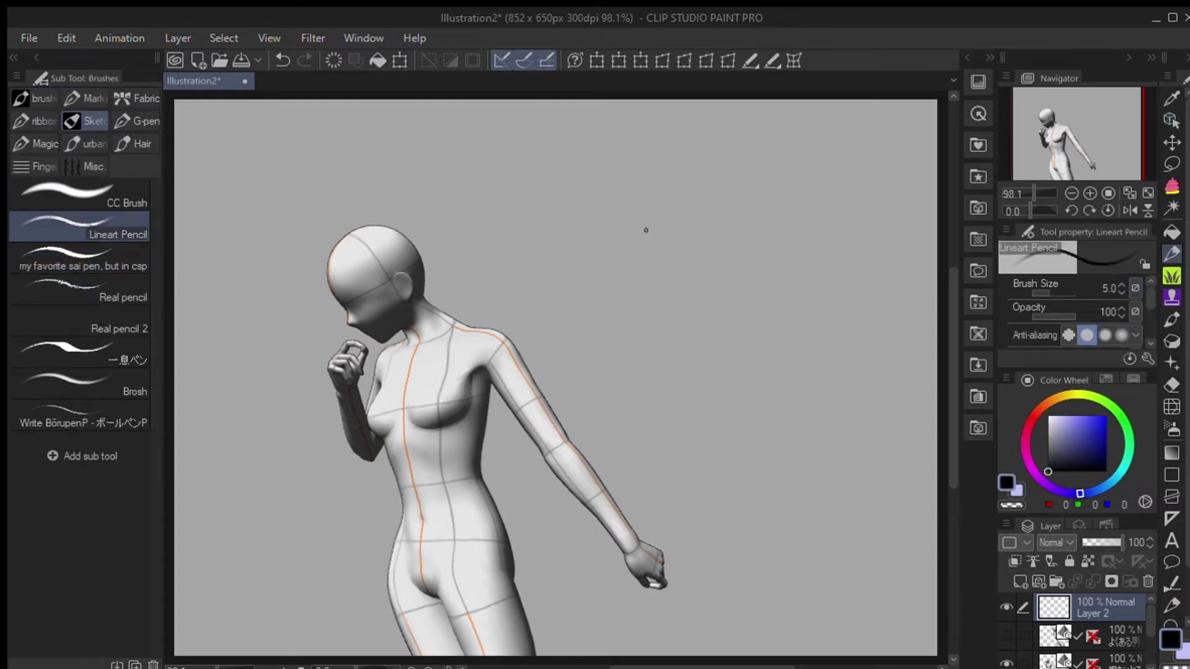
mouse_move(684, 195)
mouse_down()
mouse_move(613, 264)
mouse_move(638, 302)
mouse_up()
drag(684, 259, 638, 307)
drag(682, 267, 650, 313)
drag(584, 185, 648, 319)
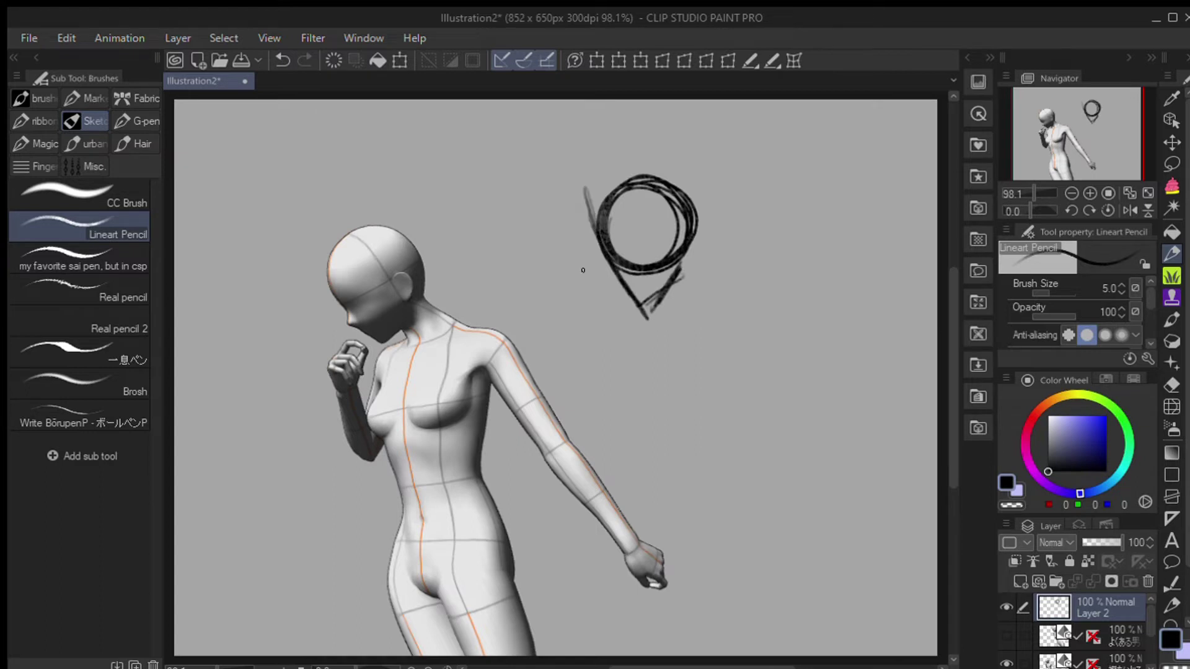
Step: Add the slanted face guideline, nose profile, ear and outer skull curve to the head sketch
drag(587, 270, 694, 220)
drag(681, 238, 626, 294)
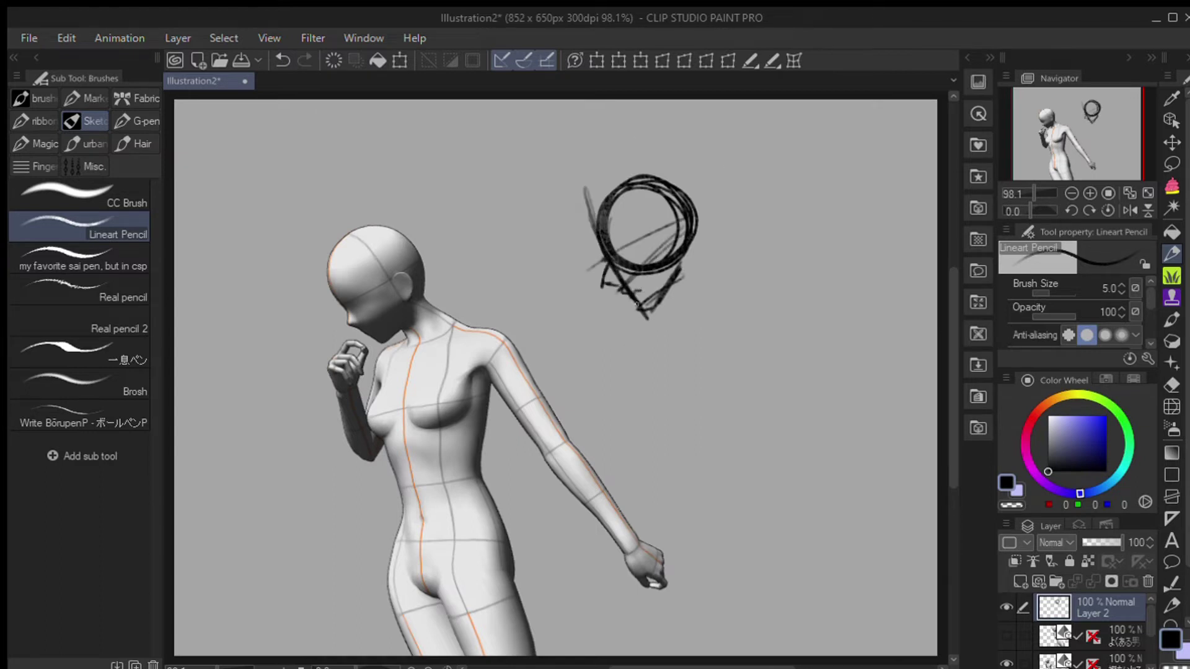
key(ctrl+z)
drag(593, 248, 681, 169)
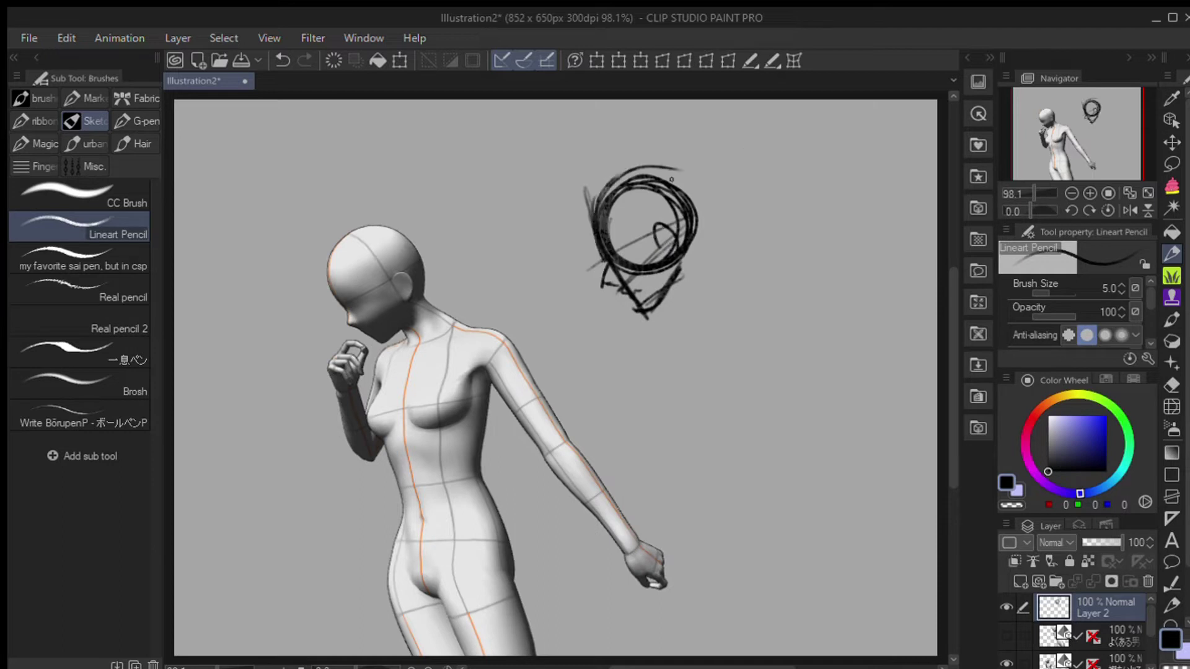
Step: Sketch the back of the head, the neck and both shoulder lines below the head
mouse_move(610, 185)
mouse_down()
mouse_move(710, 238)
mouse_move(676, 317)
mouse_move(610, 356)
mouse_move(631, 394)
mouse_up()
drag(719, 291, 774, 335)
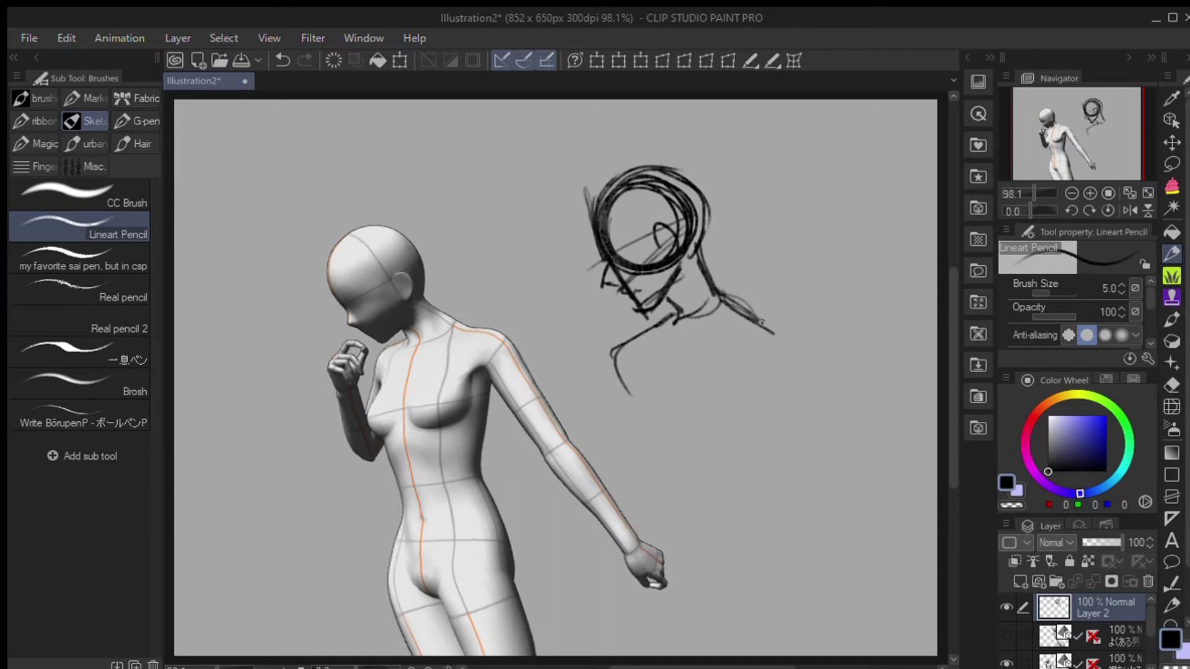
drag(662, 327, 632, 385)
Step: Sketch the ribcage with its centre line and lower curves, plus the near shoulder's circle
drag(730, 307, 751, 399)
mouse_move(685, 318)
mouse_down()
mouse_move(665, 415)
mouse_move(642, 441)
mouse_up()
mouse_move(638, 436)
mouse_down()
mouse_move(759, 422)
mouse_move(733, 446)
mouse_up()
mouse_move(645, 420)
mouse_down()
mouse_move(676, 411)
mouse_move(746, 426)
mouse_up()
drag(645, 453, 733, 447)
drag(771, 327, 765, 330)
drag(638, 338, 648, 434)
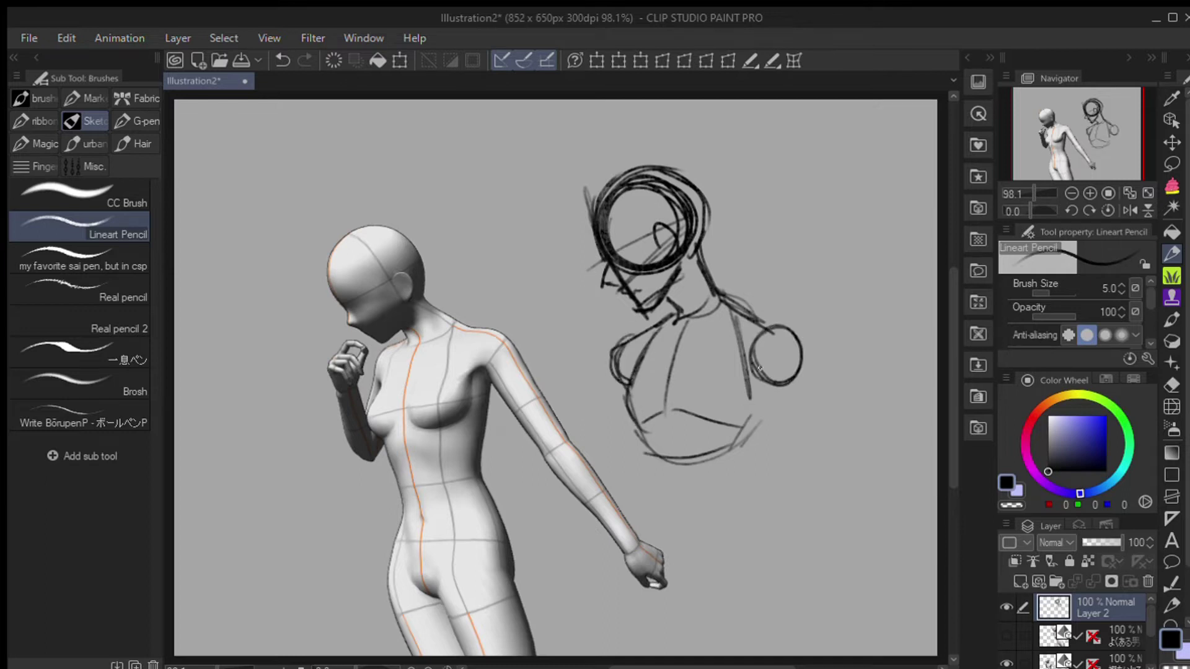
Step: Sketch the waist and tapering abdomen below the ribcage, continuing the centre line down the body
drag(757, 320, 783, 332)
drag(765, 403, 751, 454)
drag(645, 457, 750, 456)
drag(642, 447, 656, 476)
drag(751, 445, 767, 484)
mouse_move(654, 472)
mouse_down()
mouse_move(640, 494)
mouse_move(688, 579)
mouse_move(751, 485)
mouse_up()
drag(751, 439, 705, 568)
drag(668, 388, 687, 554)
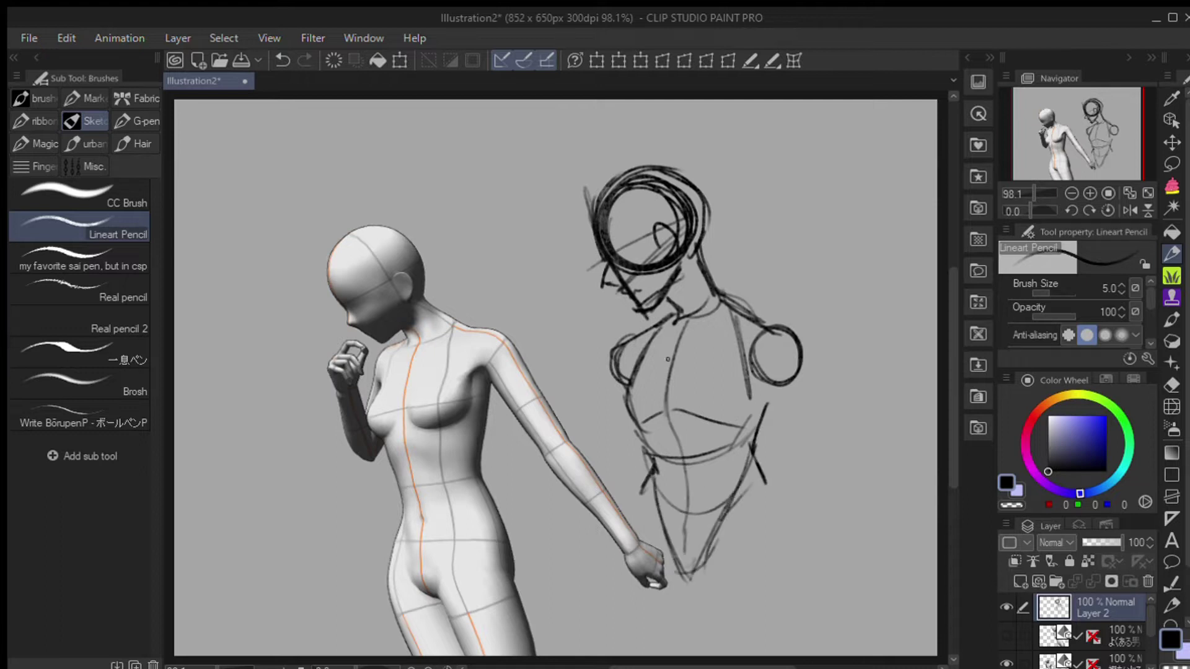
Step: Sketch the hips and the rounded tops of both thighs below the abdomen
drag(653, 461, 626, 544)
mouse_move(640, 492)
mouse_down()
mouse_move(627, 579)
mouse_move(712, 596)
mouse_up()
drag(697, 573, 700, 601)
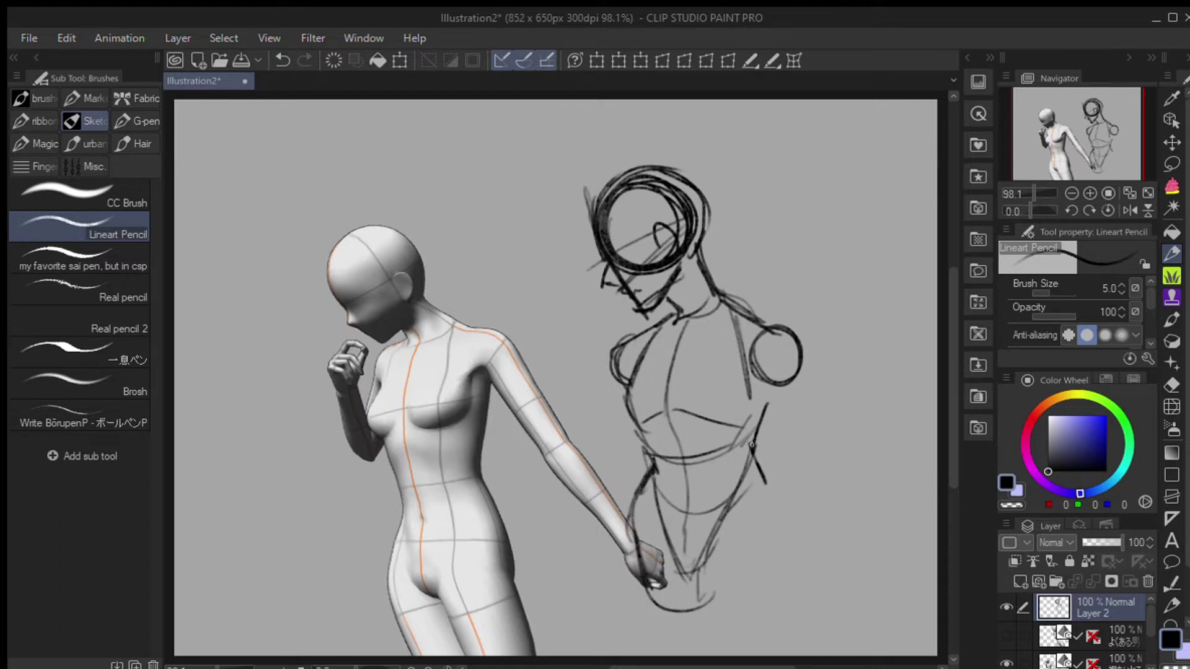
mouse_move(751, 444)
mouse_down()
mouse_move(787, 533)
mouse_move(773, 592)
mouse_up()
drag(696, 575, 793, 540)
drag(644, 490, 632, 604)
drag(697, 574, 718, 654)
drag(792, 619, 764, 656)
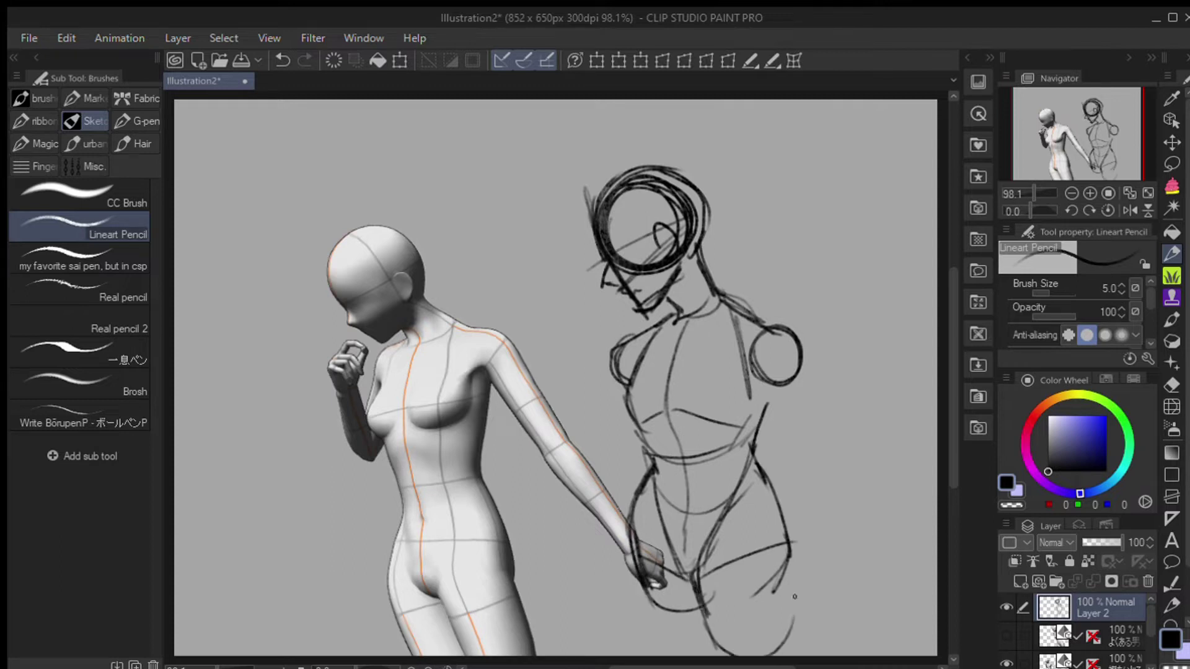
Step: Extend and reinforce the outlines of both thighs down to the canvas's lower edge
drag(786, 513, 776, 654)
drag(791, 545, 777, 641)
drag(788, 582, 707, 654)
drag(632, 533, 648, 655)
drag(707, 614, 704, 655)
drag(631, 528, 644, 656)
drag(706, 607, 726, 657)
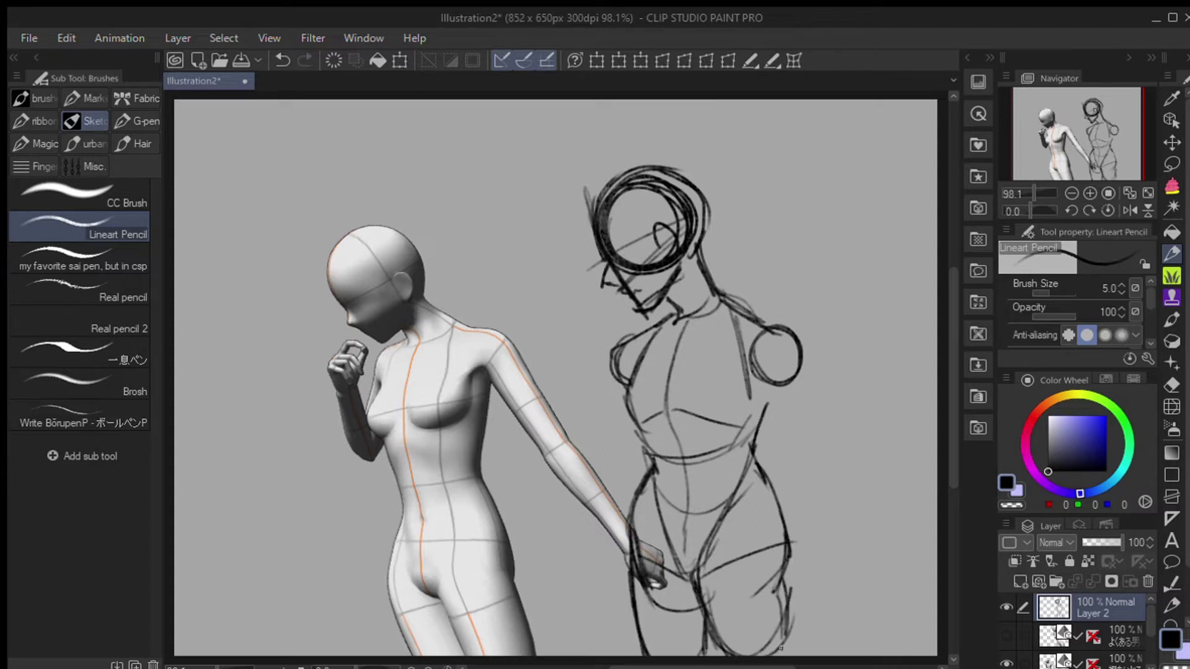
drag(775, 583, 801, 656)
drag(791, 630, 799, 655)
Step: Sketch the lowered arm from the shoulder circle through the elbow to the forearm
drag(751, 381, 762, 465)
drag(803, 370, 764, 400)
drag(799, 370, 814, 542)
drag(824, 425, 827, 534)
Step: Sketch the raised arm bent at the elbow, with a block-shaped hand near the chin
mouse_move(588, 343)
mouse_down()
mouse_move(618, 300)
mouse_move(610, 379)
mouse_up()
key(ctrl+z)
drag(581, 322, 612, 468)
mouse_move(598, 385)
mouse_down()
mouse_move(632, 462)
mouse_move(595, 445)
mouse_up()
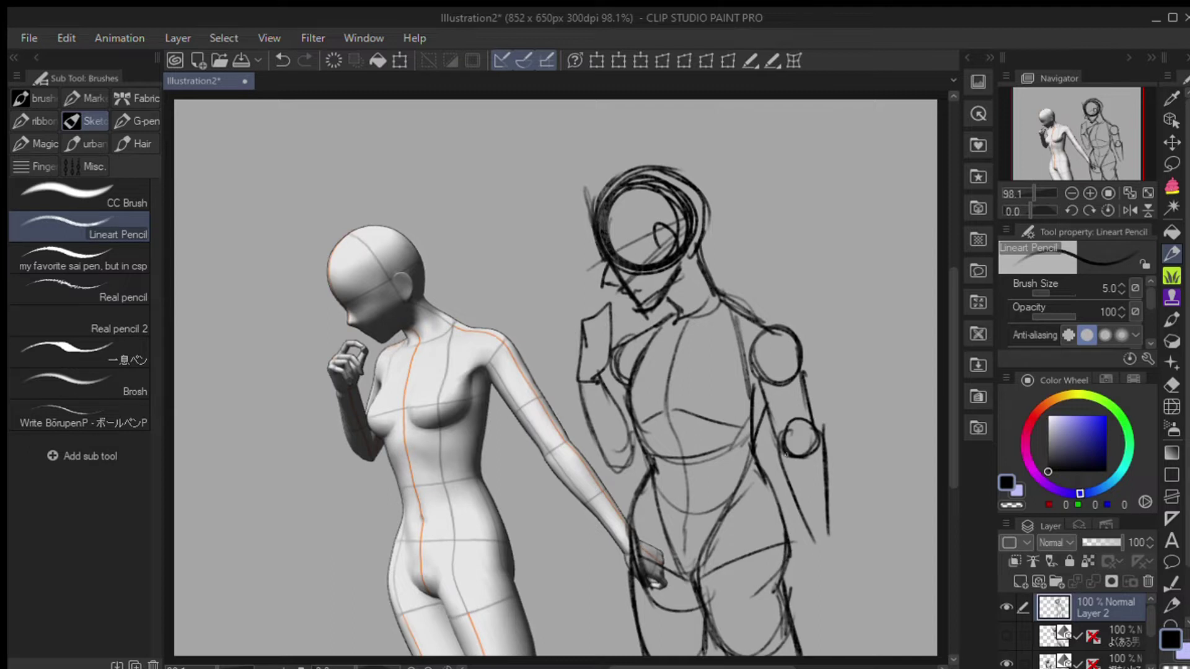
Step: Add contour curves across the thighs and upper chest, and refine the neck lines
mouse_move(781, 450)
mouse_down()
mouse_move(812, 546)
mouse_move(785, 571)
mouse_up()
drag(775, 591, 712, 615)
drag(697, 596, 635, 602)
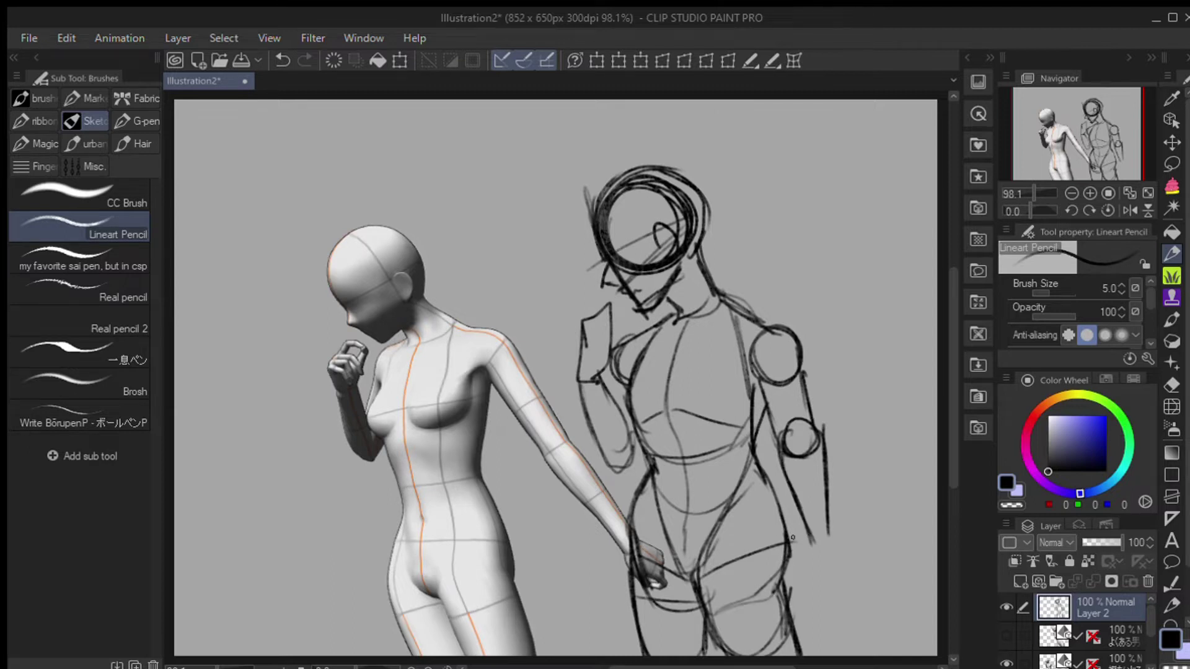
drag(680, 340, 773, 314)
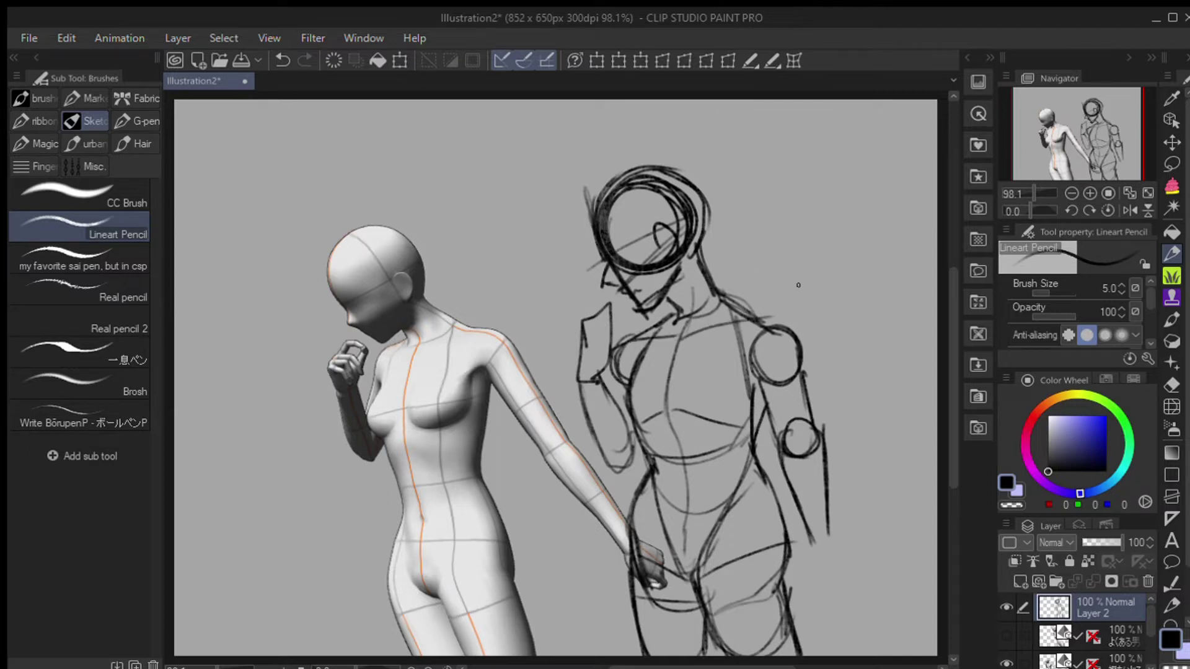
drag(663, 301, 674, 326)
mouse_move(702, 239)
mouse_down()
mouse_move(722, 298)
mouse_move(683, 329)
mouse_up()
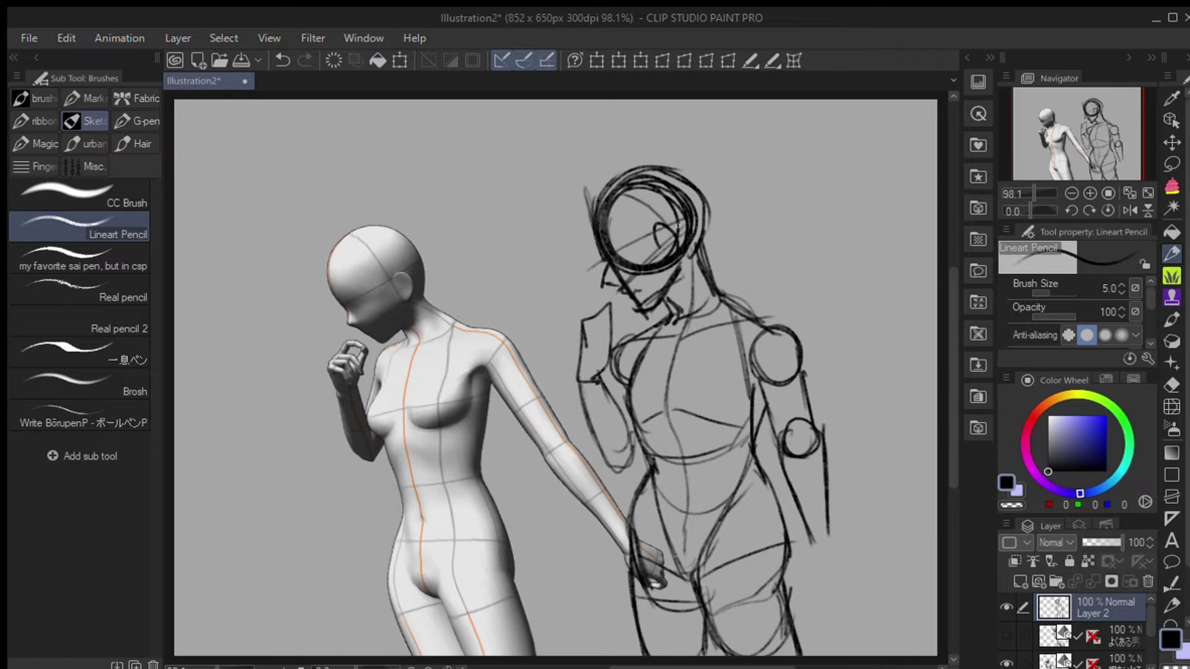
Step: Replace the head's construction circle with facial features, and detail the fingers of the hand raised to the chin
mouse_move(678, 224)
mouse_down()
mouse_move(614, 242)
mouse_move(645, 298)
mouse_move(638, 239)
mouse_move(636, 250)
mouse_up()
key(ctrl+z)
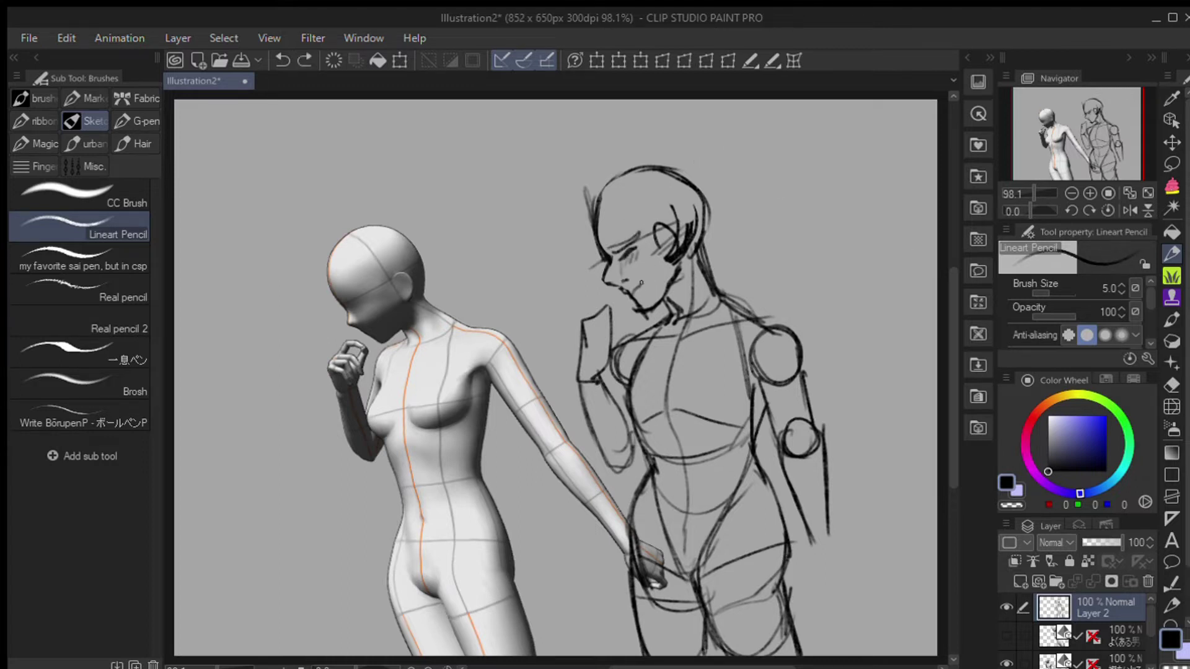
mouse_move(596, 310)
mouse_down()
mouse_move(622, 302)
mouse_move(589, 357)
mouse_move(597, 379)
mouse_up()
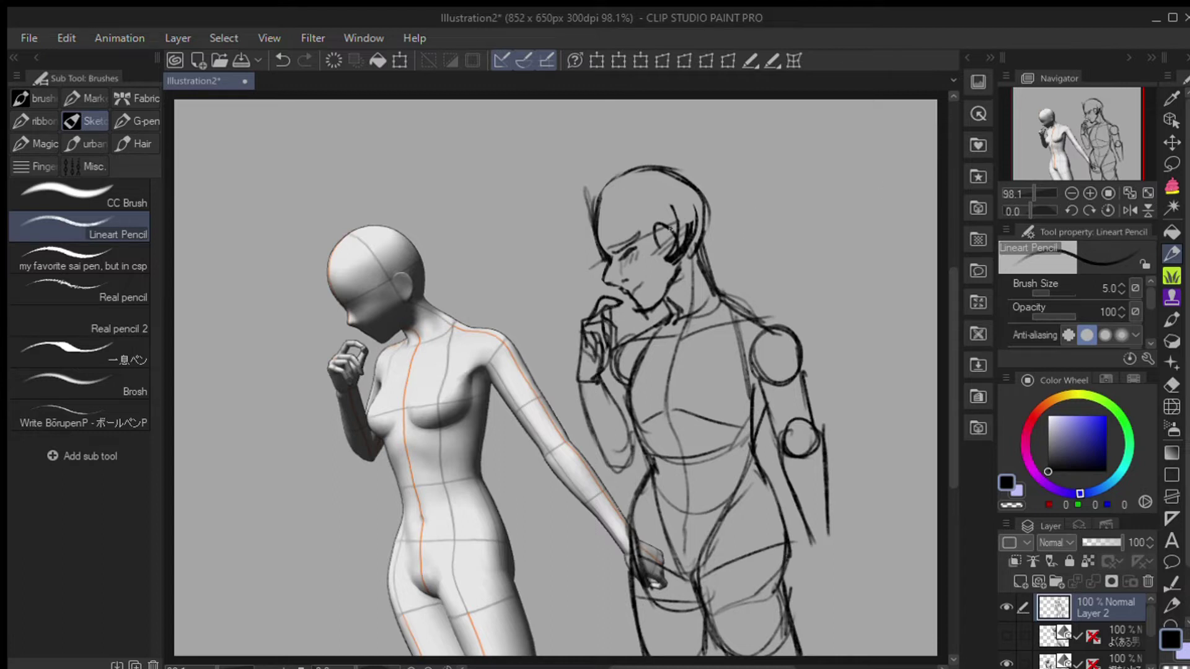
Step: Sketch the hairline and the swept-back hair falling behind the head to the neck
mouse_move(639, 184)
mouse_down()
mouse_move(609, 228)
mouse_move(626, 234)
mouse_up()
drag(699, 192, 723, 257)
drag(638, 165, 731, 298)
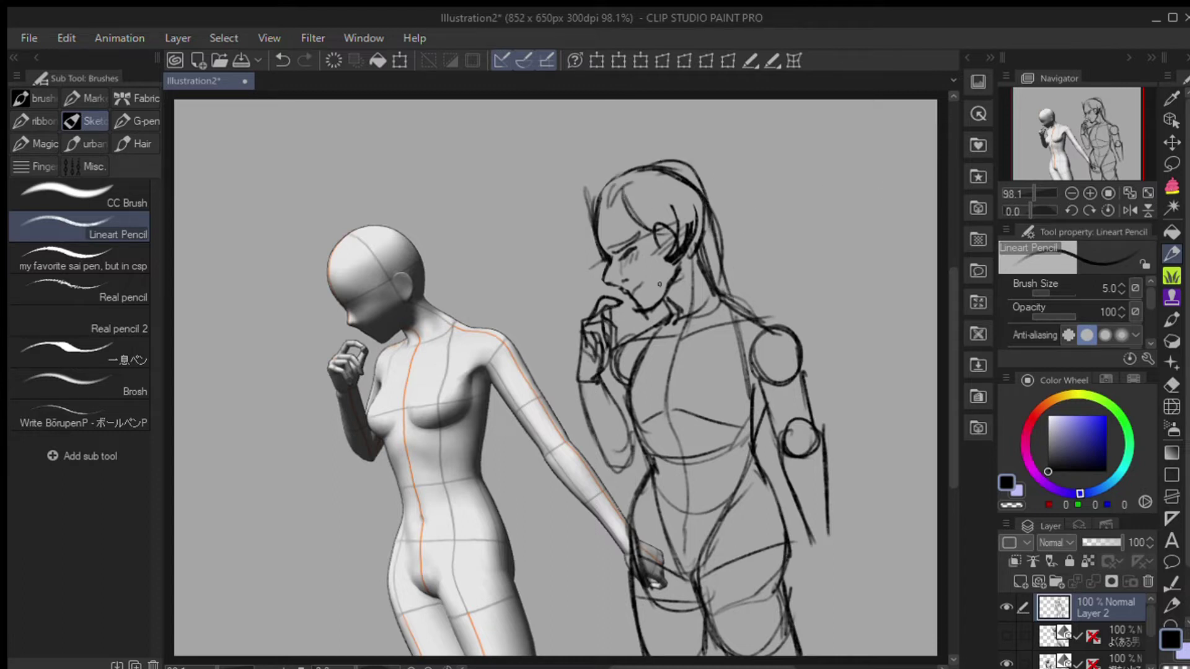
Step: Extend the hair with a rounded tail behind the neck, a loose front lock and strands over the crown
drag(716, 217, 731, 313)
drag(596, 202, 585, 265)
drag(626, 194, 603, 211)
drag(690, 175, 624, 193)
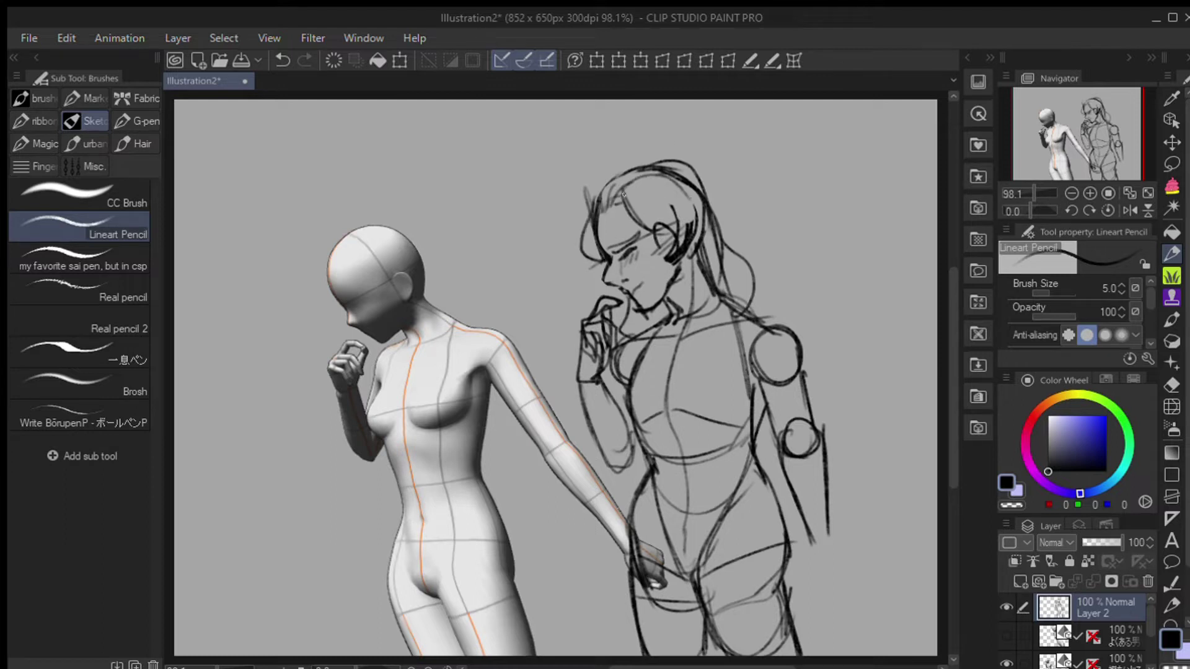
Step: Sketch a closed, block-shaped hand at the end of the lowered arm, and check the drawing in mirrored view
drag(799, 518, 806, 586)
drag(846, 542, 818, 592)
click(1128, 210)
click(1128, 209)
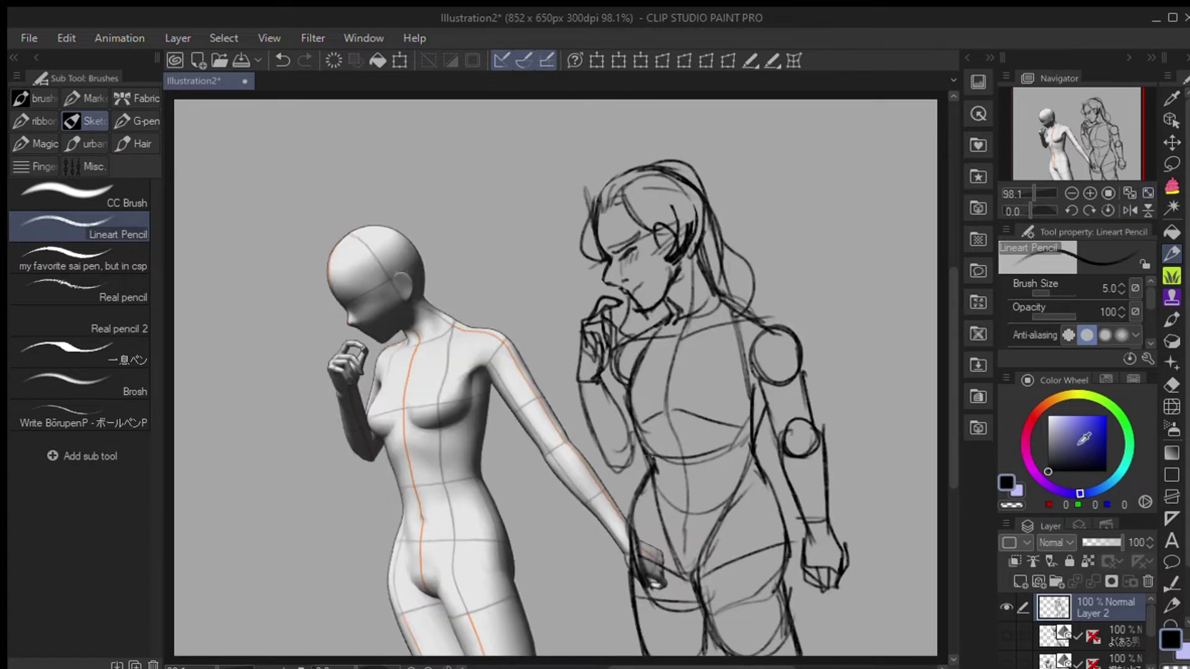
Step: Move the finished sketch over the first 3D figure, and show the second 3D figure in place of the first
key(k)
drag(886, 375, 636, 370)
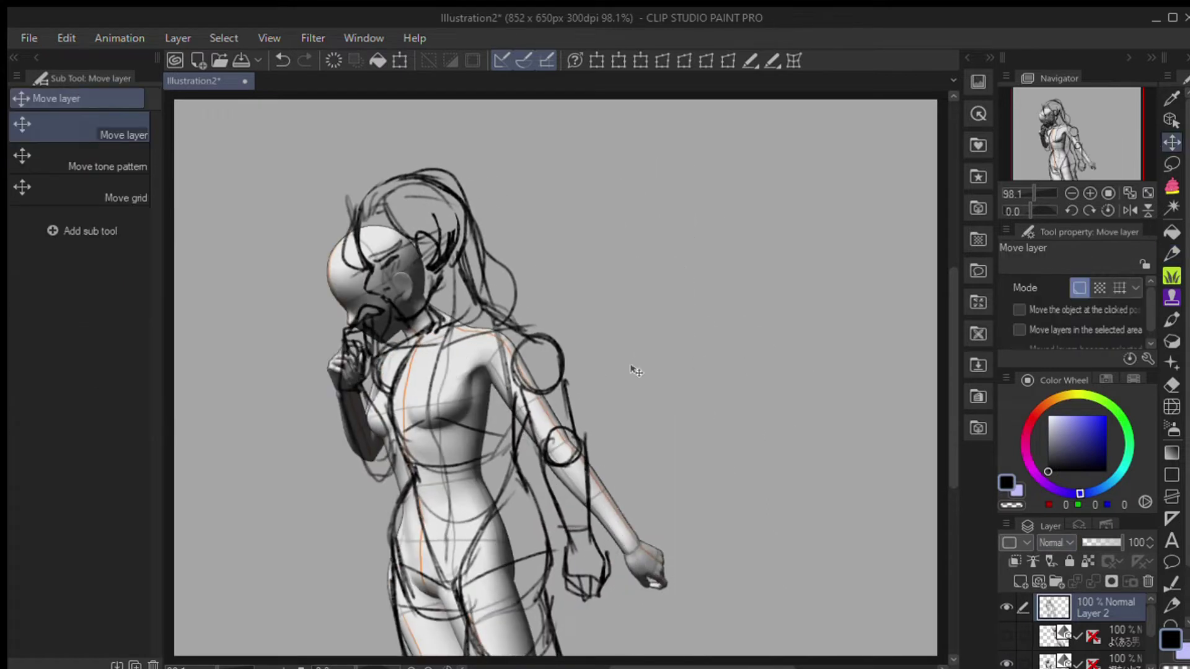
click(1005, 633)
click(1006, 661)
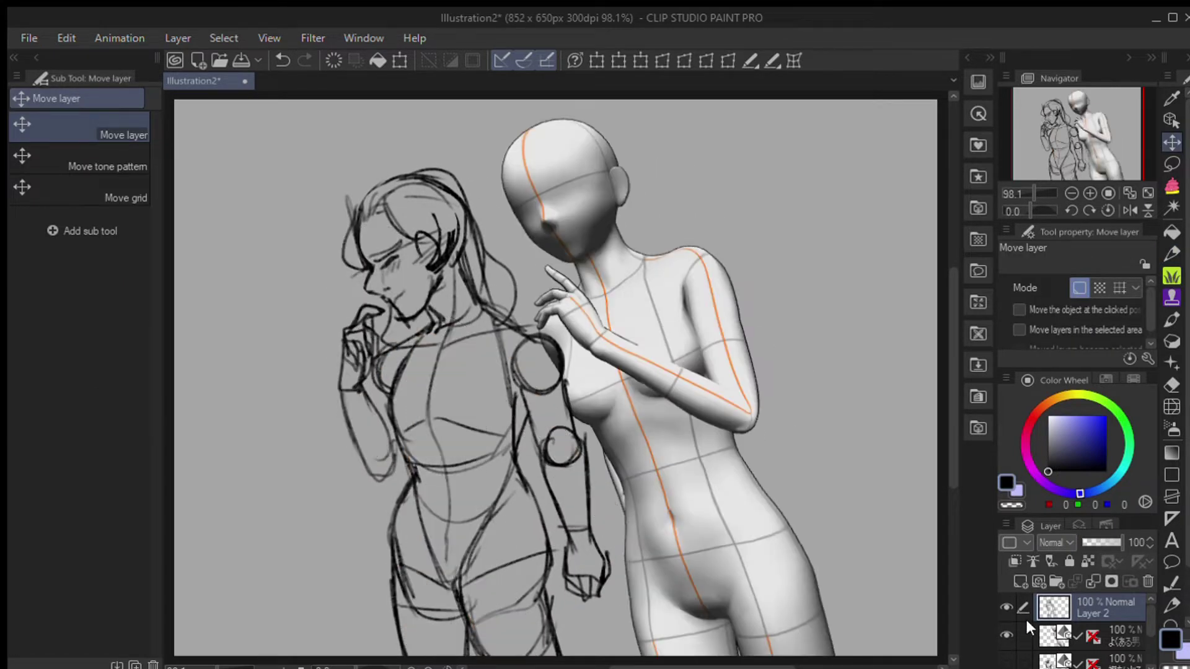
Step: Hide the Layer 2 sketch and move the second 3D figure to the left half of the canvas
click(1006, 607)
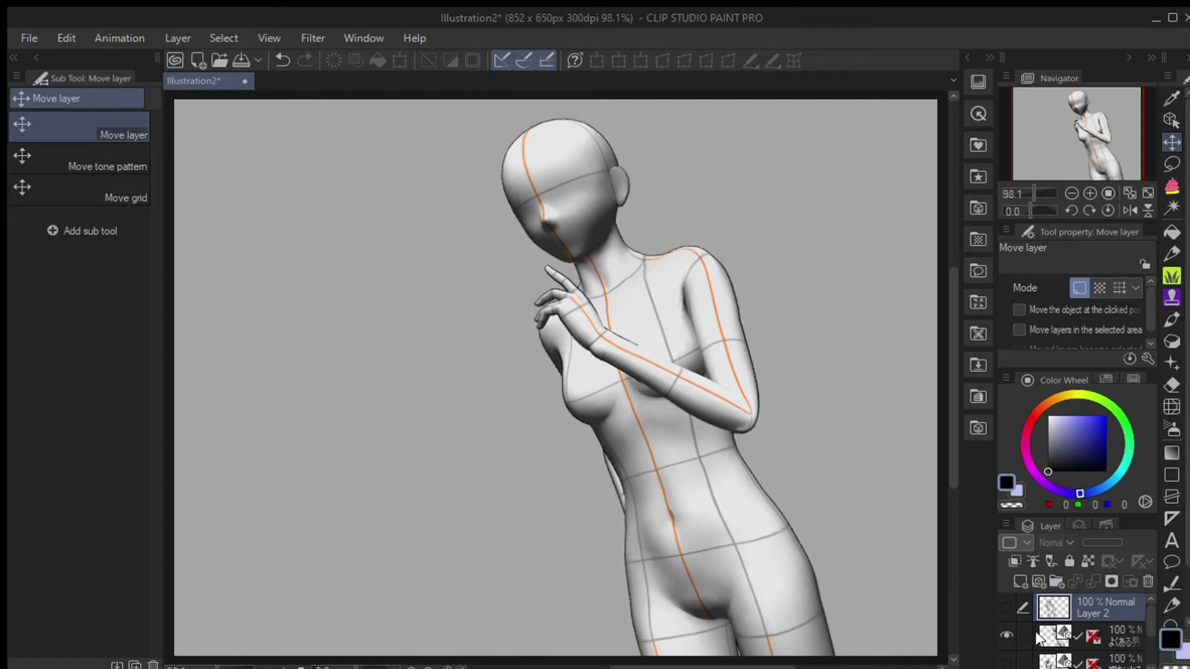
click(1039, 638)
mouse_move(738, 495)
mouse_down()
mouse_move(564, 490)
mouse_move(539, 471)
mouse_up()
Step: Set the Lineart Pencil to size 9.4 for a new sketch layer, and show Layer 2 at 25% opacity
key(p)
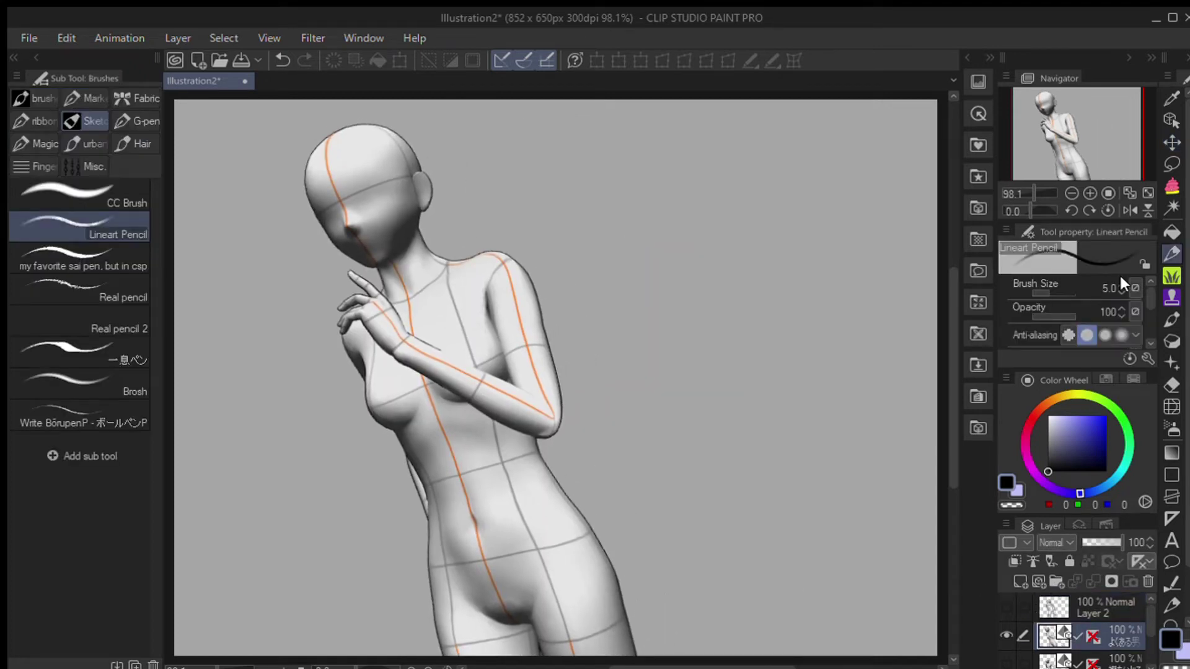
drag(1121, 287, 1046, 259)
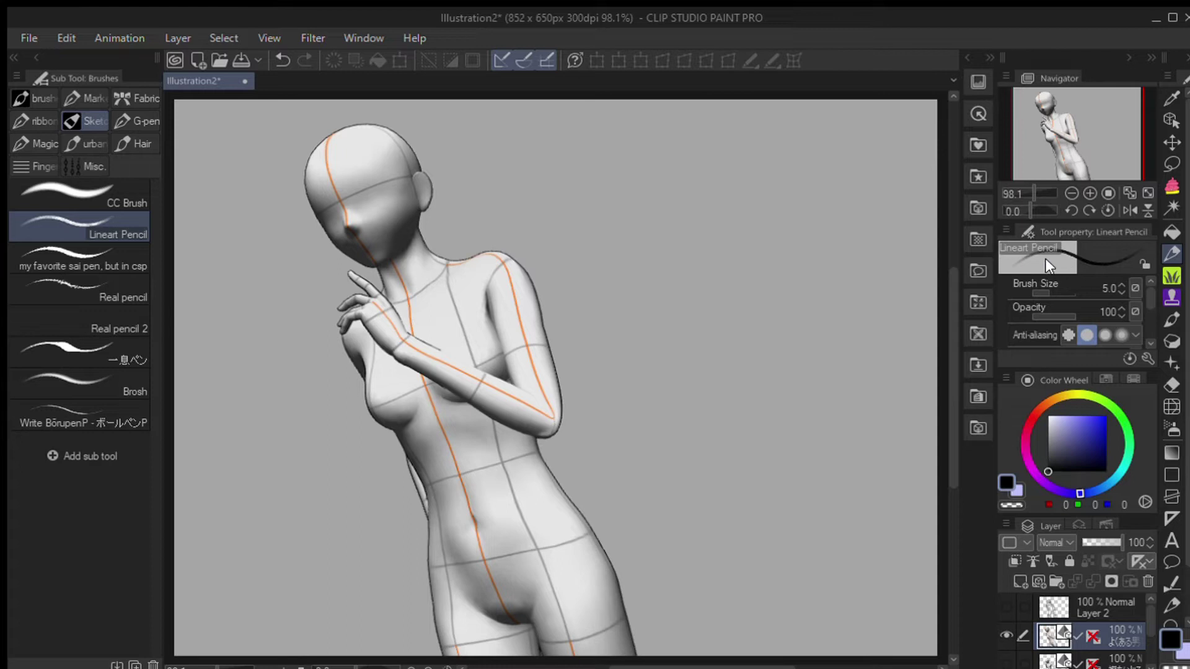
click(1056, 604)
mouse_move(644, 163)
mouse_down()
mouse_move(645, 269)
mouse_move(719, 149)
mouse_up()
click(1006, 635)
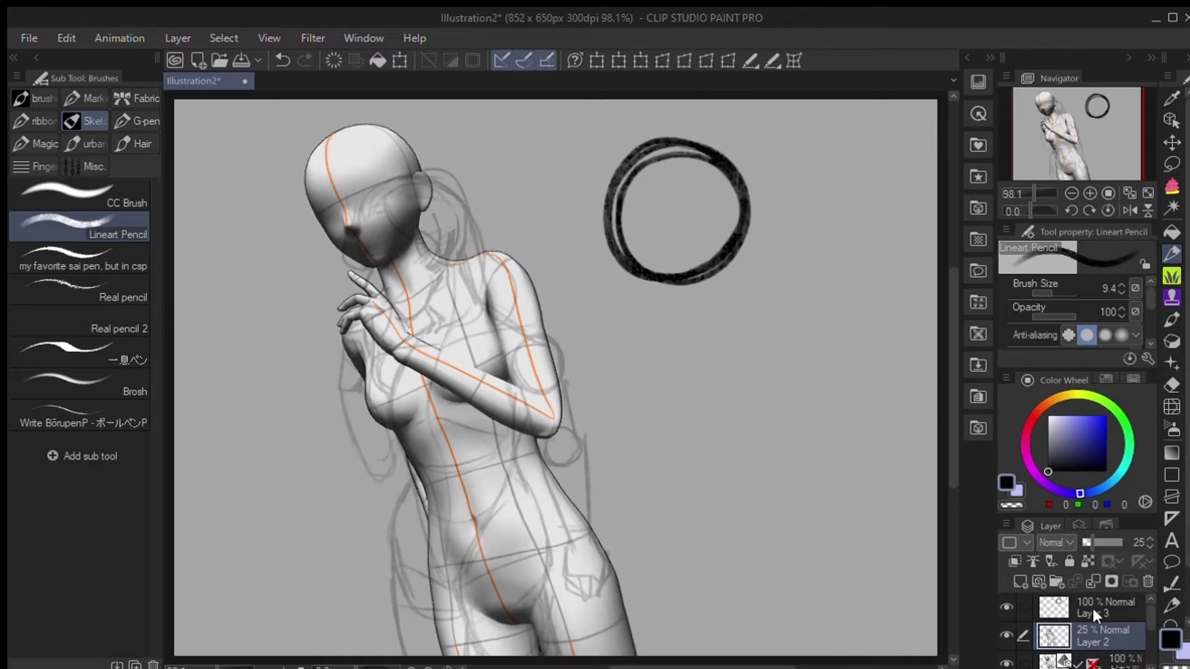
Step: Replace the test circle on Layer 3 with a head ball, centre line, jaw, ear and neck
click(1092, 605)
key(ctrl+z)
key(ctrl+z)
mouse_move(651, 130)
mouse_down()
mouse_move(622, 138)
mouse_move(673, 302)
mouse_move(711, 297)
mouse_up()
mouse_move(579, 155)
mouse_down()
mouse_move(661, 310)
mouse_move(707, 268)
mouse_move(670, 325)
mouse_up()
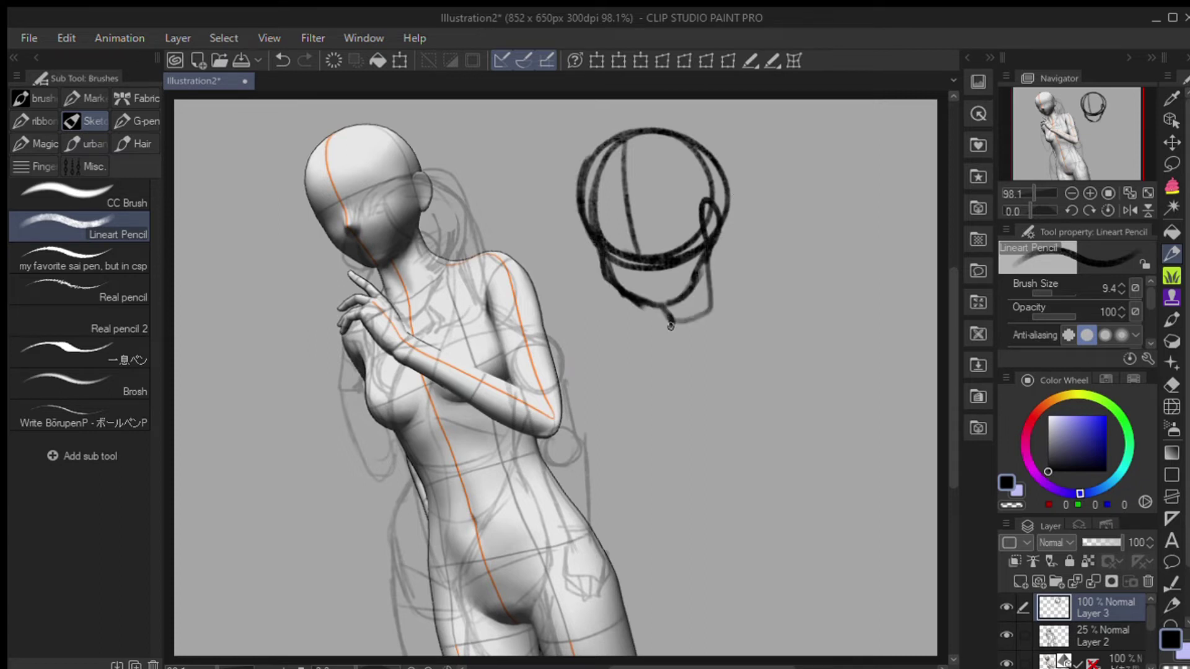
drag(706, 261, 713, 302)
Step: Sketch the shoulder and collar lines, with a circle for the near shoulder joint
drag(669, 316, 609, 359)
key(ctrl+z)
mouse_move(712, 301)
mouse_down()
mouse_move(807, 326)
mouse_move(751, 317)
mouse_move(760, 310)
mouse_up()
key(ctrl+z)
drag(621, 355, 681, 355)
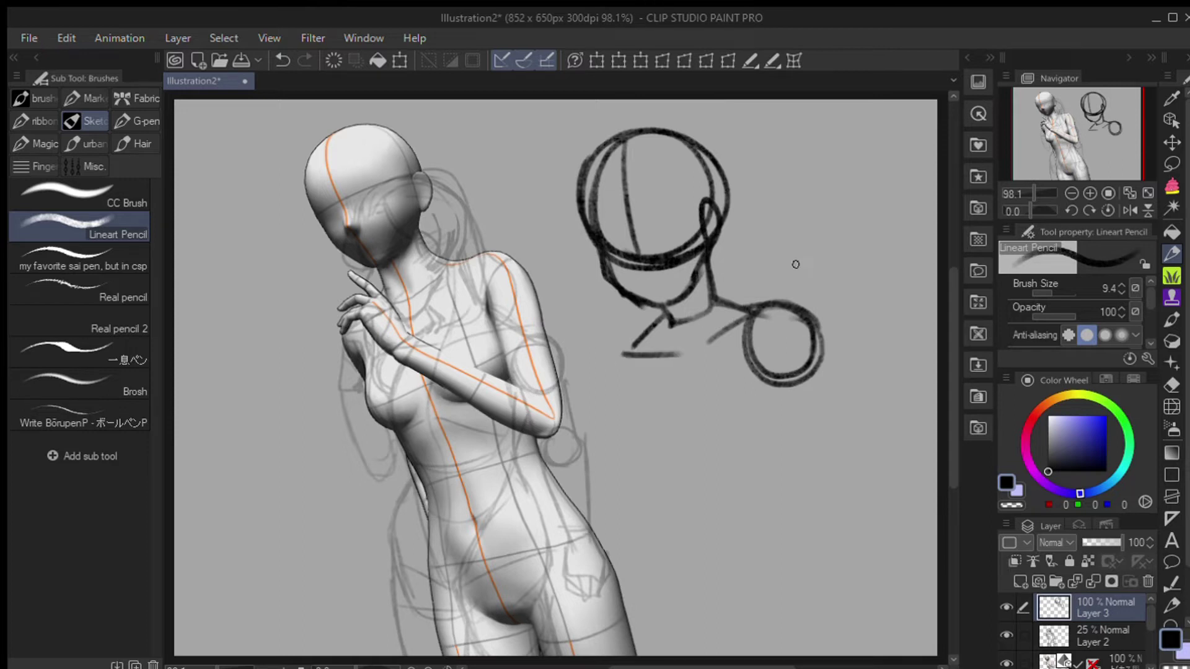
drag(772, 305, 827, 366)
Step: Sketch the sides and centre line of the rib cage, and the curve of the far shoulder
drag(644, 339, 619, 443)
drag(741, 325, 746, 394)
drag(682, 329, 694, 441)
drag(740, 363, 752, 409)
drag(622, 403, 647, 471)
drag(788, 407, 784, 421)
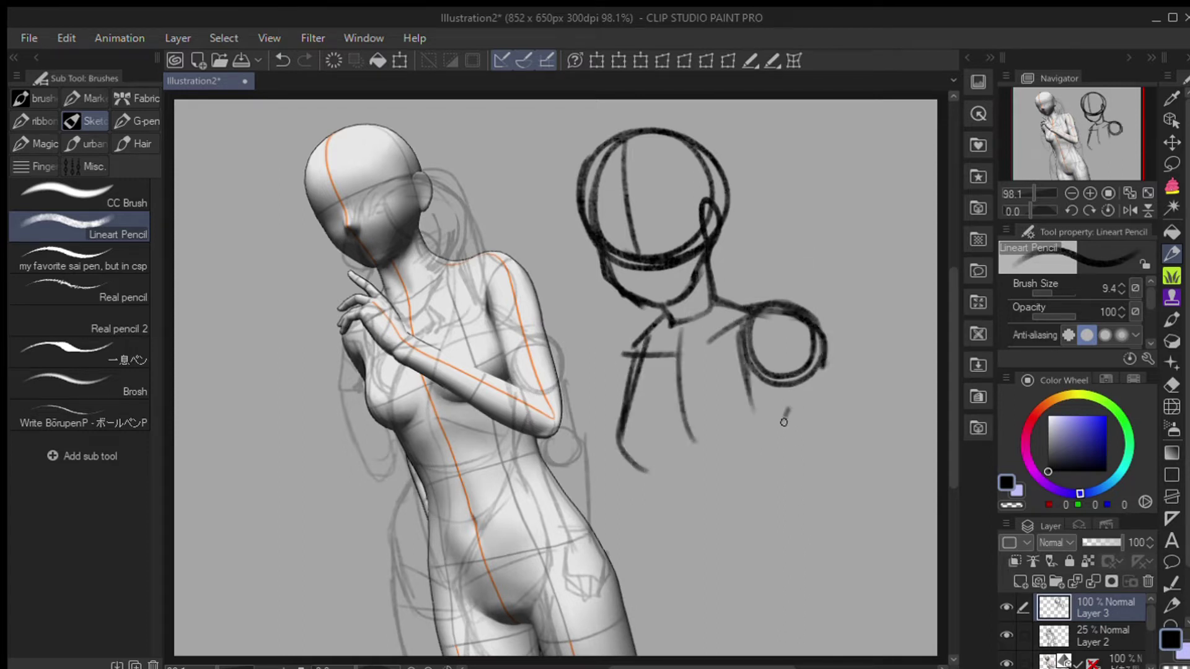
mouse_move(640, 338)
mouse_down()
mouse_move(595, 383)
mouse_move(612, 414)
mouse_up()
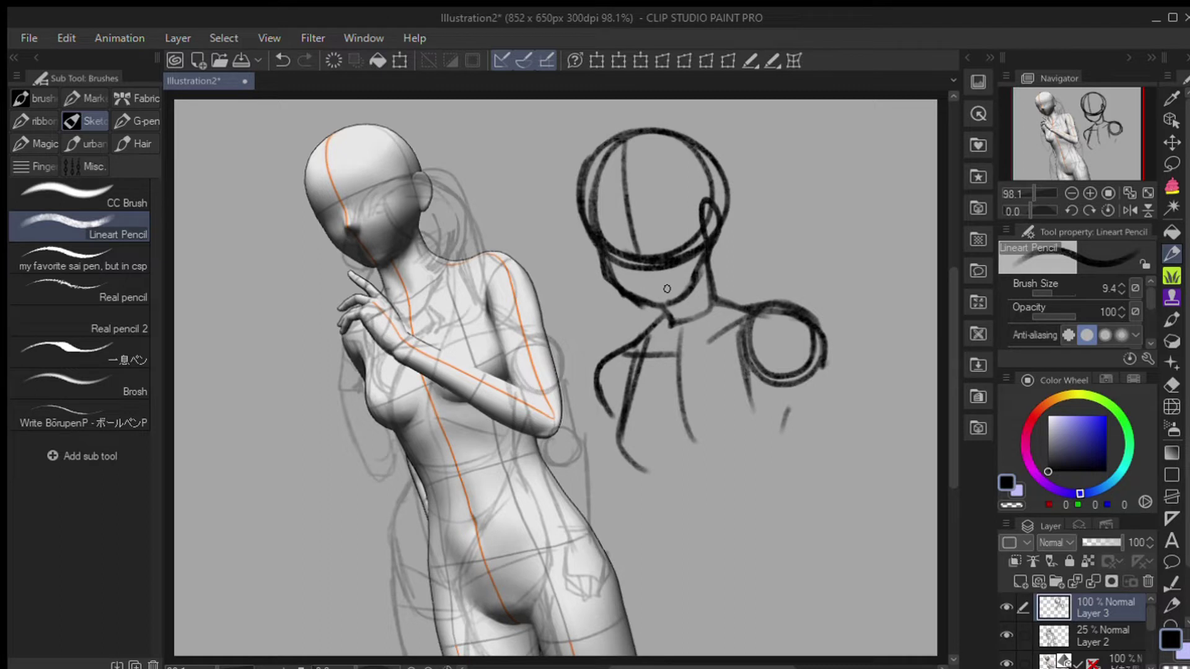
Step: Close the bottom of the rib cage, and sketch the waist, belly centre line and hip outlines beneath it
drag(699, 464, 750, 467)
drag(771, 454, 761, 384)
drag(686, 473, 671, 554)
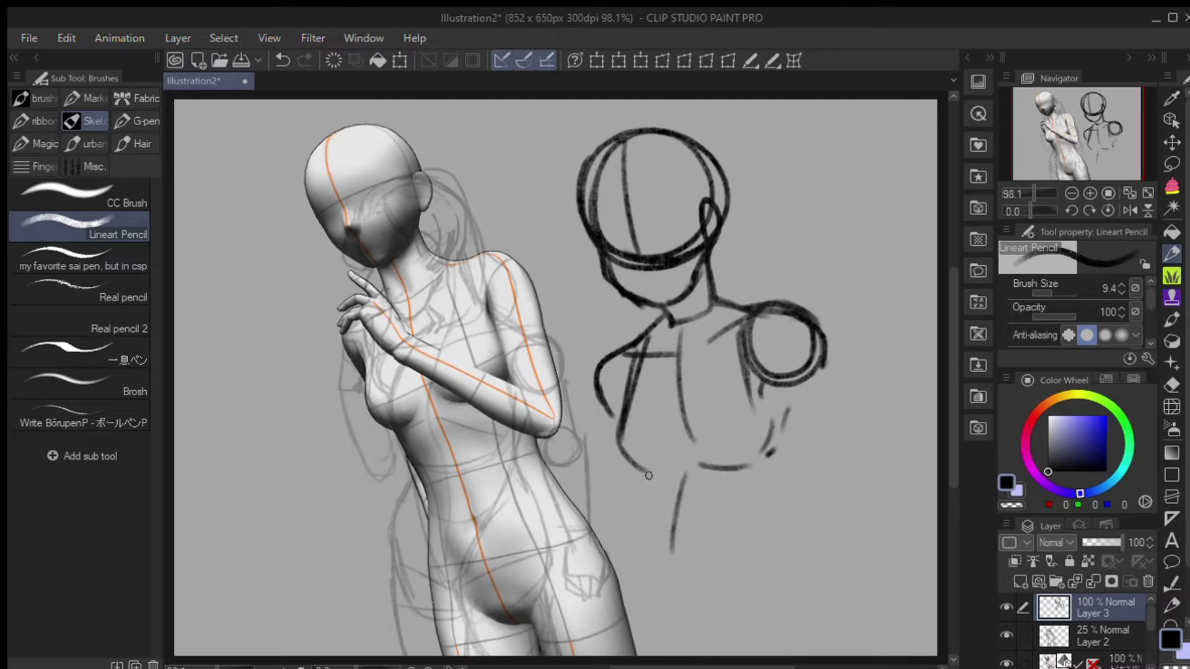
mouse_move(634, 476)
mouse_down()
mouse_move(617, 556)
mouse_move(699, 599)
mouse_up()
drag(792, 538, 736, 586)
drag(784, 410, 801, 527)
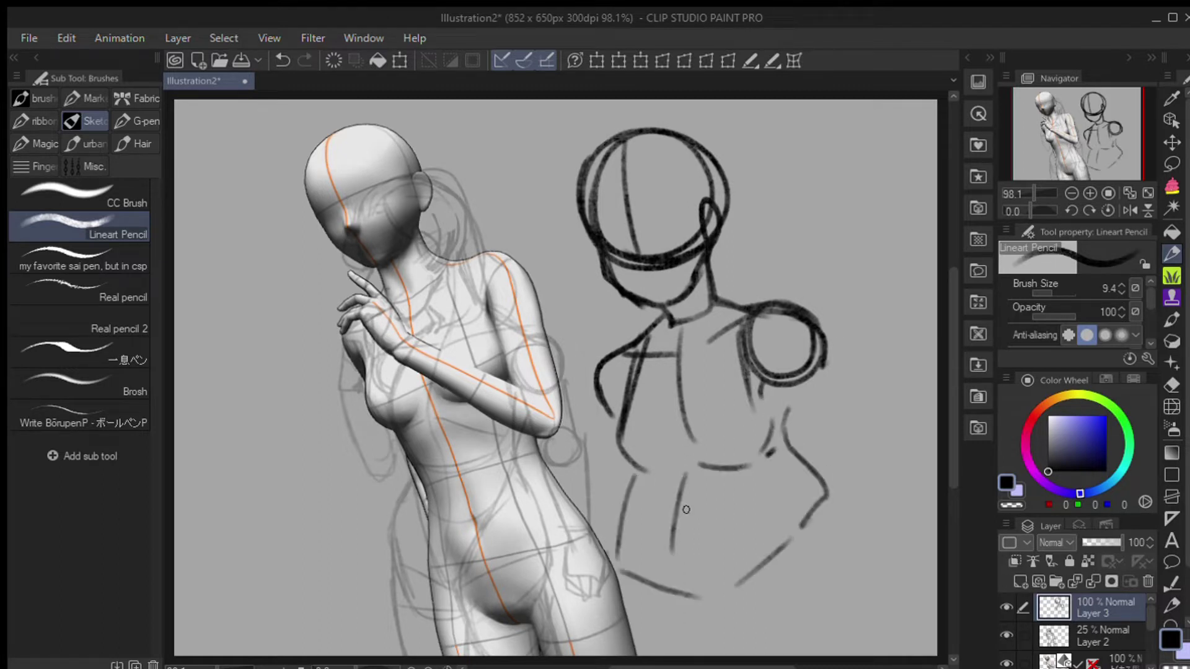
drag(675, 528, 721, 604)
mouse_move(681, 325)
mouse_down()
mouse_move(676, 471)
mouse_move(769, 455)
mouse_up()
drag(637, 469, 622, 563)
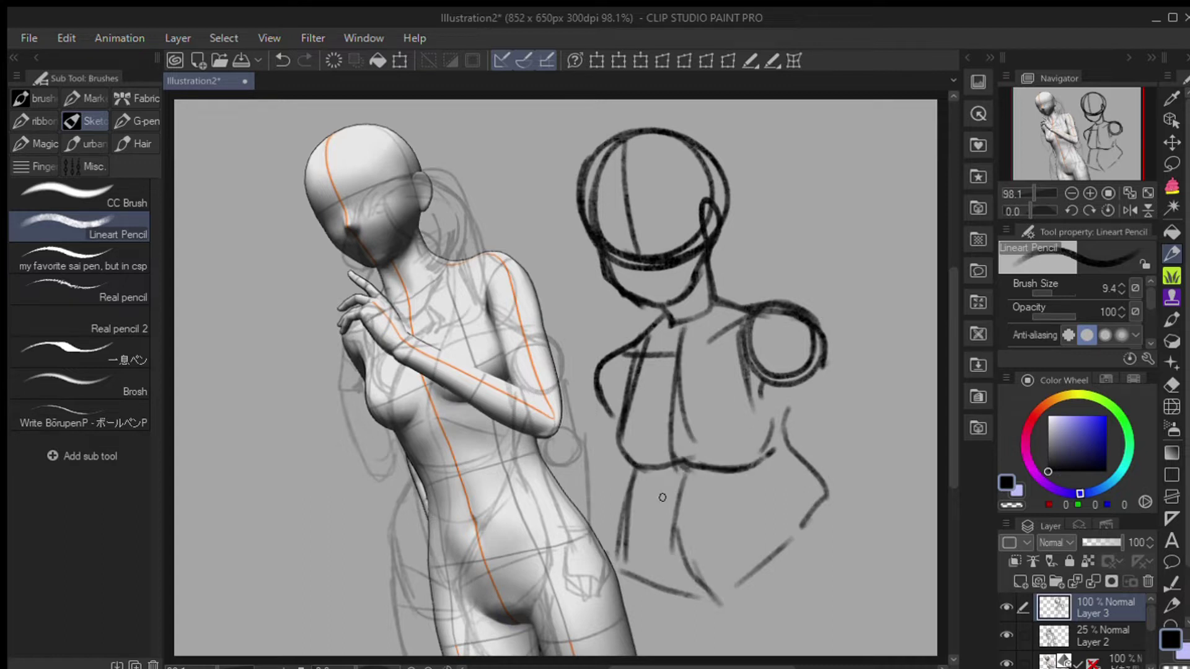
drag(624, 346, 602, 426)
Step: Clear the head ball's lower arc, extend the centre line to the chin, and sketch the eyes, brows, nose and mouth
drag(638, 217, 657, 264)
mouse_move(619, 155)
mouse_down()
mouse_move(688, 248)
mouse_move(666, 296)
mouse_up()
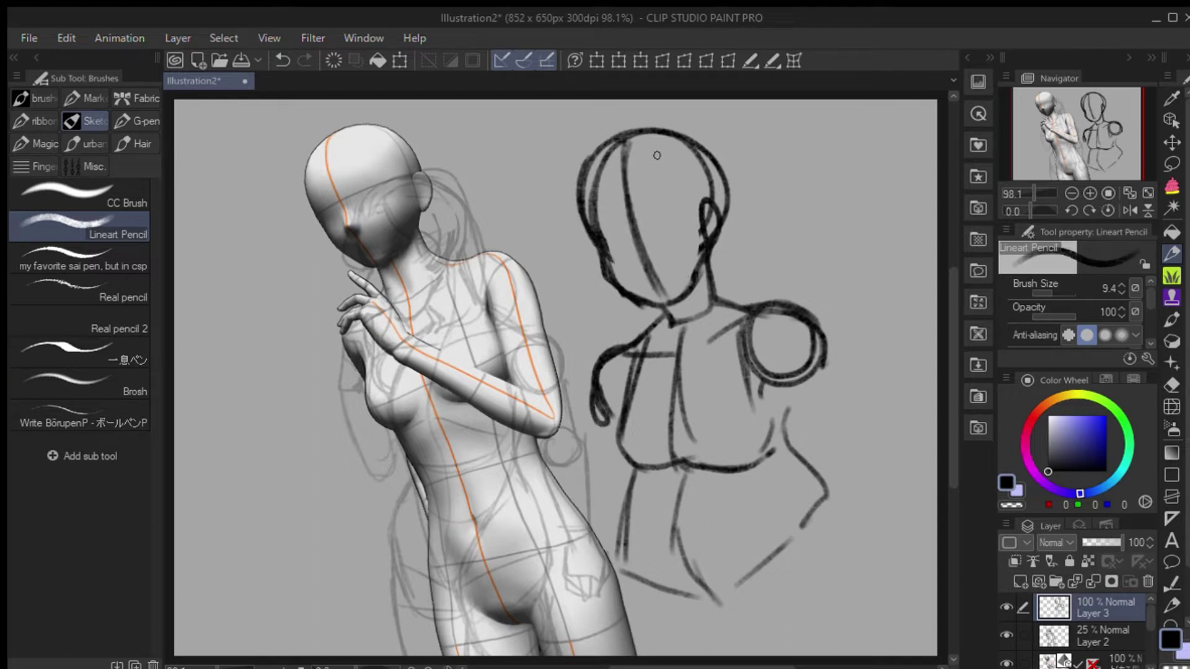
drag(645, 228, 687, 223)
drag(605, 243, 638, 230)
mouse_move(644, 220)
mouse_down()
mouse_move(675, 200)
mouse_move(688, 234)
mouse_up()
key(ctrl+z)
drag(610, 240, 638, 235)
mouse_move(629, 248)
mouse_down()
mouse_move(637, 267)
mouse_move(653, 259)
mouse_up()
mouse_move(638, 284)
mouse_down()
mouse_move(672, 263)
mouse_move(591, 319)
mouse_move(638, 310)
mouse_up()
key(ctrl+z)
key(ctrl+z)
Step: Sketch voluminous curly hair around both sides of the head, with curls falling over the forehead
mouse_move(731, 206)
mouse_down()
mouse_move(771, 260)
mouse_move(719, 297)
mouse_up()
mouse_move(647, 162)
mouse_down()
mouse_move(701, 147)
mouse_move(713, 189)
mouse_up()
drag(620, 170, 600, 189)
drag(550, 230, 585, 224)
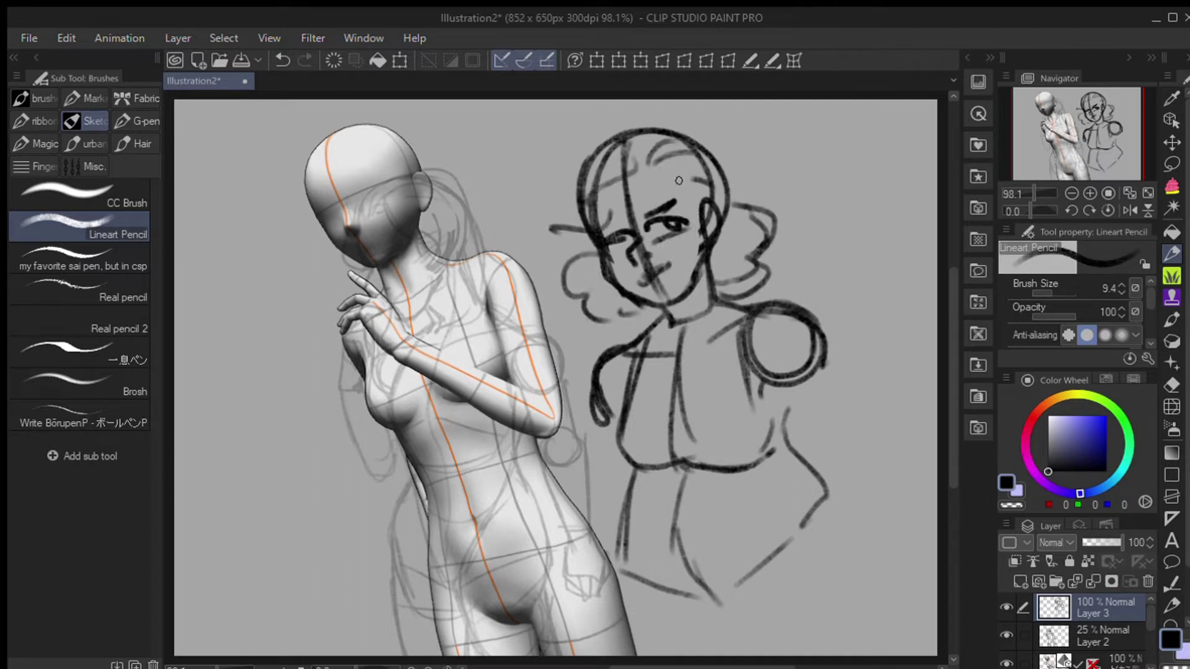
drag(685, 180, 744, 186)
mouse_move(582, 149)
mouse_down()
mouse_move(549, 241)
mouse_move(595, 325)
mouse_up()
drag(753, 213, 769, 254)
drag(545, 272, 647, 328)
Step: Sketch the near upper arm, a circle for the elbow, and the forearm bent across the chest
drag(765, 379, 779, 470)
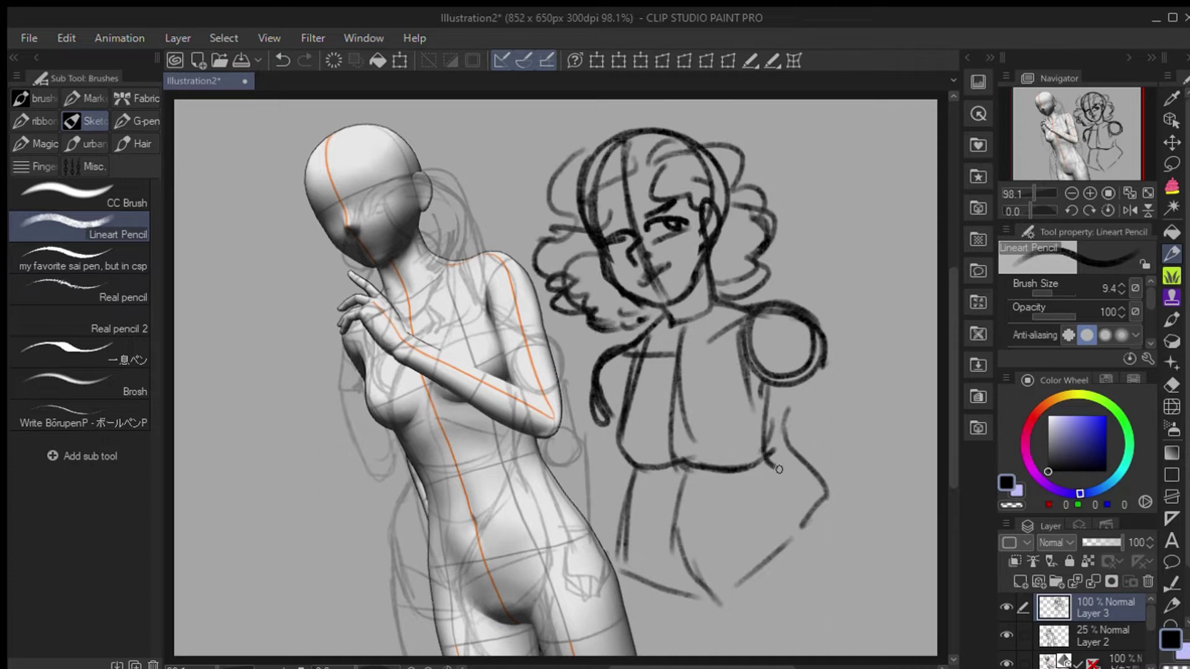
drag(831, 372, 822, 456)
mouse_move(766, 384)
mouse_down()
mouse_move(768, 455)
mouse_move(797, 437)
mouse_up()
drag(700, 401, 815, 447)
drag(695, 426, 775, 487)
mouse_move(700, 399)
mouse_down()
mouse_move(671, 365)
mouse_move(700, 434)
mouse_up()
Step: Sketch the raised hand with its fingers at the chest, and reinforce the outer lines of both upper arms
drag(636, 374, 708, 410)
drag(633, 336, 713, 412)
drag(669, 358, 621, 379)
drag(622, 372, 688, 427)
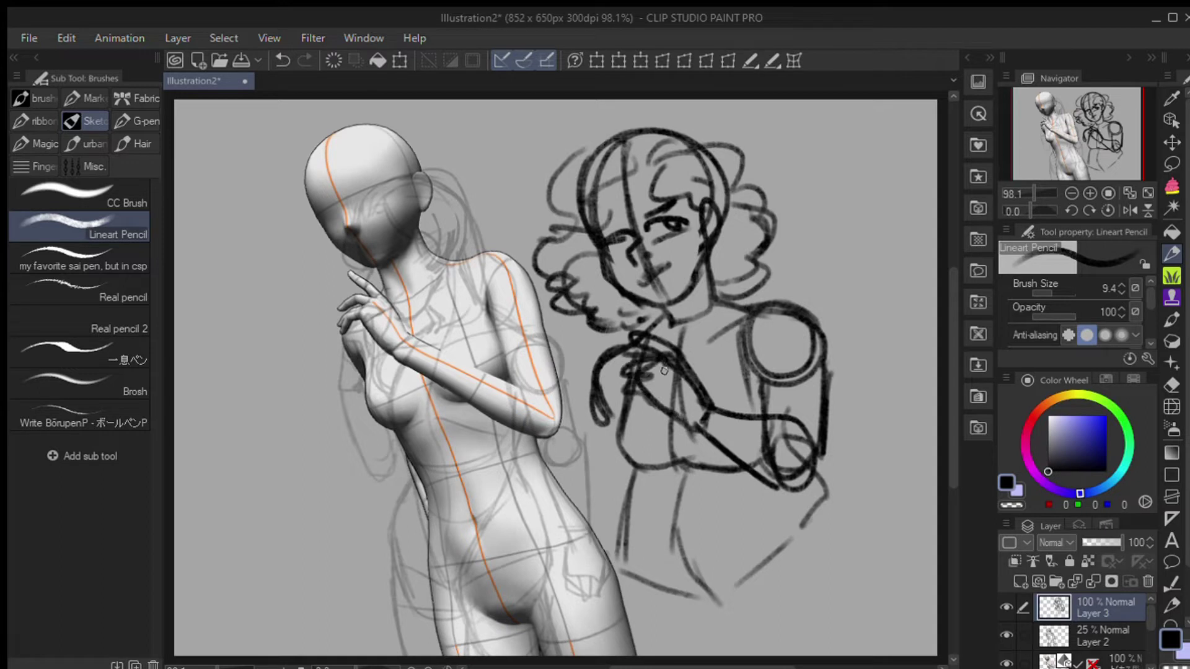
mouse_move(667, 366)
mouse_down()
mouse_move(618, 407)
mouse_move(623, 486)
mouse_up()
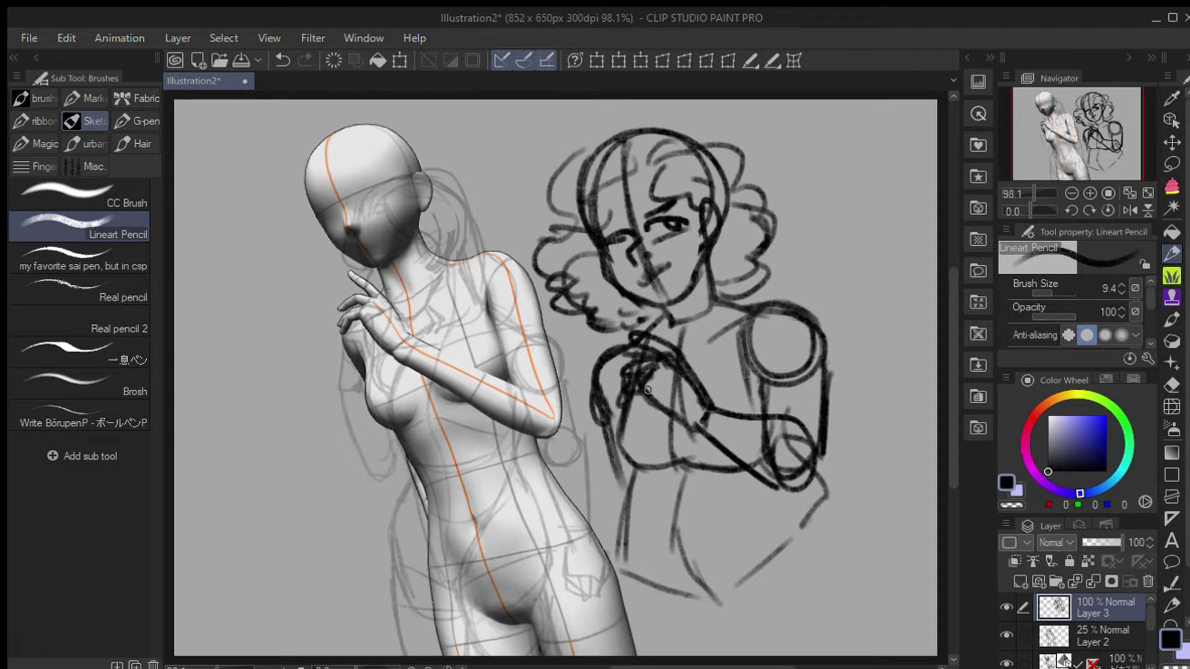
drag(812, 304, 818, 471)
drag(765, 371, 821, 323)
Step: Sketch the curves of the pelvis and the outer contours of the wide hips and thighs
drag(636, 576, 750, 646)
drag(755, 627, 795, 538)
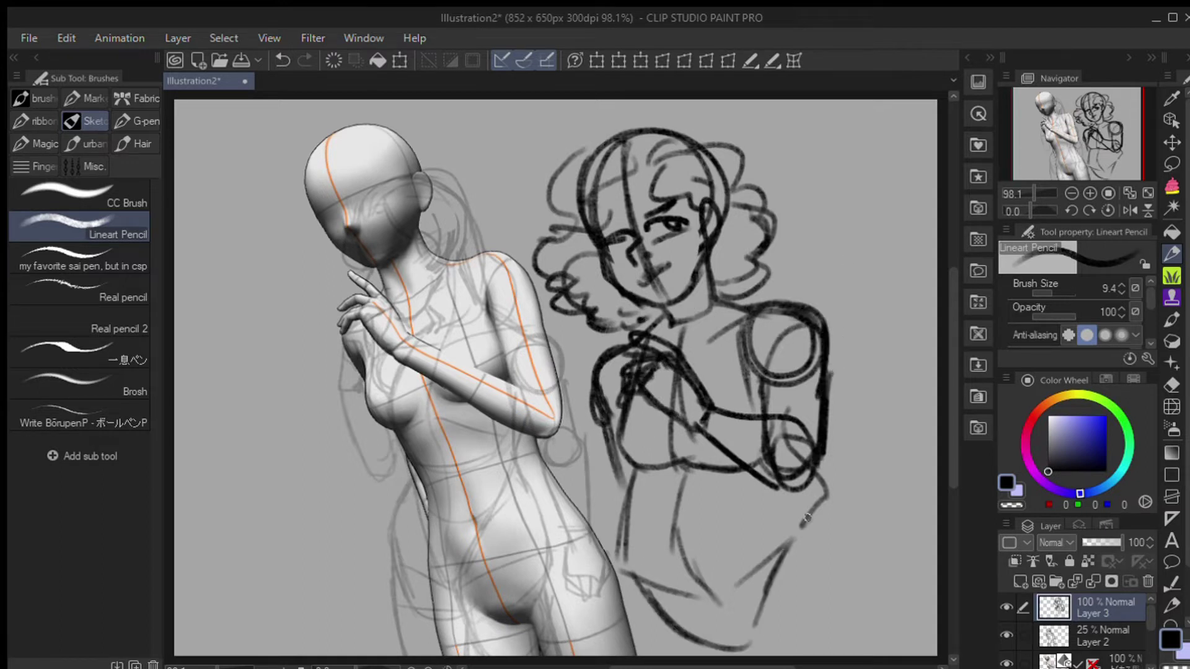
drag(614, 516, 623, 656)
drag(809, 471, 871, 654)
drag(824, 490, 878, 651)
drag(867, 579, 757, 650)
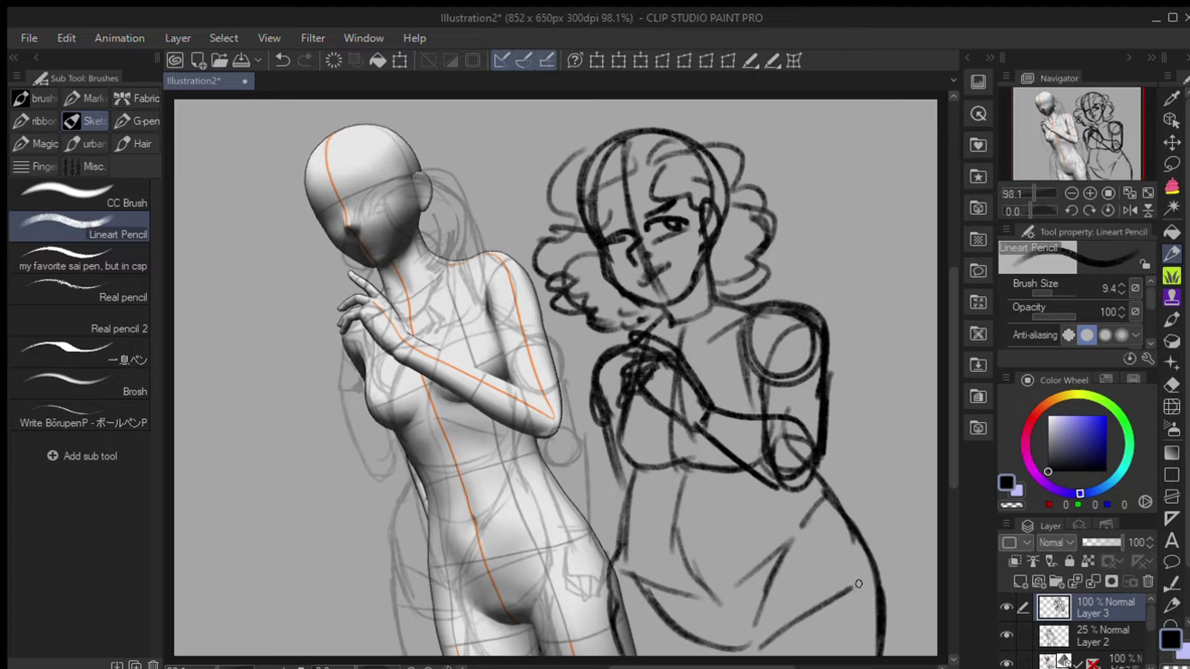
Step: Add contour lines at the top of the thighs, and strengthen the waist and hip outlines
drag(632, 654, 697, 646)
drag(747, 620, 743, 656)
mouse_move(601, 415)
mouse_down()
mouse_move(627, 577)
mouse_move(638, 471)
mouse_move(609, 627)
mouse_up()
drag(817, 459, 871, 620)
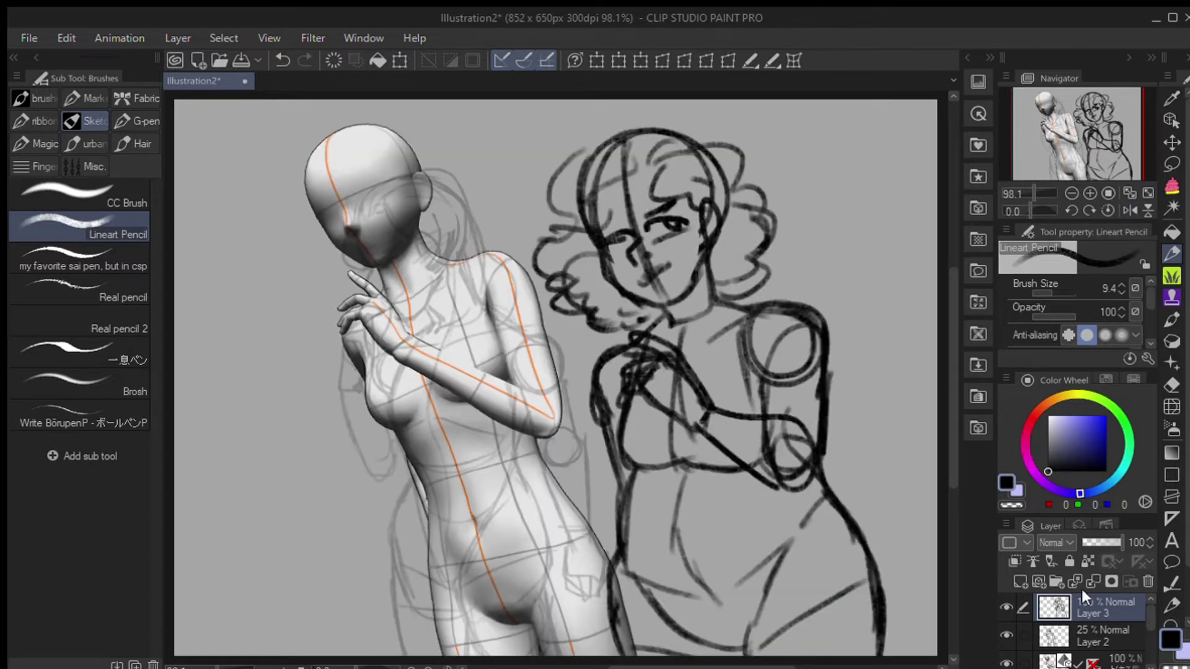
Step: Hide the second 3D figure and restore the Layer 2 sketch to 100% opacity
click(1006, 660)
click(1093, 635)
drag(1090, 542, 1123, 542)
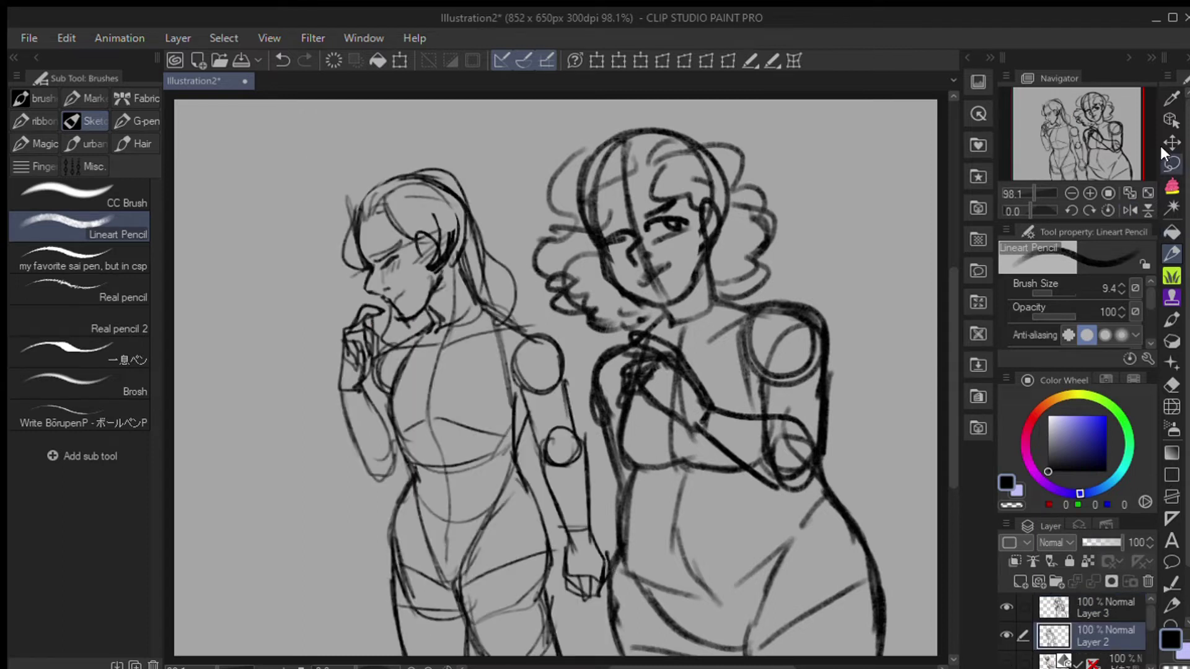
Step: Move the Layer 2 sketch slightly closer to the curly-haired character, and make Layer 3 active
click(1170, 143)
drag(471, 397, 499, 402)
click(1097, 607)
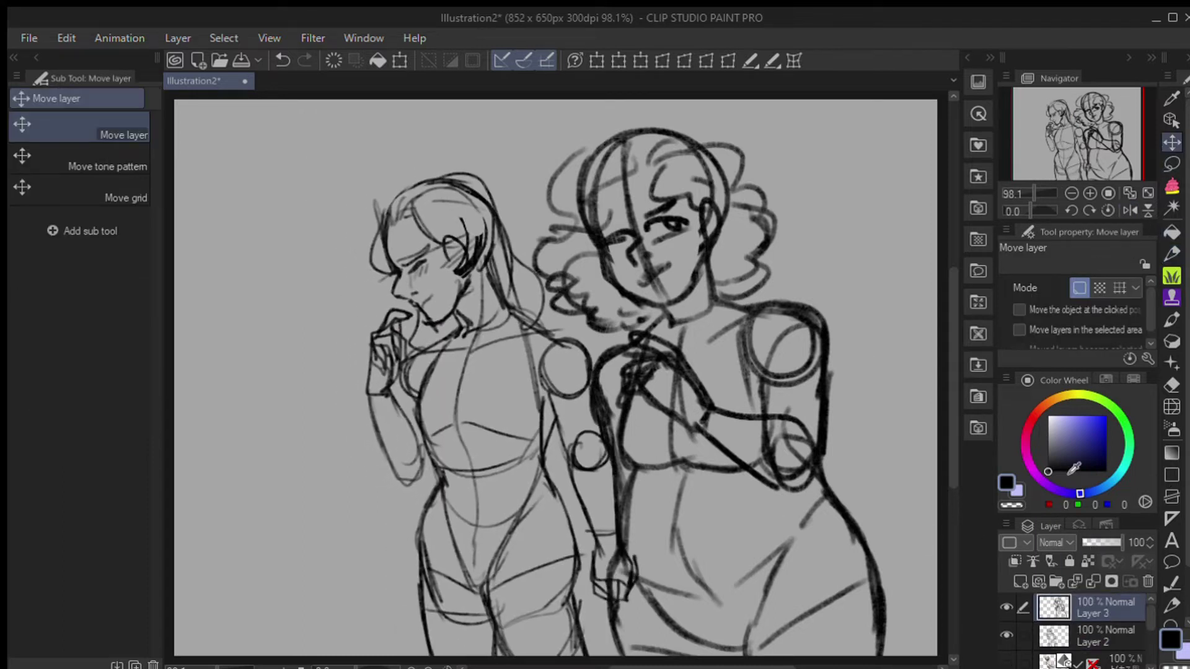
Step: Redraw the curly-haired character's far eye, nose and mouth, clearing the centre line from the lower face
click(1069, 150)
scroll(1068, 150, up, 5)
click(1090, 109)
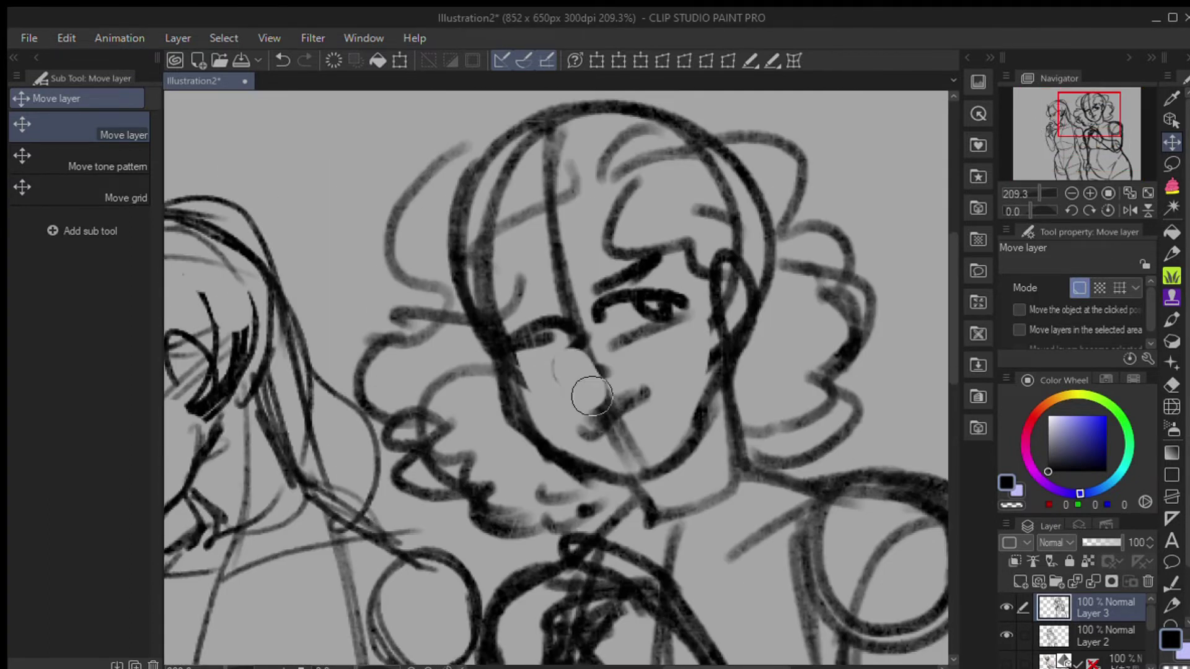
key(p)
mouse_move(552, 329)
mouse_down()
mouse_move(509, 339)
mouse_move(577, 391)
mouse_move(646, 390)
mouse_up()
click(602, 376)
drag(573, 427, 622, 430)
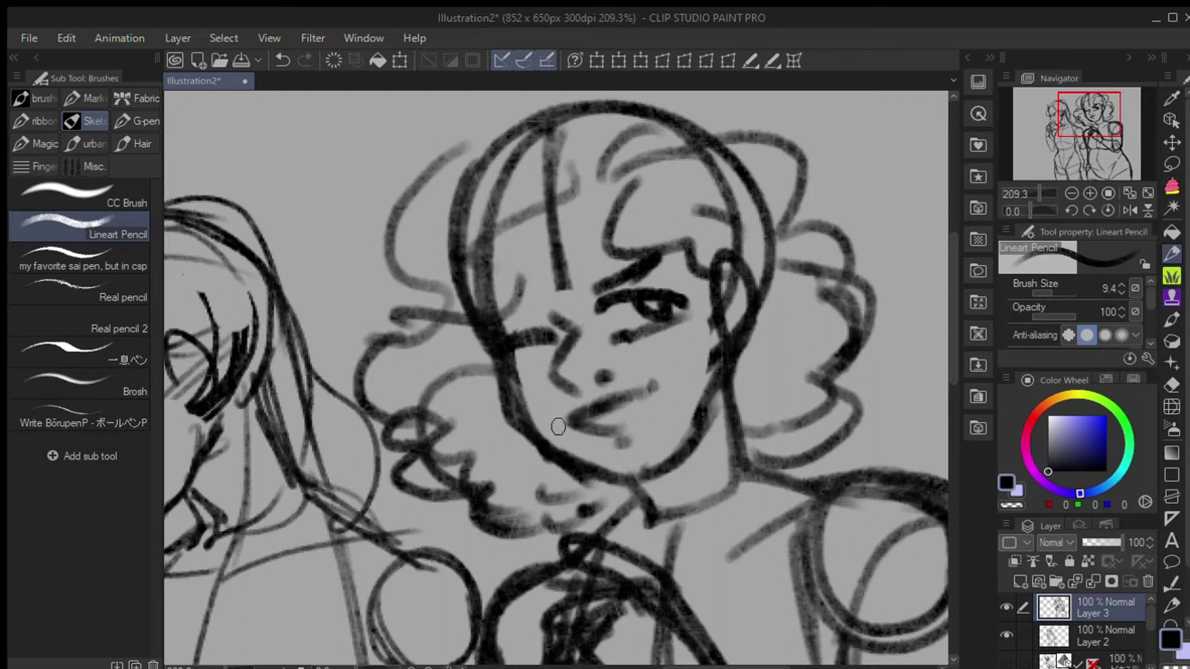
click(1129, 210)
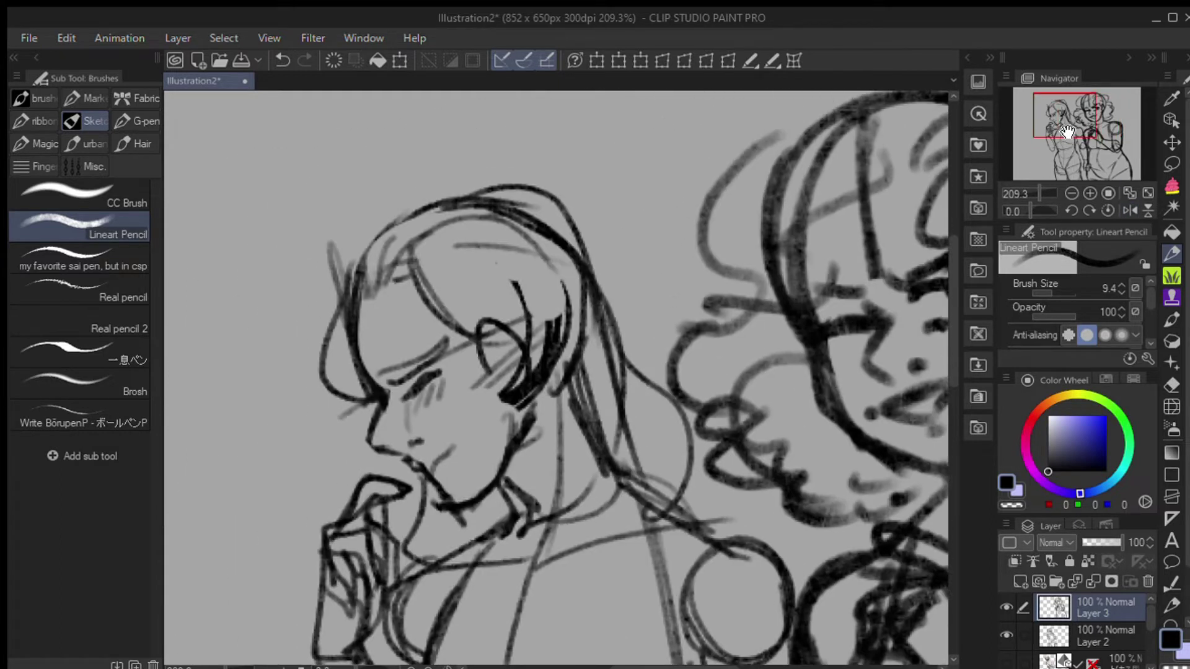
Step: Show the first 3D figure again and move it underneath the long-haired character's sketch
scroll(639, 402, down, 2)
mouse_move(1066, 142)
mouse_down()
mouse_move(1027, 193)
mouse_move(1071, 124)
mouse_up()
drag(1029, 193, 1022, 193)
scroll(1005, 634, down, 2)
click(1005, 632)
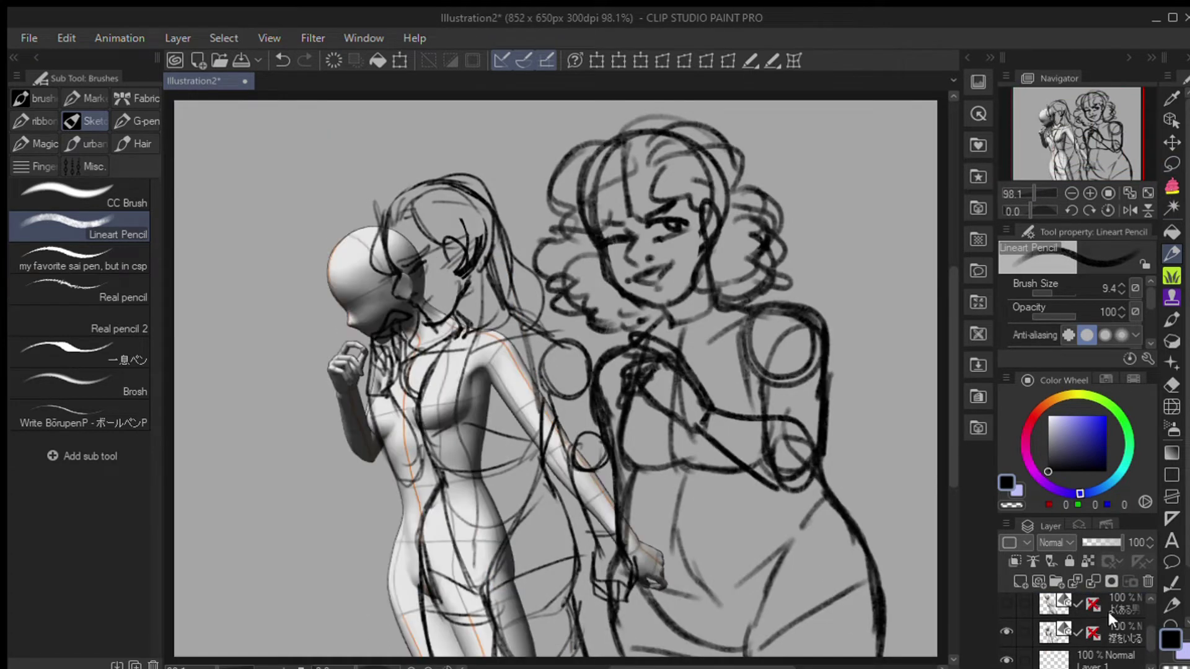
click(1053, 632)
key(k)
drag(526, 486, 548, 459)
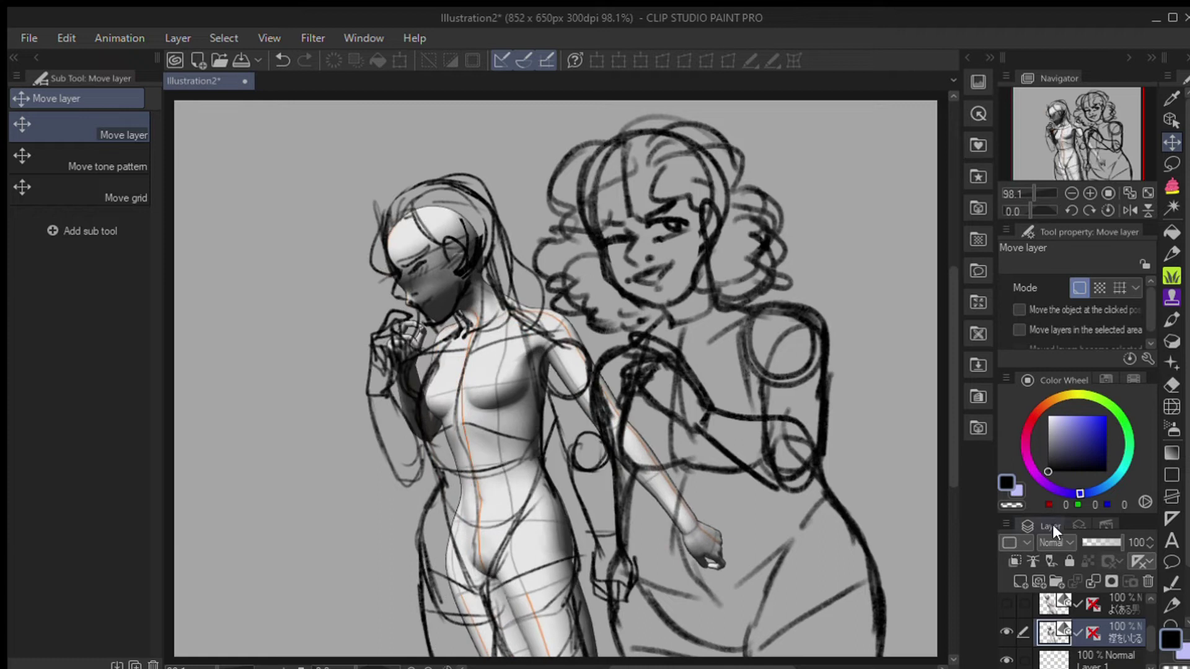
Step: On Layer 1, draw receding floor lines behind both characters, following the 3D figure's perspective grid
click(1107, 658)
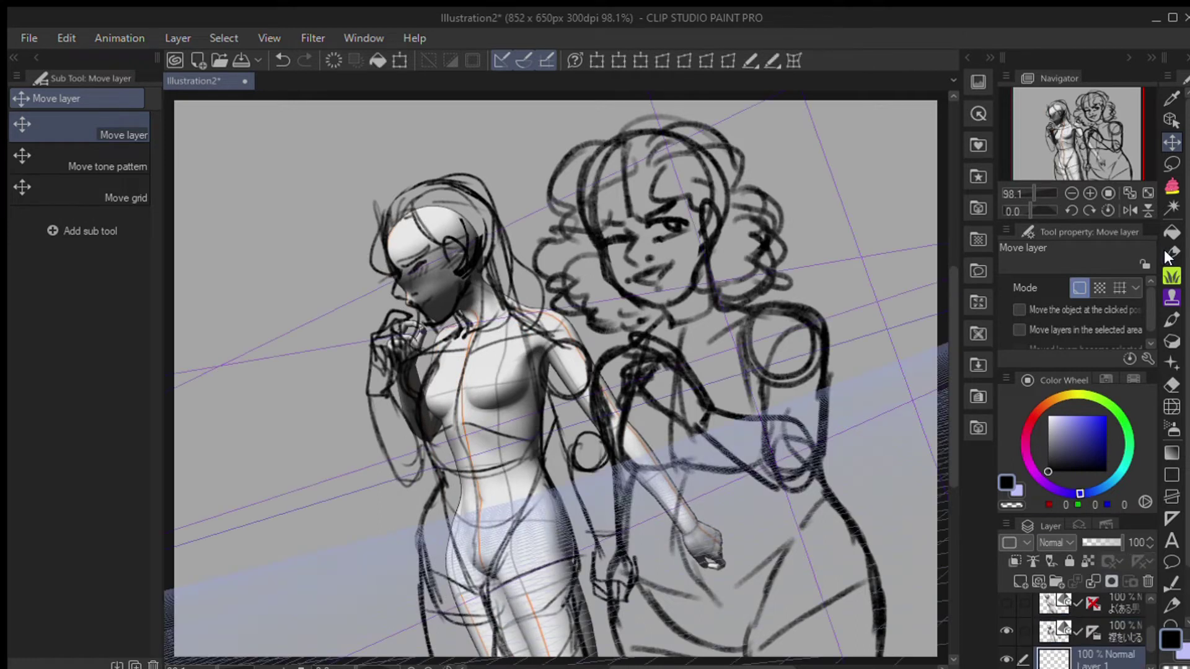
click(1170, 254)
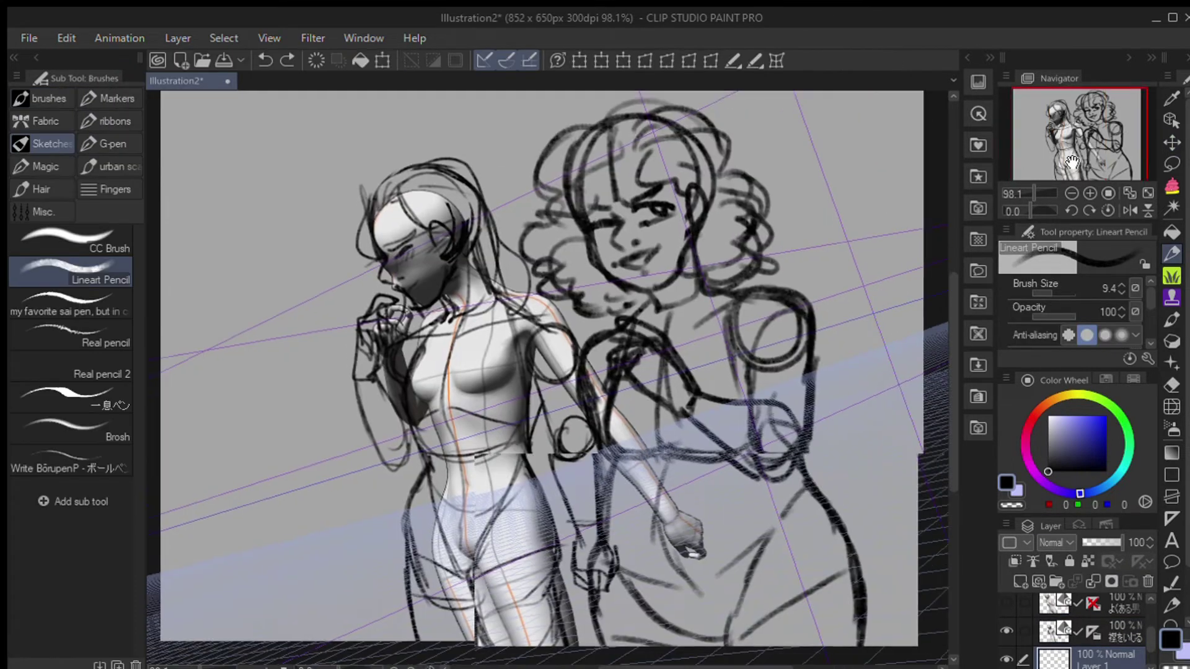
drag(1072, 163, 1021, 187)
click(1024, 192)
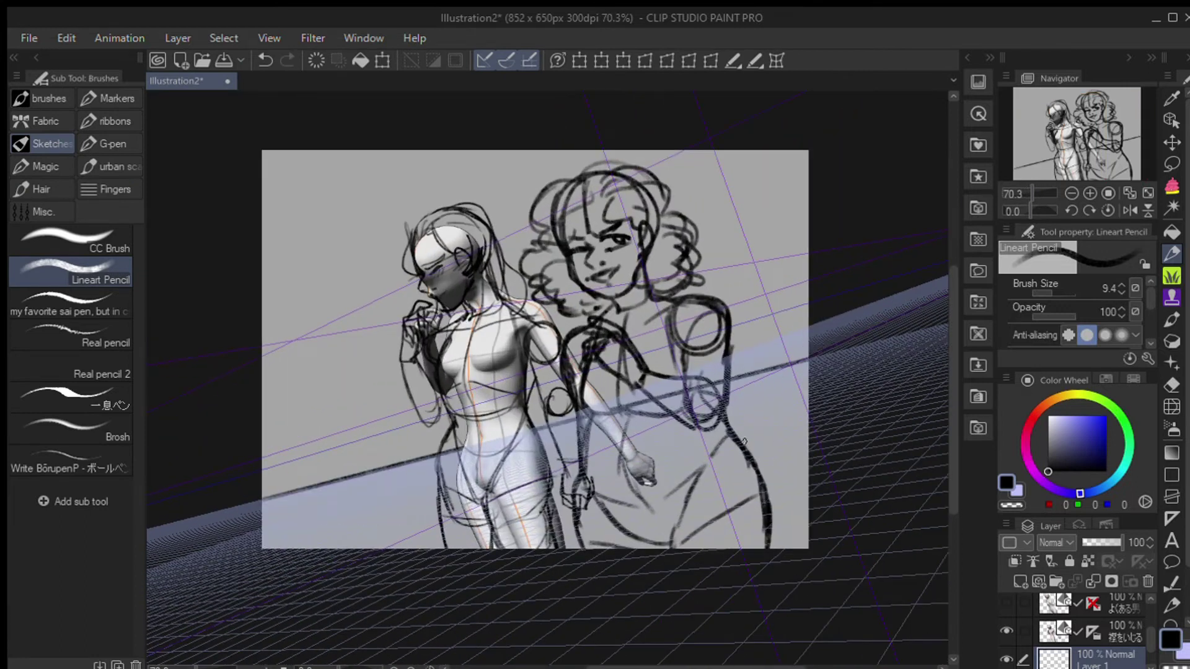
drag(459, 490, 272, 527)
drag(806, 421, 267, 533)
drag(737, 449, 267, 539)
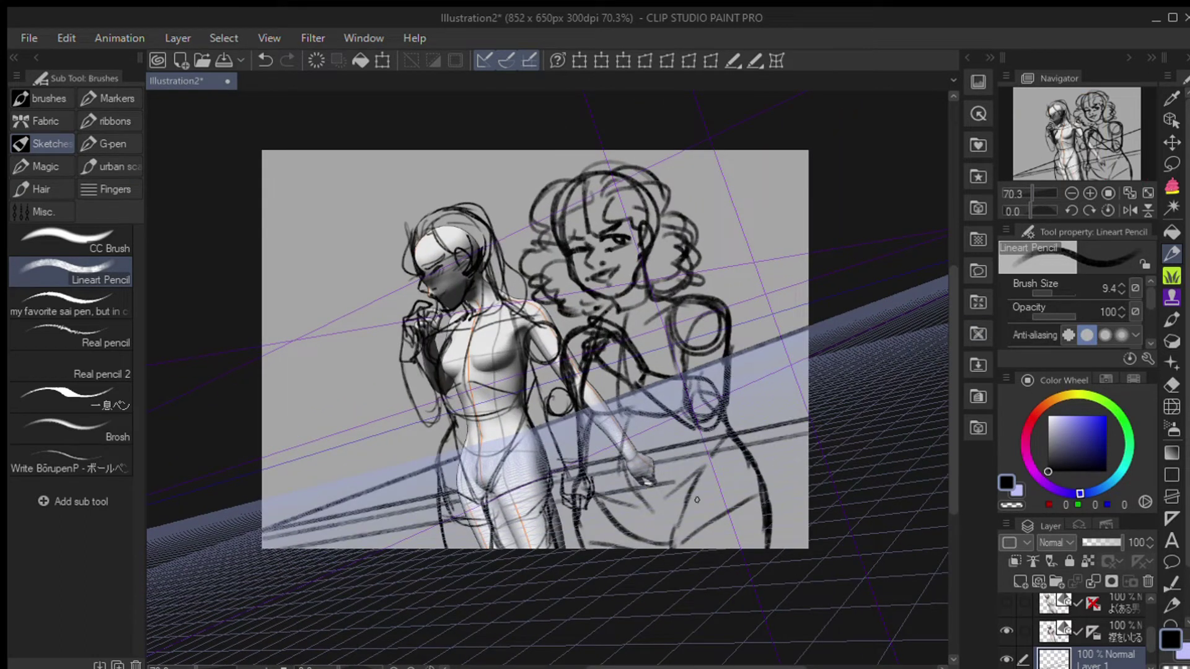
drag(805, 458, 475, 503)
drag(805, 496, 558, 539)
drag(806, 406, 626, 437)
mouse_move(805, 378)
mouse_down()
mouse_move(613, 421)
mouse_move(694, 388)
mouse_up()
drag(437, 489, 267, 533)
mouse_move(580, 428)
mouse_down()
mouse_move(288, 536)
mouse_move(322, 536)
mouse_up()
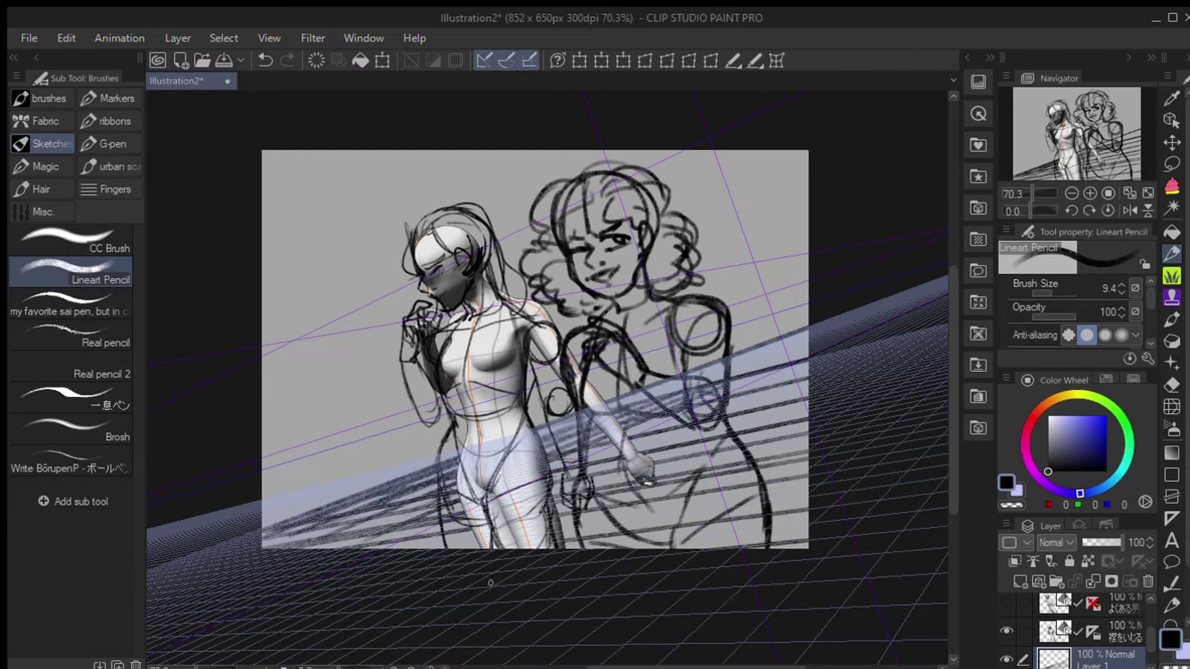
Step: Draw slanted floor lines crossing the first set behind the curly-haired character, and lower Layer 1's opacity
mouse_move(775, 363)
mouse_down()
mouse_move(619, 421)
mouse_move(632, 434)
mouse_up()
mouse_move(806, 387)
mouse_down()
mouse_move(579, 505)
mouse_move(657, 474)
mouse_up()
drag(805, 449, 666, 548)
drag(806, 412, 583, 548)
drag(808, 492, 740, 548)
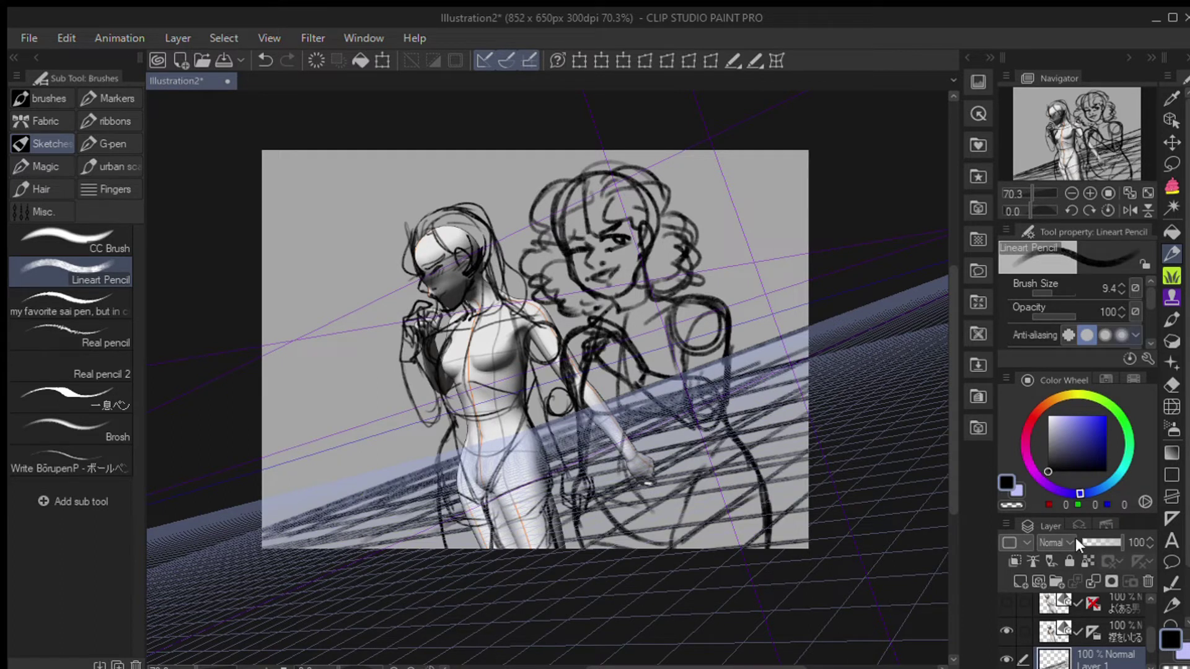
click(1091, 539)
Step: On a new layer, draw a counter's base line along the floor and parallel front edge lines in the figure's perspective
key(ctrl+shift+n)
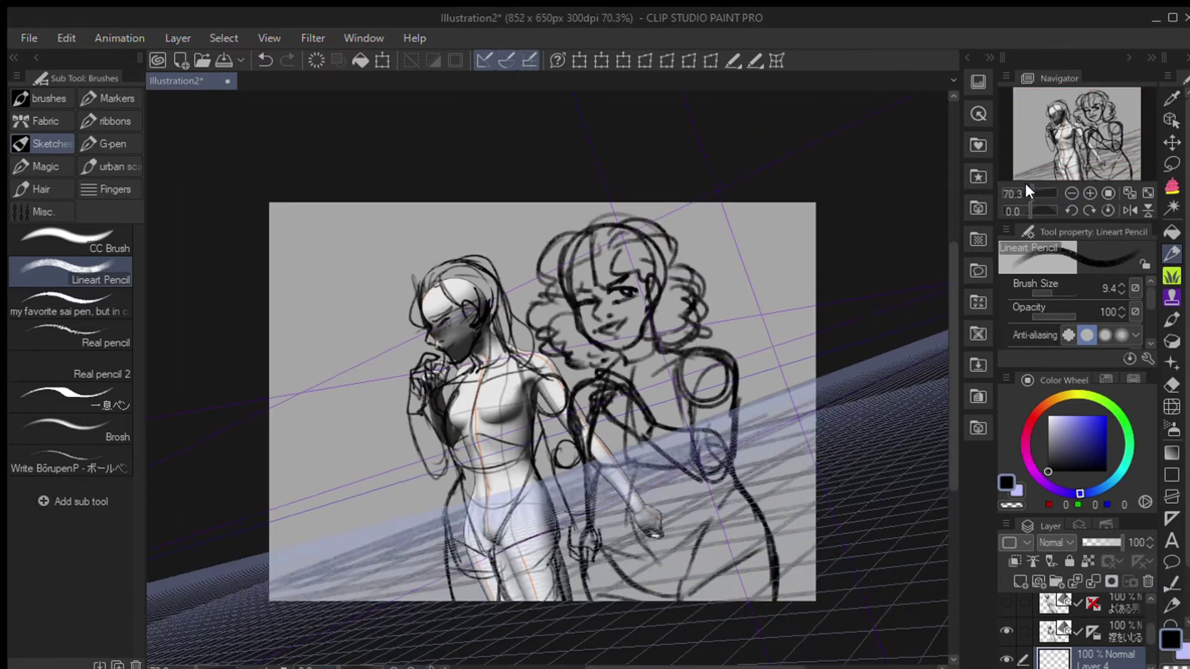
drag(1026, 185, 1016, 194)
drag(453, 570, 300, 635)
drag(855, 400, 765, 443)
drag(395, 285, 229, 378)
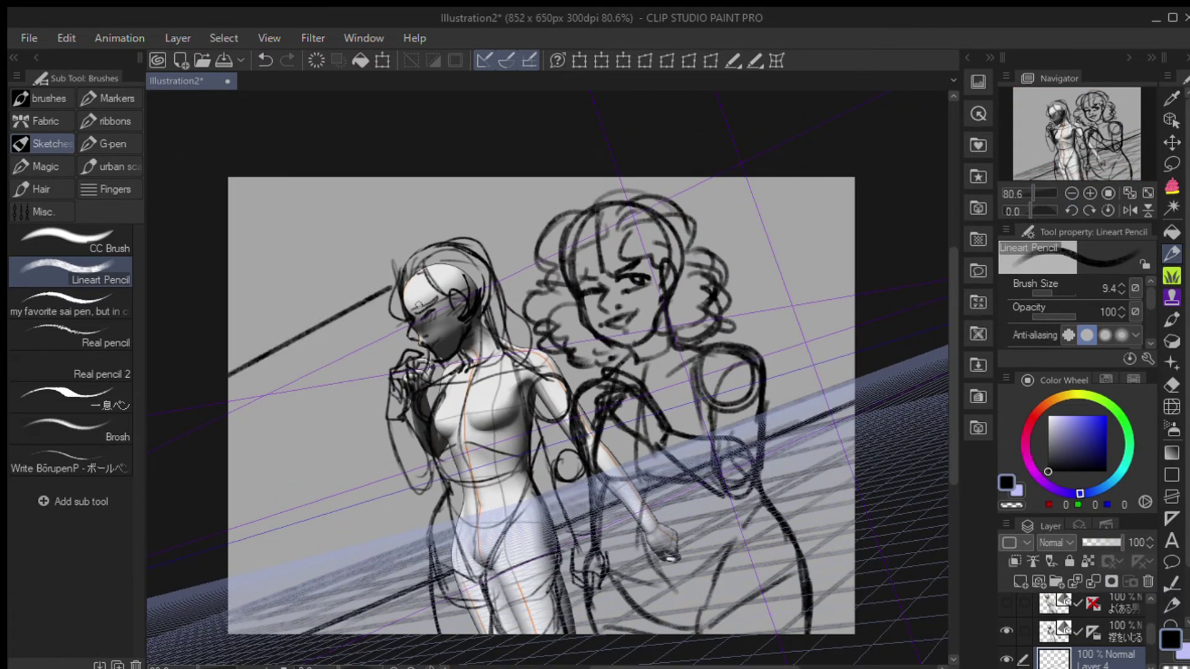
key(ctrl+z)
mouse_move(570, 251)
mouse_down()
mouse_move(229, 419)
mouse_move(855, 307)
mouse_up()
key(ctrl+z)
drag(229, 411, 855, 304)
mouse_move(750, 323)
mouse_down()
mouse_move(784, 427)
mouse_move(718, 232)
mouse_move(753, 335)
mouse_up()
Step: Draw the counter's slanted end and back top edge, and clear the lines running past its far corner
key(ctrl+z)
key(ctrl+z)
mouse_move(796, 426)
mouse_down()
mouse_move(727, 226)
mouse_move(248, 437)
mouse_up()
key(ctrl+z)
drag(730, 220, 483, 329)
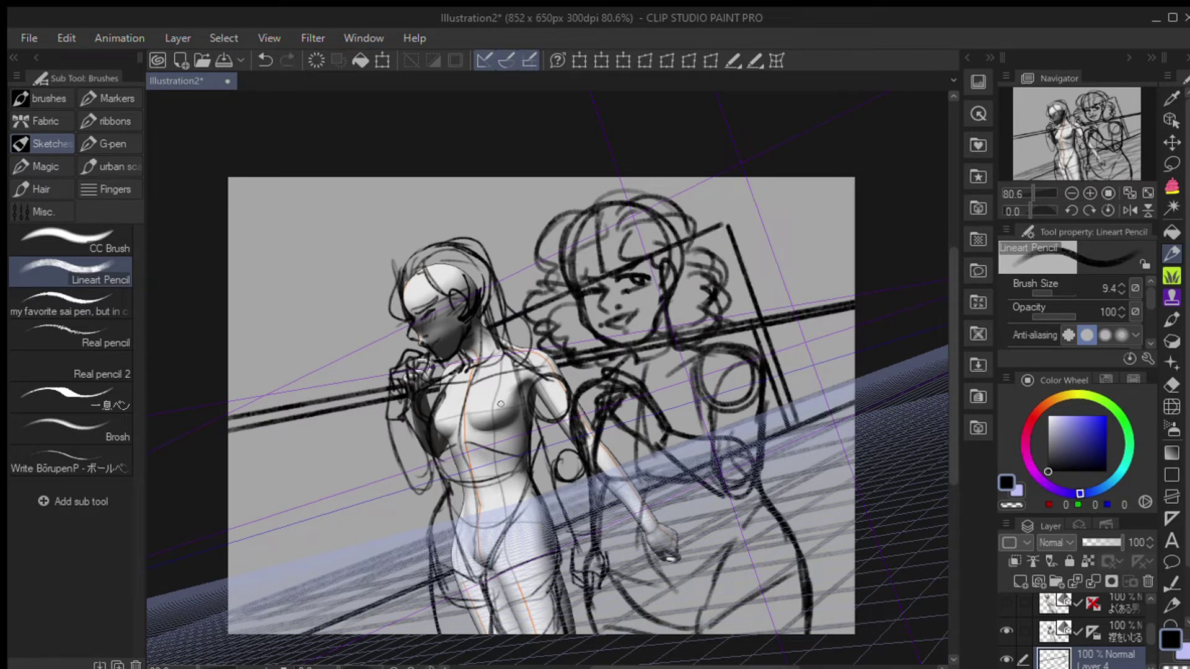
key(ctrl+z)
mouse_move(229, 283)
mouse_down()
mouse_move(772, 260)
mouse_move(729, 228)
mouse_up()
drag(787, 313, 765, 322)
drag(848, 304, 790, 313)
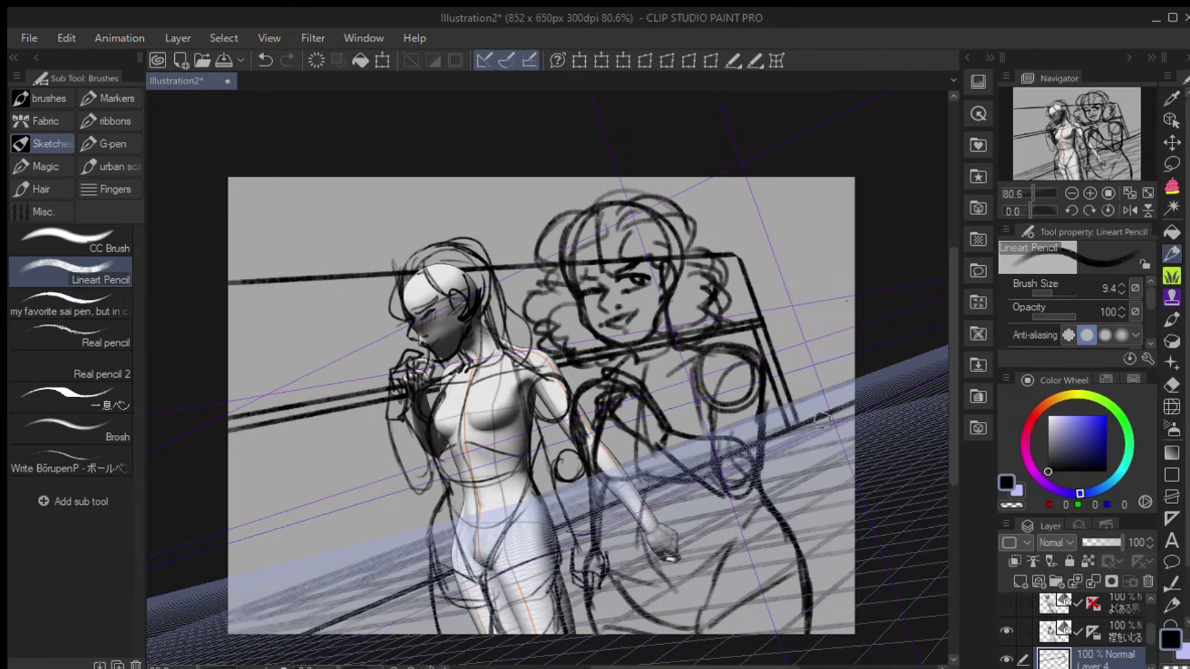
Step: Try to draw a second block receding behind the counter's far corner, and undo its strokes
mouse_move(855, 396)
mouse_down()
mouse_move(806, 421)
mouse_move(815, 255)
mouse_move(744, 269)
mouse_move(943, 196)
mouse_up()
key(ctrl+z)
key(ctrl+z)
drag(799, 248, 930, 263)
key(ctrl+z)
drag(804, 270, 892, 236)
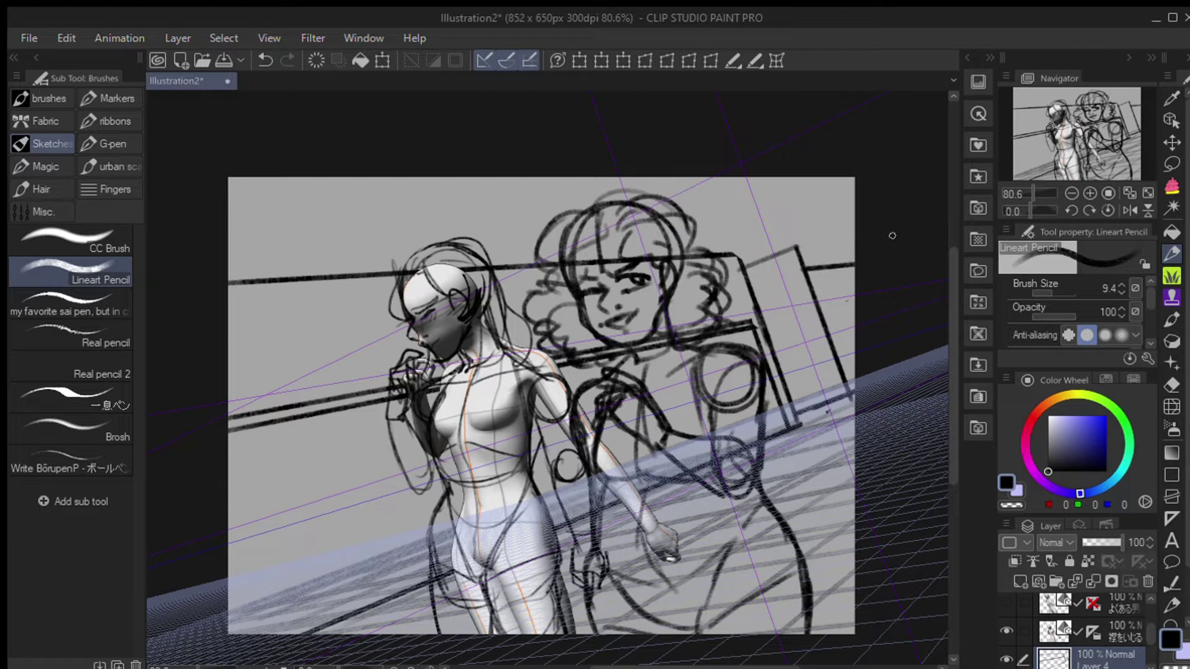
key(ctrl+z)
key(ctrl+z)
key(ctrl+z)
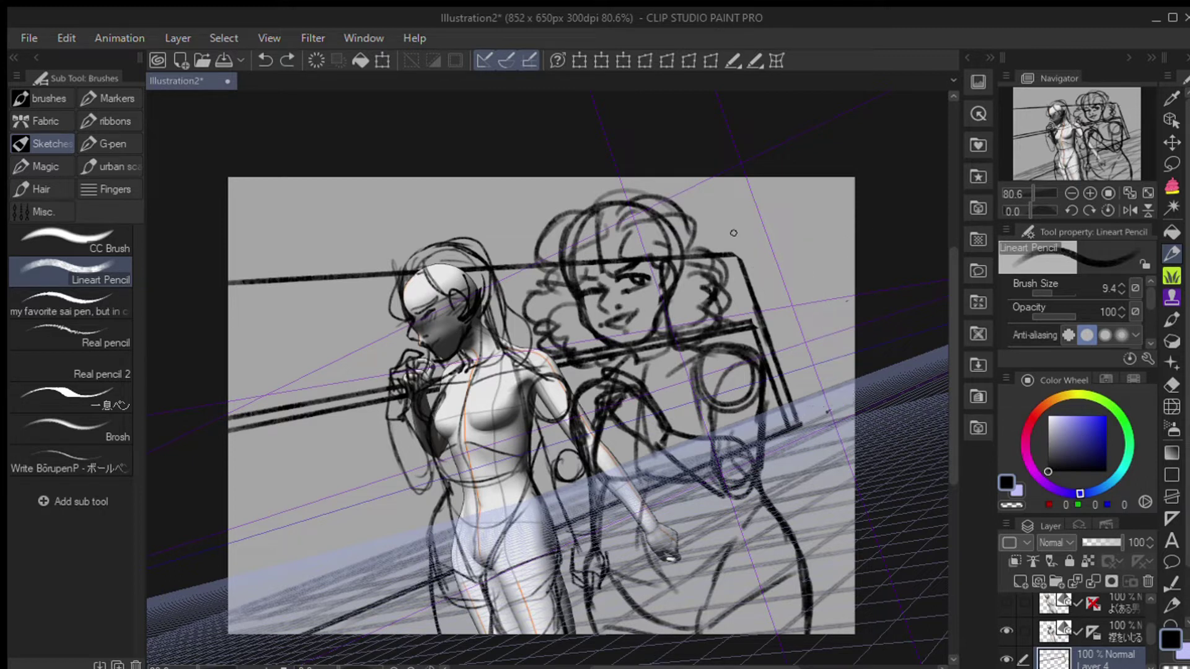
drag(733, 233, 854, 203)
key(ctrl+z)
drag(737, 235, 854, 203)
key(ctrl+z)
Step: Add a parallel line above the counter's front edge and draw evenly spaced slanted panel lines down its front
drag(231, 394, 430, 345)
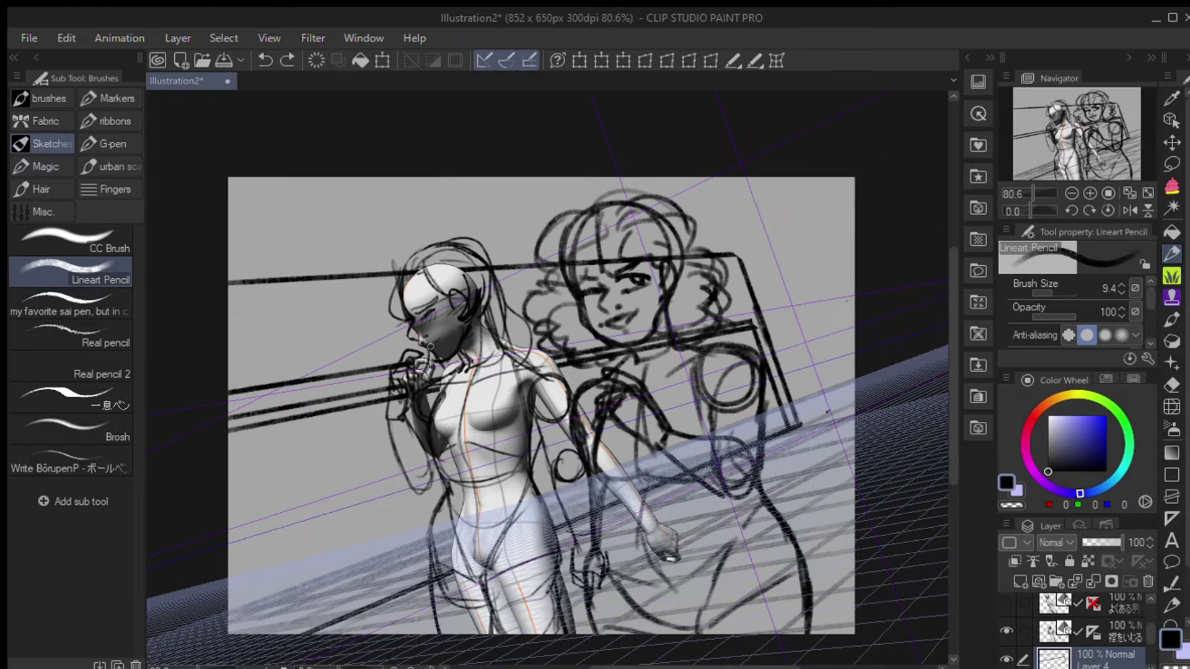
drag(514, 347, 761, 308)
drag(236, 400, 297, 620)
drag(293, 392, 357, 596)
drag(337, 379, 414, 583)
drag(439, 456, 474, 510)
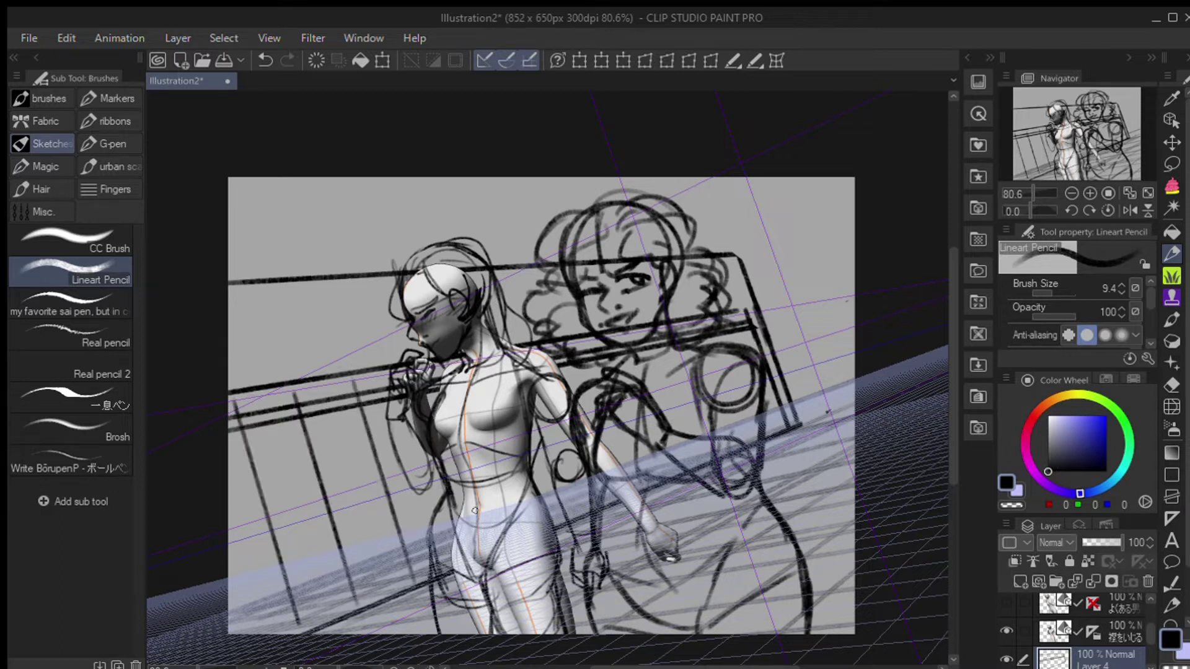
Step: Draw a lengthwise line through the middle of the counter's front panels, continuing behind both characters
mouse_move(232, 517)
mouse_down()
mouse_move(651, 372)
mouse_move(453, 471)
mouse_up()
key(ctrl+z)
key(ctrl+z)
drag(228, 539, 449, 498)
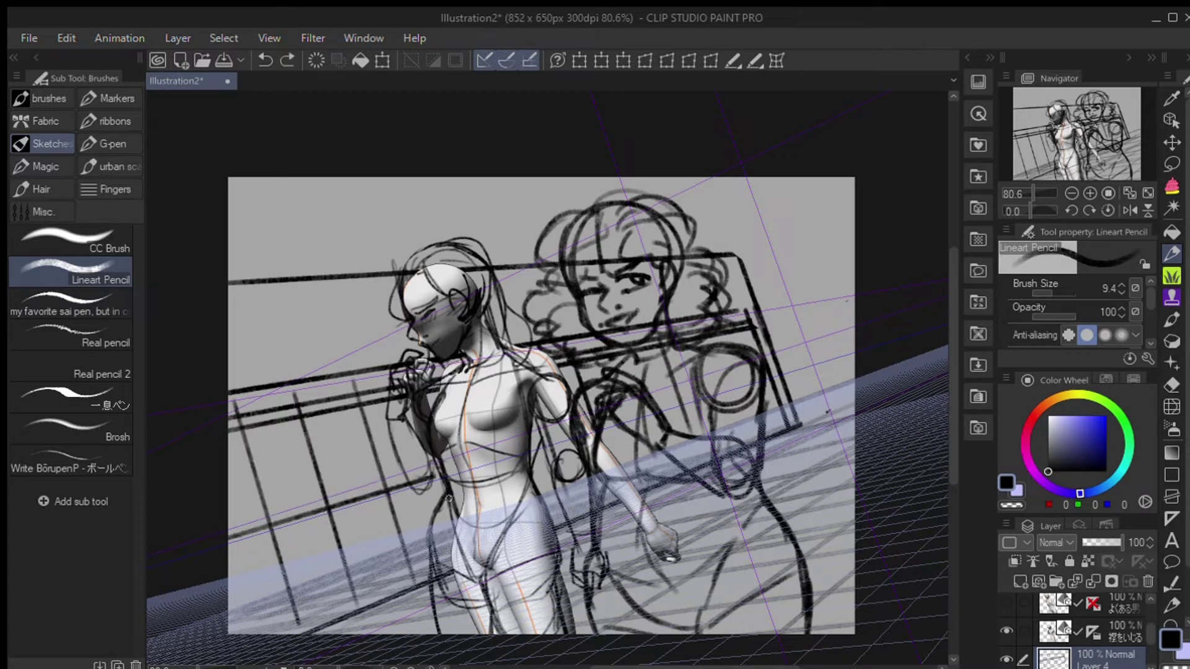
drag(532, 448, 761, 375)
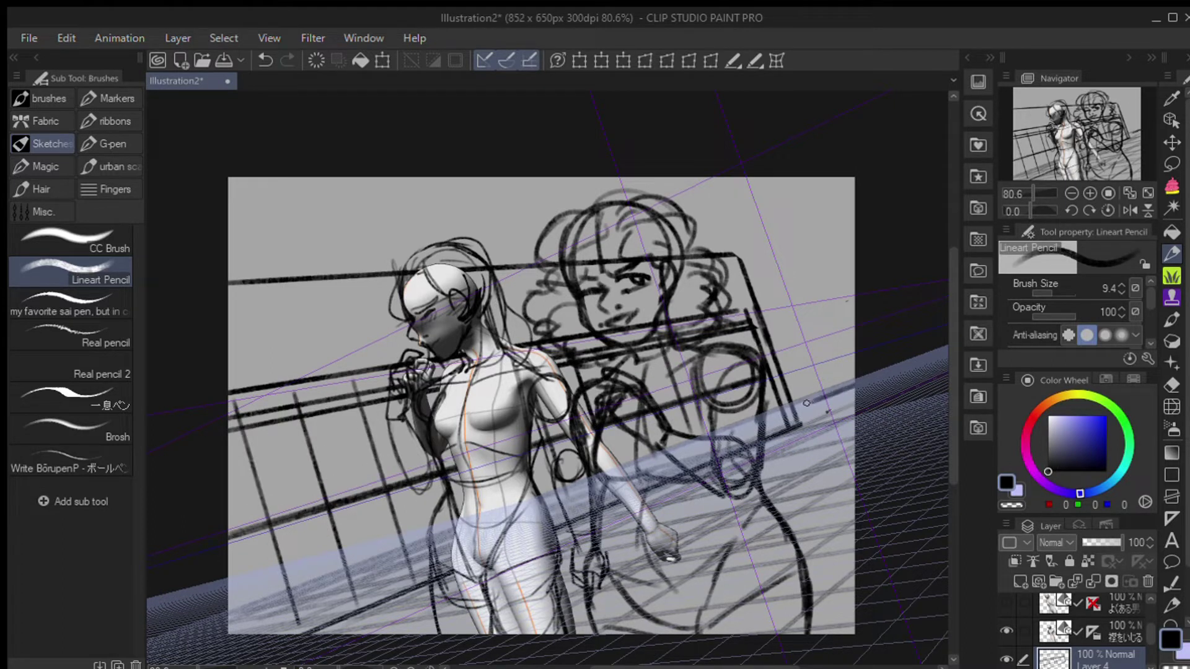
Step: Try a narrow second block behind the counter's far corner, and check the composition in a mirrored view
drag(835, 383, 830, 367)
drag(837, 387, 828, 214)
key(ctrl+z)
key(ctrl+z)
mouse_move(794, 257)
mouse_down()
mouse_move(833, 384)
mouse_move(854, 234)
mouse_move(748, 280)
mouse_up()
key(ctrl+y)
key(ctrl+z)
key(ctrl+z)
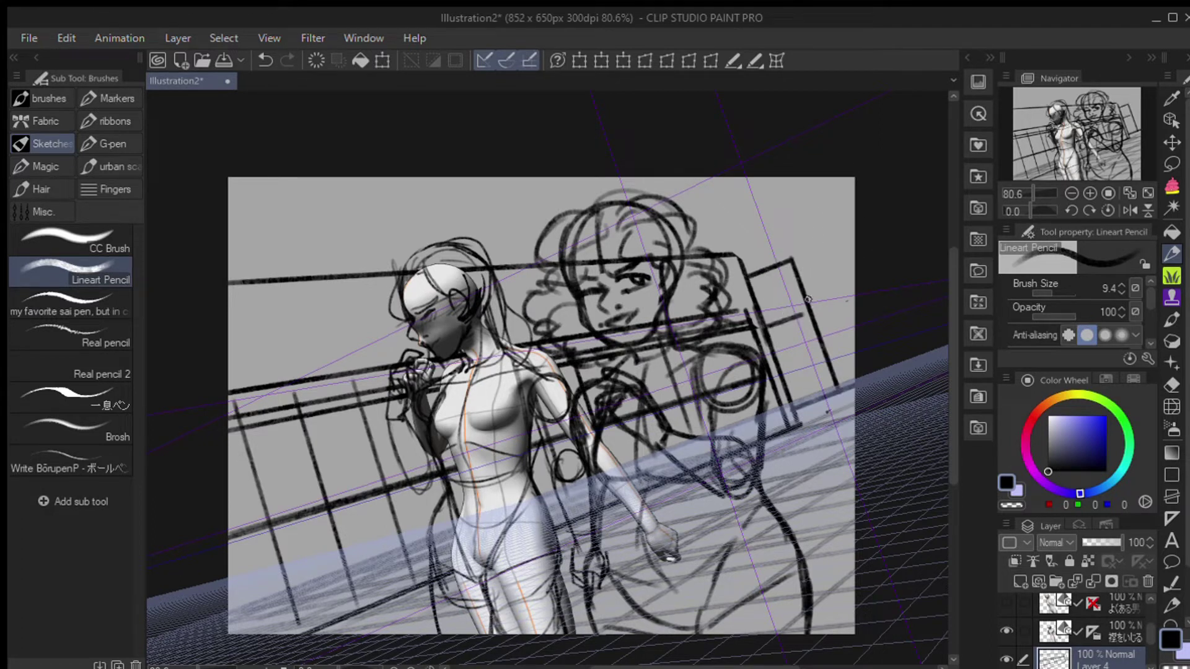
mouse_move(799, 313)
mouse_down()
mouse_move(764, 316)
mouse_move(817, 375)
mouse_up()
drag(796, 313, 830, 406)
key(ctrl+z)
key(h)
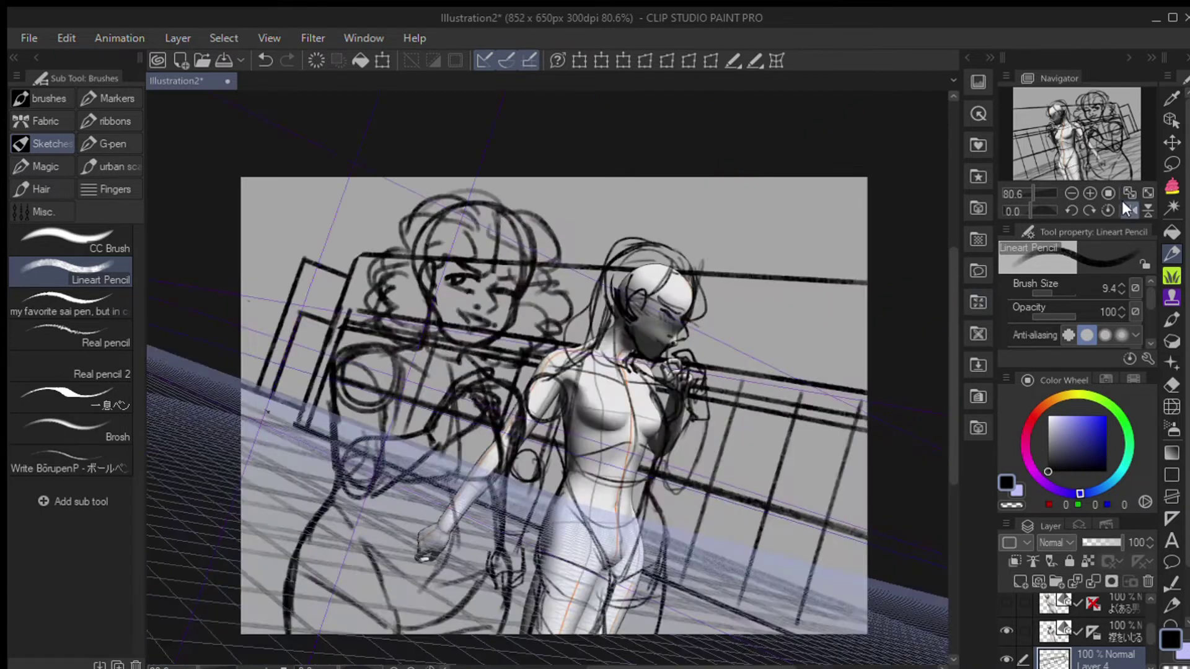
key(h)
Step: Replace the narrow second block with a wider one reaching the canvas edge
key(ctrl+z)
key(ctrl+z)
key(ctrl+z)
mouse_move(845, 292)
mouse_down()
mouse_move(830, 246)
mouse_move(748, 276)
mouse_up()
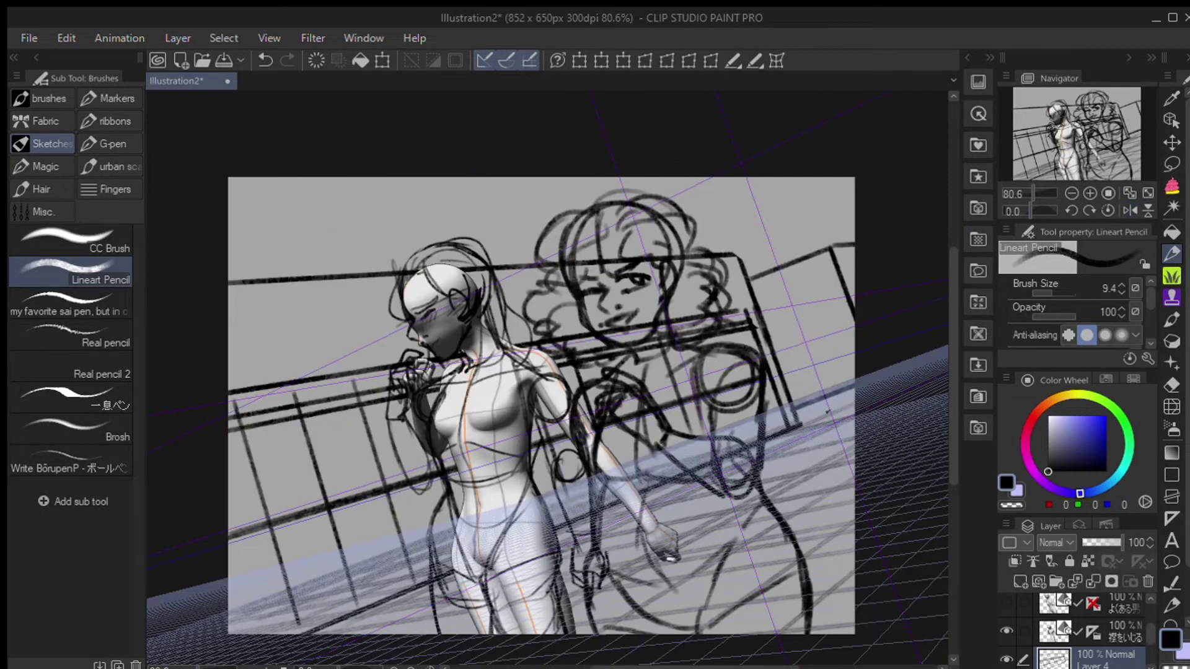
Step: Draw two slanted overhead beams running off the upper canvas edge, one above each character
drag(316, 237, 414, 178)
drag(302, 209, 350, 178)
drag(302, 209, 317, 237)
mouse_move(746, 178)
mouse_down()
mouse_move(689, 203)
mouse_move(794, 177)
mouse_up()
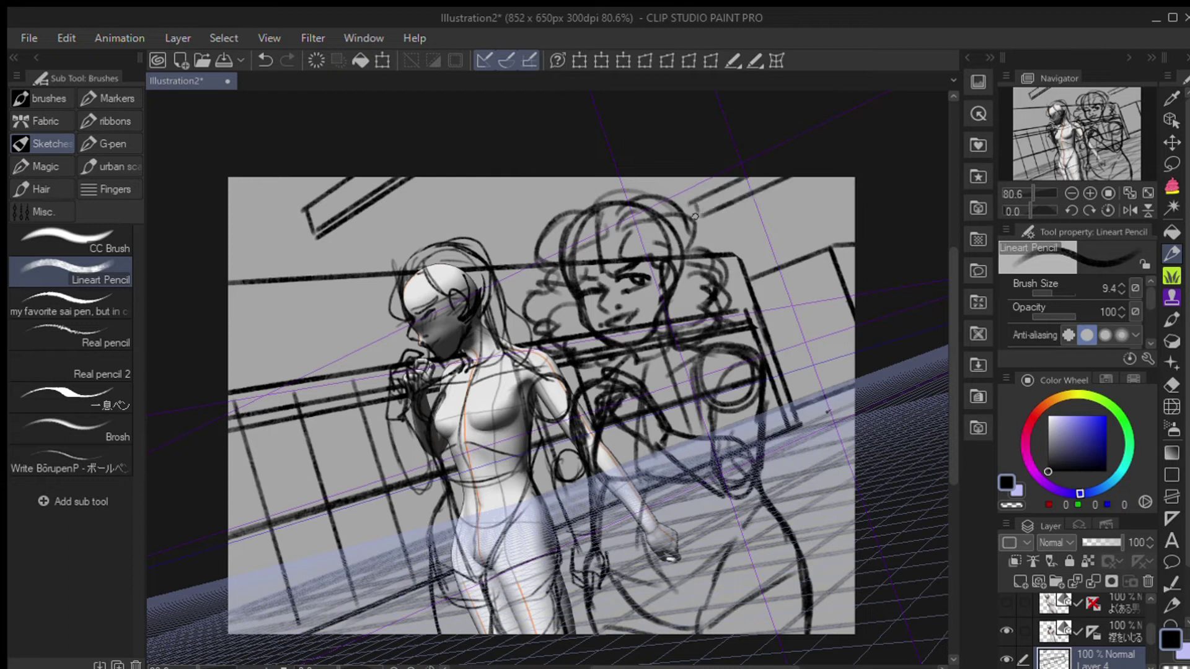
drag(710, 221, 811, 176)
Step: Hide the first 3D figure and set Layer 1's opacity to 16%
click(1004, 624)
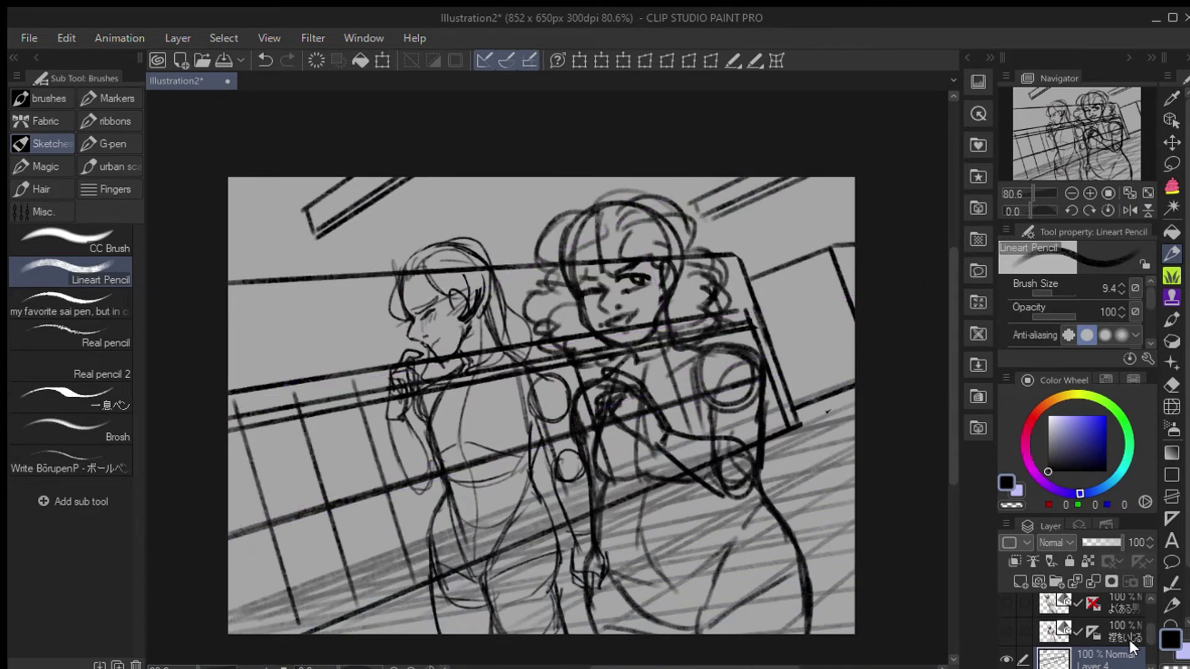
click(1079, 538)
scroll(1146, 597, down, 1)
scroll(1147, 597, down, 2)
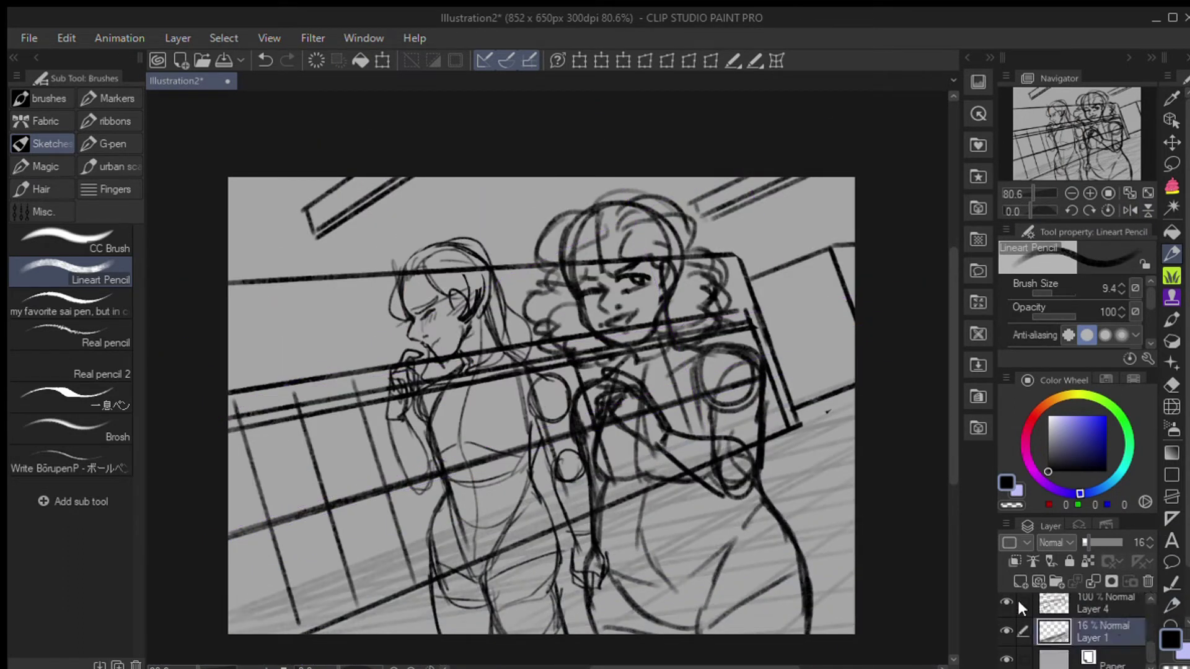
Step: Group the background layers and the two character layers into separate folders, and set the background folder's opacity to 16%
click(1052, 598)
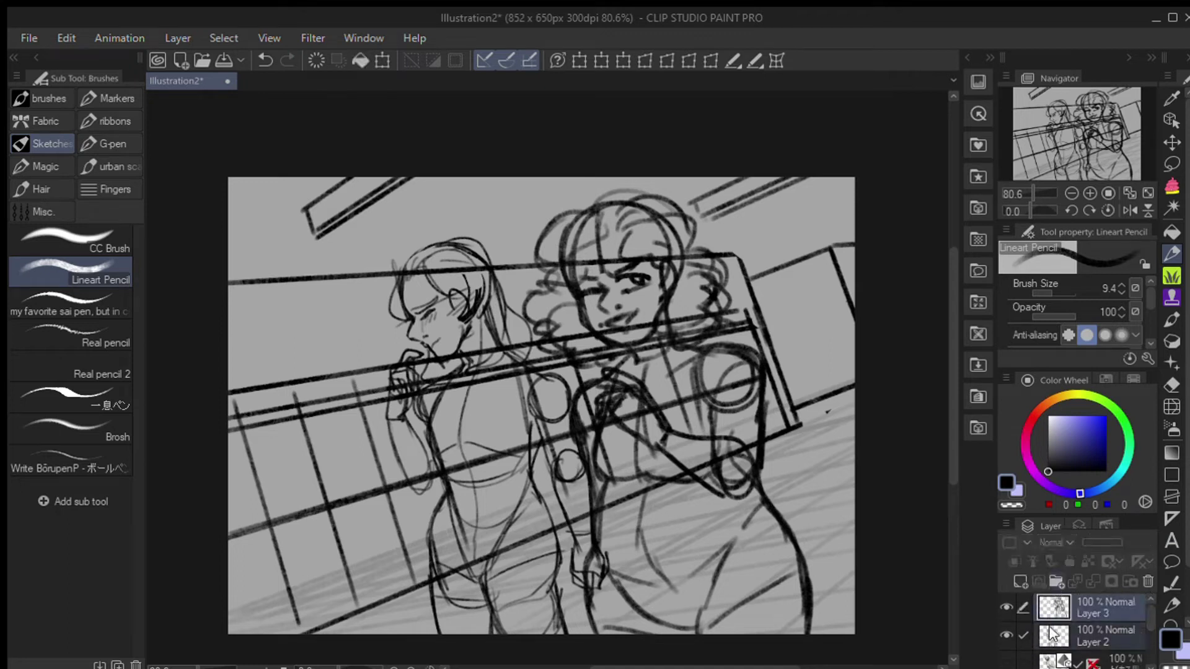
key(ctrl+g)
click(1098, 616)
click(1080, 539)
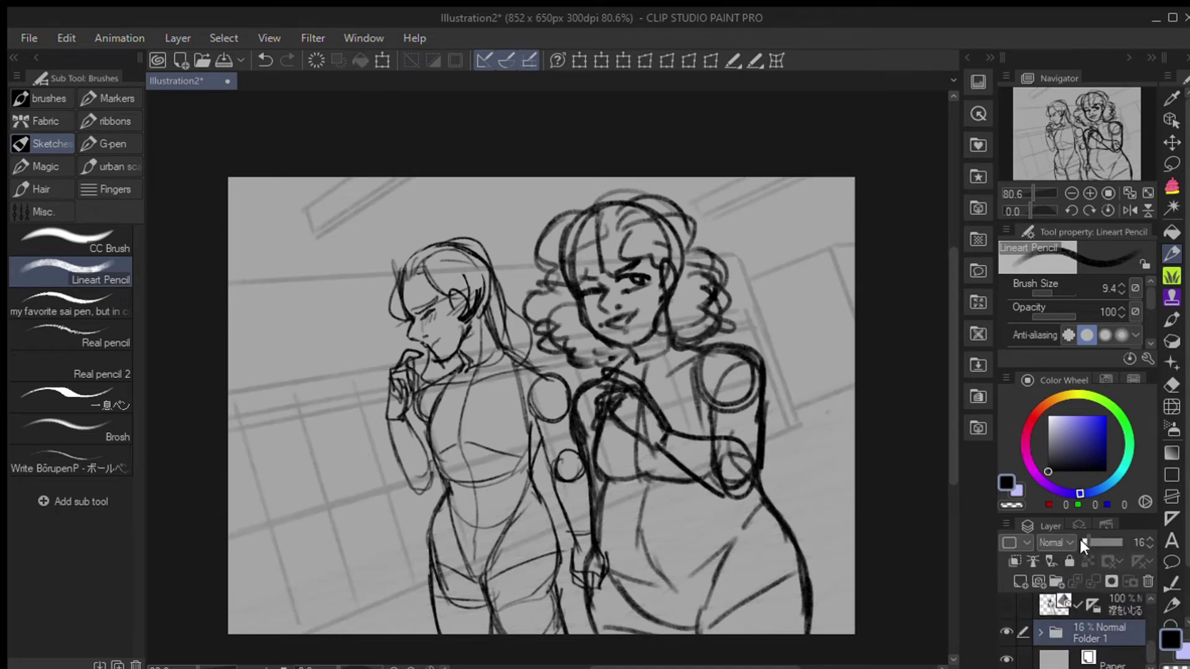
Step: On Layer 2, shift the long-haired character's lowered arm behind the curly-haired character and erase the overlapping hand
click(1092, 631)
click(1109, 658)
key(m)
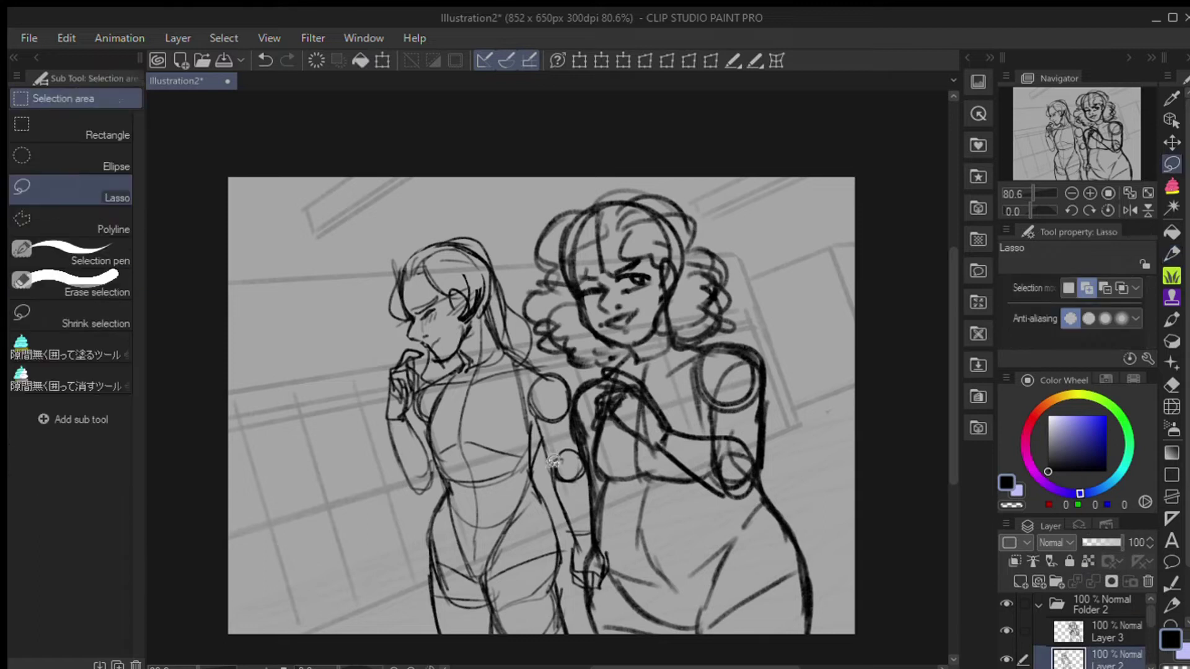
mouse_move(548, 457)
mouse_down()
mouse_move(528, 412)
mouse_move(609, 603)
mouse_move(567, 545)
mouse_up()
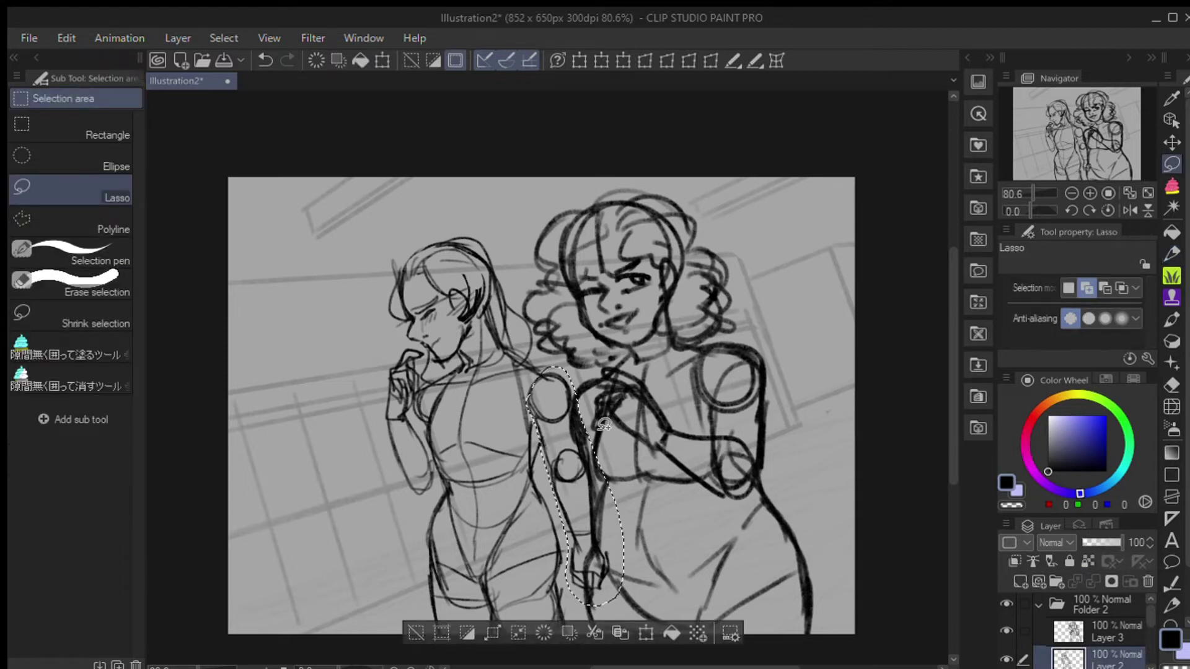
key(ctrl+t)
mouse_move(675, 557)
mouse_down()
mouse_move(632, 545)
mouse_move(638, 520)
mouse_move(661, 541)
mouse_up()
click(527, 636)
key(ctrl+d)
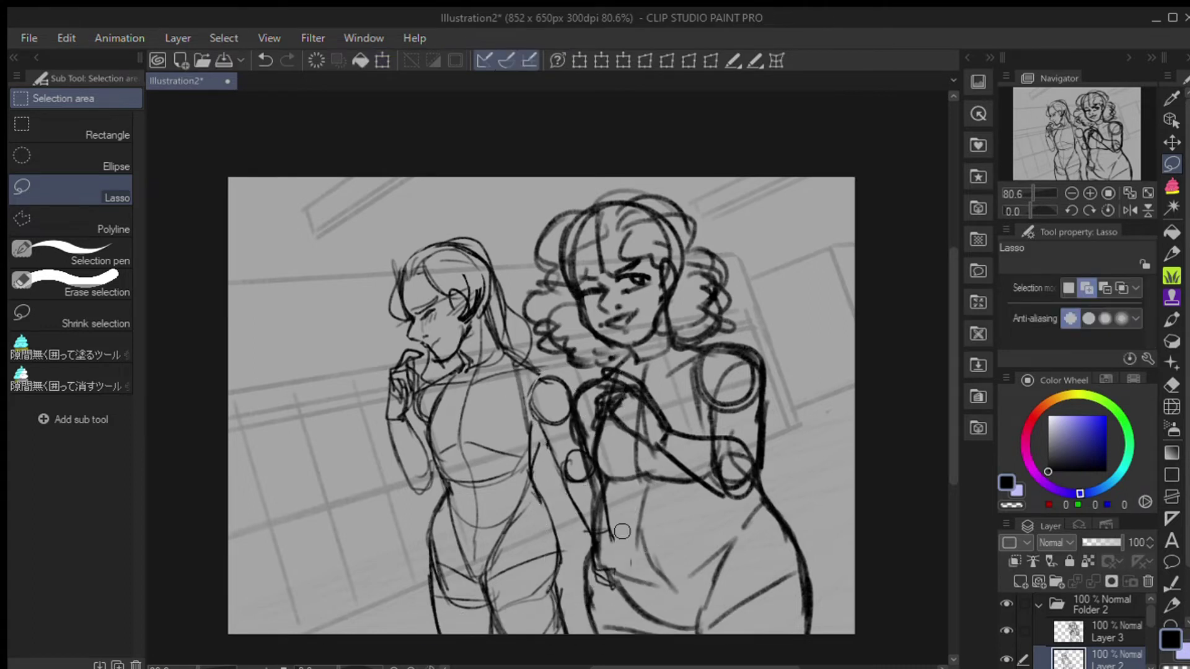
click(1128, 209)
click(1128, 209)
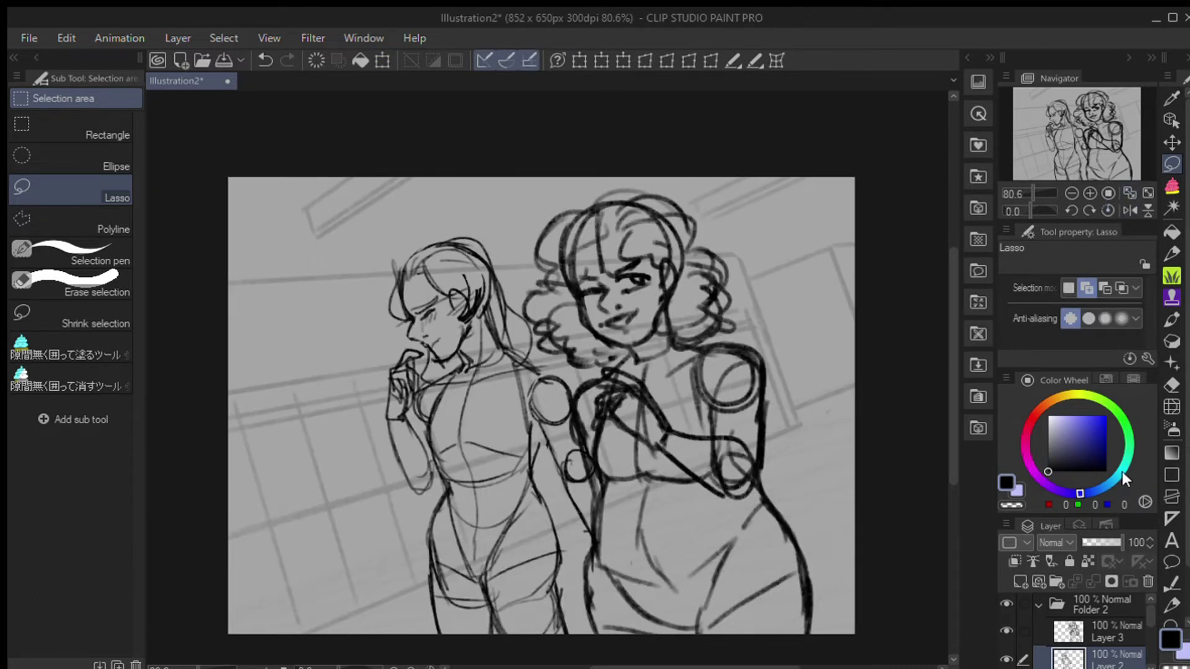
Step: Merge the character sketches into one layer at 50% opacity with a layer colour, and add an empty layer above it
click(1076, 624)
click(1084, 541)
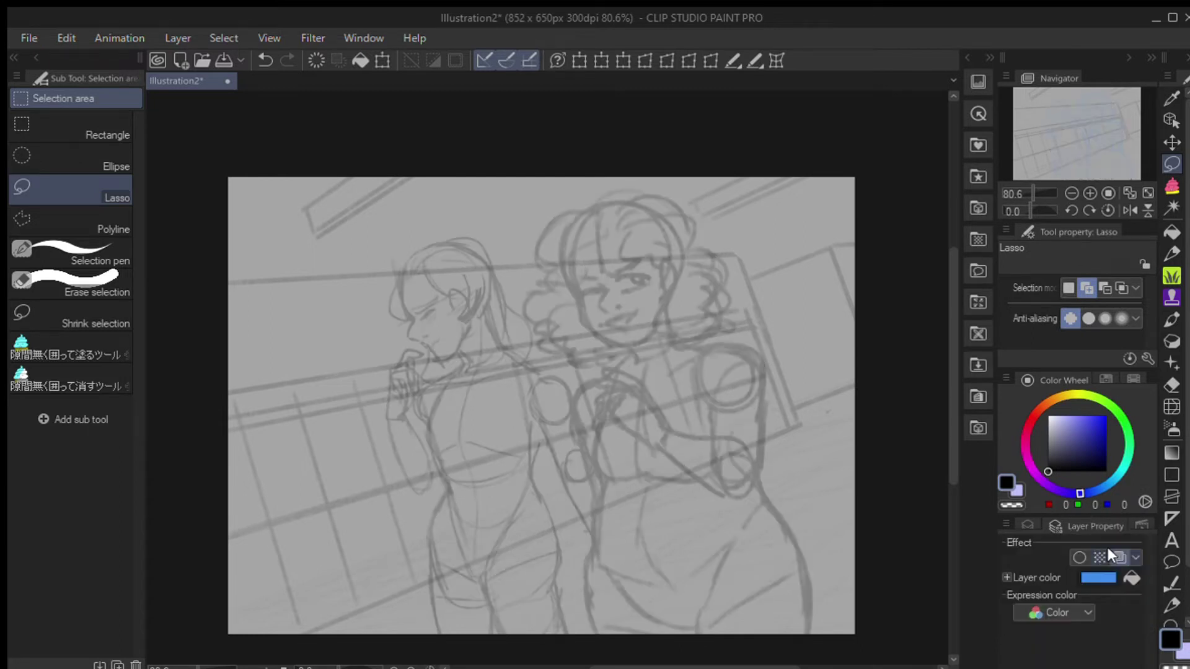
click(1107, 552)
click(1026, 524)
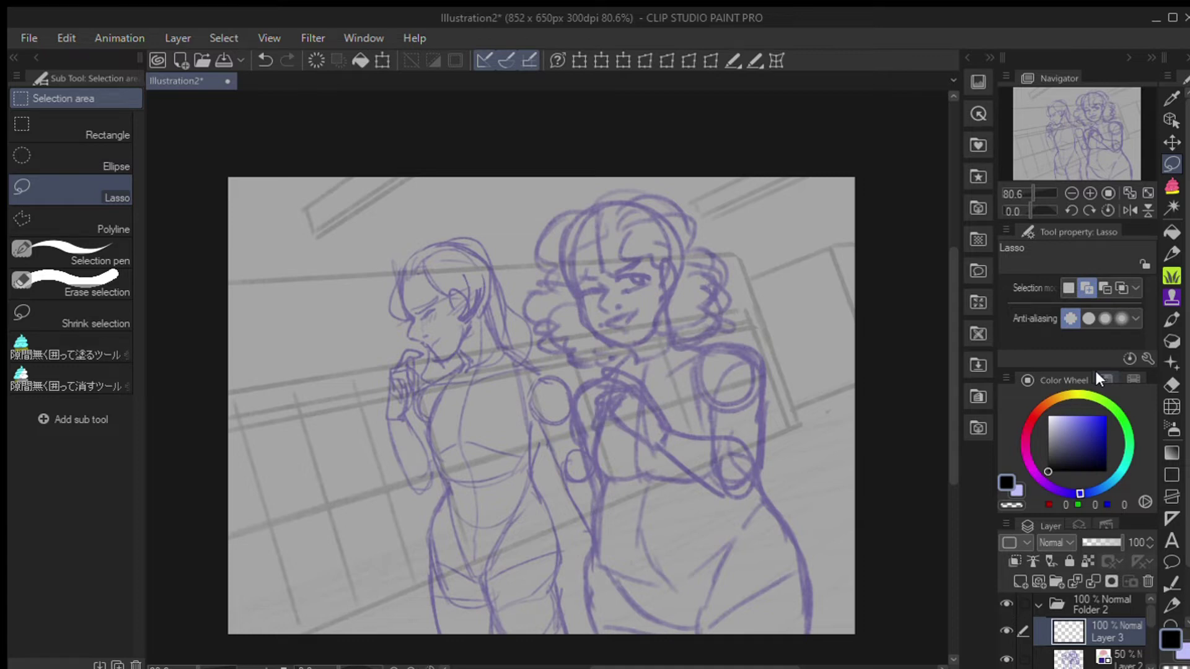
Step: Prepare the Lineart Pencil at brush size 5.0 for drawing over the long-haired character on Layer 3
click(1171, 254)
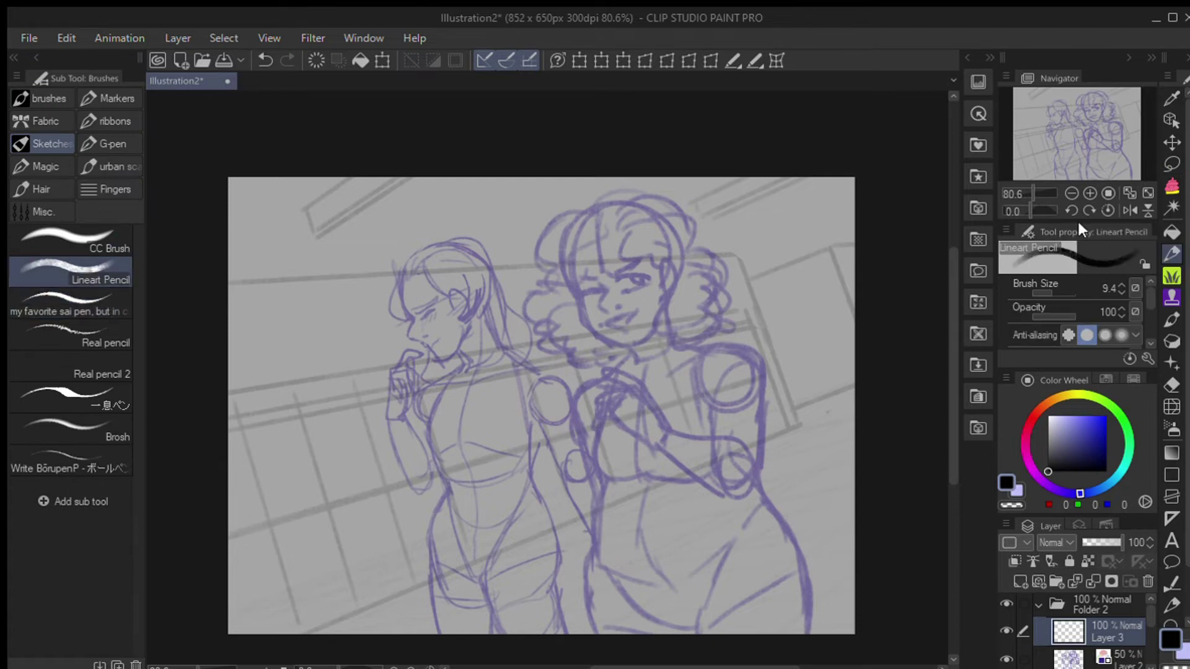
scroll(1077, 168, up, 4)
scroll(1077, 167, up, 5)
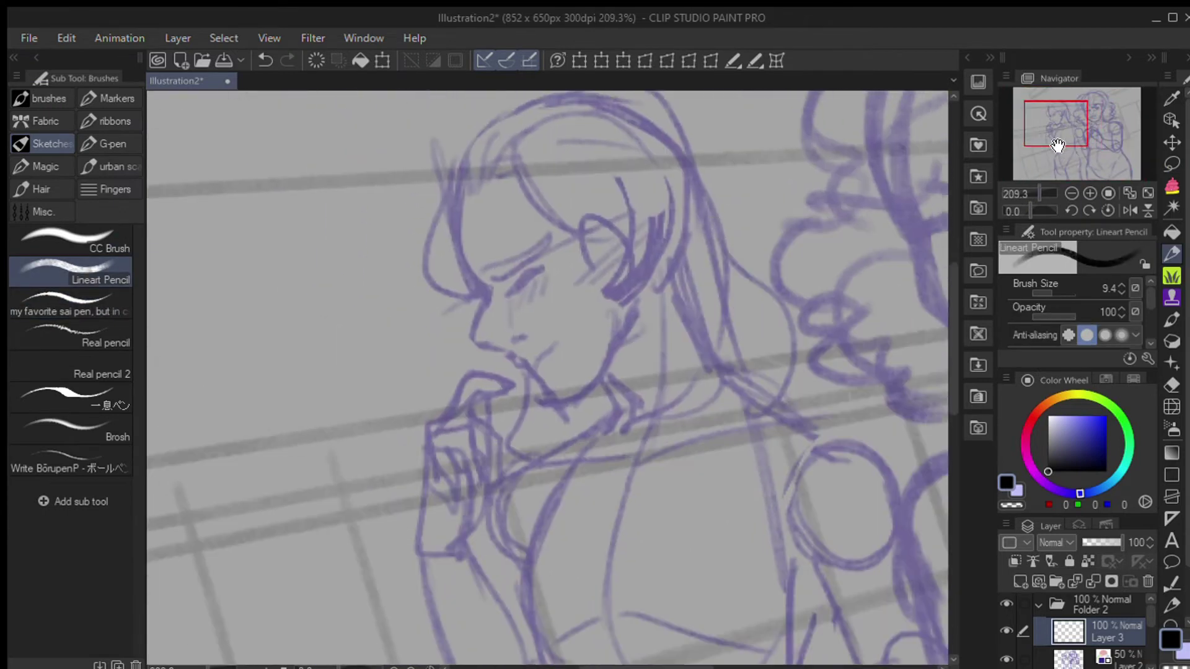
drag(1057, 145, 1029, 191)
key(bracketleft)
key(bracketleft)
key(bracketleft)
key(bracketleft)
scroll(1028, 186, down, 3)
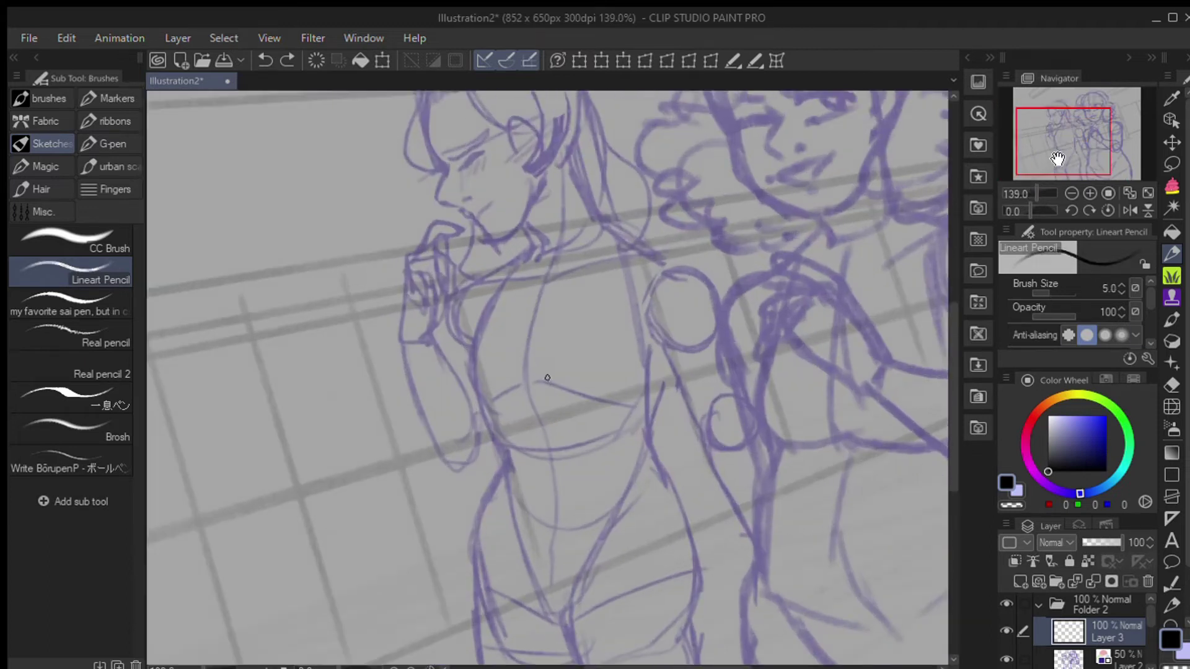
Step: Try outlining the long-haired character's shoulder and lowered arm on Layer 3, and clear the strokes
drag(1053, 143, 1056, 137)
drag(696, 265, 761, 319)
drag(692, 387, 775, 562)
drag(713, 427, 763, 496)
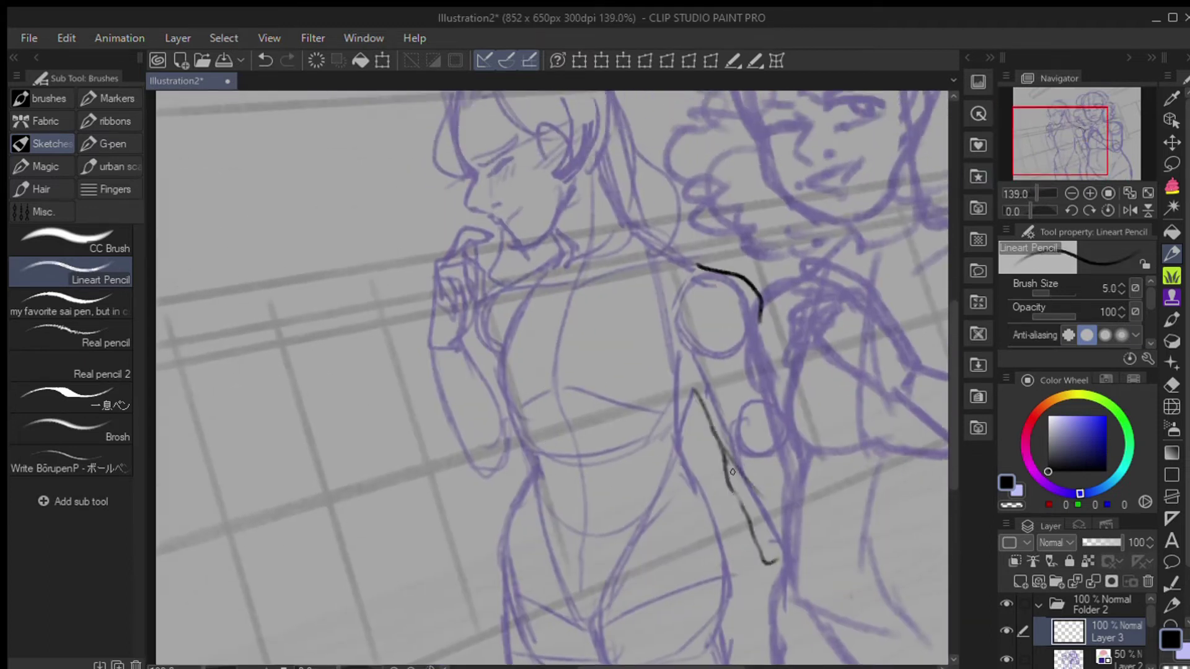
drag(712, 290, 689, 379)
key(Delete)
drag(545, 282, 643, 245)
key(ctrl+z)
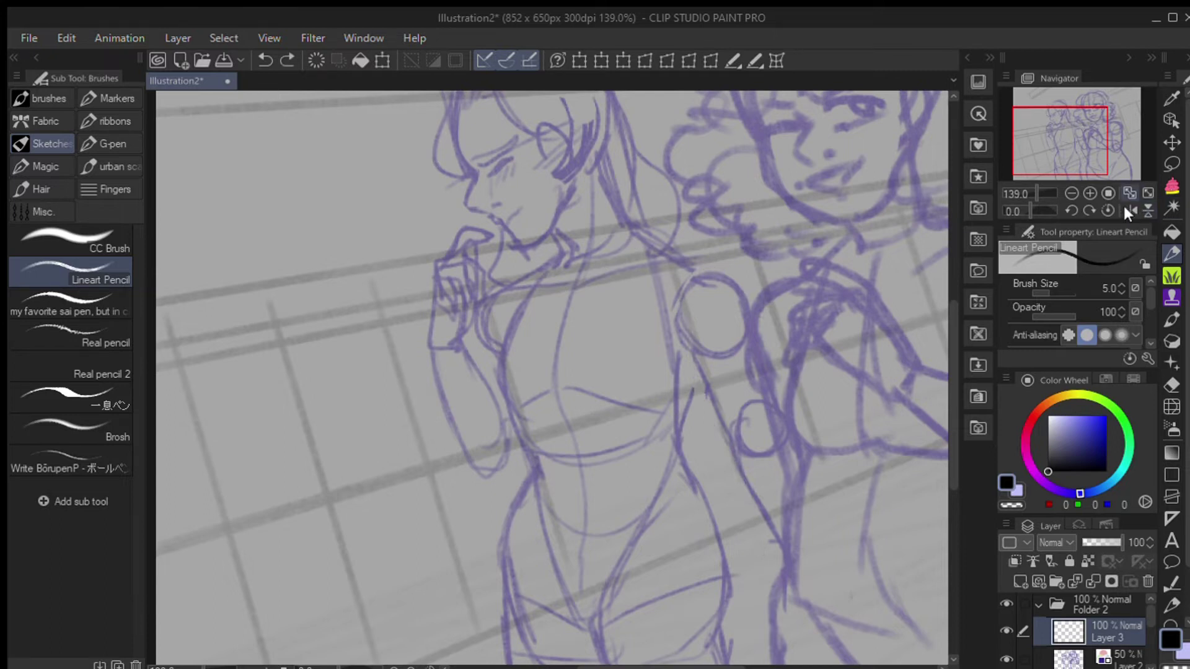
Step: Write the note "clothes" with short marks over the long-haired character's torso, and clear it from the layer
drag(1060, 141, 1070, 130)
drag(375, 545, 393, 574)
drag(384, 520, 389, 579)
drag(404, 546, 407, 548)
drag(415, 523, 416, 574)
drag(428, 514, 449, 561)
mouse_move(458, 545)
mouse_down()
mouse_move(481, 539)
mouse_move(490, 555)
mouse_up()
drag(539, 474, 550, 493)
drag(592, 460, 579, 484)
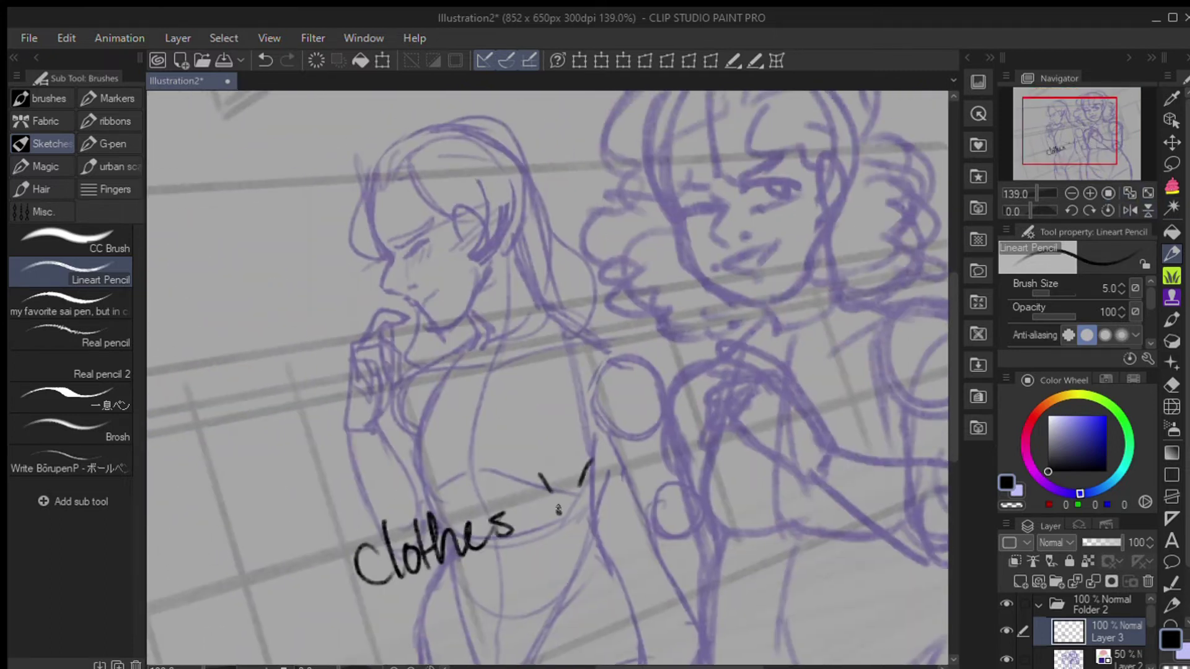
key(Delete)
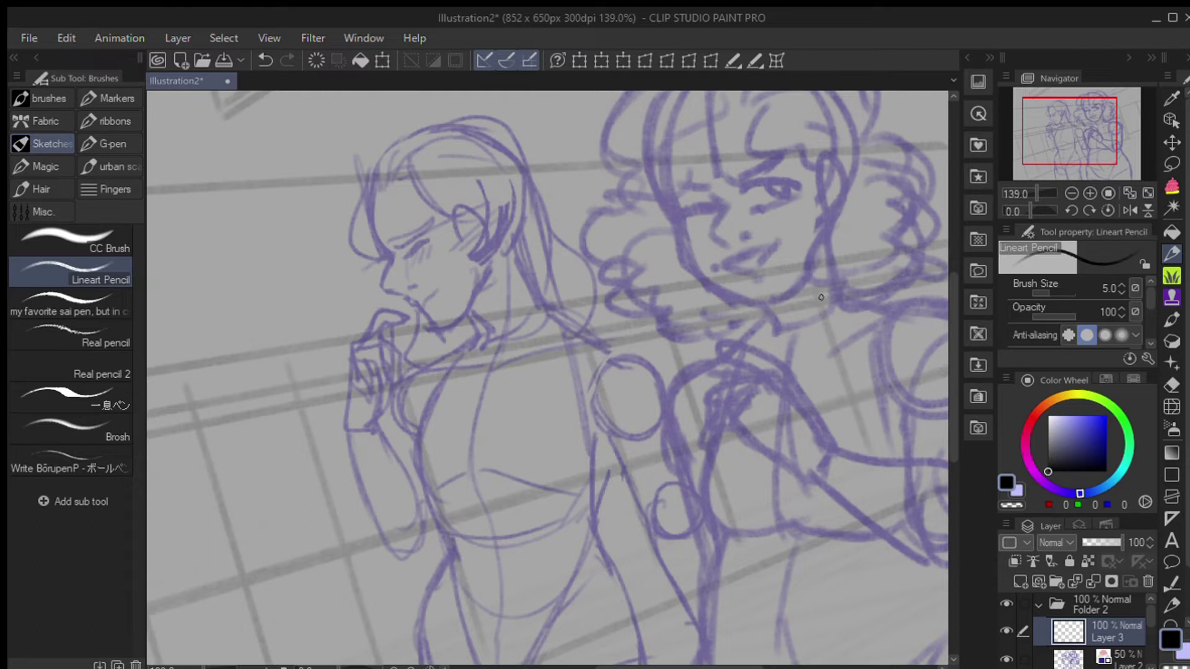
Step: Sketch the neckline, shoulder and armhole lines of a top over the curly-haired character's torso
drag(1052, 142, 1074, 155)
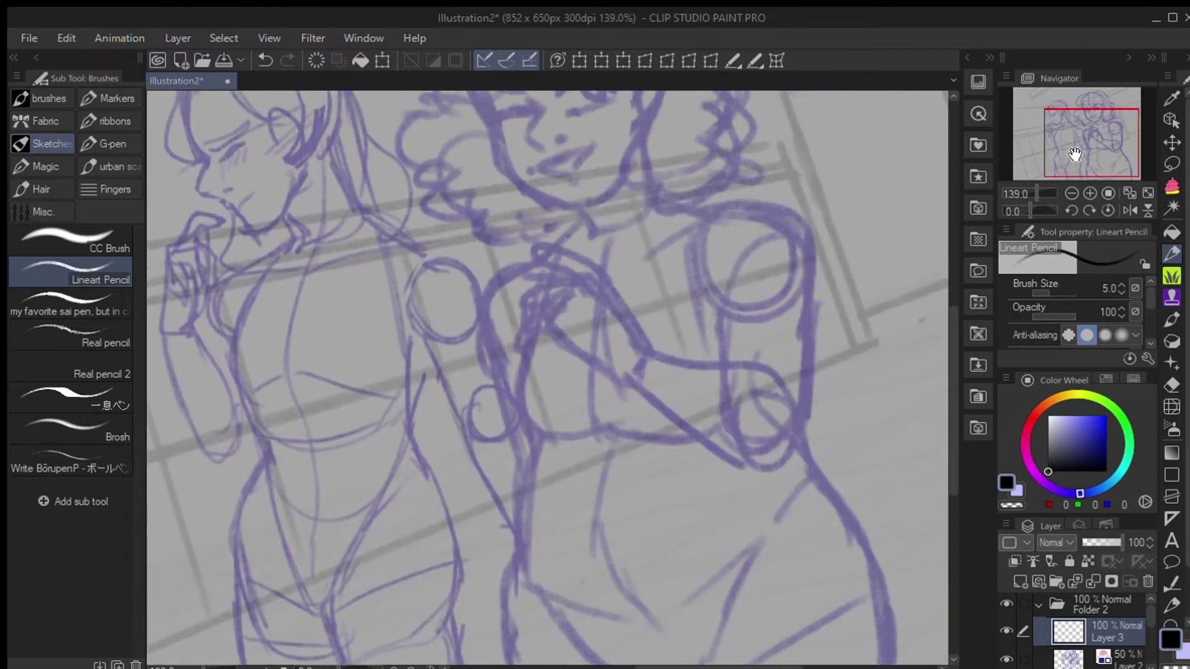
drag(544, 267, 663, 243)
key(ctrl+z)
mouse_move(565, 246)
mouse_down()
mouse_move(682, 213)
mouse_move(713, 334)
mouse_move(530, 347)
mouse_up()
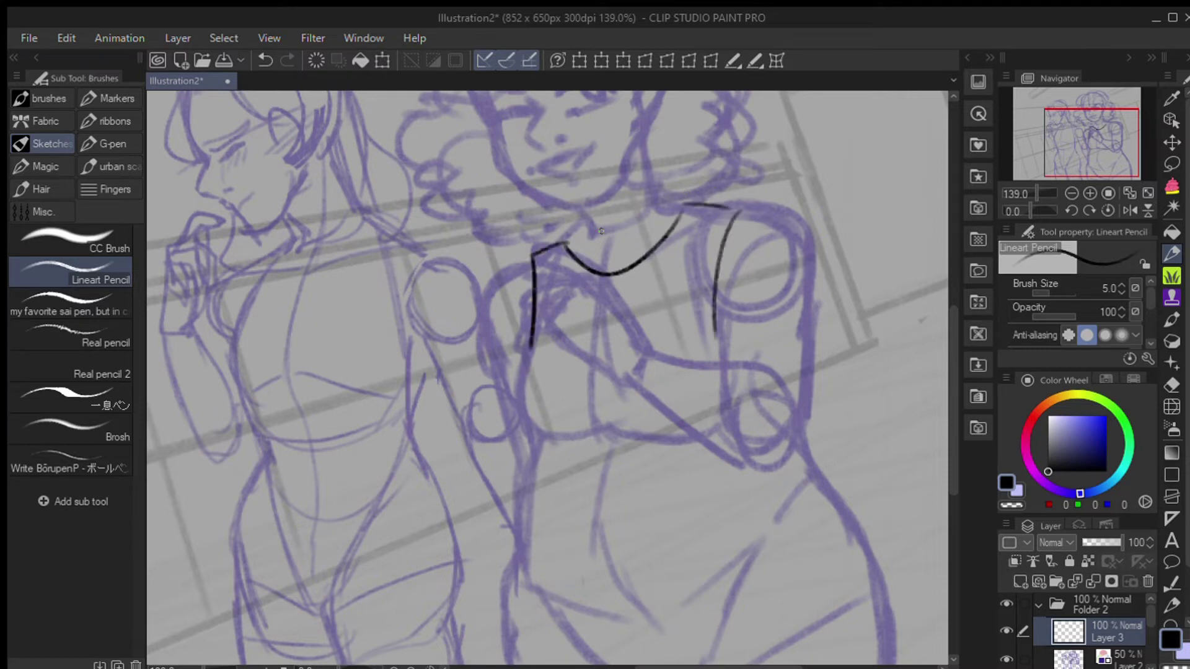
drag(648, 322, 806, 238)
key(ctrl+z)
drag(505, 294, 663, 331)
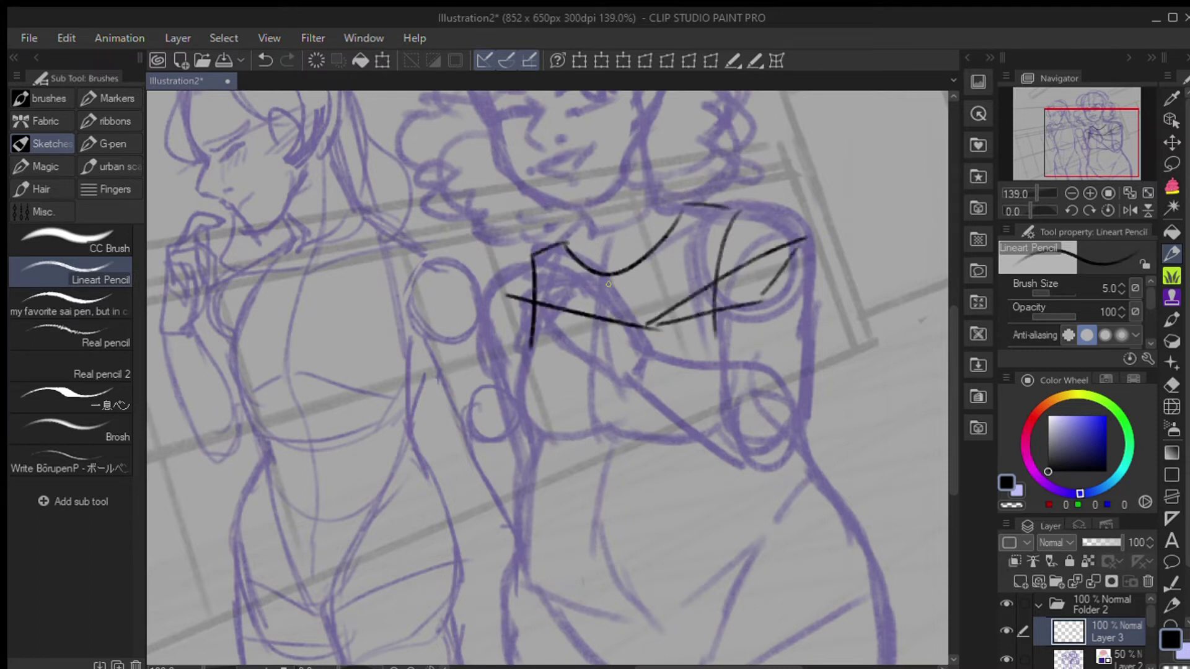
key(ctrl+z)
key(ctrl+z)
Step: Draw two bands crossing the curly-haired character's arms and meeting at mid-chest, with a short centre line below
mouse_move(598, 365)
mouse_down()
mouse_move(617, 434)
mouse_move(759, 271)
mouse_up()
drag(616, 359, 756, 319)
drag(769, 273, 764, 310)
drag(601, 353, 480, 323)
drag(478, 341, 594, 368)
key(ctrl+z)
drag(482, 325, 490, 358)
drag(490, 358, 578, 364)
key(ctrl+z)
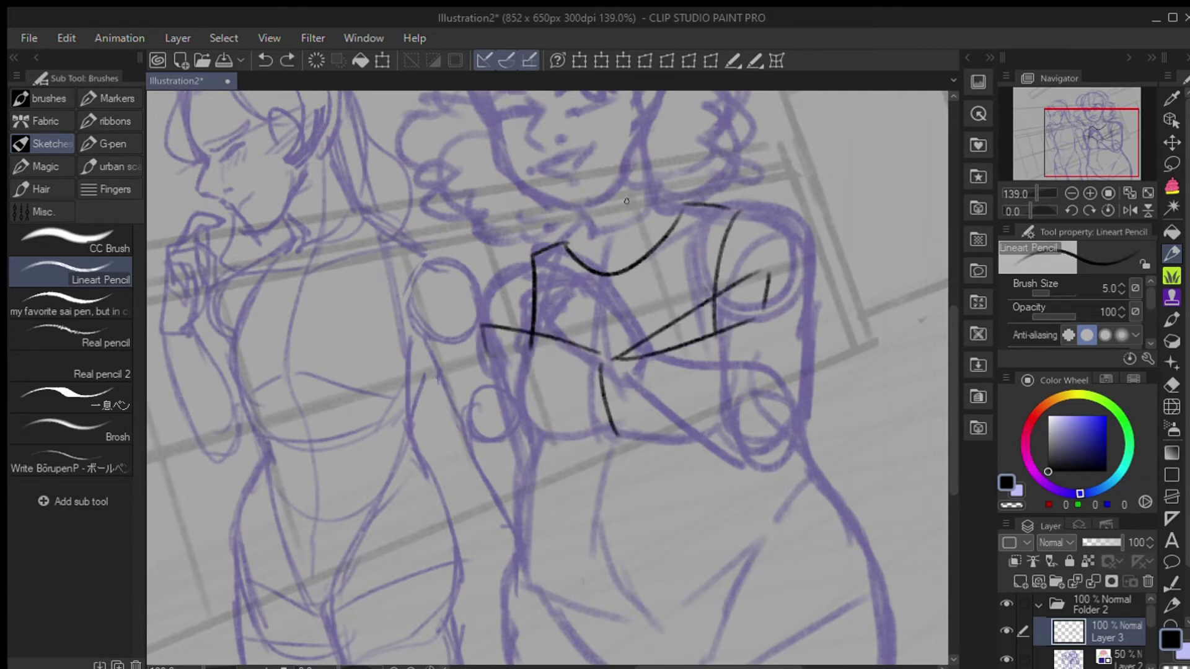
mouse_move(482, 336)
mouse_down()
mouse_move(593, 364)
mouse_move(619, 433)
mouse_move(599, 358)
mouse_up()
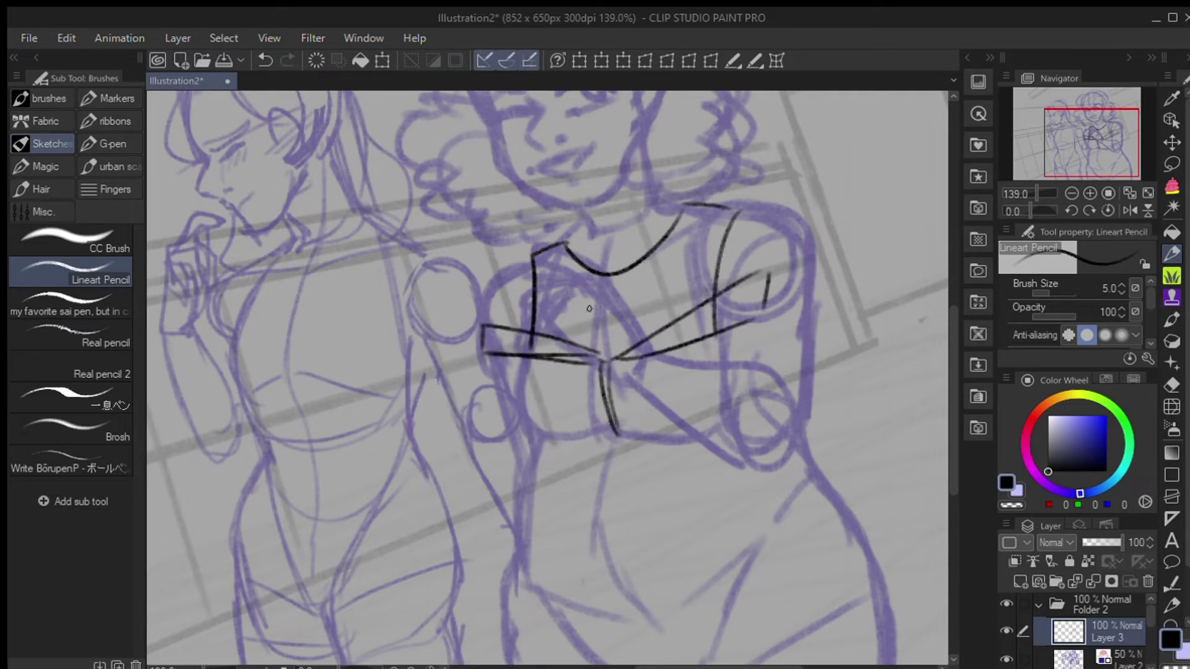
mouse_move(765, 271)
mouse_down()
mouse_move(812, 242)
mouse_move(752, 315)
mouse_up()
mouse_move(495, 324)
mouse_down()
mouse_move(469, 319)
mouse_move(479, 353)
mouse_up()
Step: Draw the sleeves and hem of the curly-haired character's top and outline the hips for trousers
mouse_move(770, 329)
mouse_down()
mouse_move(762, 446)
mouse_move(771, 356)
mouse_move(826, 308)
mouse_up()
key(ctrl+z)
drag(817, 268, 822, 362)
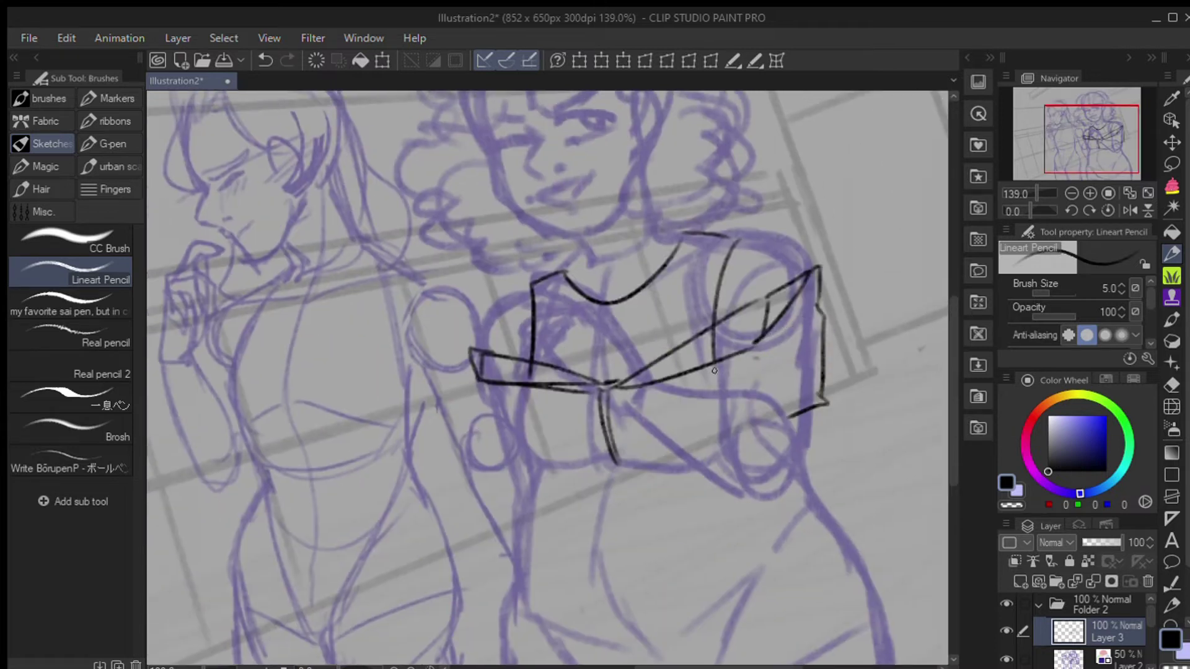
mouse_move(478, 377)
mouse_down()
mouse_move(499, 462)
mouse_move(530, 459)
mouse_up()
mouse_move(527, 388)
mouse_down()
mouse_move(540, 455)
mouse_move(573, 496)
mouse_move(510, 342)
mouse_move(711, 360)
mouse_move(880, 609)
mouse_up()
key(ctrl+z)
key(ctrl+z)
drag(836, 436, 871, 598)
mouse_move(504, 393)
mouse_down()
mouse_move(485, 592)
mouse_move(494, 432)
mouse_move(503, 610)
mouse_up()
key(ctrl+z)
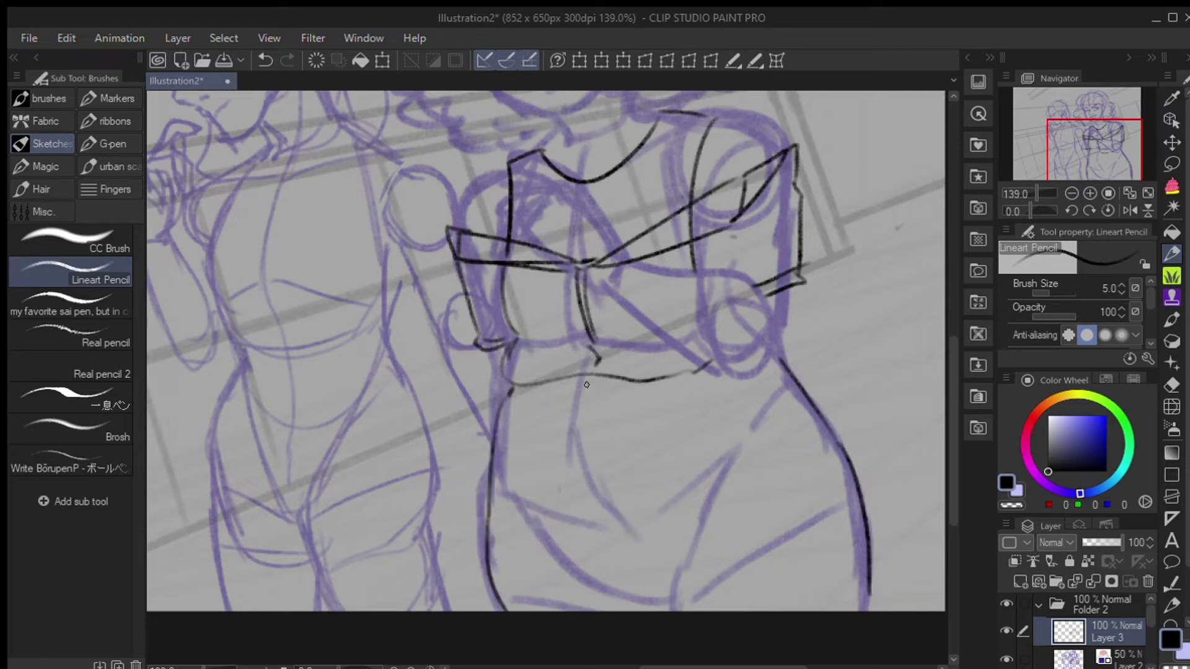
Step: Draw a belt with loops and a round buckle at the curly-haired character's waist, with the trouser fly below
drag(587, 386, 596, 430)
drag(600, 390, 609, 428)
drag(679, 384, 682, 399)
drag(698, 381, 703, 396)
key(ctrl+z)
drag(616, 388, 619, 427)
mouse_move(532, 397)
mouse_down()
mouse_move(591, 425)
mouse_move(539, 413)
mouse_move(622, 537)
mouse_up()
drag(616, 443, 638, 537)
drag(653, 558, 669, 586)
drag(583, 509, 657, 580)
drag(607, 464, 604, 466)
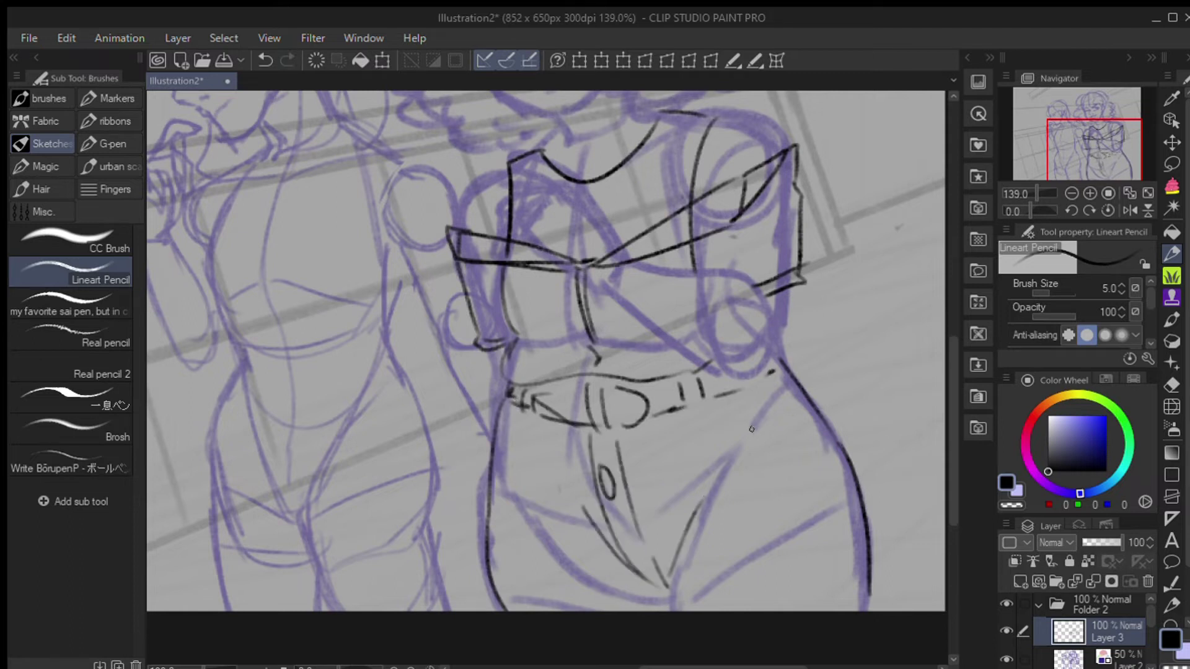
Step: Draw the front pockets and crotch seam on the curly-haired character's trousers
mouse_move(729, 403)
mouse_down()
mouse_move(741, 476)
mouse_move(797, 558)
mouse_up()
drag(758, 394, 806, 412)
drag(840, 472, 834, 551)
key(ctrl+z)
drag(534, 462, 507, 589)
drag(505, 447, 507, 463)
key(ctrl+z)
drag(676, 558, 648, 610)
drag(676, 596, 662, 611)
key(ctrl+z)
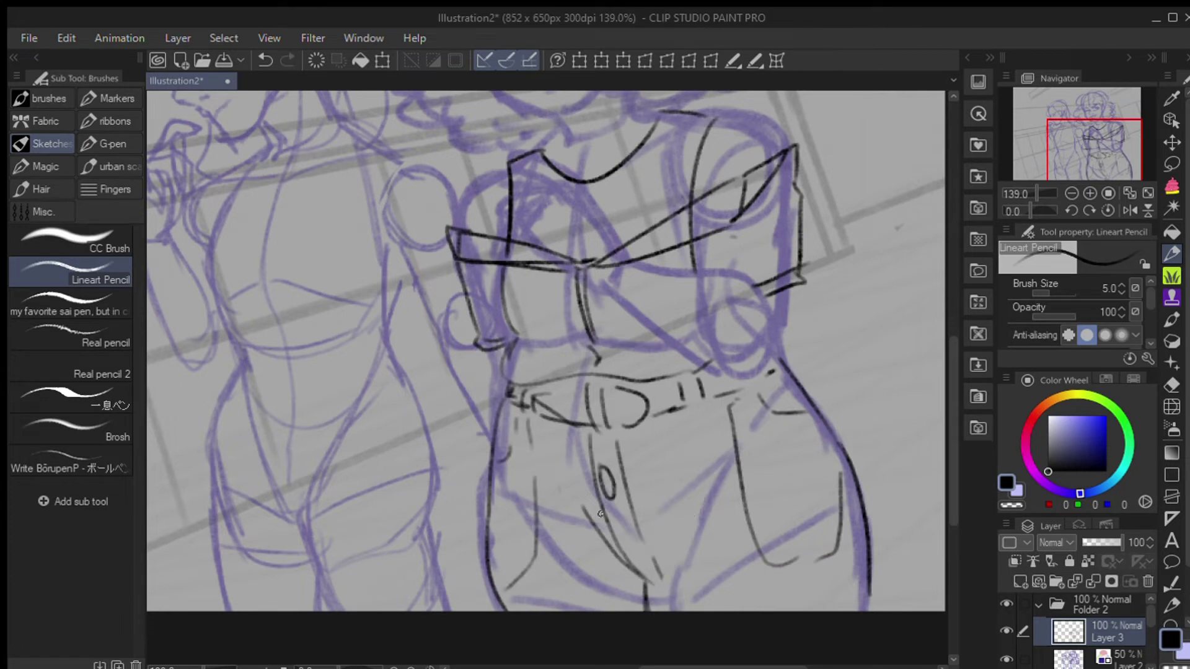
Step: Reinforce the fly and outer contours of the curly-haired character's trousers
drag(577, 481, 638, 583)
drag(658, 561, 641, 587)
drag(496, 552, 487, 610)
drag(558, 372, 549, 415)
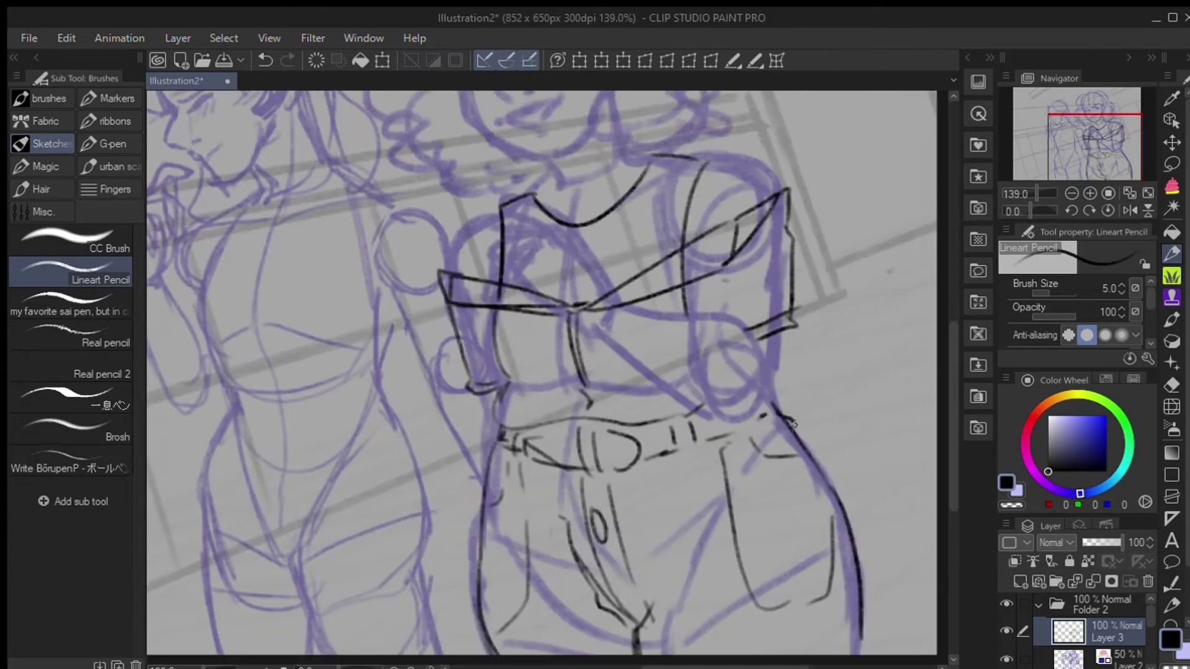
drag(793, 421, 843, 515)
drag(491, 442, 480, 654)
mouse_move(864, 632)
mouse_down()
mouse_move(718, 654)
mouse_move(846, 629)
mouse_up()
key(ctrl+z)
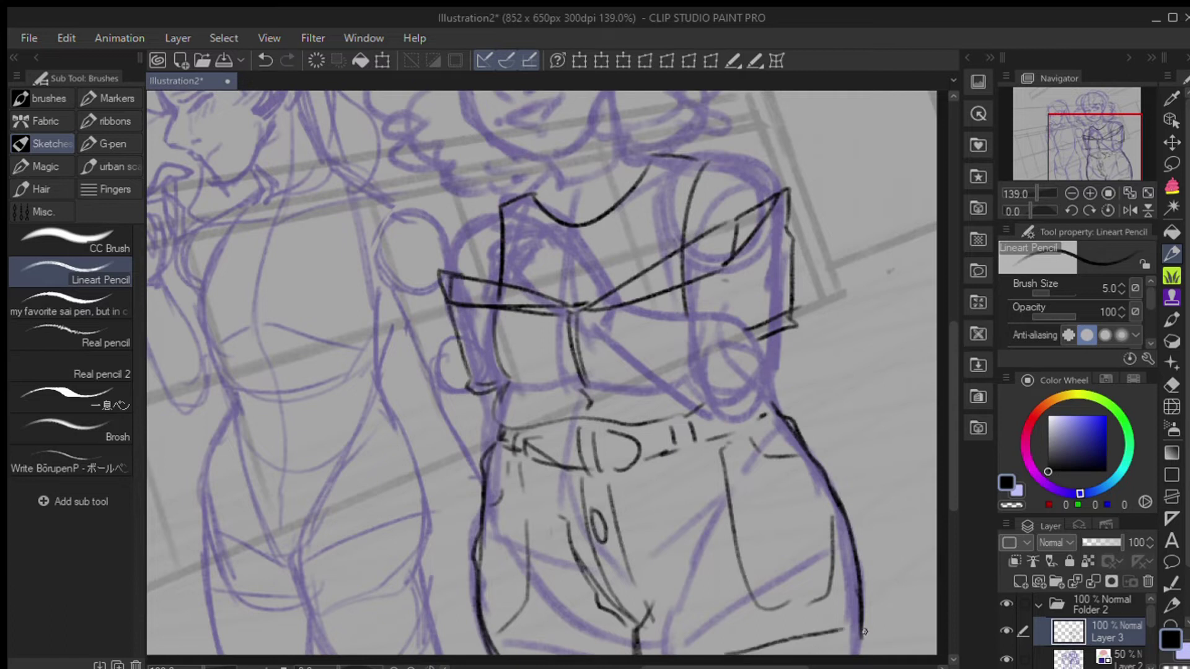
Step: Add detail strokes to the curly-haired character's sleeves, and clear the whole outfit from Layer 3
drag(1041, 153, 1033, 137)
drag(818, 351, 725, 411)
drag(477, 438, 519, 449)
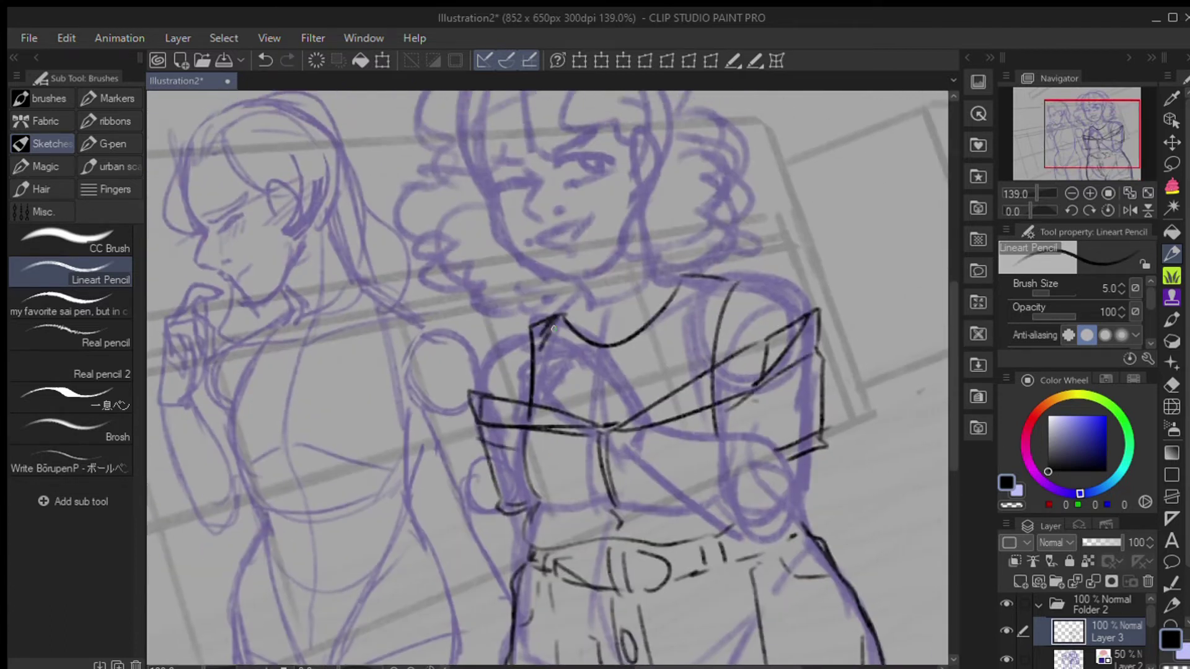
key(ctrl+z)
drag(604, 352, 603, 354)
click(652, 342)
key(Delete)
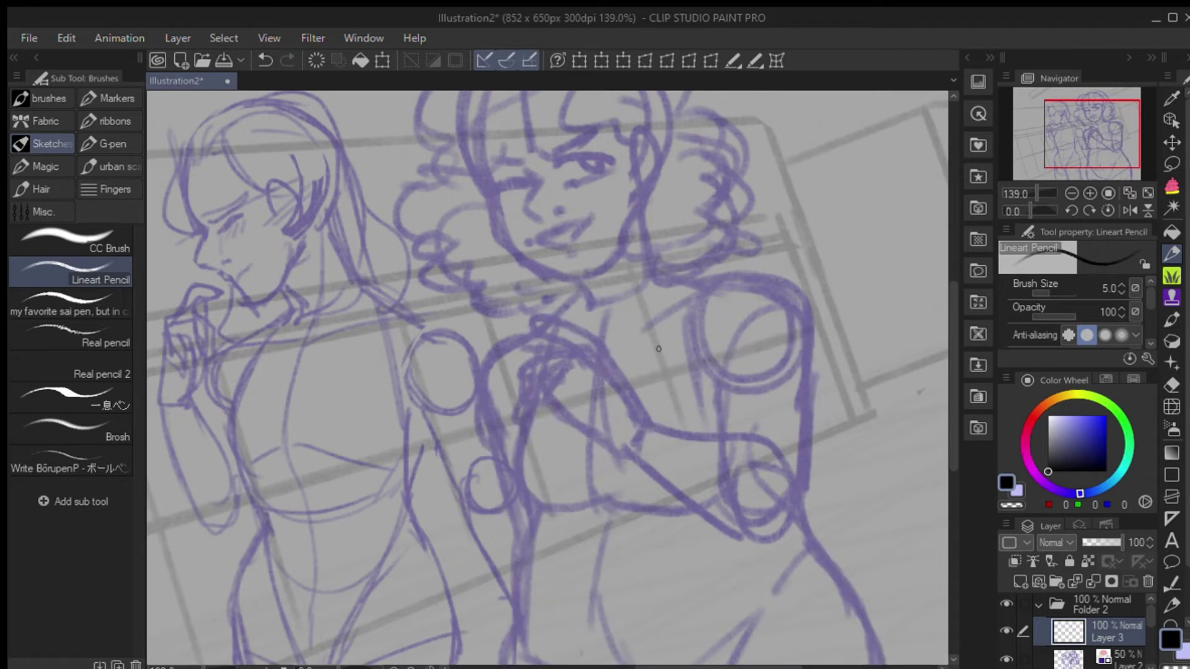
Step: Draw a dress neckline and the strap on the lowered-arm shoulder of the curly-haired character
drag(618, 358, 679, 343)
drag(684, 341, 712, 287)
drag(737, 284, 707, 361)
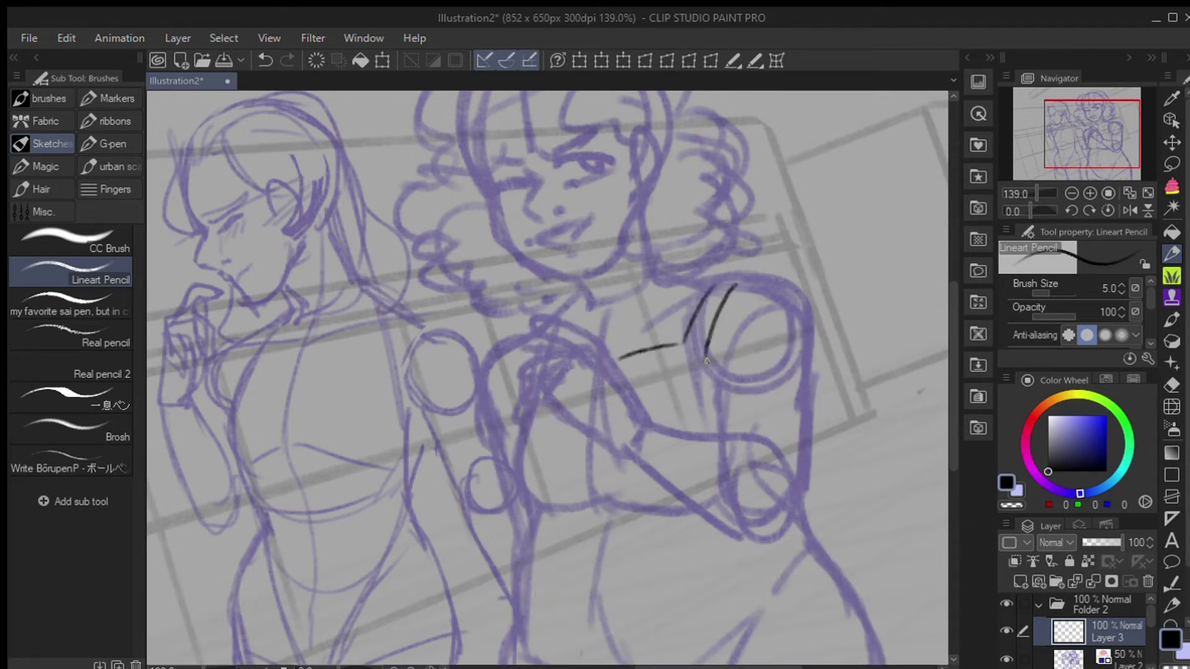
key(ctrl+z)
key(ctrl+z)
key(ctrl+z)
mouse_move(617, 374)
mouse_down()
mouse_move(723, 282)
mouse_move(711, 363)
mouse_up()
drag(607, 376, 541, 368)
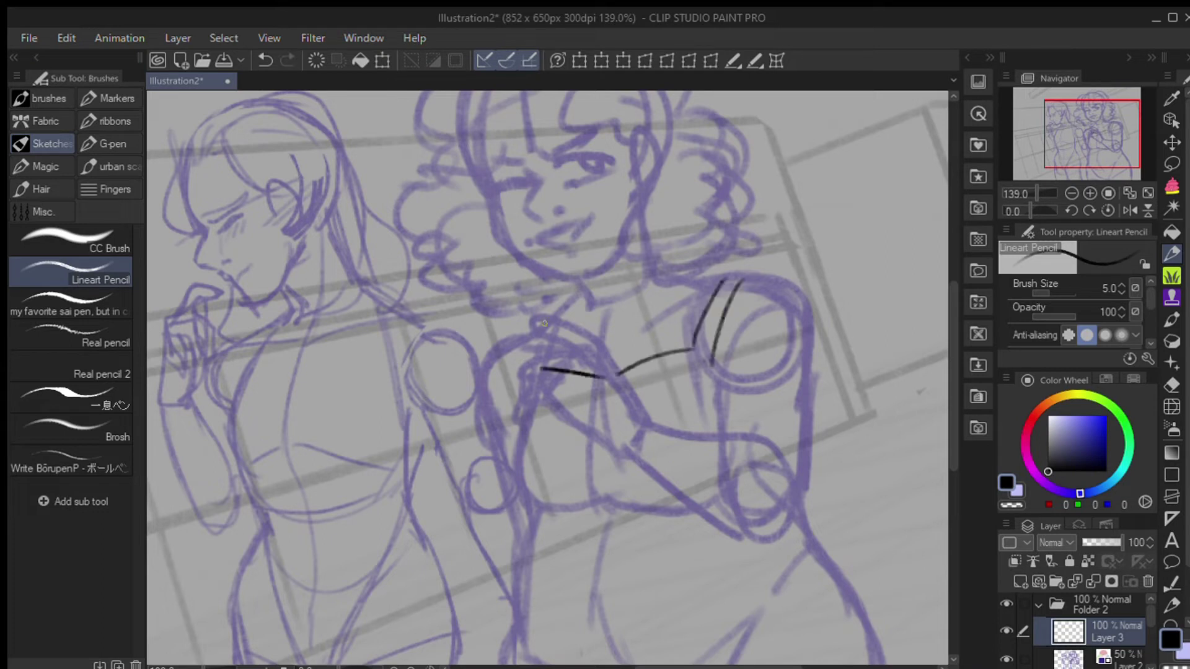
Step: Draw the dress's other strap, the outer side of the bodice and the seam under the bust
drag(547, 324, 525, 380)
drag(541, 369, 558, 314)
mouse_move(526, 381)
mouse_down()
mouse_move(545, 505)
mouse_move(562, 517)
mouse_up()
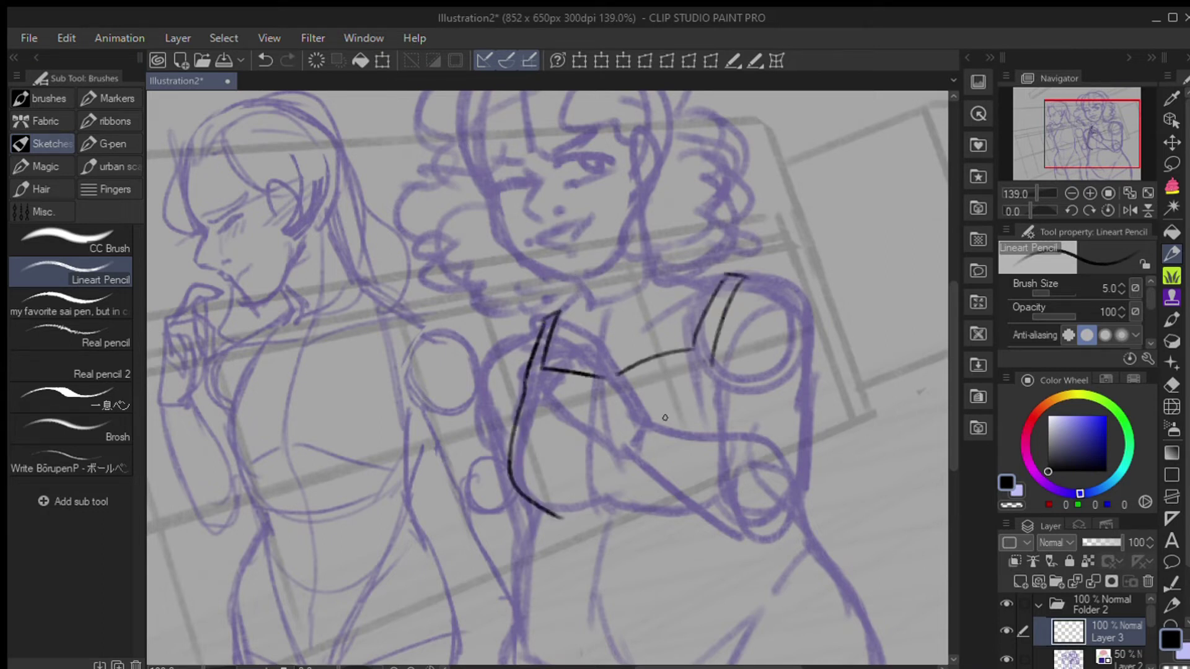
key(ctrl+z)
key(ctrl+z)
mouse_move(524, 391)
mouse_down()
mouse_move(607, 226)
mouse_move(578, 166)
mouse_up()
drag(681, 356, 580, 375)
key(ctrl+z)
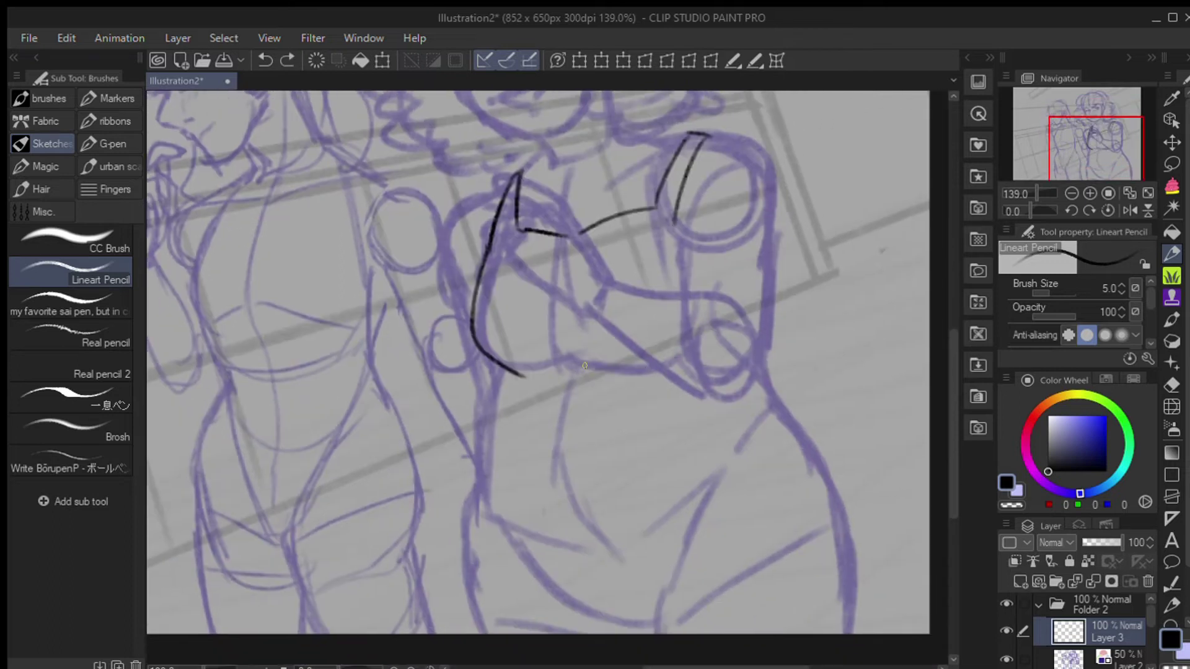
drag(694, 355, 595, 372)
Step: Outline both sides of the flared dress skirt and its wavy hem on the curly-haired character
drag(502, 370, 444, 632)
key(ctrl+z)
mouse_move(761, 365)
mouse_down()
mouse_move(824, 458)
mouse_move(886, 626)
mouse_up()
drag(502, 370, 444, 632)
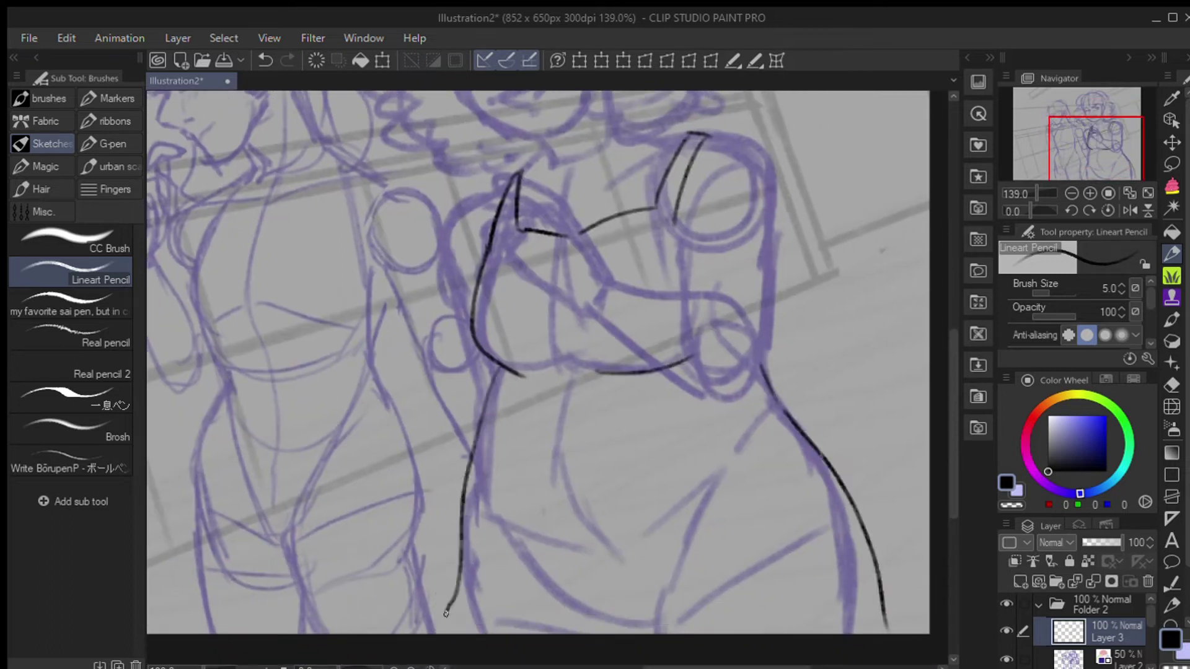
drag(780, 632, 890, 604)
drag(860, 504, 858, 613)
key(ctrl+z)
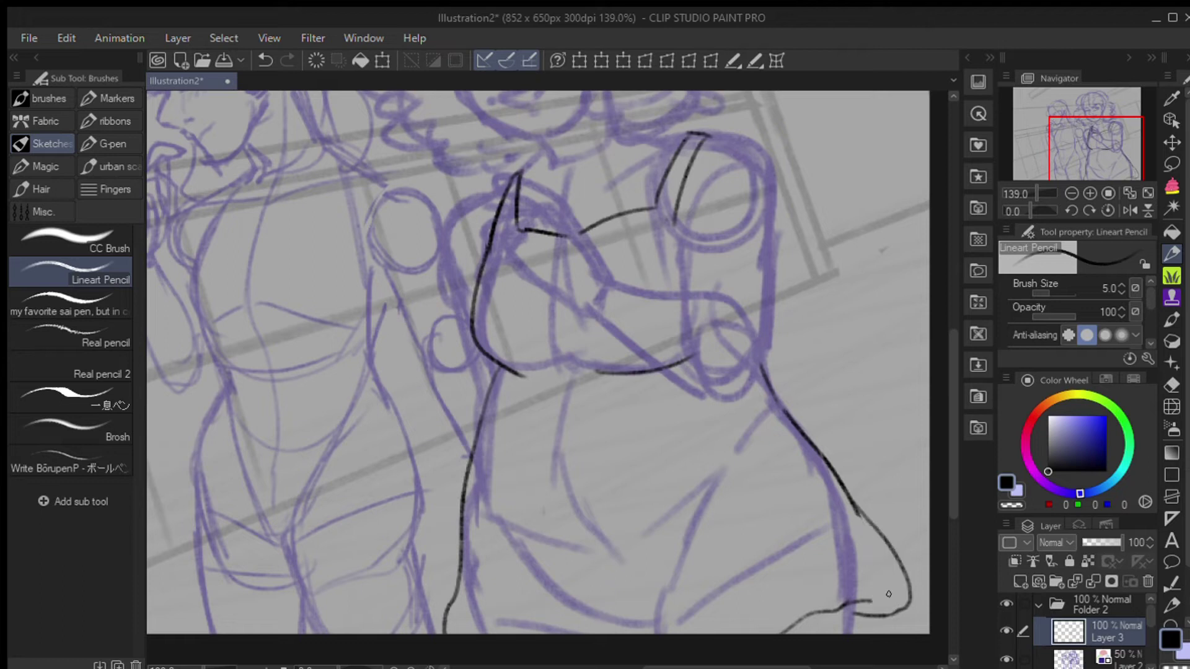
drag(909, 613, 858, 602)
drag(856, 513, 910, 619)
key(ctrl+z)
Step: Draw long fold lines fanning down the curly-haired character's skirt from the bodice seam
drag(521, 416, 514, 606)
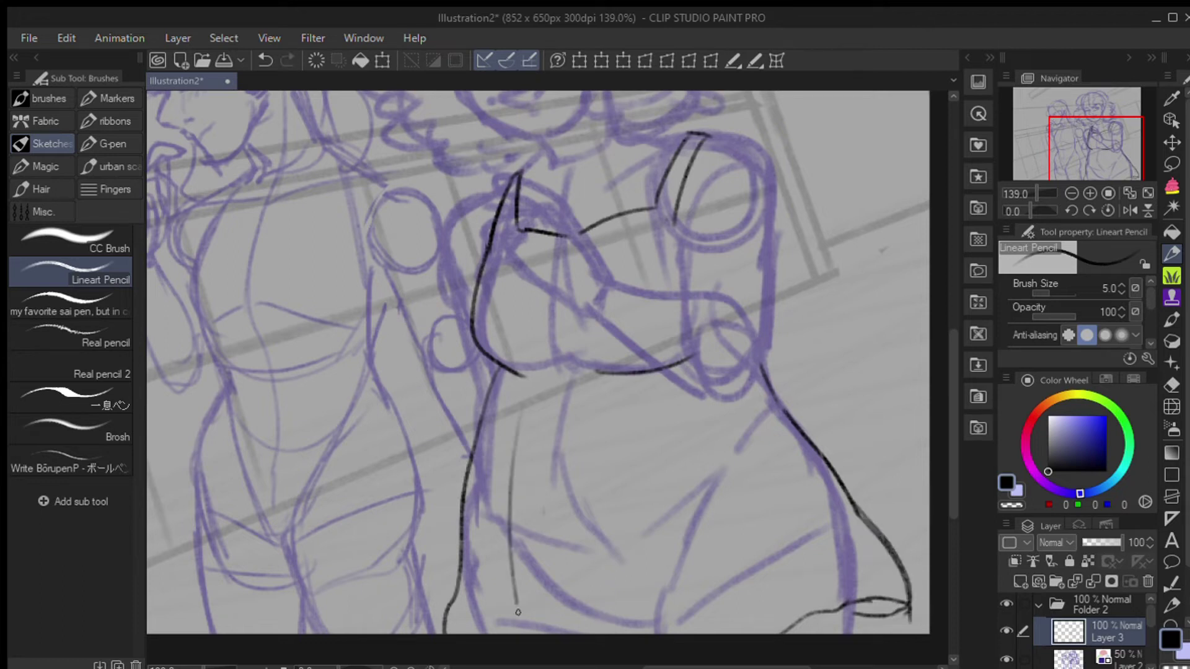
drag(531, 395, 573, 629)
drag(604, 414, 655, 602)
drag(626, 385, 745, 632)
drag(697, 386, 807, 578)
drag(744, 382, 869, 572)
drag(824, 616, 880, 594)
key(ctrl+z)
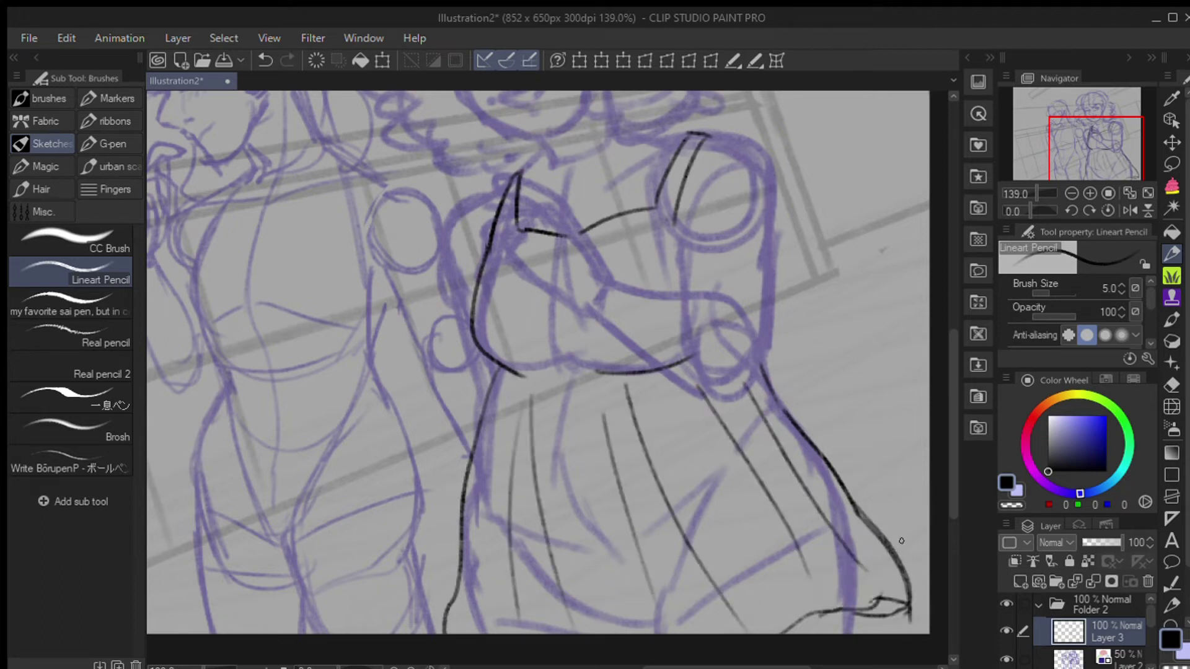
drag(763, 633, 871, 605)
key(ctrl+z)
Step: Draw the shirt collar and the raised-arm shoulder line on the long-haired character
drag(1068, 145, 1013, 154)
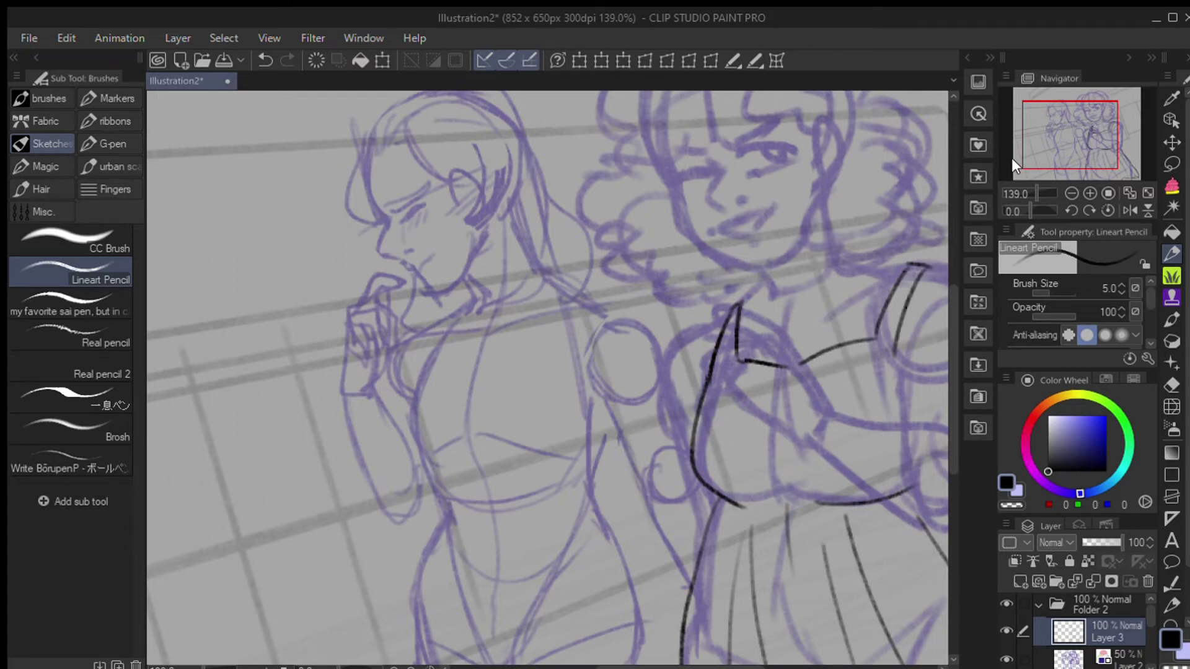
key(ctrl+plus)
drag(472, 313, 548, 271)
drag(397, 341, 474, 301)
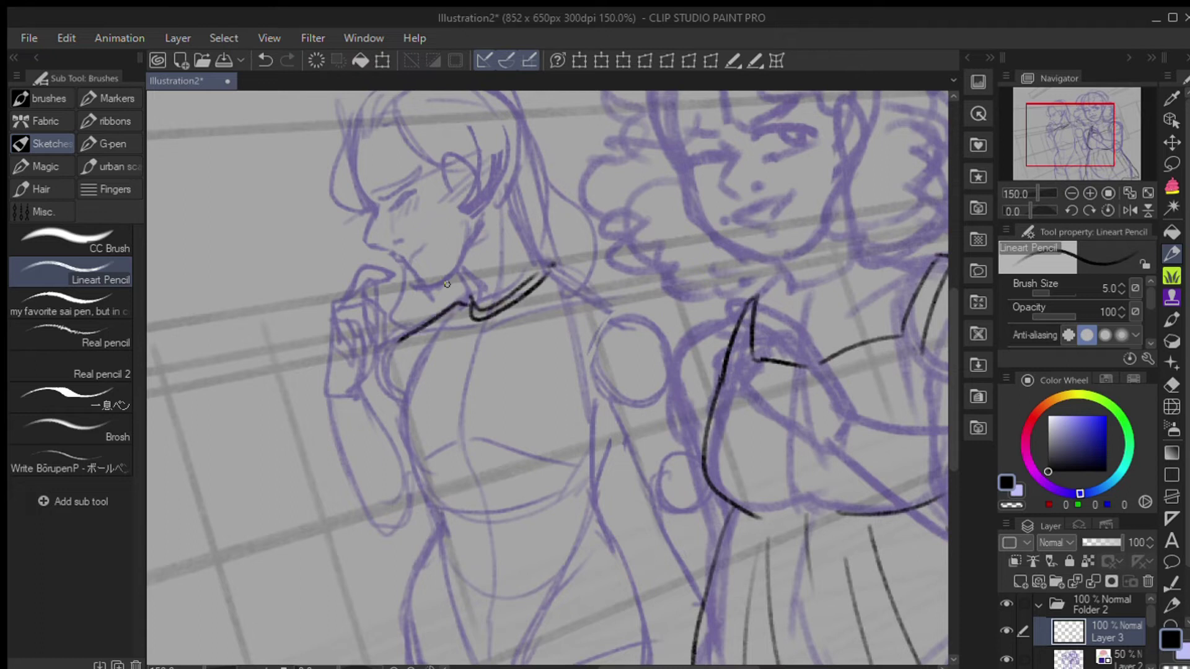
Step: Draw the shirt's other shoulder and the long sleeve along the long-haired character's lowered arm
mouse_move(551, 267)
mouse_down()
mouse_move(657, 332)
mouse_move(676, 367)
mouse_up()
key(ctrl+z)
mouse_move(604, 403)
mouse_down()
mouse_move(653, 331)
mouse_move(636, 479)
mouse_up()
drag(644, 497, 700, 617)
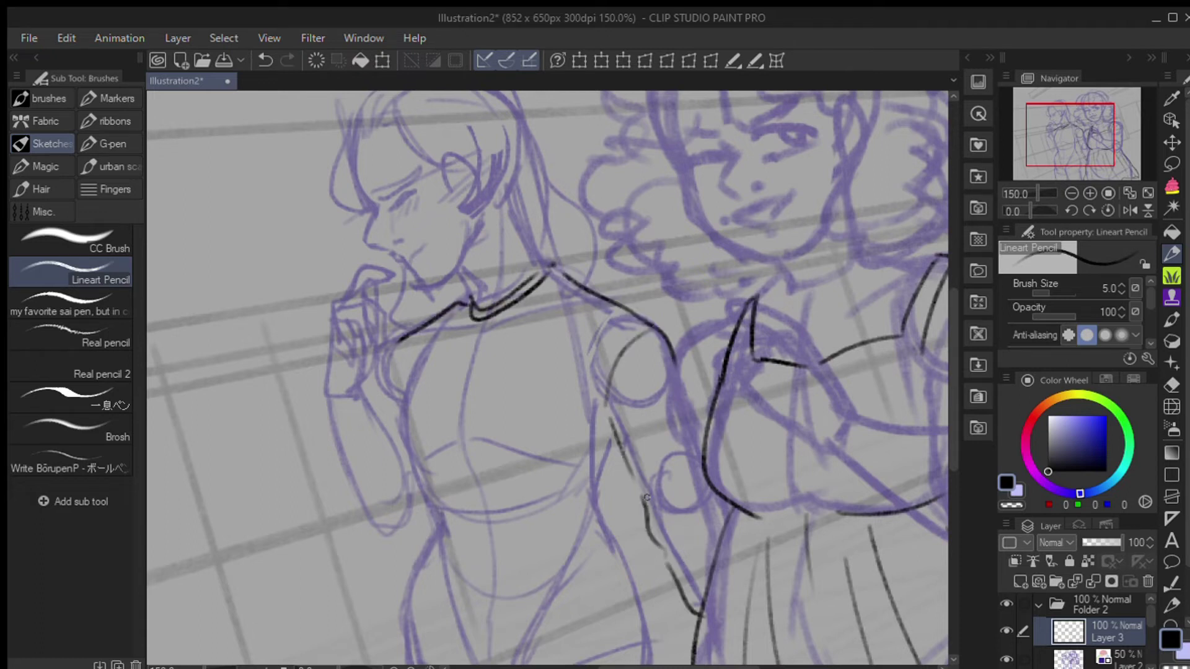
drag(675, 366, 704, 440)
Step: Draw the sides and loose wavy hem of the long-haired character's shirt
mouse_move(404, 439)
mouse_down()
mouse_move(406, 571)
mouse_move(612, 557)
mouse_up()
drag(620, 448, 629, 547)
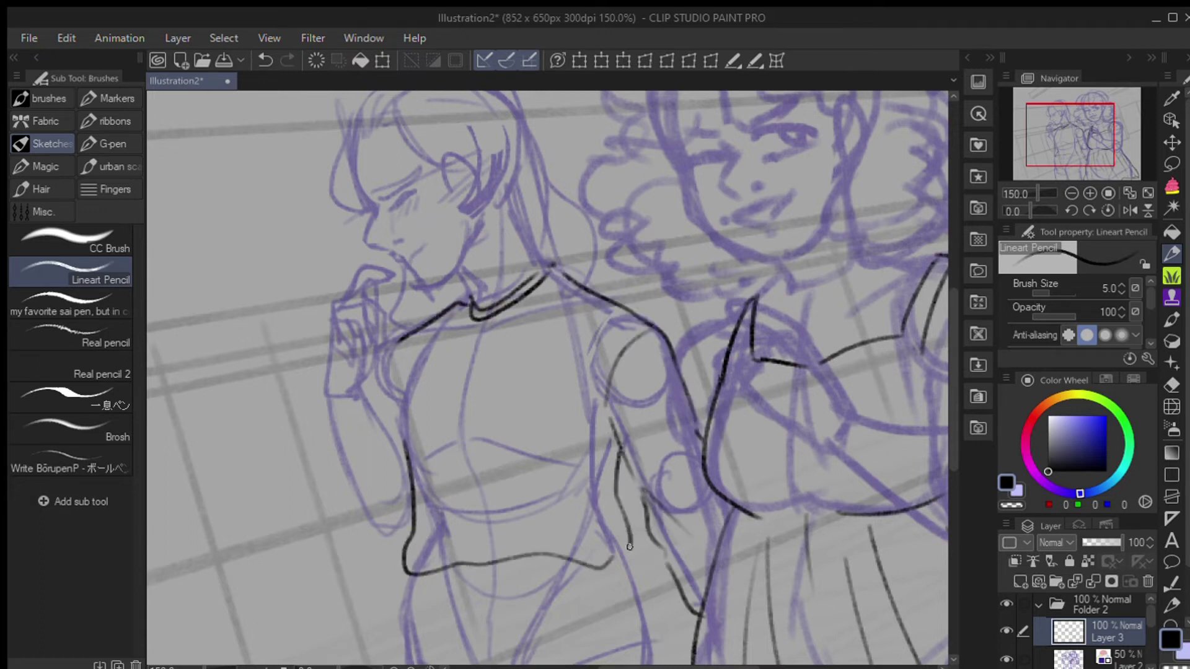
mouse_move(422, 397)
mouse_down()
mouse_move(502, 335)
mouse_move(468, 479)
mouse_up()
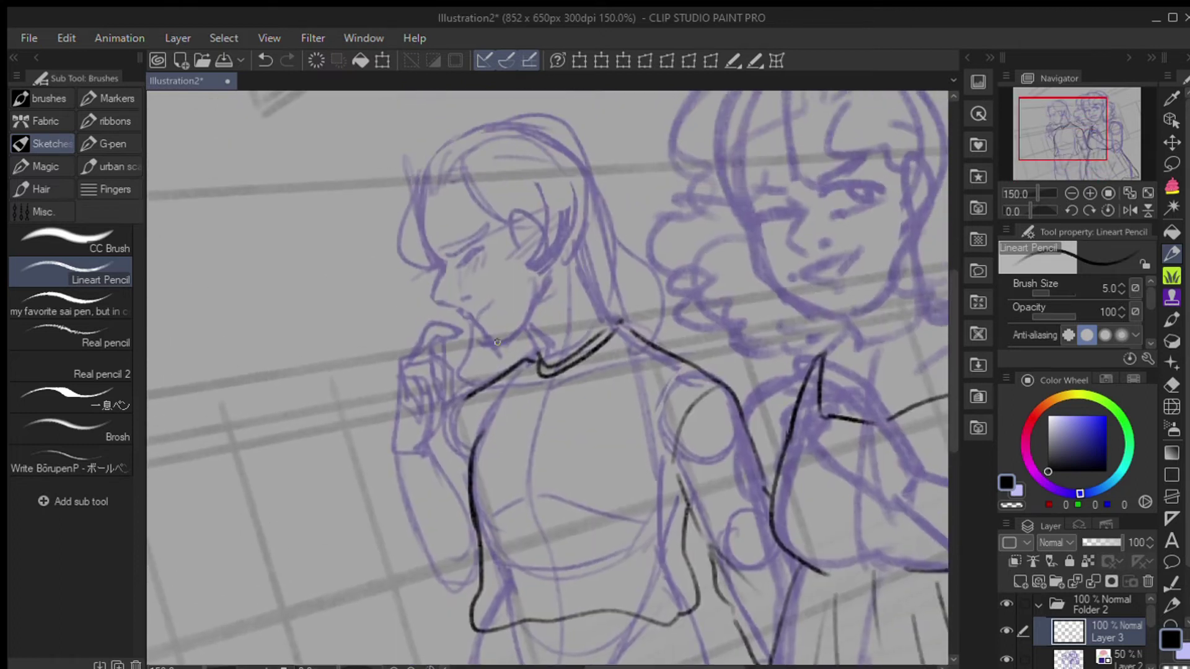
Step: Draw the baggy sleeve and its cuff around the long-haired character's raised forearm
mouse_move(387, 457)
mouse_down()
mouse_move(439, 435)
mouse_move(476, 594)
mouse_up()
drag(439, 430, 474, 505)
drag(464, 404, 478, 435)
drag(654, 452, 673, 474)
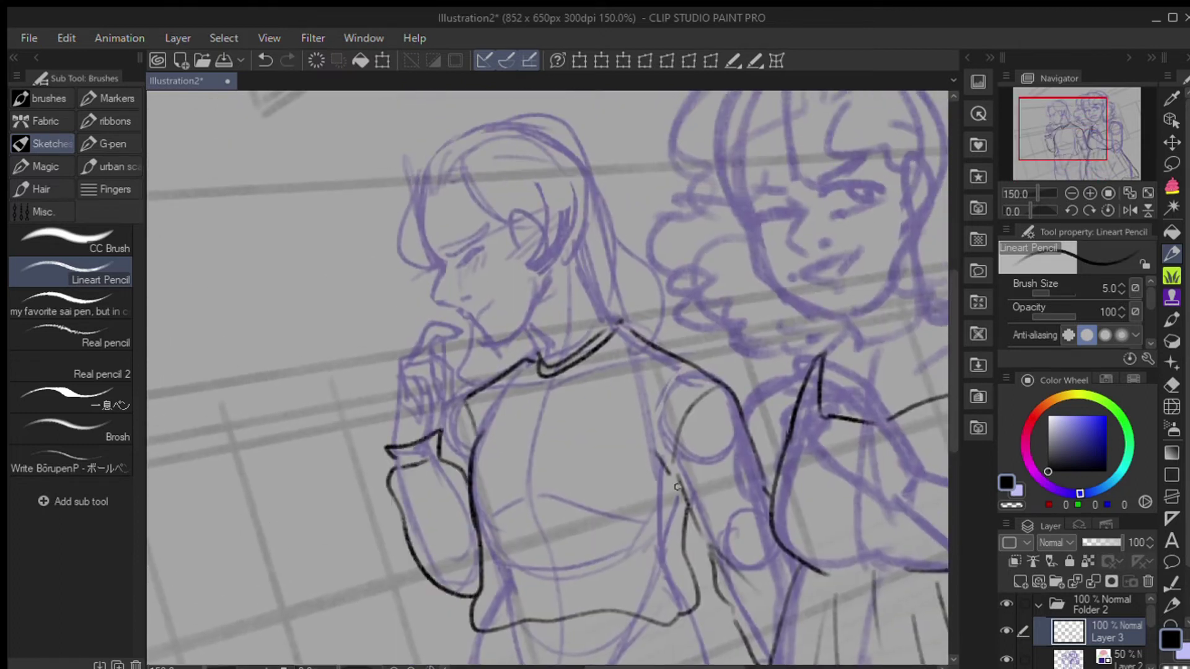
drag(464, 403, 446, 474)
Step: Add a fold at the shirt hem and draw the fly and leg outlines of the long-haired character's trousers
drag(1033, 152, 1036, 176)
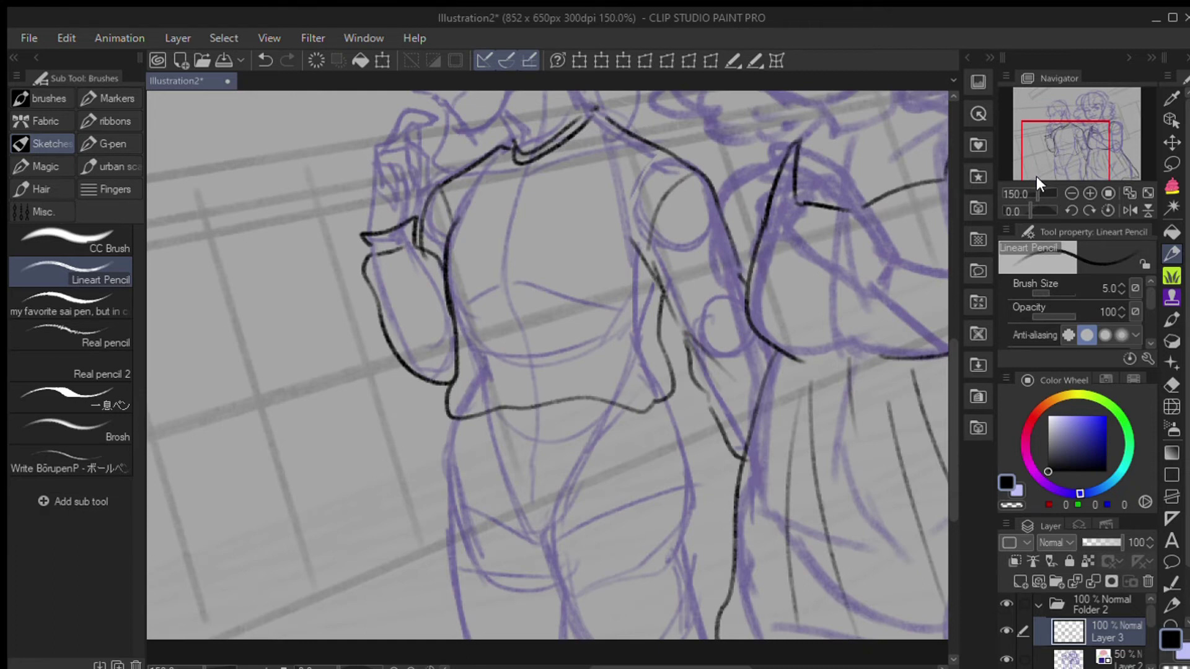
drag(498, 372, 598, 391)
mouse_move(558, 310)
mouse_down()
mouse_move(515, 480)
mouse_move(607, 414)
mouse_up()
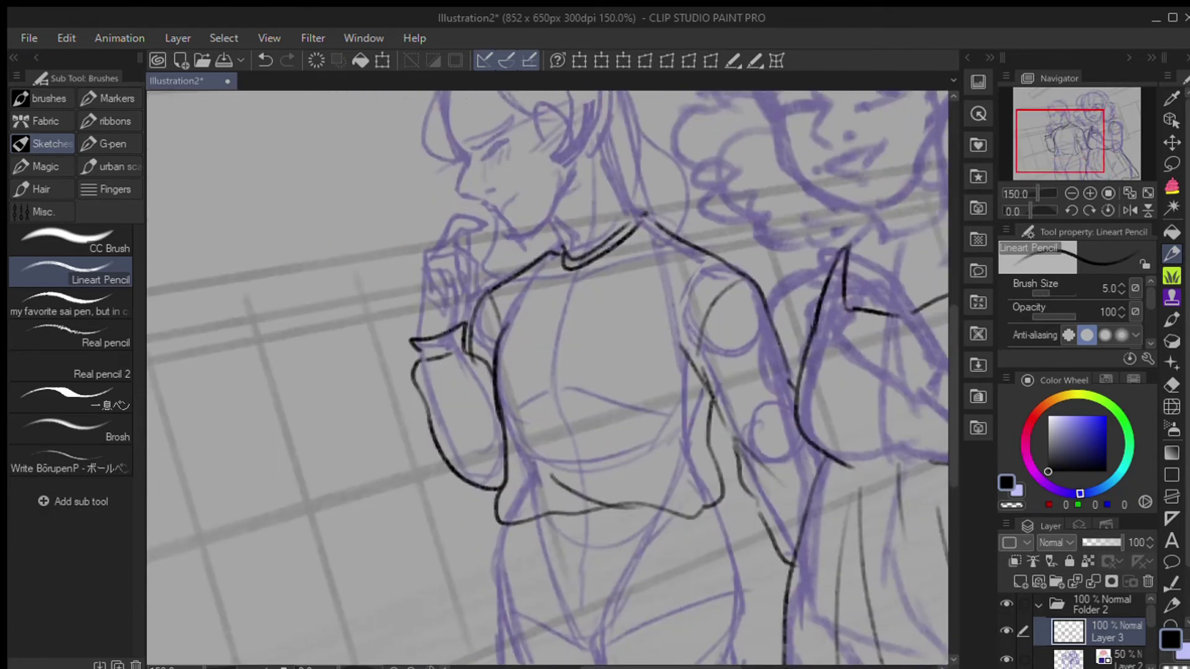
drag(620, 564, 605, 425)
drag(550, 390, 575, 490)
drag(566, 401, 583, 497)
drag(480, 391, 490, 545)
drag(581, 496, 621, 607)
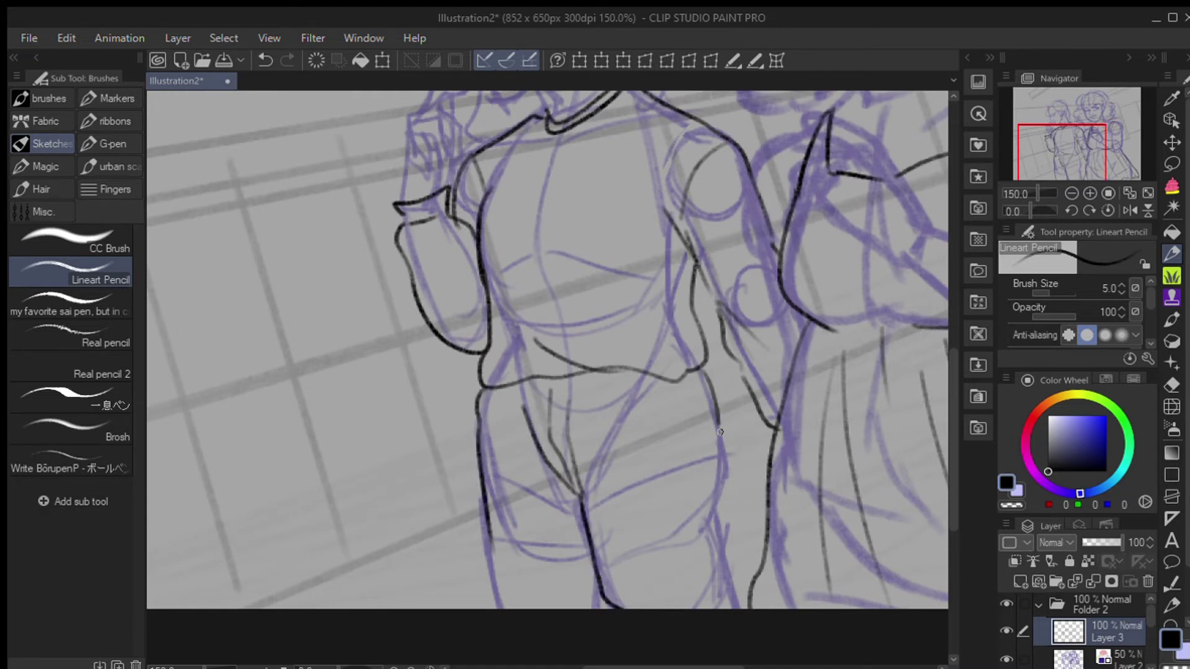
drag(718, 427, 734, 607)
Step: Draw a belt with loops and a buckle, plus the crotch crease, on the long-haired character's trousers
drag(588, 468, 583, 492)
drag(565, 381, 570, 401)
drag(601, 372, 609, 393)
drag(502, 400, 604, 395)
drag(616, 392, 689, 383)
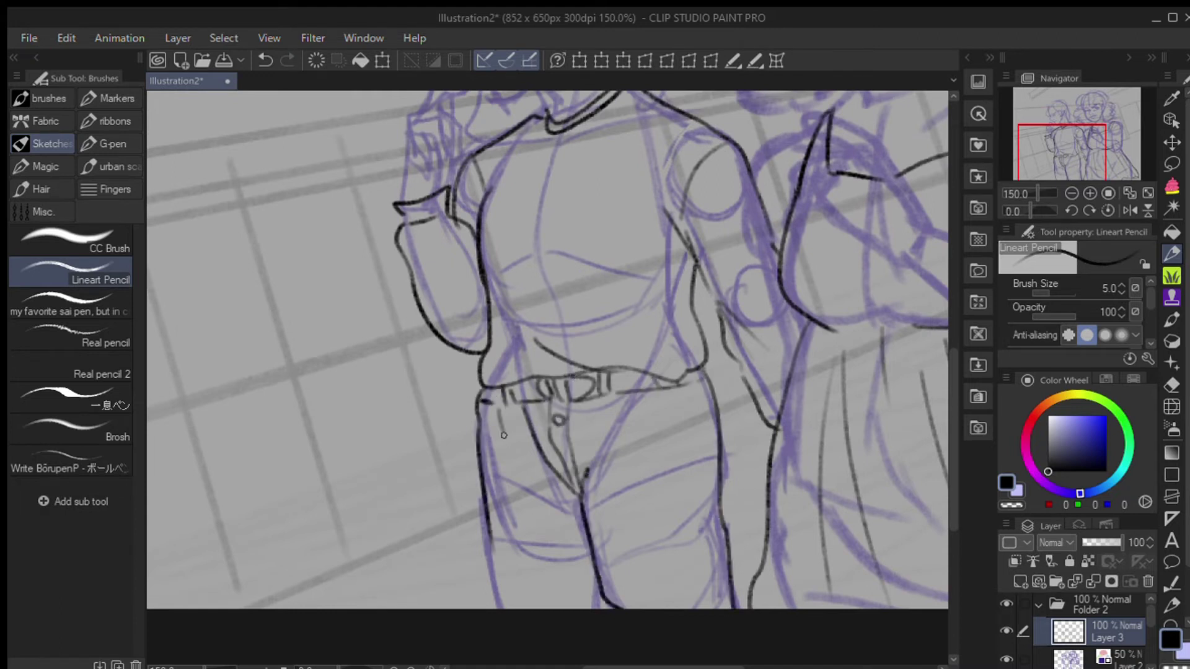
Step: Draw the pockets on both sides of the long-haired character's trousers
drag(503, 436, 489, 466)
drag(512, 412, 519, 477)
drag(500, 471, 519, 518)
drag(635, 397, 679, 424)
mouse_move(645, 435)
mouse_down()
mouse_move(700, 510)
mouse_move(698, 481)
mouse_up()
Step: Extend the long-haired character's trouser legs to the canvas edge, replacing the inner leg line with a wider flare
mouse_move(503, 487)
mouse_down()
mouse_move(517, 594)
mouse_move(507, 594)
mouse_up()
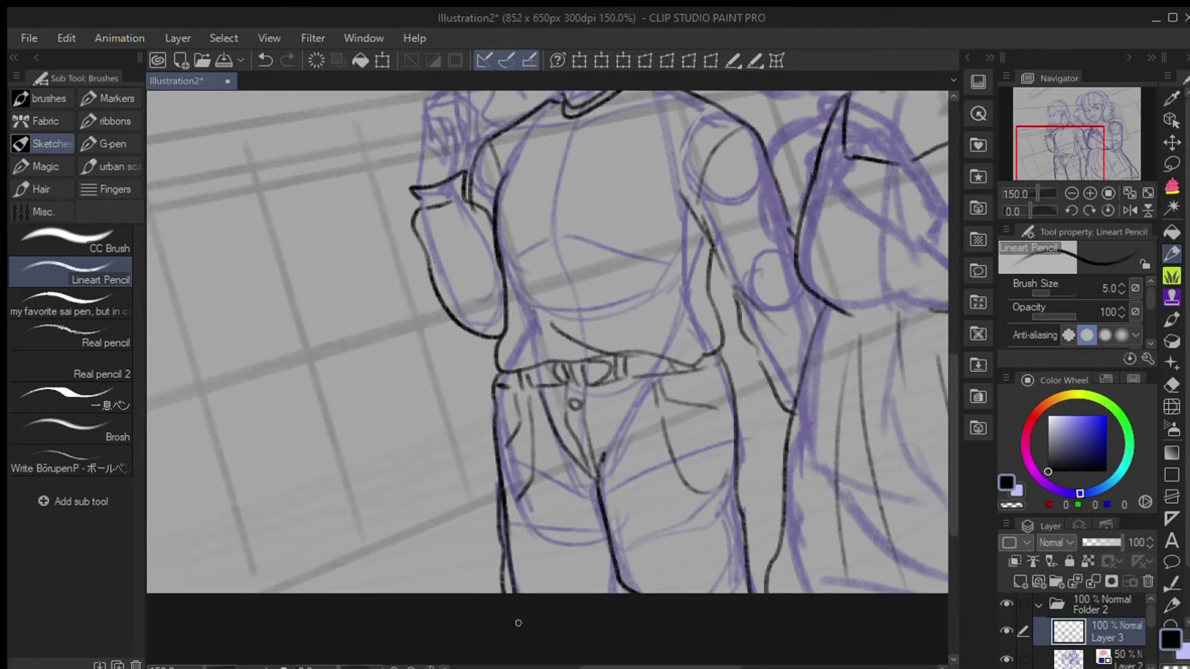
key(ctrl+z)
drag(597, 482, 658, 592)
drag(737, 489, 772, 567)
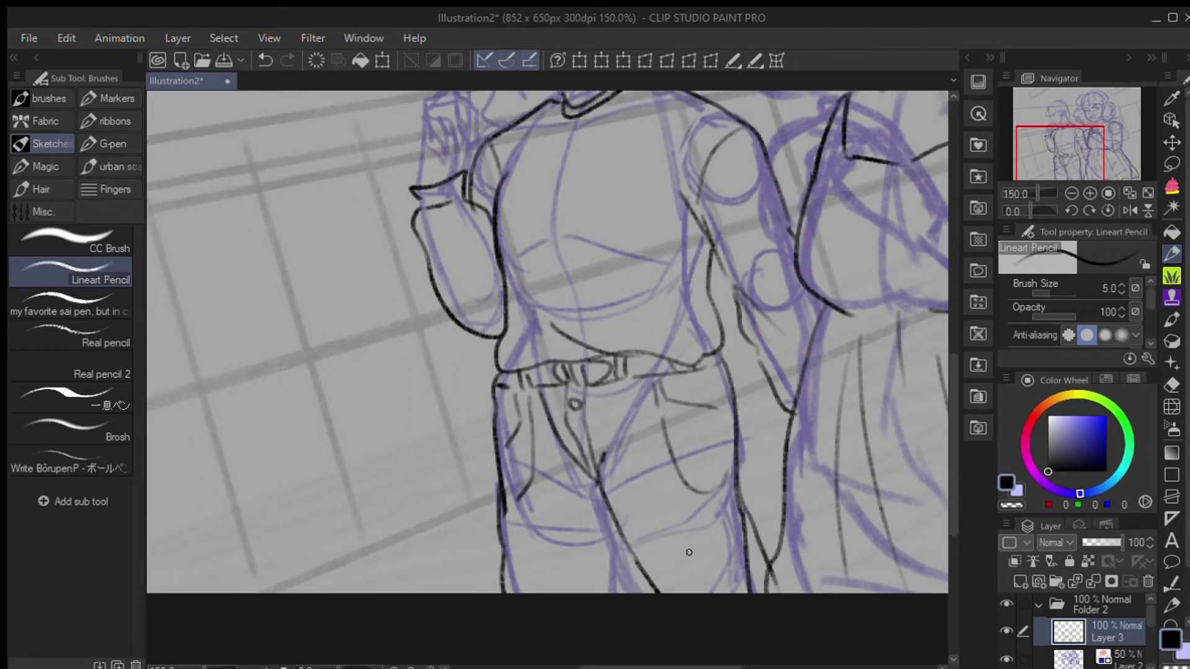
drag(742, 524, 766, 593)
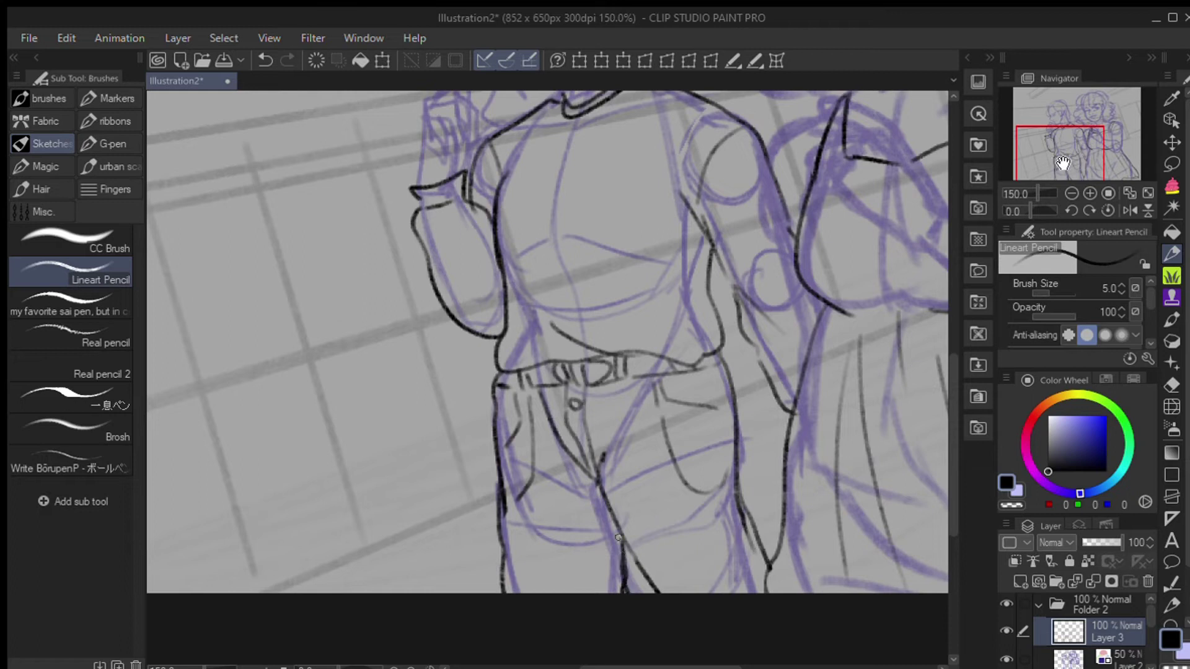
drag(1060, 174, 1020, 182)
scroll(1021, 182, down, 1)
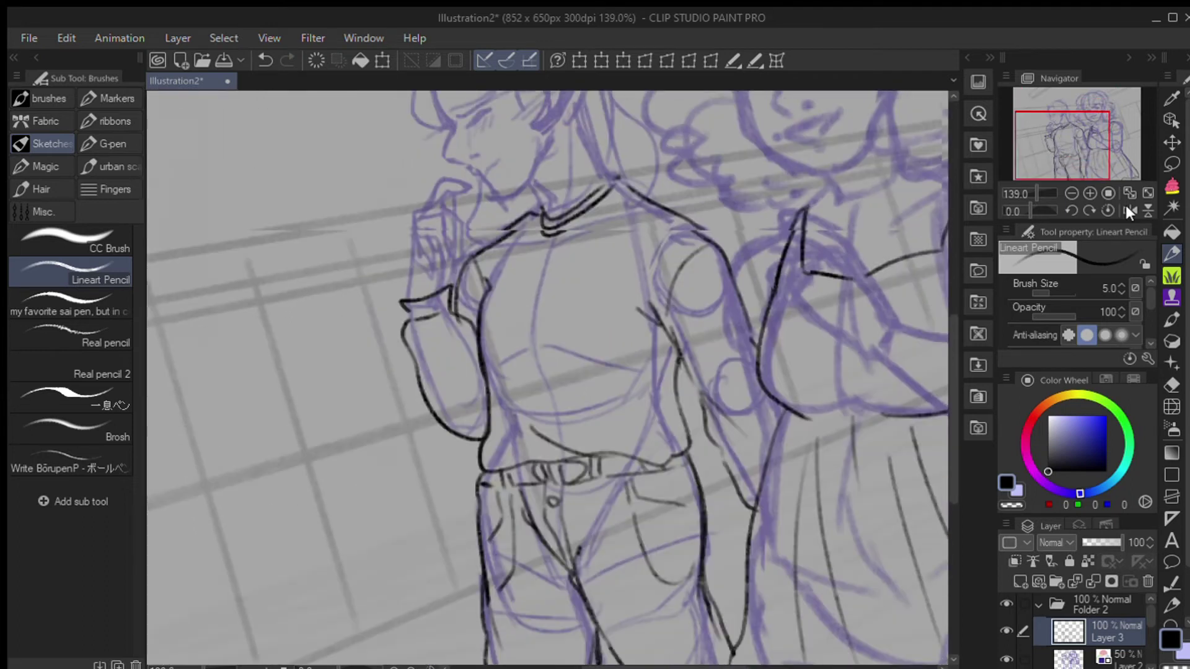
Step: Lower the clothing sketch on Layer 3 to 45% opacity and the body sketch on Layer 2 to 30%
click(1128, 210)
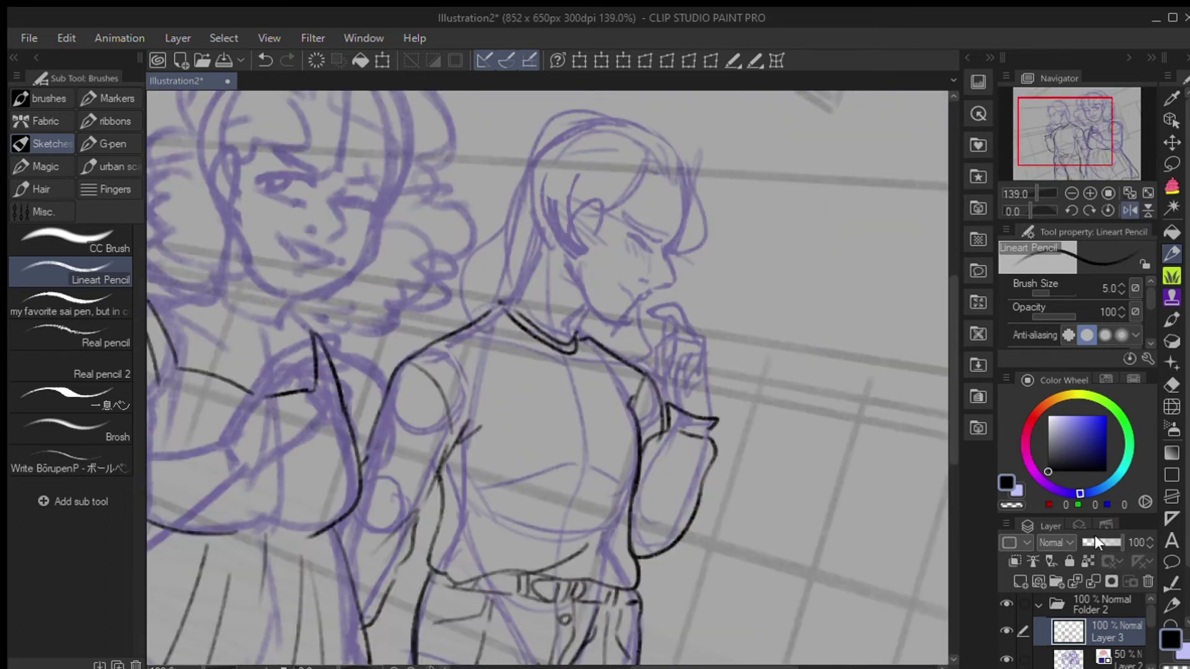
drag(1094, 538, 1087, 539)
key(ctrl+0)
scroll(1139, 638, down, 2)
click(1091, 656)
click(1099, 626)
drag(1069, 169, 1036, 179)
click(1130, 211)
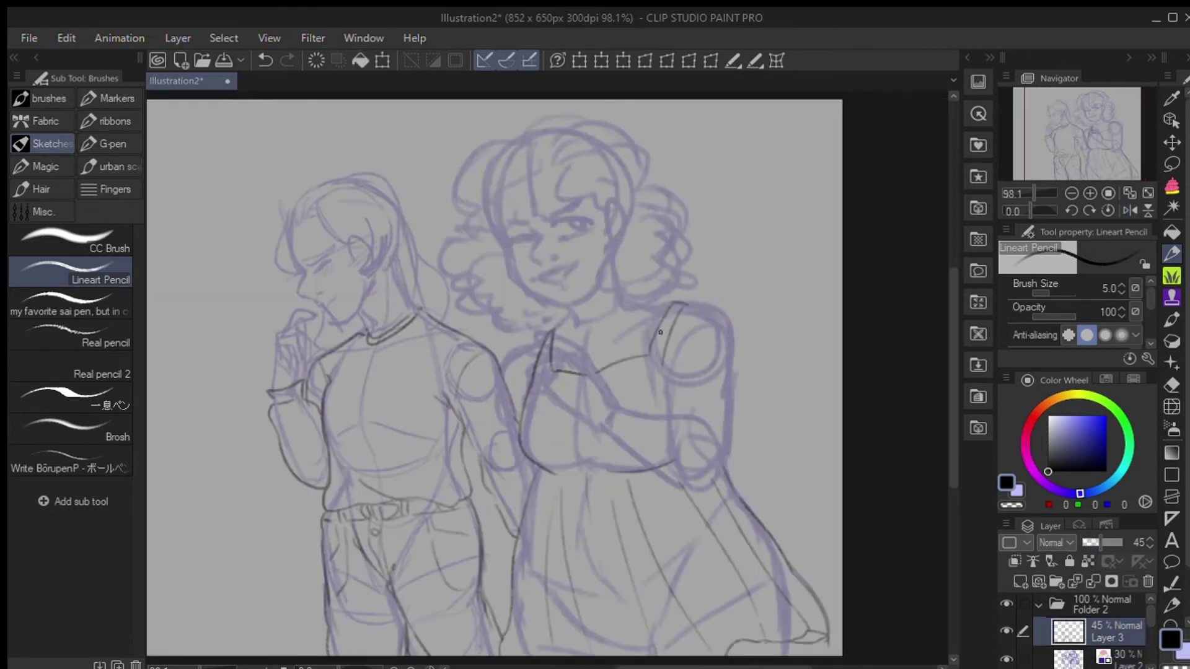
Step: Try a second dress strap edge and a loose draped sleeve around the curly-haired character's elbow, and undo the strokes
mouse_move(675, 304)
mouse_down()
mouse_move(653, 412)
mouse_move(666, 412)
mouse_up()
mouse_move(672, 471)
mouse_down()
mouse_move(744, 505)
mouse_move(666, 561)
mouse_up()
drag(728, 422, 771, 514)
drag(731, 397, 766, 540)
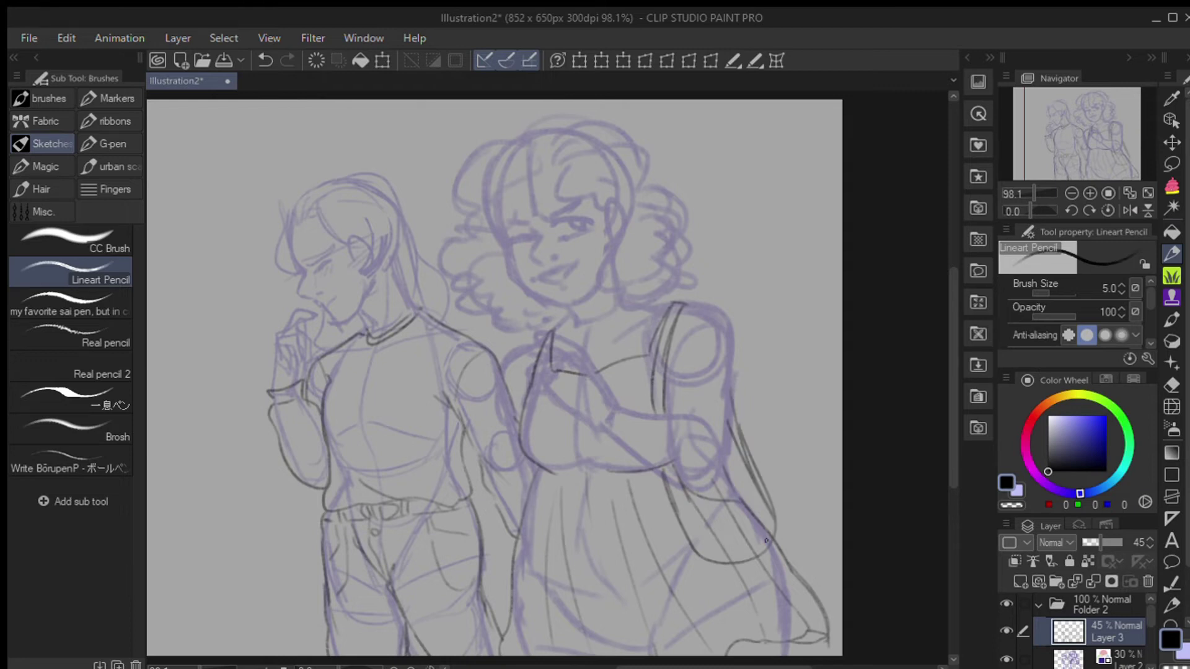
key(ctrl+z)
key(ctrl+z)
key(ctrl+z)
key(ctrl+z)
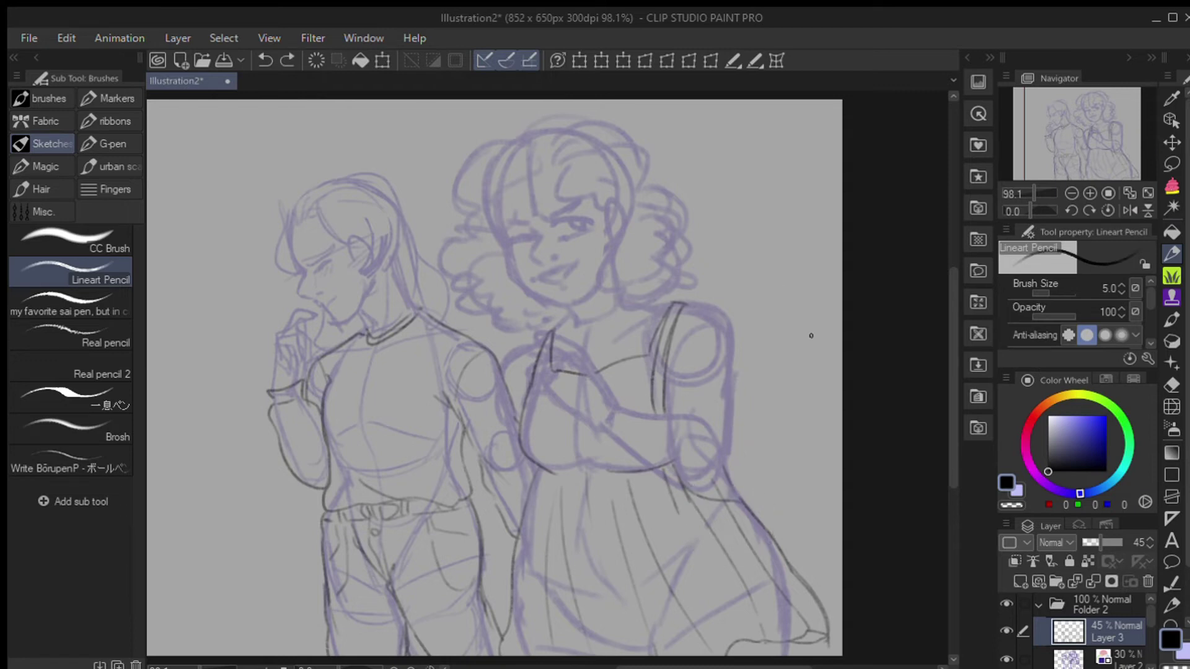
key(ctrl+z)
key(ctrl+z)
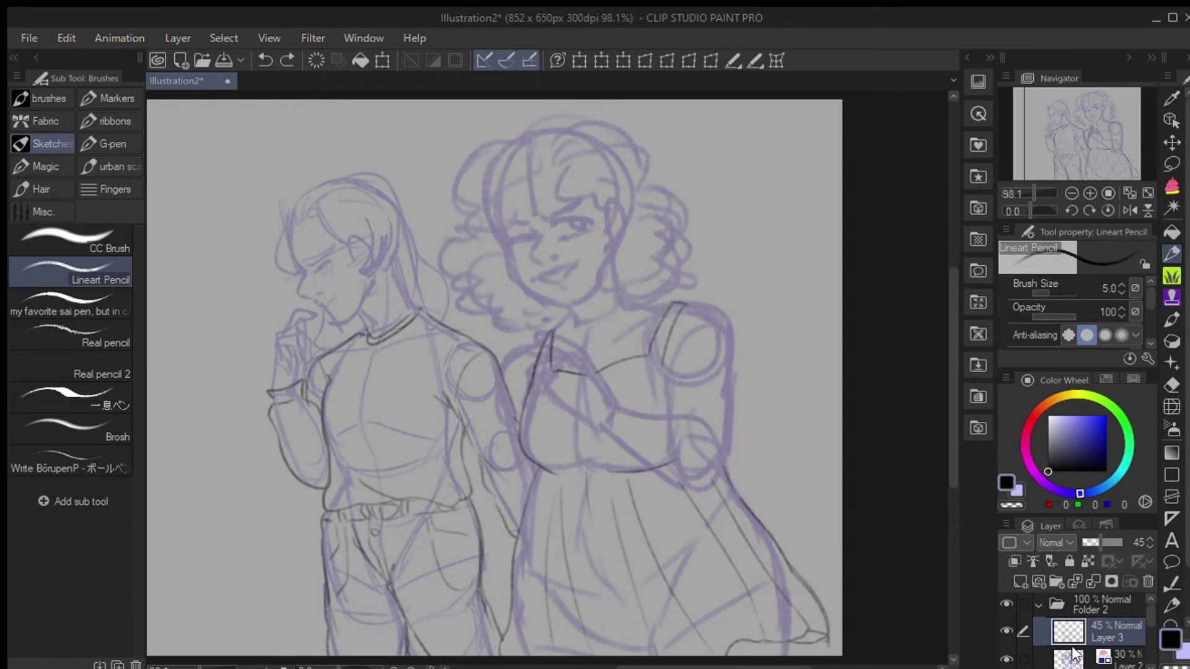
Step: Add a new raster layer above the collapsed Folder 2 and place it in its own folder
click(1038, 604)
click(1018, 577)
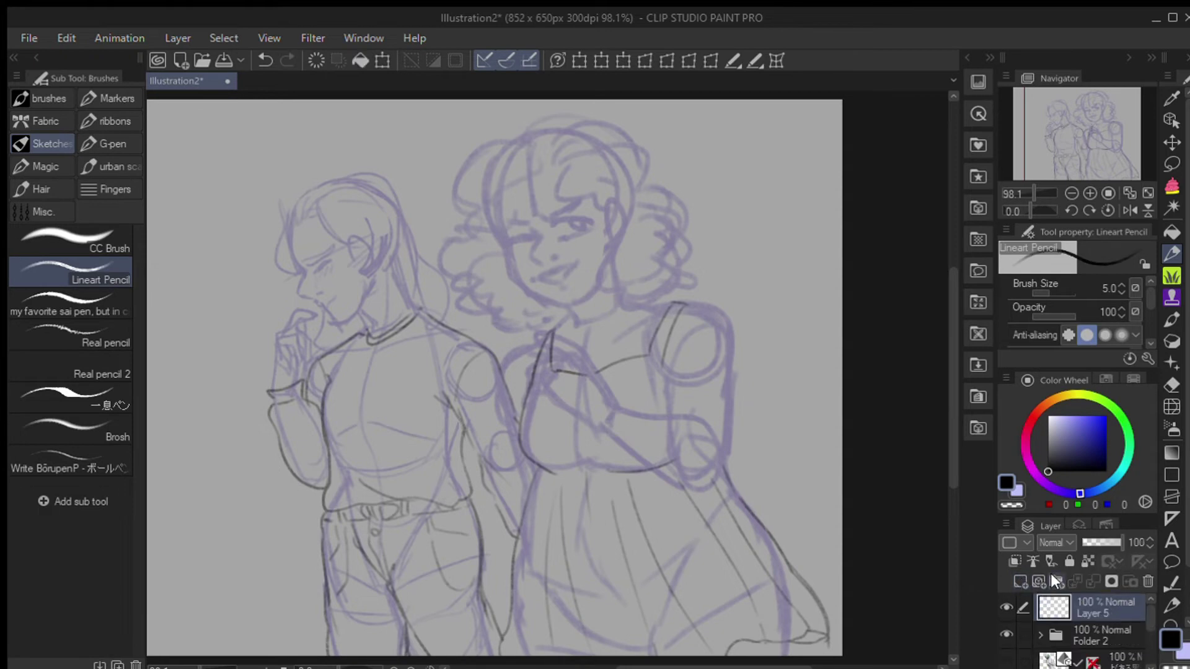
click(1056, 581)
Step: Draw the curly-haired character's face outline and ear on the new layer with the "my favorite sai pen" brush
scroll(1032, 176, up, 2)
scroll(1032, 176, up, 3)
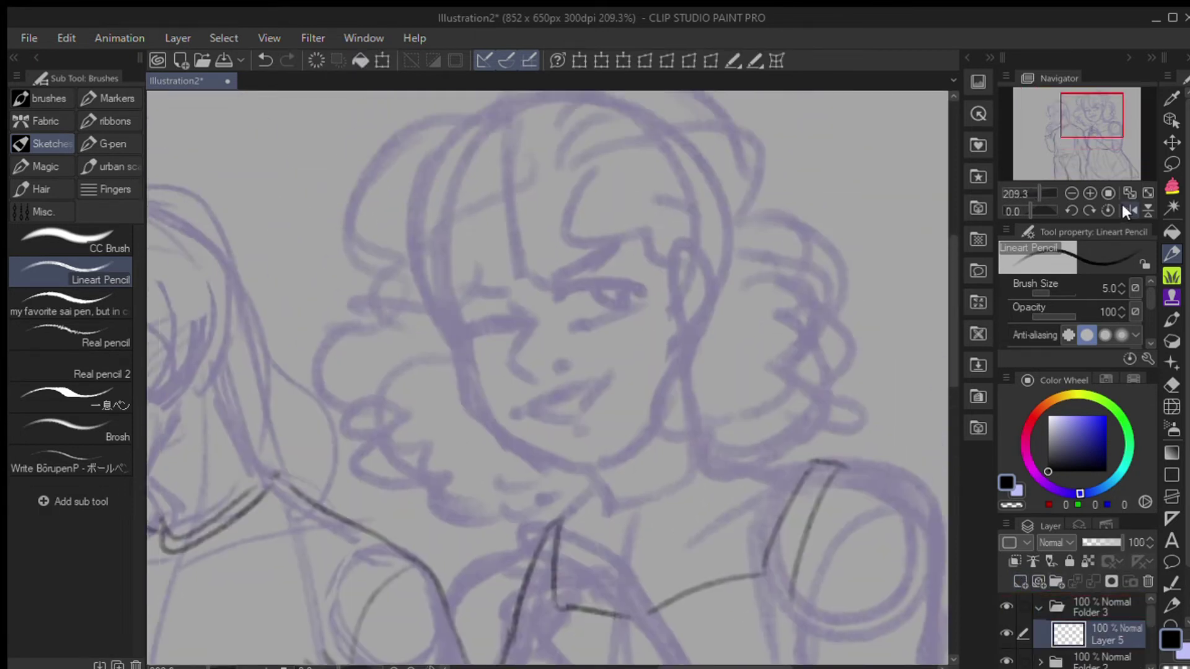
key(period)
mouse_move(1065, 137)
mouse_down()
mouse_move(1064, 148)
mouse_move(1063, 138)
mouse_up()
mouse_move(469, 323)
mouse_down()
mouse_move(486, 128)
mouse_move(517, 106)
mouse_move(570, 466)
mouse_move(677, 384)
mouse_up()
click(1130, 211)
drag(412, 303, 405, 367)
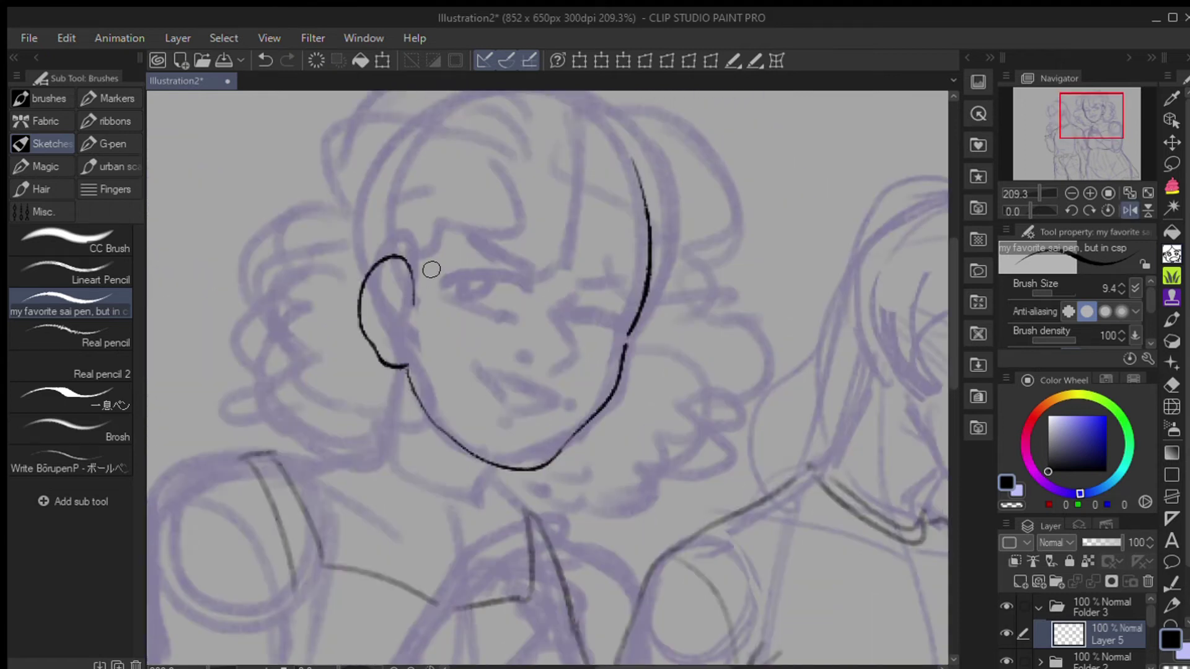
Step: Draw the curly-haired character's brows, eye outlines and nose, undoing the stray strokes
drag(528, 311, 534, 292)
mouse_move(484, 246)
mouse_down()
mouse_move(567, 289)
mouse_move(583, 344)
mouse_move(538, 355)
mouse_move(562, 376)
mouse_up()
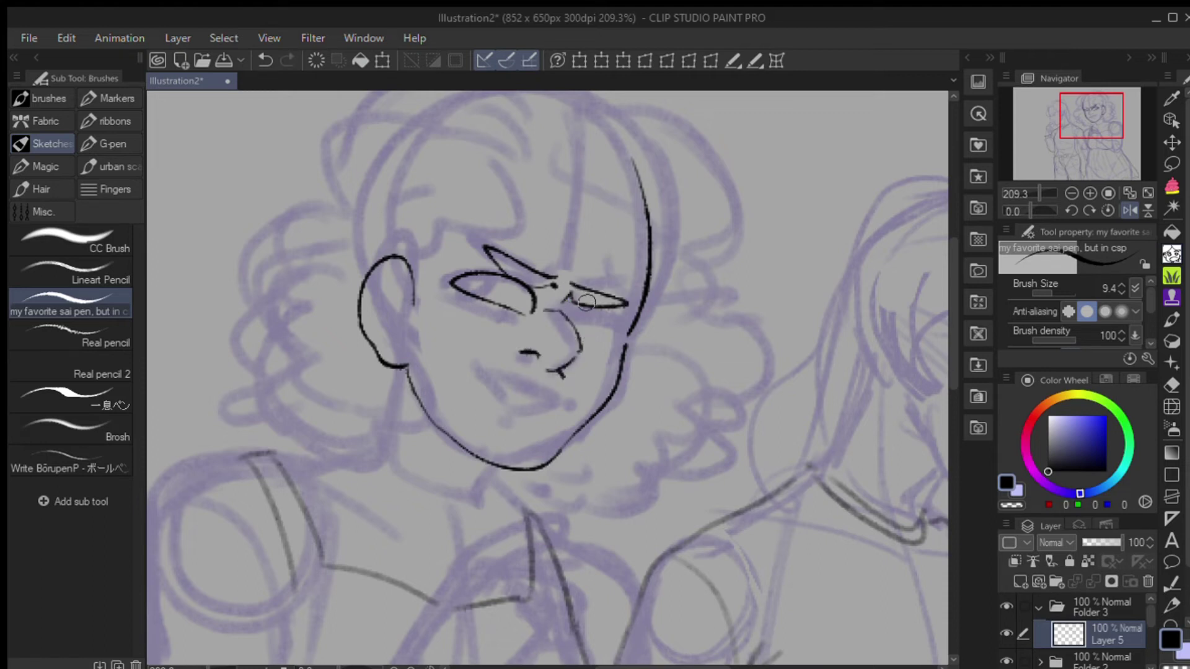
mouse_move(548, 372)
mouse_down()
mouse_move(477, 402)
mouse_move(614, 366)
mouse_up()
key(h)
key(ctrl+z)
key(ctrl+z)
Step: Try several open-mouth shapes for the curly-haired character's slanted smile and undo them
drag(528, 411, 610, 375)
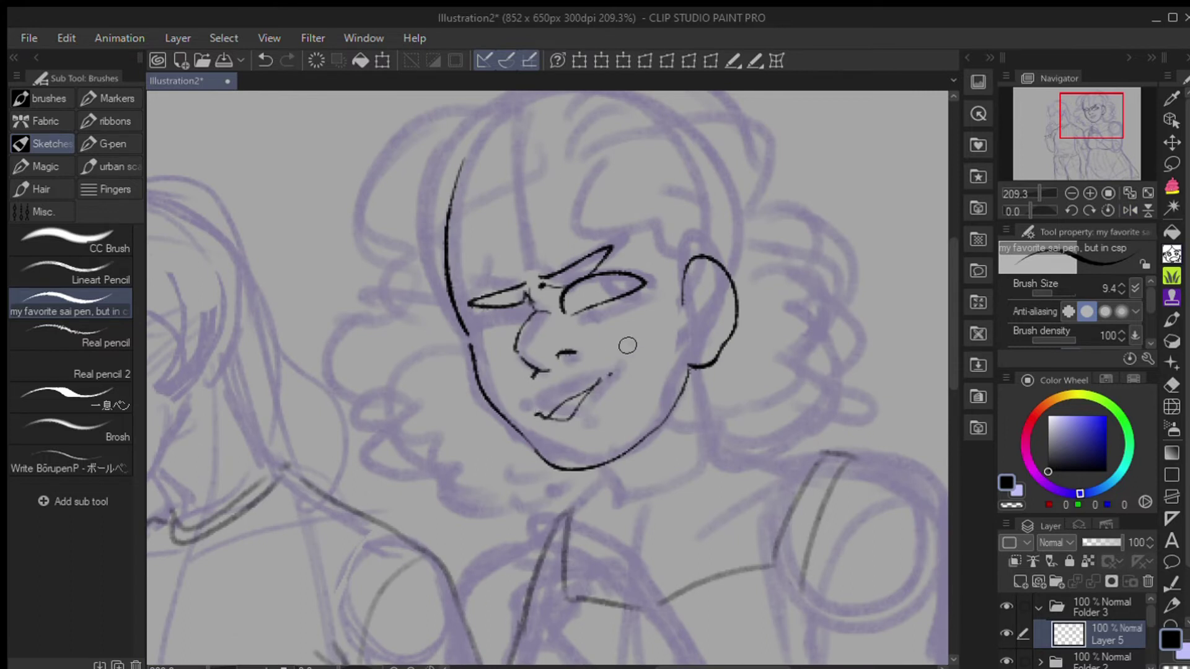
key(ctrl+z)
mouse_move(526, 411)
mouse_down()
mouse_move(605, 385)
mouse_move(539, 417)
mouse_up()
key(ctrl+z)
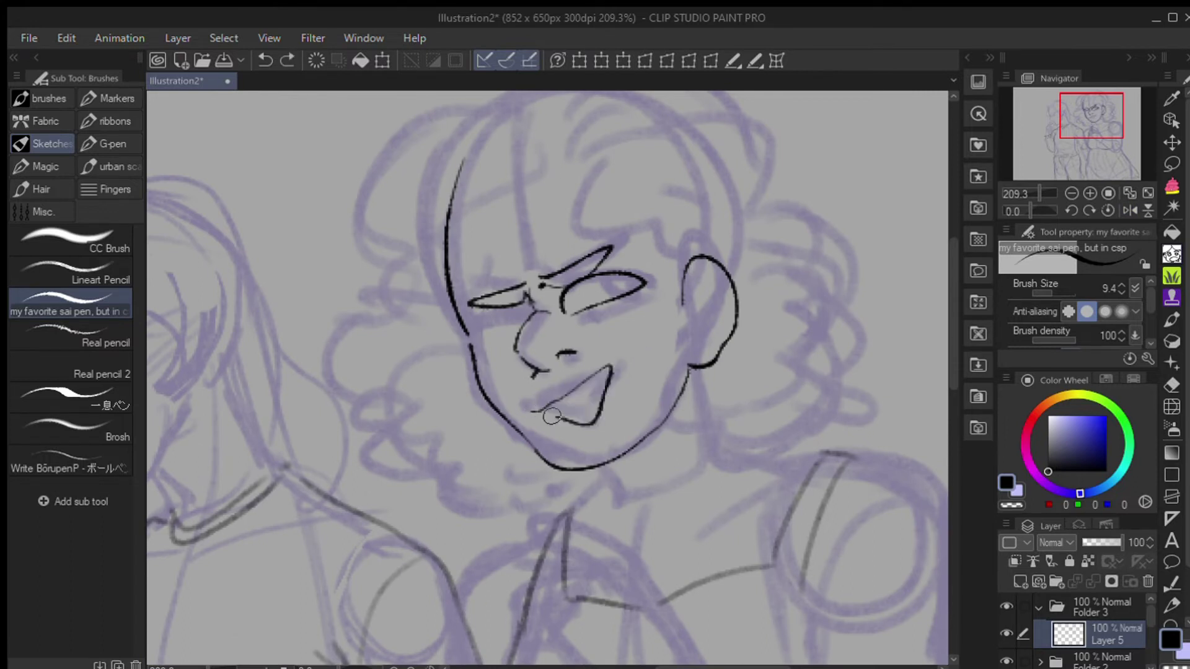
key(ctrl+z)
mouse_move(603, 384)
mouse_down()
mouse_move(538, 415)
mouse_move(601, 384)
mouse_up()
key(ctrl+z)
mouse_move(538, 414)
mouse_down()
mouse_move(602, 380)
mouse_move(565, 414)
mouse_move(588, 433)
mouse_up()
key(ctrl+z)
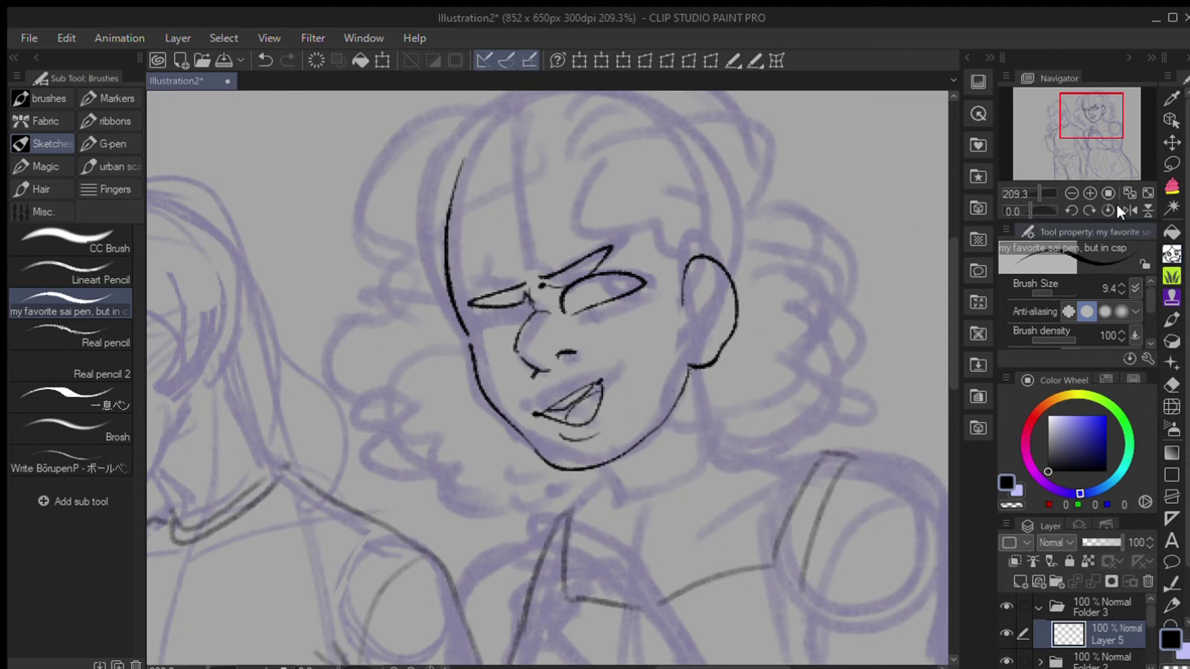
key(ctrl+z)
Step: Draw an open smile with a teeth line and a lower-lip mark on the curly-haired character in the mirrored view
click(1125, 211)
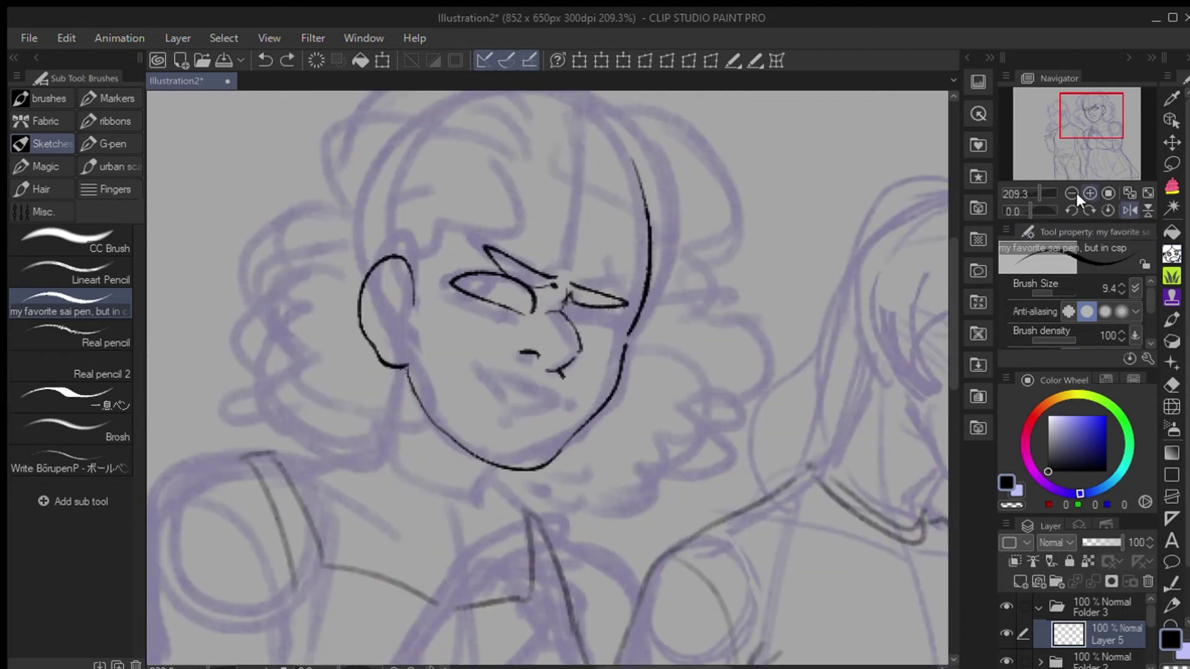
mouse_move(482, 375)
mouse_down()
mouse_move(570, 407)
mouse_move(560, 409)
mouse_up()
key(ctrl+z)
key(ctrl+z)
mouse_move(484, 381)
mouse_down()
mouse_move(541, 413)
mouse_move(536, 433)
mouse_move(534, 409)
mouse_up()
key(ctrl+z)
key(ctrl+y)
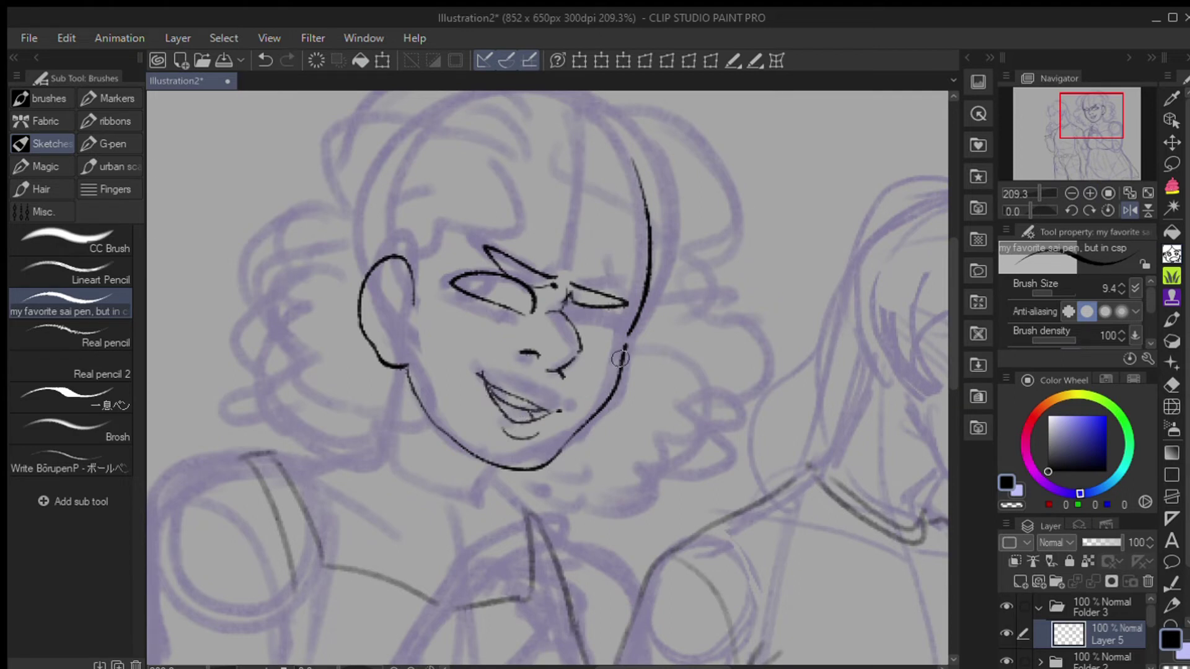
Step: Add the lower lids, eyelashes and irises to both of the curly-haired character's eyes
key(h)
mouse_move(471, 325)
mouse_down()
mouse_move(541, 307)
mouse_move(526, 326)
mouse_up()
key(ctrl+z)
key(ctrl+z)
drag(623, 270, 660, 272)
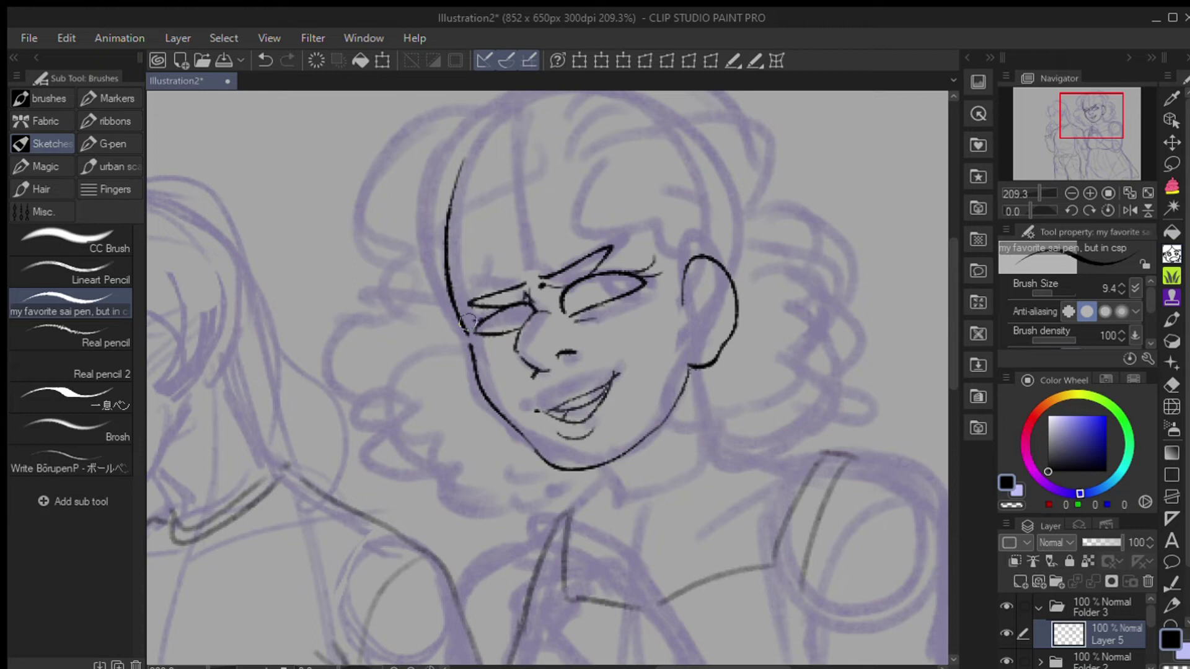
mouse_move(477, 323)
mouse_down()
mouse_move(447, 335)
mouse_move(464, 302)
mouse_up()
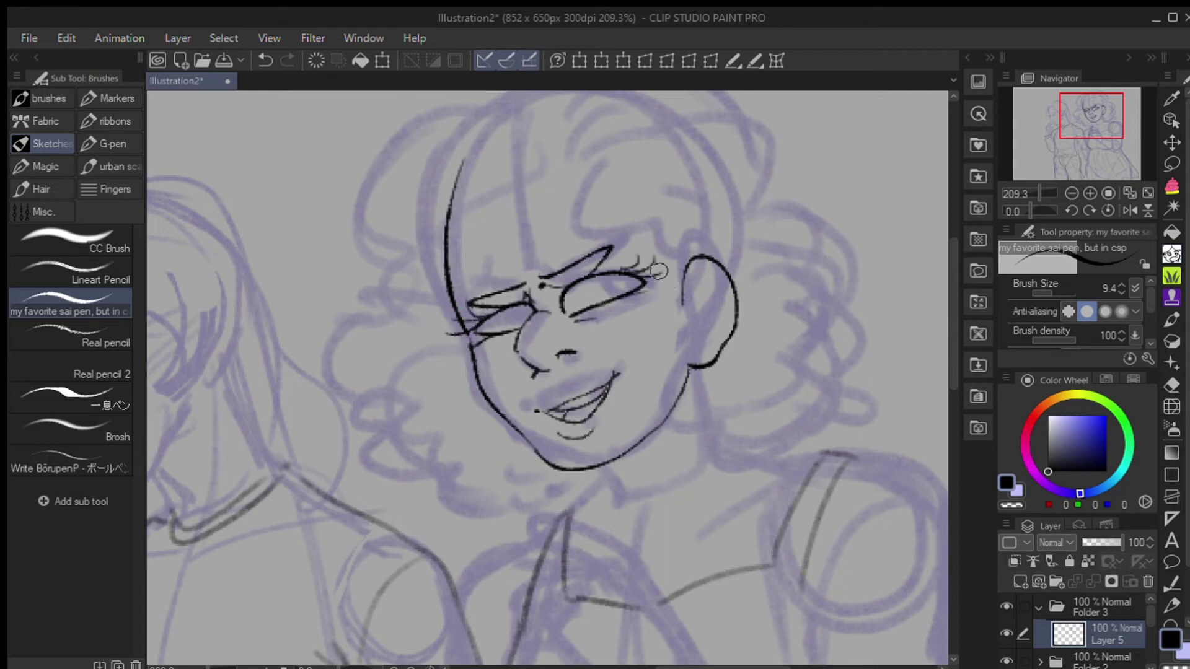
key(ctrl+z)
mouse_move(595, 280)
mouse_down()
mouse_move(587, 299)
mouse_move(515, 321)
mouse_up()
Step: Remove the curly-haired character's smile and redraw it as a simpler open, slanted grin
drag(1053, 192, 1031, 191)
key(ctrl+z)
key(ctrl+z)
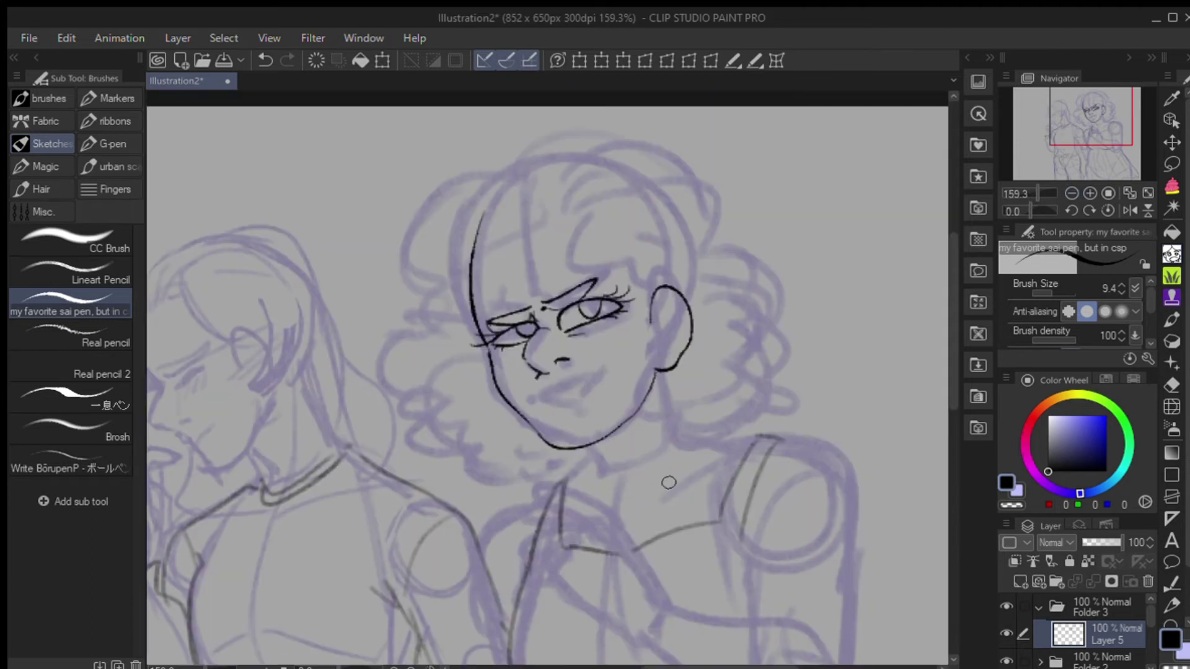
drag(537, 404, 589, 394)
key(ctrl+z)
key(ctrl+z)
key(ctrl+z)
key(ctrl+z)
key(ctrl+z)
key(ctrl+z)
click(1130, 210)
drag(496, 376, 552, 403)
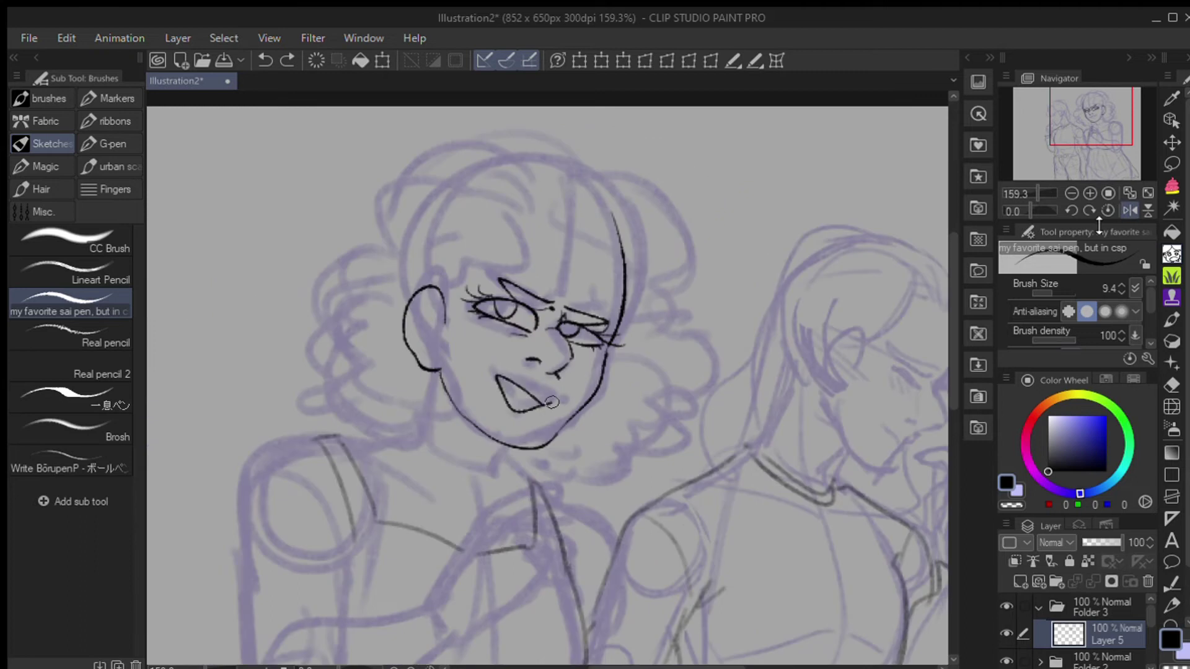
click(1130, 210)
Step: Draw both sides of the curly-haired character's neck and the line running out to the near shoulder
drag(616, 372, 626, 404)
drag(701, 315, 694, 377)
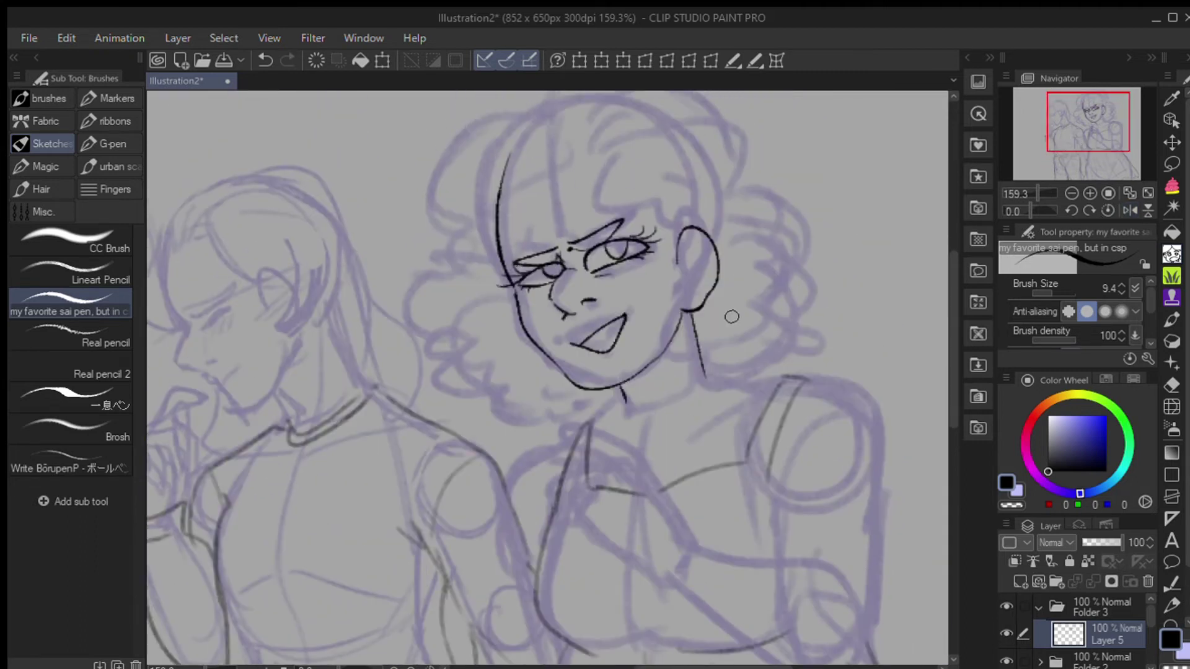
key(ctrl+z)
key(ctrl+z)
drag(617, 386, 619, 400)
key(ctrl+z)
drag(693, 316, 711, 381)
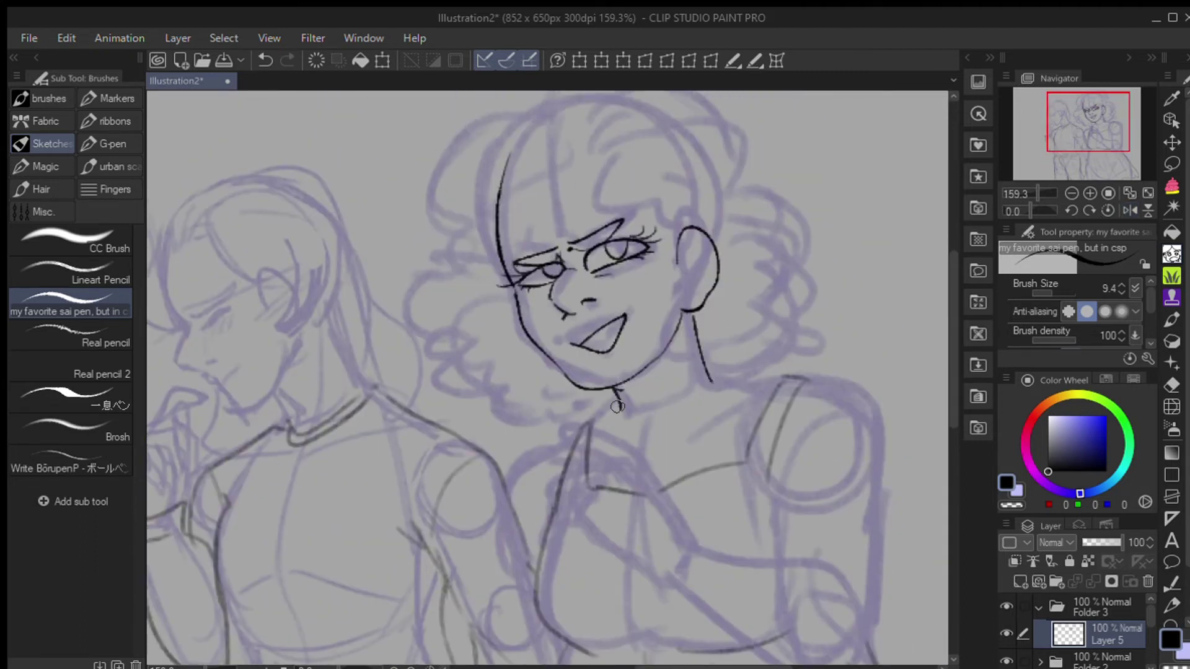
drag(620, 404, 590, 423)
drag(711, 382, 788, 386)
Step: Draw the rounded shoulder and upper-arm outlines on both sides of the curly-haired character, redoing the far one
mouse_move(799, 383)
mouse_down()
mouse_move(885, 477)
mouse_move(871, 526)
mouse_up()
key(ctrl+z)
mouse_move(585, 432)
mouse_down()
mouse_move(514, 522)
mouse_move(524, 582)
mouse_up()
key(ctrl+z)
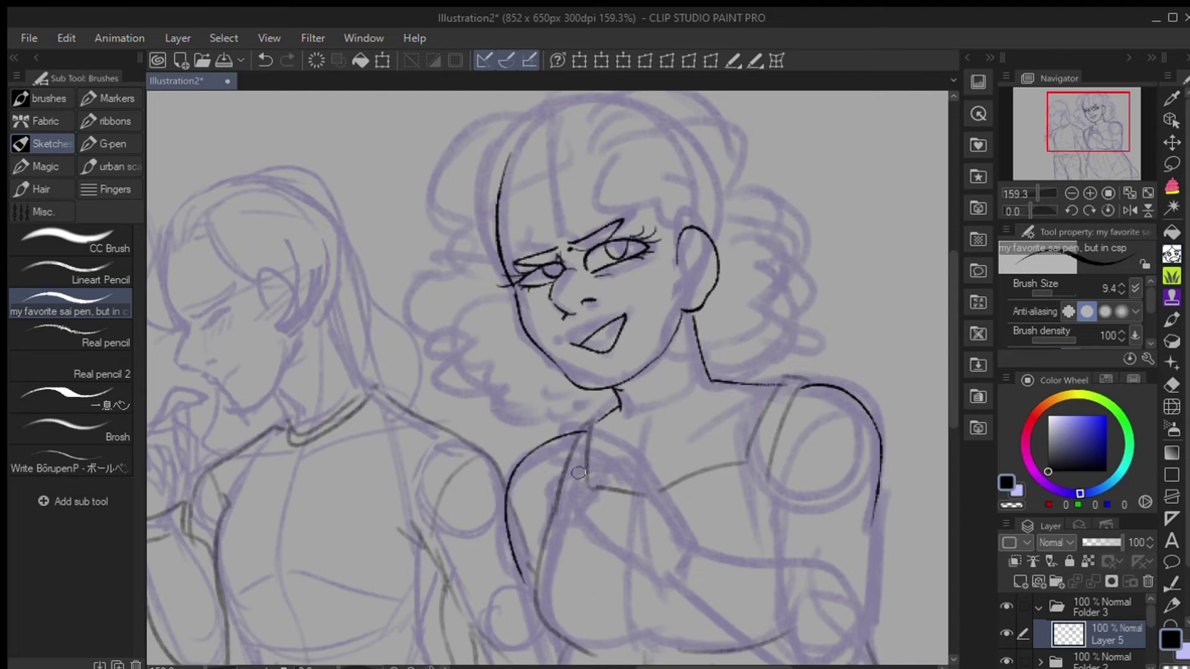
key(ctrl+z)
key(ctrl+z)
drag(590, 422, 517, 573)
Step: Draw the curly-haired character's collarbones and a muscle line at the base of the neck
drag(764, 395, 674, 446)
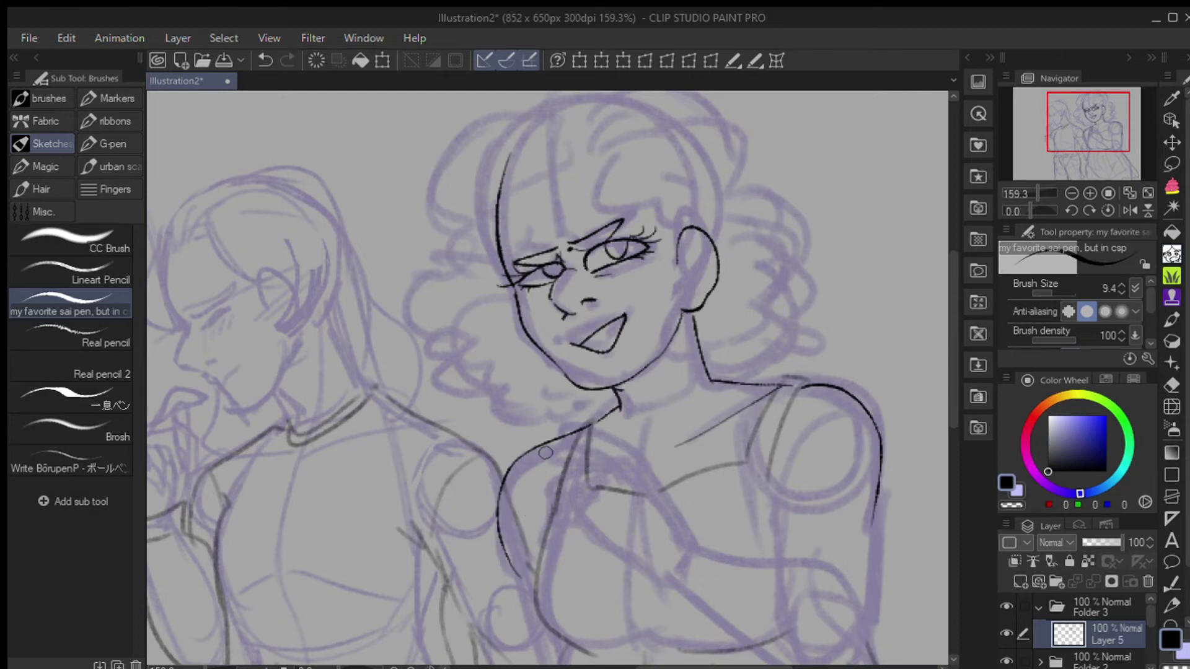
drag(549, 447, 639, 447)
scroll(655, 321, down, 3)
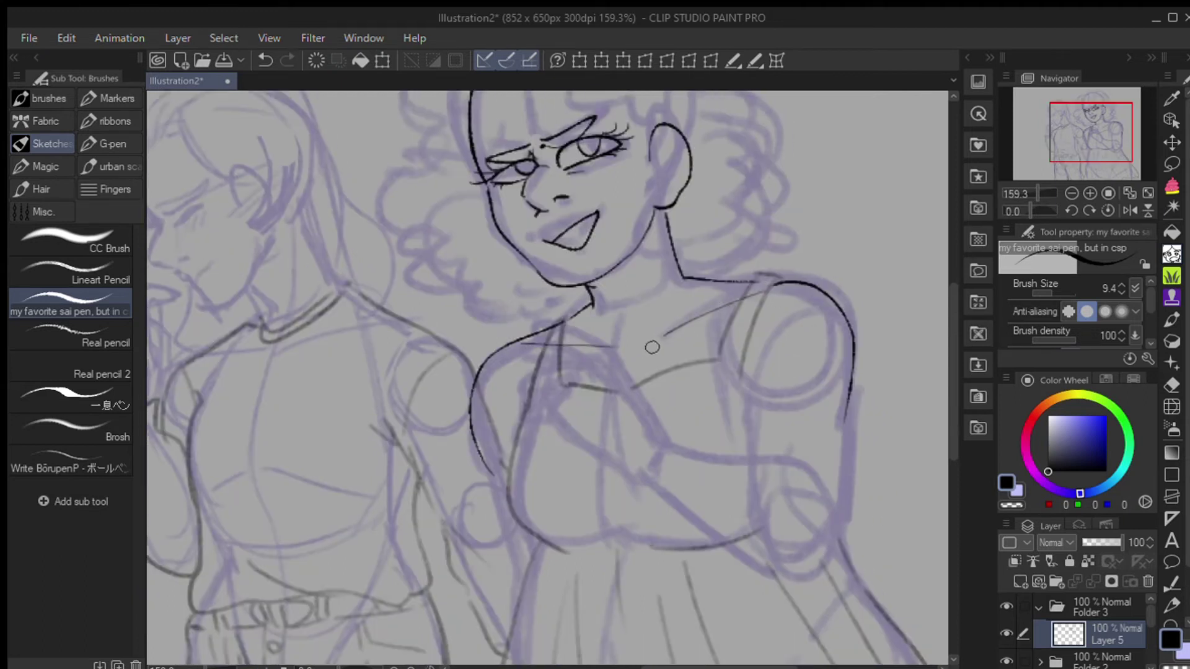
scroll(652, 347, up, 3)
drag(645, 328, 633, 416)
scroll(619, 297, down, 4)
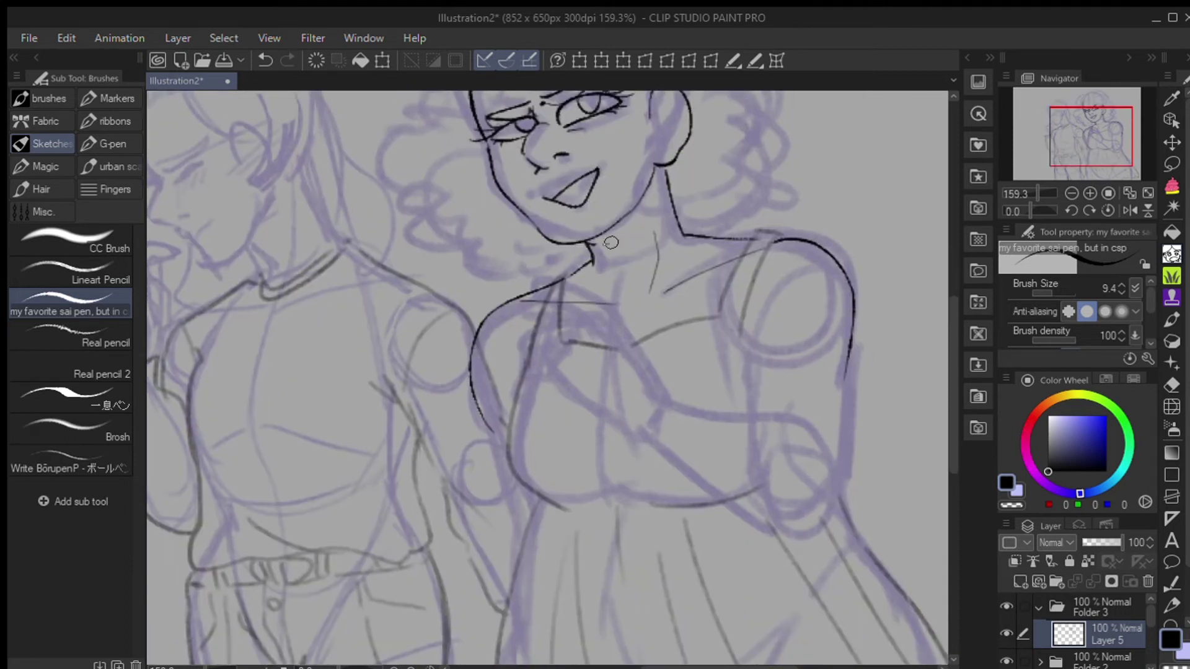
Step: Remove the redrawn open grin from the curly-haired character's face
scroll(627, 230, up, 4)
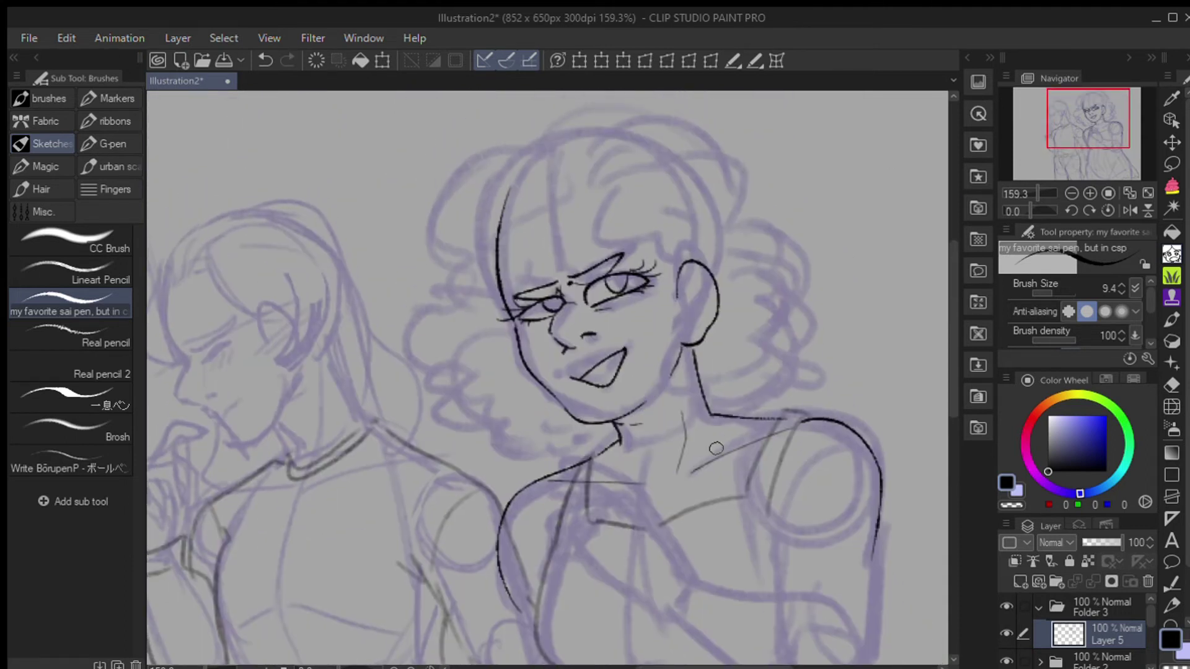
key(ctrl+z)
key(ctrl+z)
key(ctrl+y)
key(ctrl+z)
Step: Draw the curly-haired character's near arm around the elbow, both edges of the folded forearm and the inner upper-arm line
scroll(699, 496, down, 4)
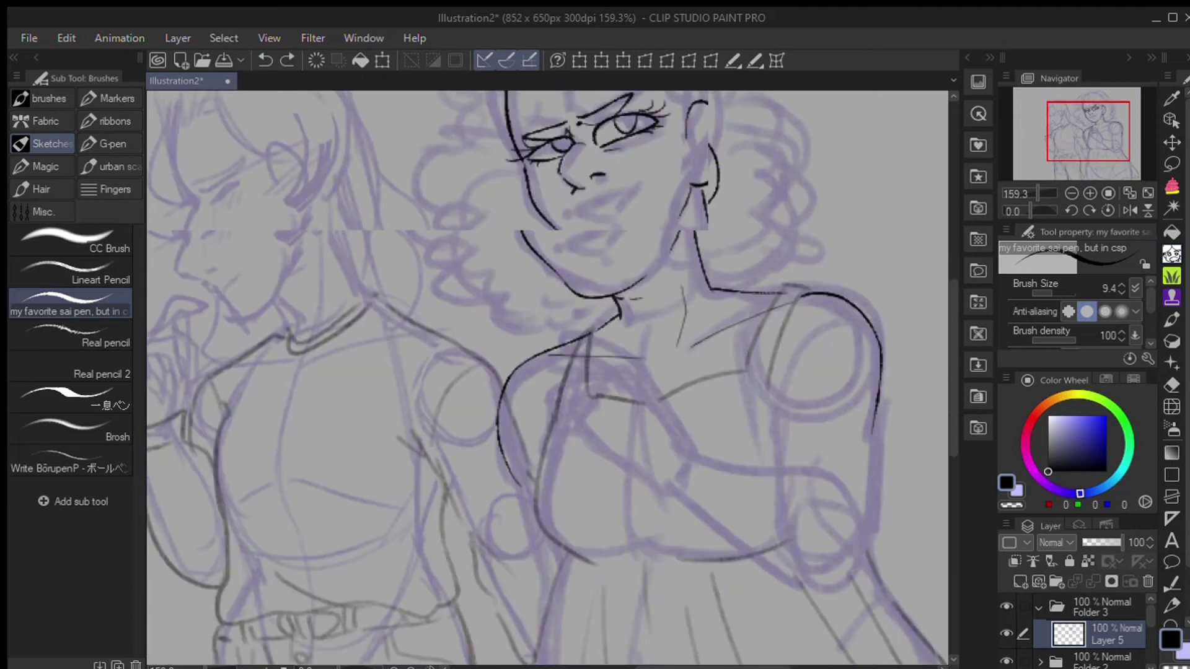
drag(815, 310, 806, 450)
drag(657, 344, 794, 390)
key(ctrl+z)
drag(642, 372, 788, 410)
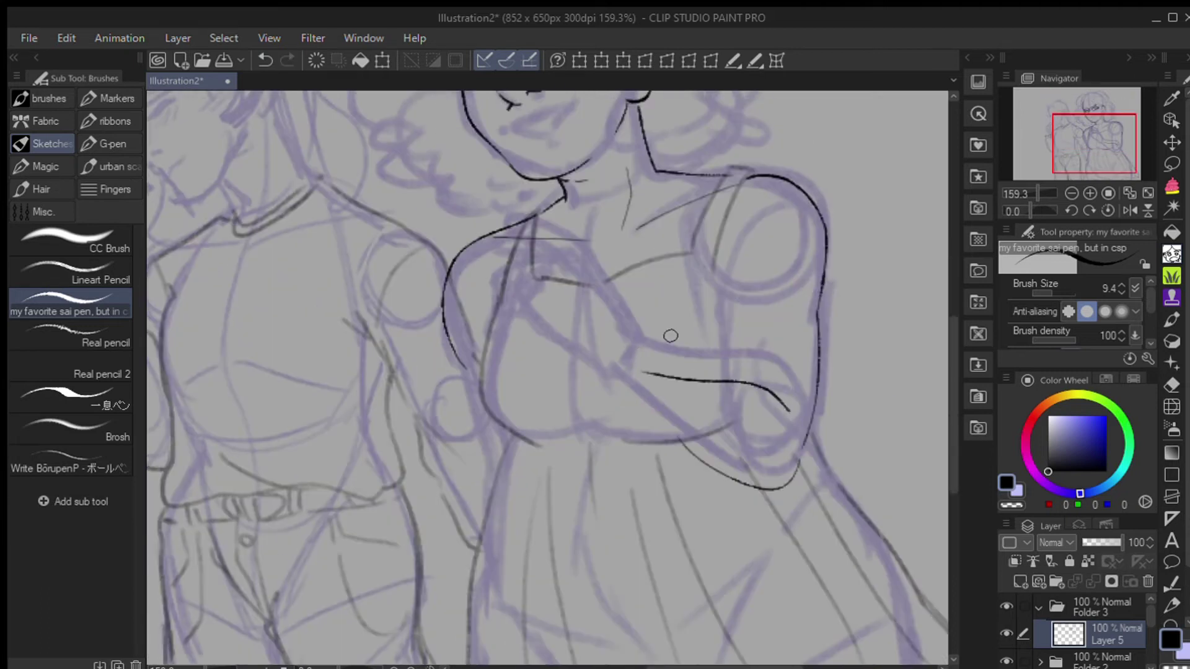
drag(607, 378, 800, 452)
drag(657, 342, 796, 396)
key(ctrl+z)
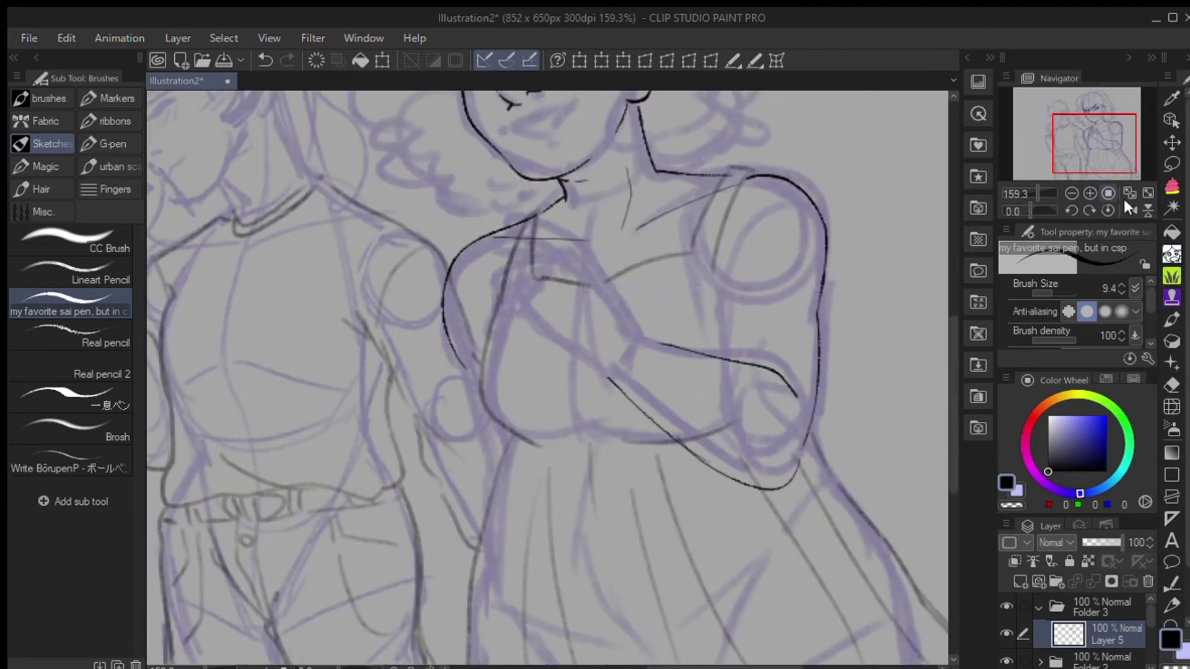
drag(720, 307, 785, 426)
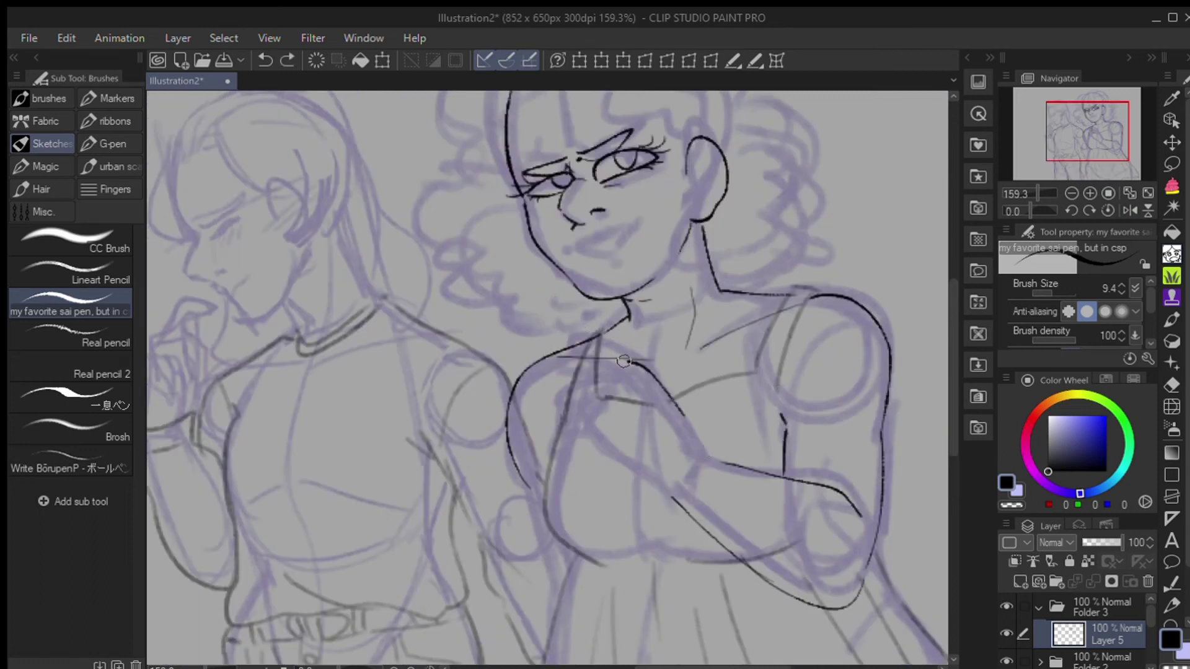
Step: Draw the index finger and the first curled finger of the curly-haired character's raised hand
drag(588, 329, 689, 428)
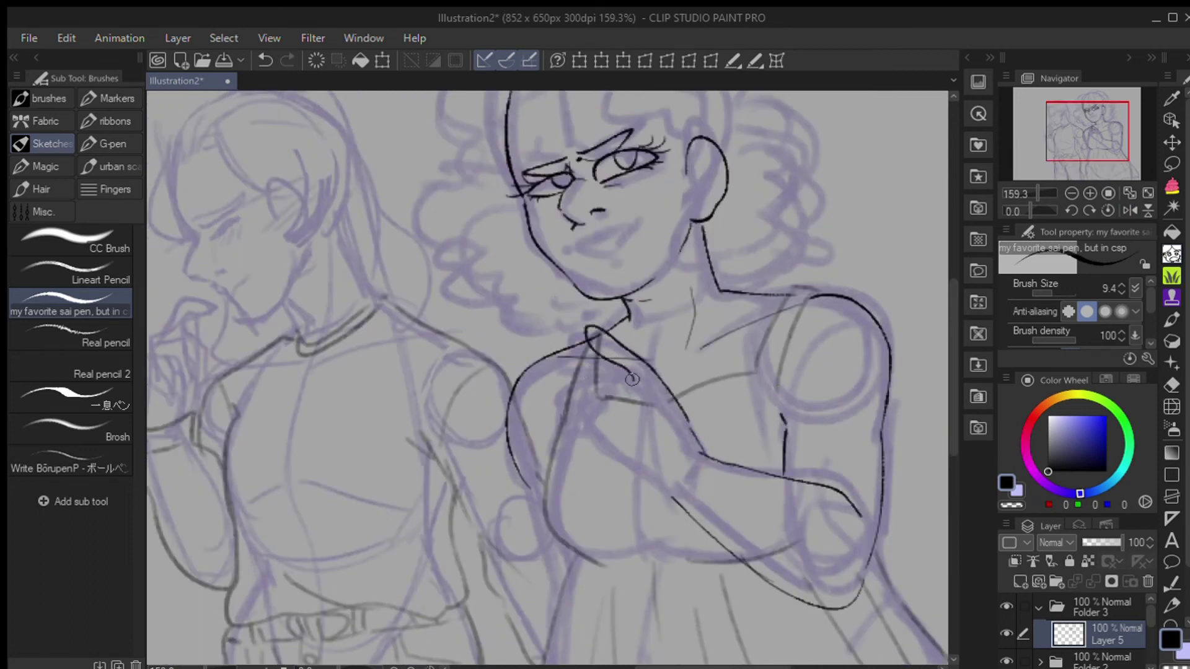
drag(632, 379, 563, 401)
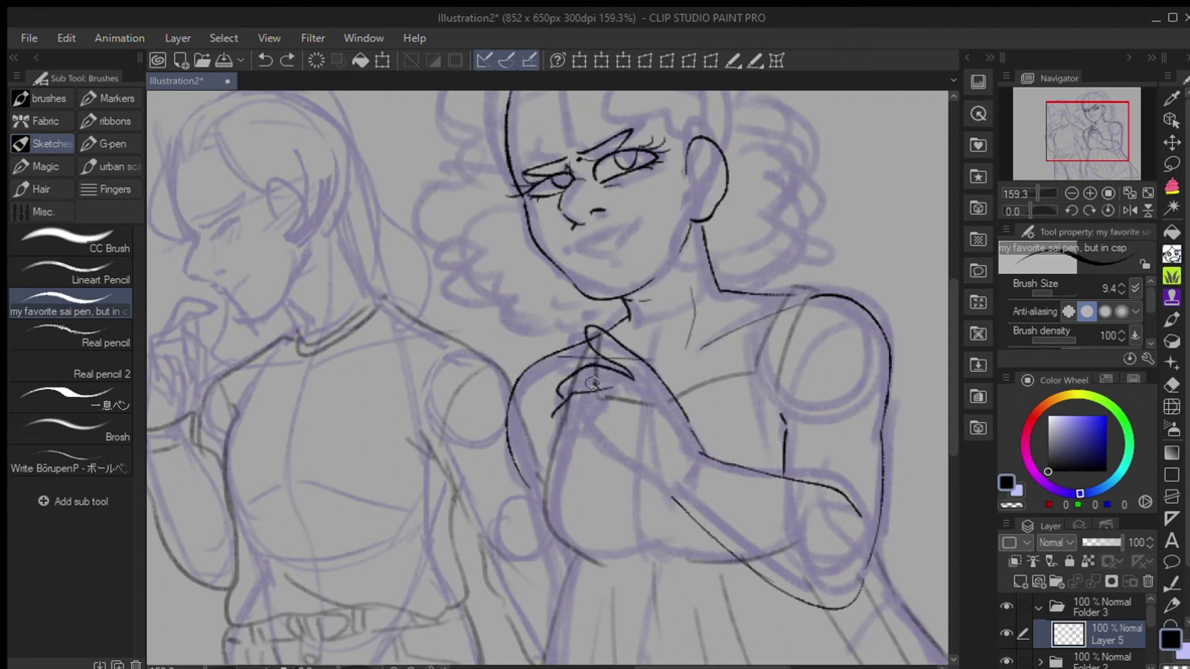
scroll(566, 395, up, 3)
scroll(567, 396, up, 1)
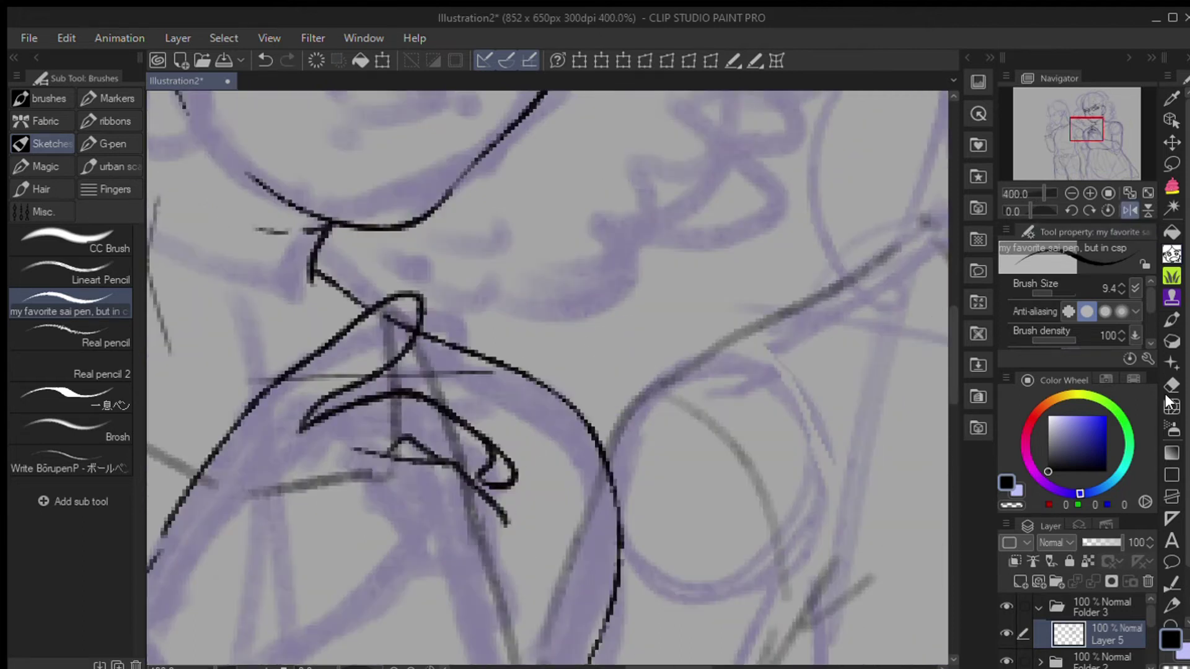
Step: Erase the overlapping lines around the raised hand's index finger and redraw its lower edge
key(e)
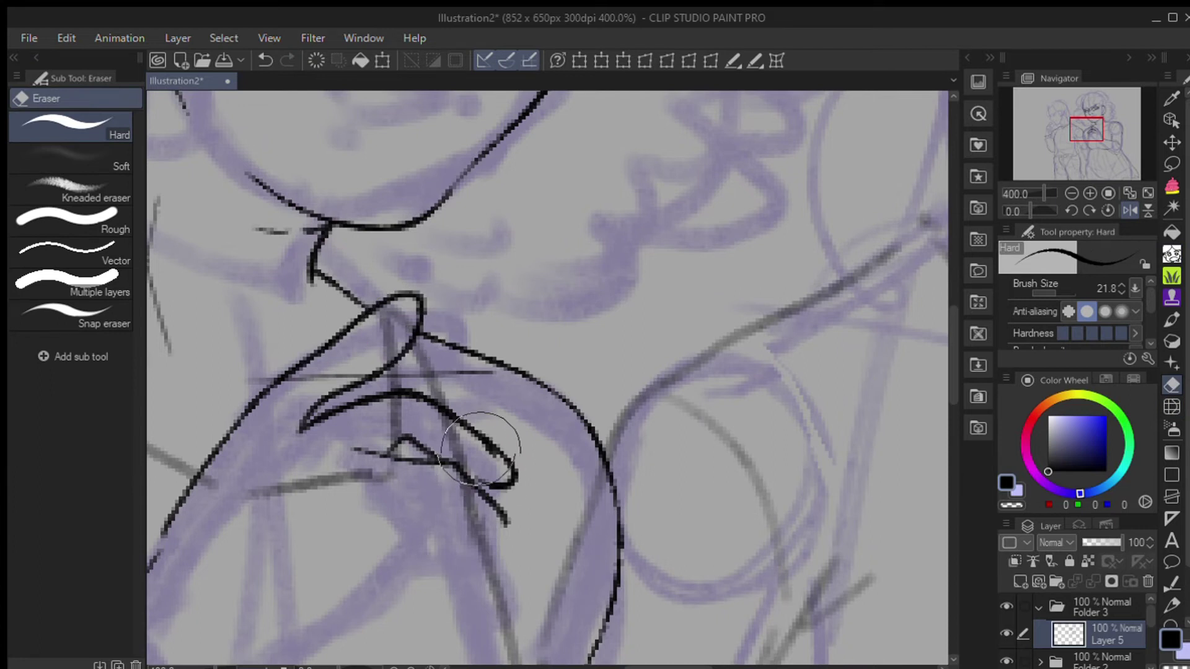
mouse_move(399, 331)
mouse_down()
mouse_move(318, 371)
mouse_move(318, 359)
mouse_move(282, 374)
mouse_up()
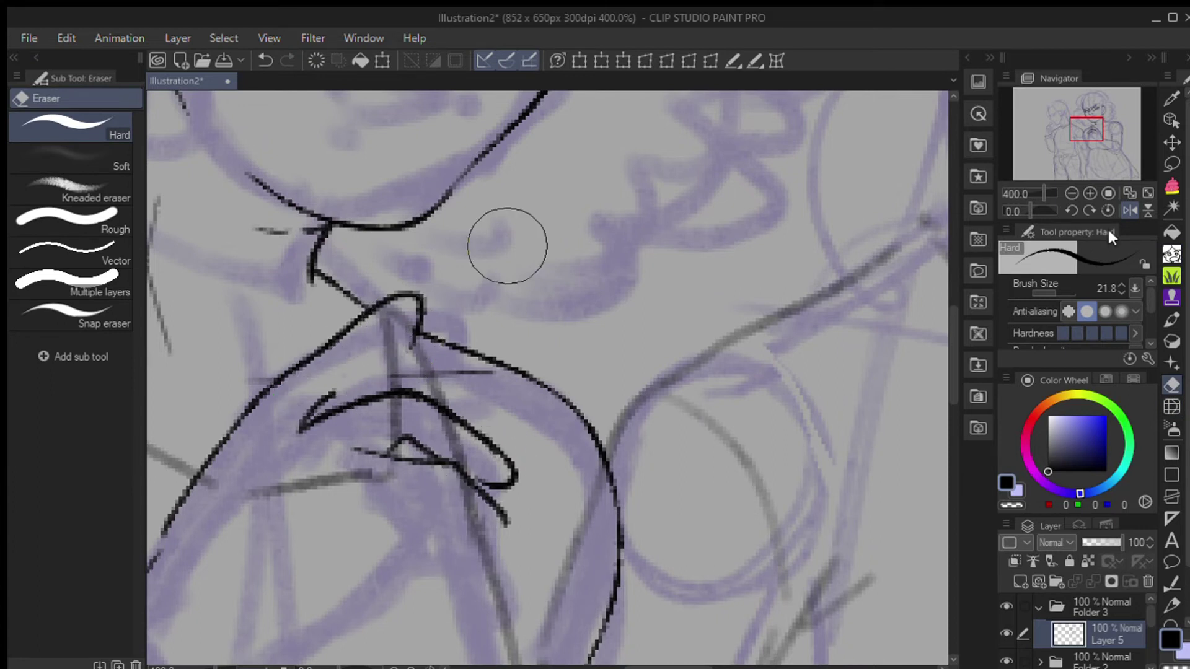
key(p)
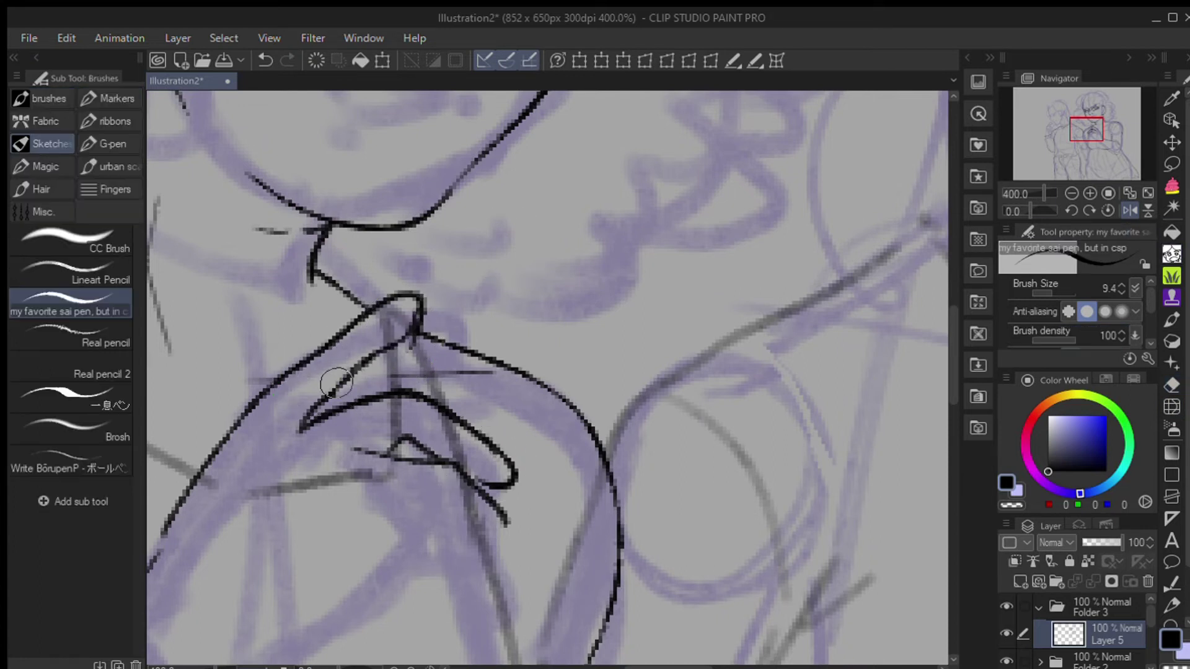
key(e)
drag(1085, 129, 1093, 133)
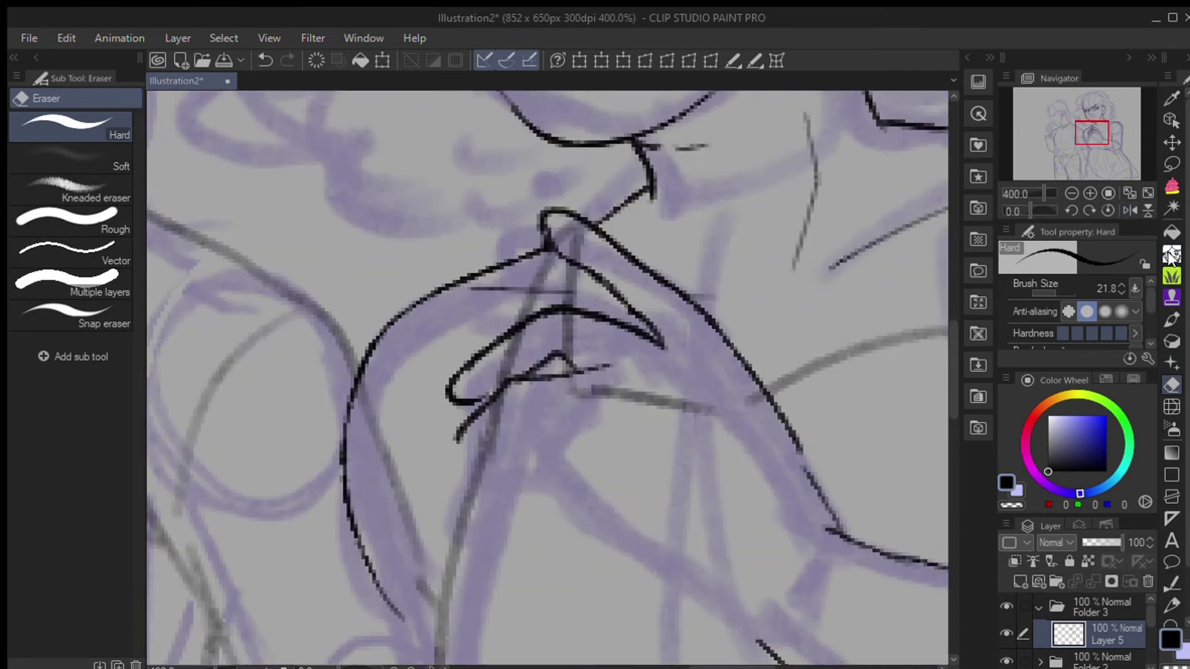
key(p)
scroll(557, 310, down, 2)
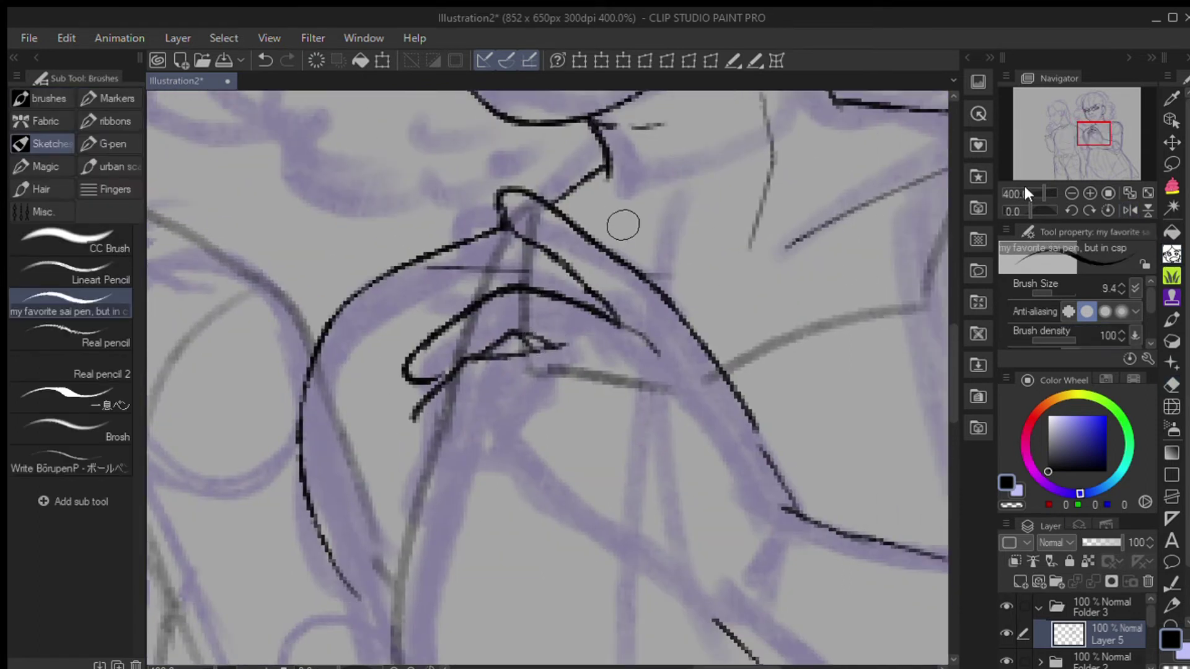
Step: Draw the remaining curled fingers of the raised hand and the lower edge of the palm down to the wrist
key(ctrl+z)
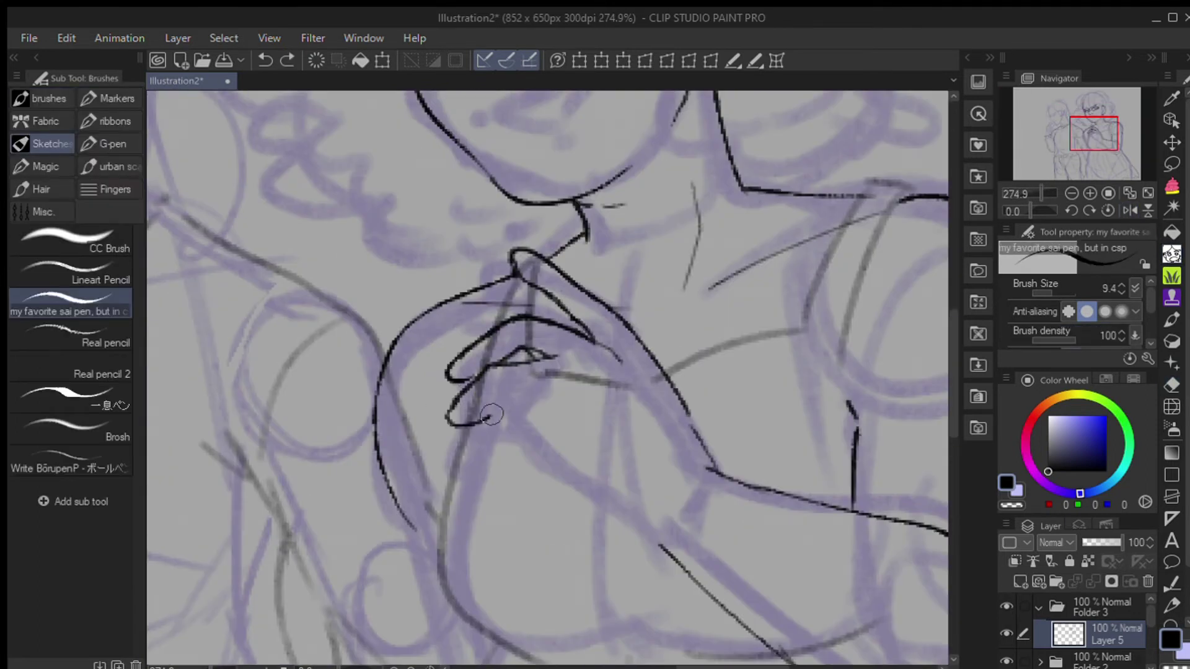
mouse_move(483, 371)
mouse_down()
mouse_move(496, 409)
mouse_move(560, 387)
mouse_move(462, 441)
mouse_move(505, 434)
mouse_up()
key(ctrl+z)
key(ctrl+z)
key(ctrl+z)
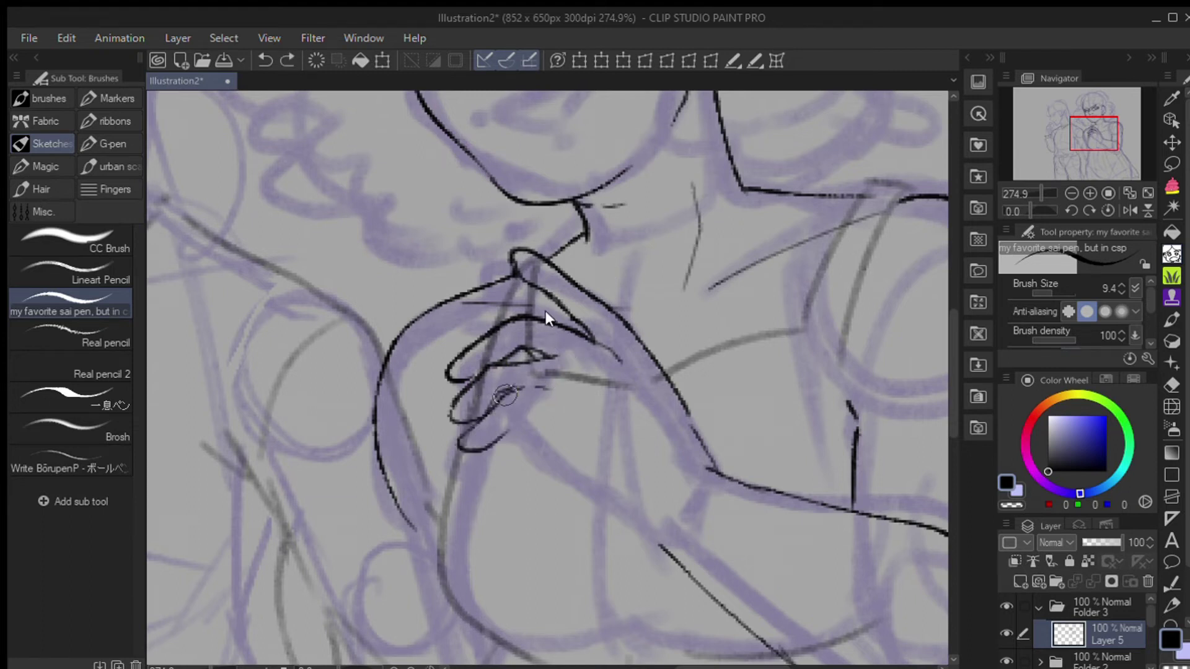
key(ctrl+y)
key(ctrl+y)
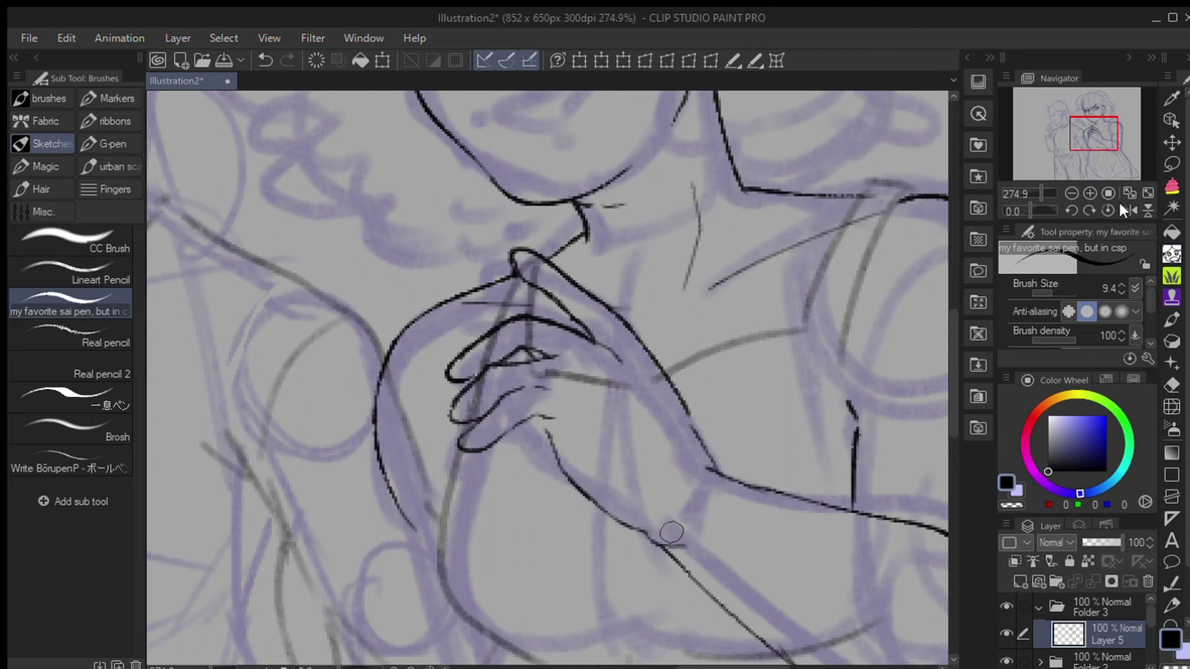
Step: Check the raised hand in a mirrored view and add short crease lines across the palm
click(1129, 211)
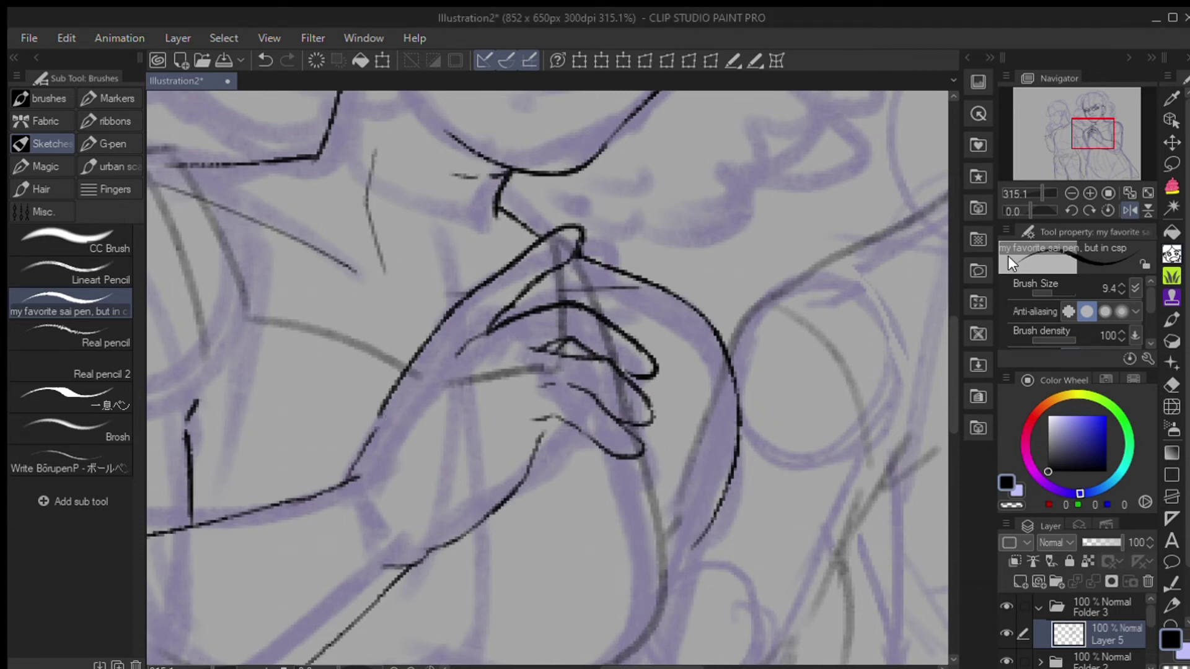
click(1130, 211)
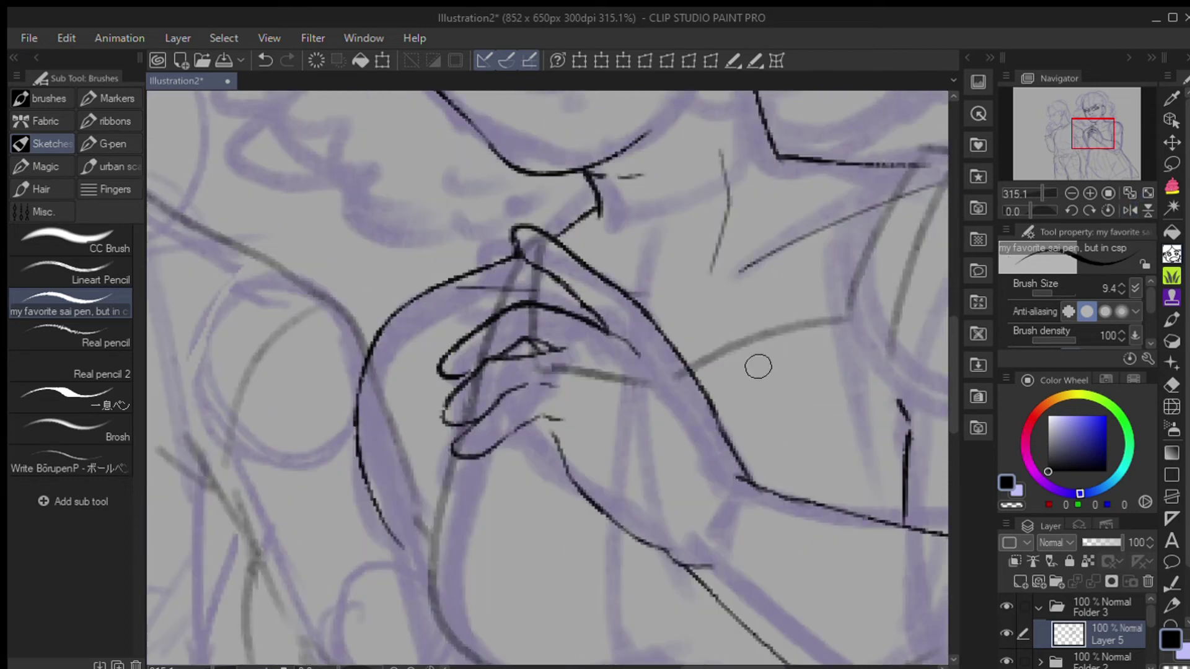
drag(573, 389, 623, 416)
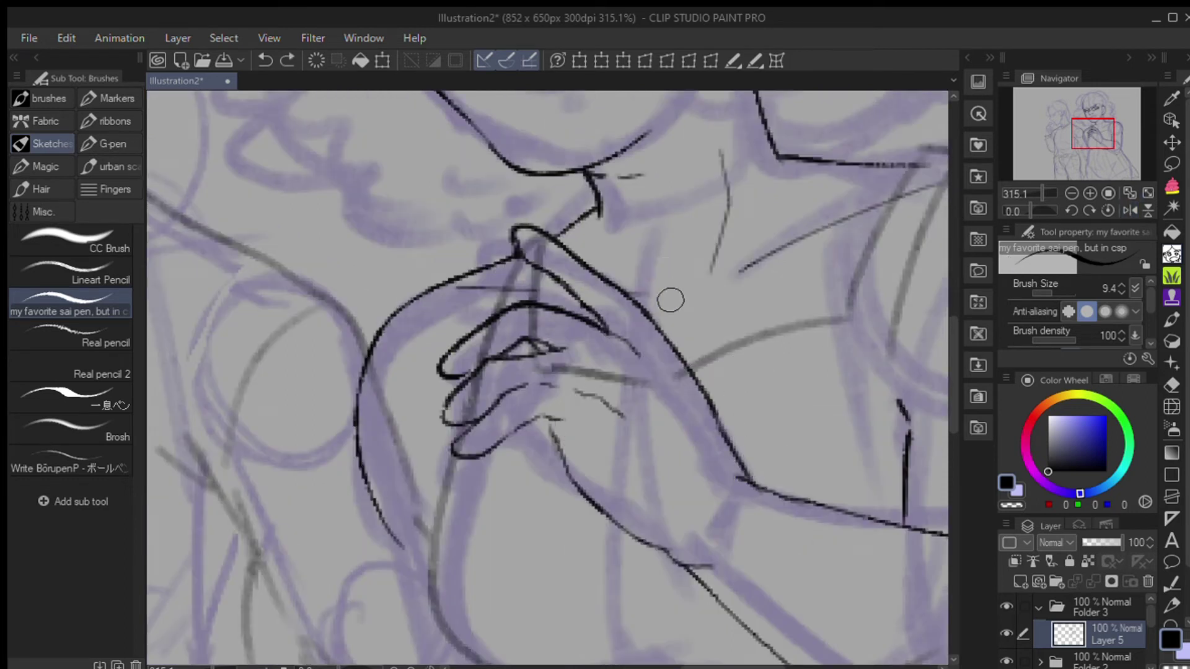
drag(564, 346, 626, 367)
mouse_move(1043, 192)
mouse_down()
mouse_move(1020, 186)
mouse_move(1036, 178)
mouse_up()
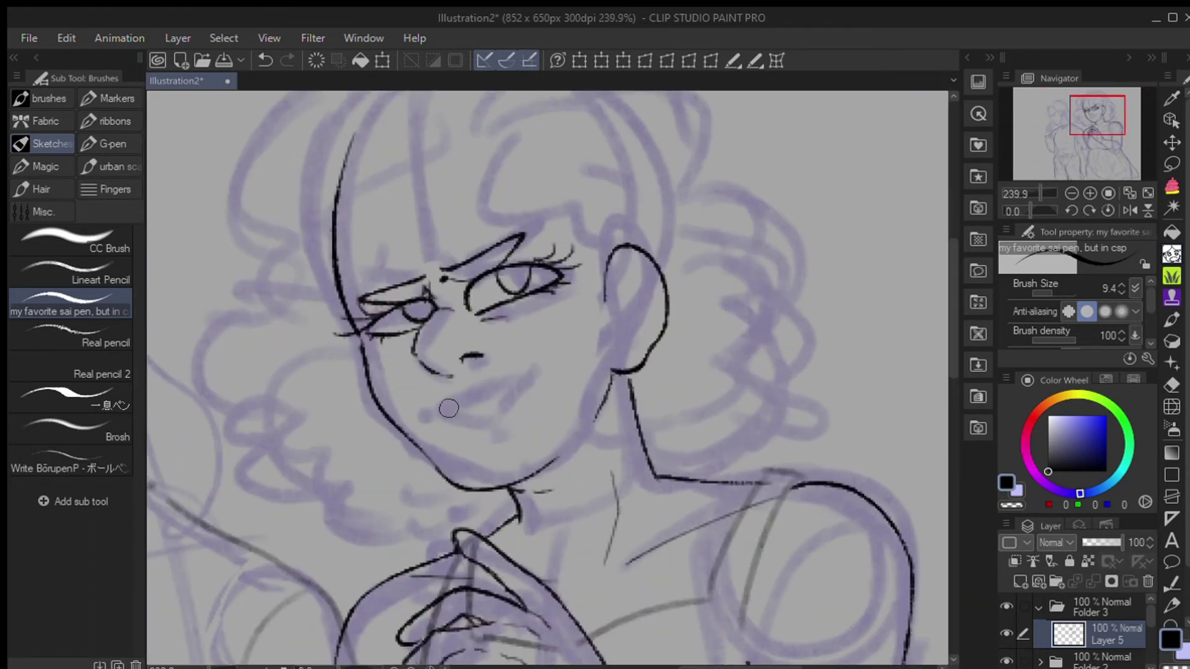
Step: Redraw the curly-haired character's face with an open smile and curved, half-lidded eye outlines
drag(438, 411, 441, 410)
mouse_move(531, 266)
mouse_down()
mouse_move(393, 282)
mouse_move(423, 238)
mouse_up()
mouse_move(474, 293)
mouse_down()
mouse_move(574, 278)
mouse_move(502, 318)
mouse_move(358, 334)
mouse_up()
click(1129, 210)
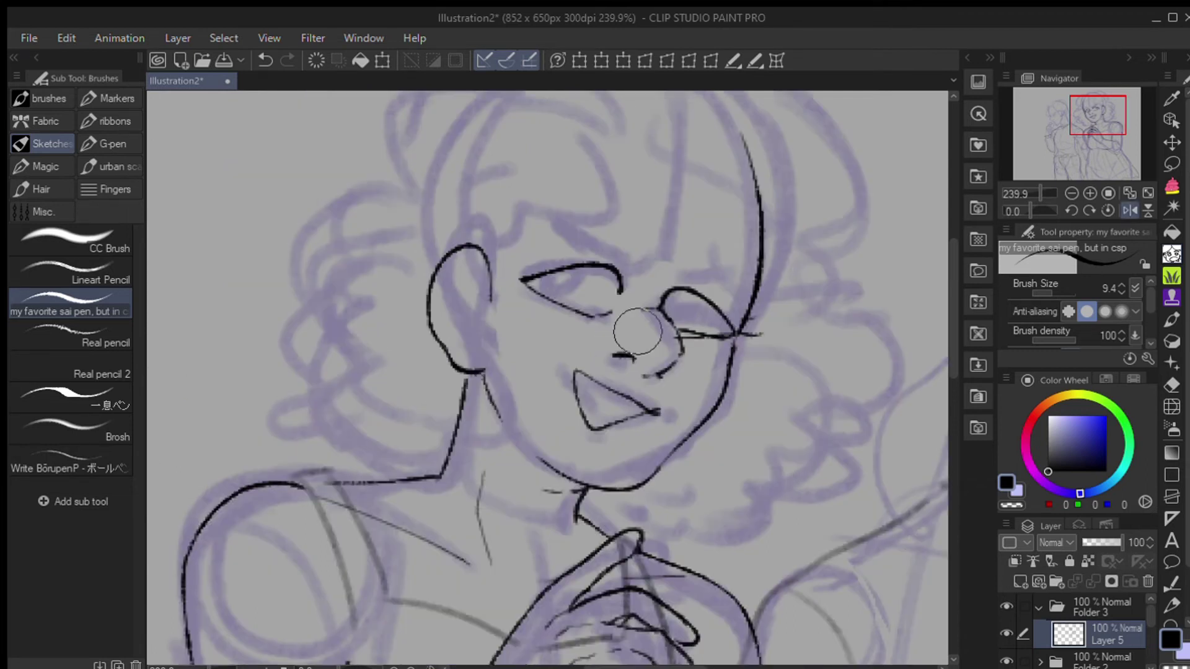
Step: Clean up the line around the nostril and draw eyelashes at the outer corners of both eyes
key(e)
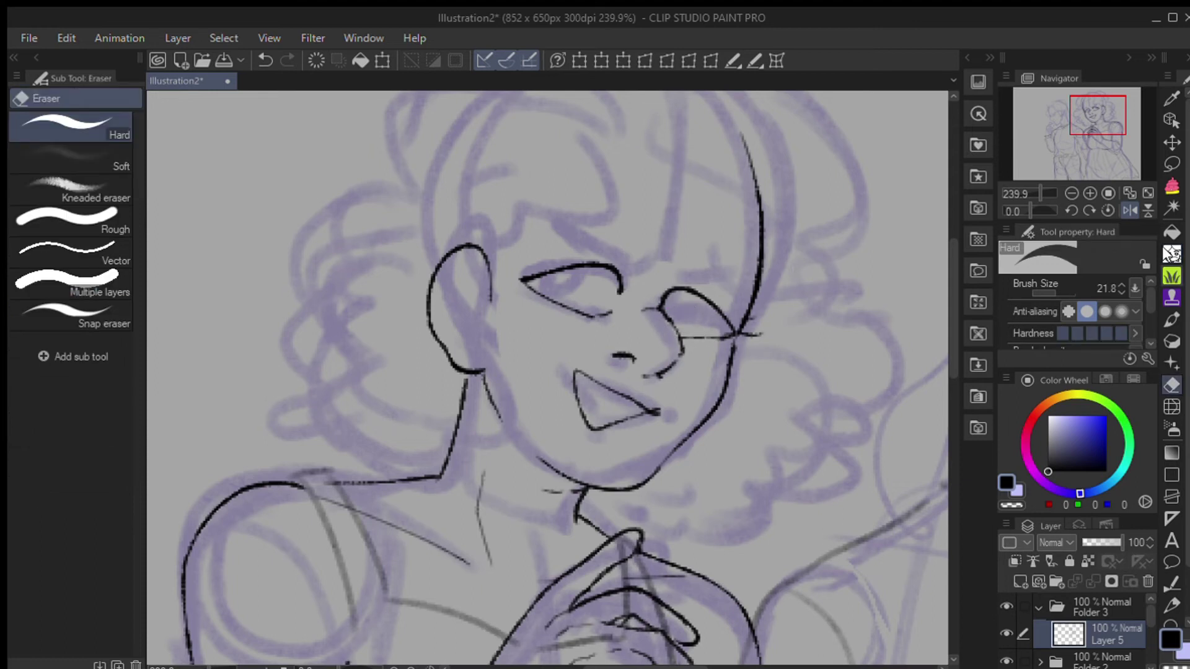
key(b)
drag(509, 252, 532, 273)
drag(500, 265, 552, 271)
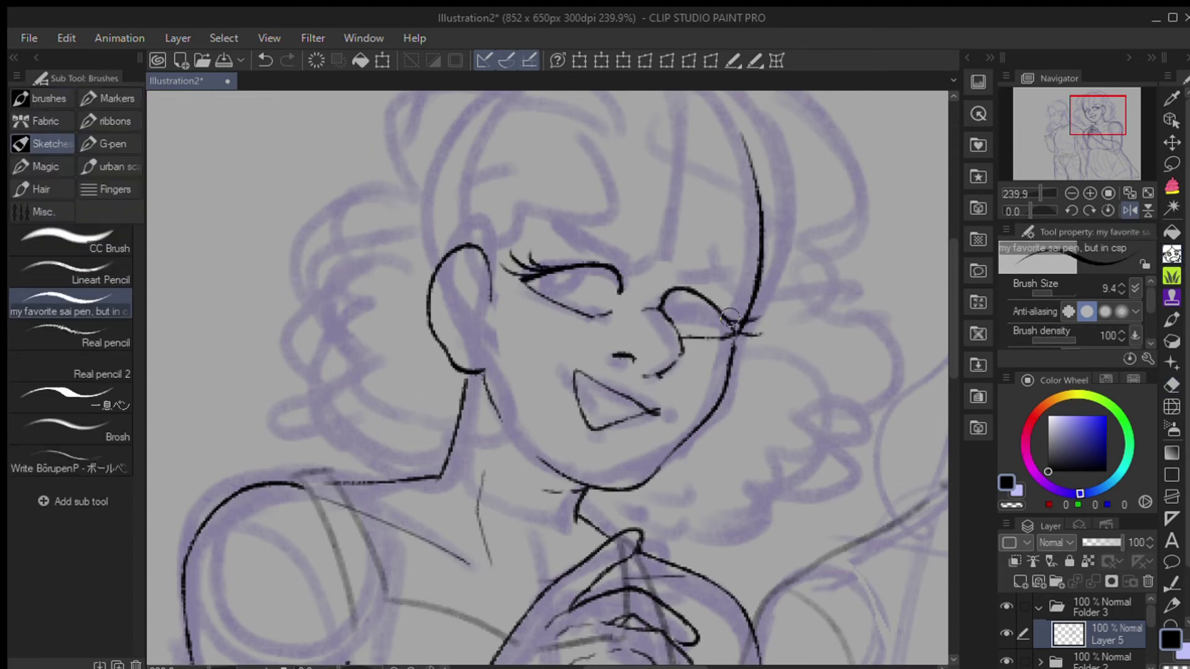
drag(706, 338, 725, 354)
Step: Draw the curly-haired character's thin, slanted eyebrows above both eyes
drag(551, 234, 740, 290)
key(ctrl+z)
drag(671, 268, 743, 291)
key(h)
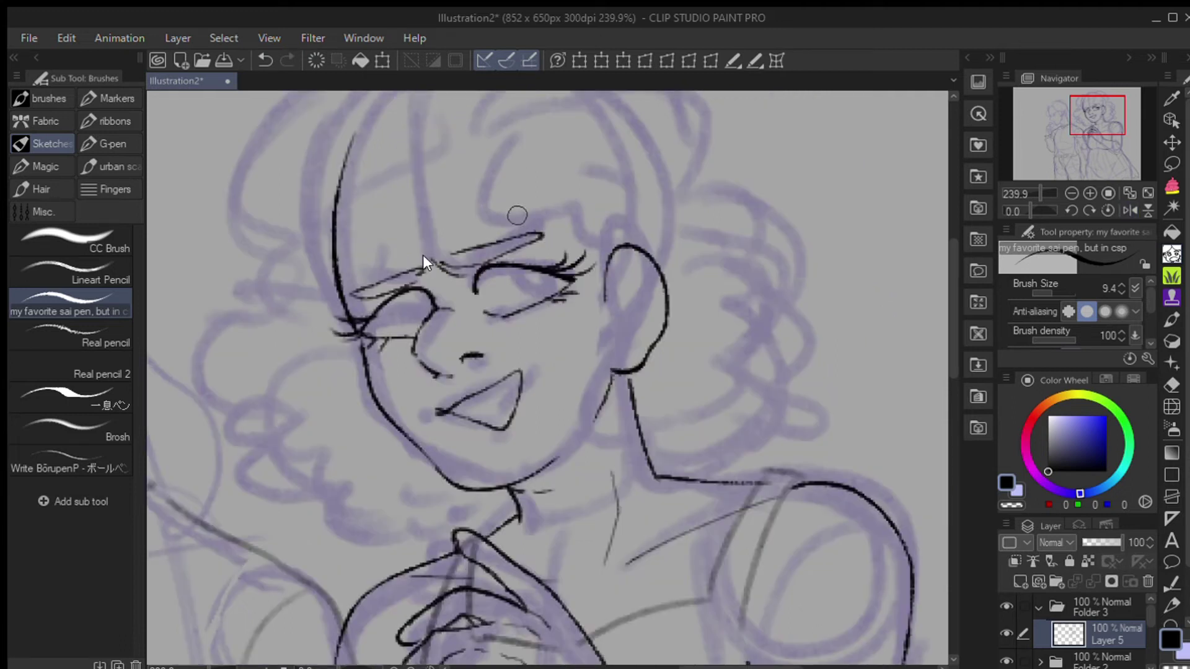
Step: Draw the crease between the curly-haired character's eyebrows and rework the line of the nose bridge
drag(427, 270, 425, 284)
mouse_move(437, 270)
mouse_down()
mouse_move(448, 276)
mouse_move(434, 366)
mouse_up()
drag(418, 316, 465, 357)
key(ctrl+z)
key(ctrl+z)
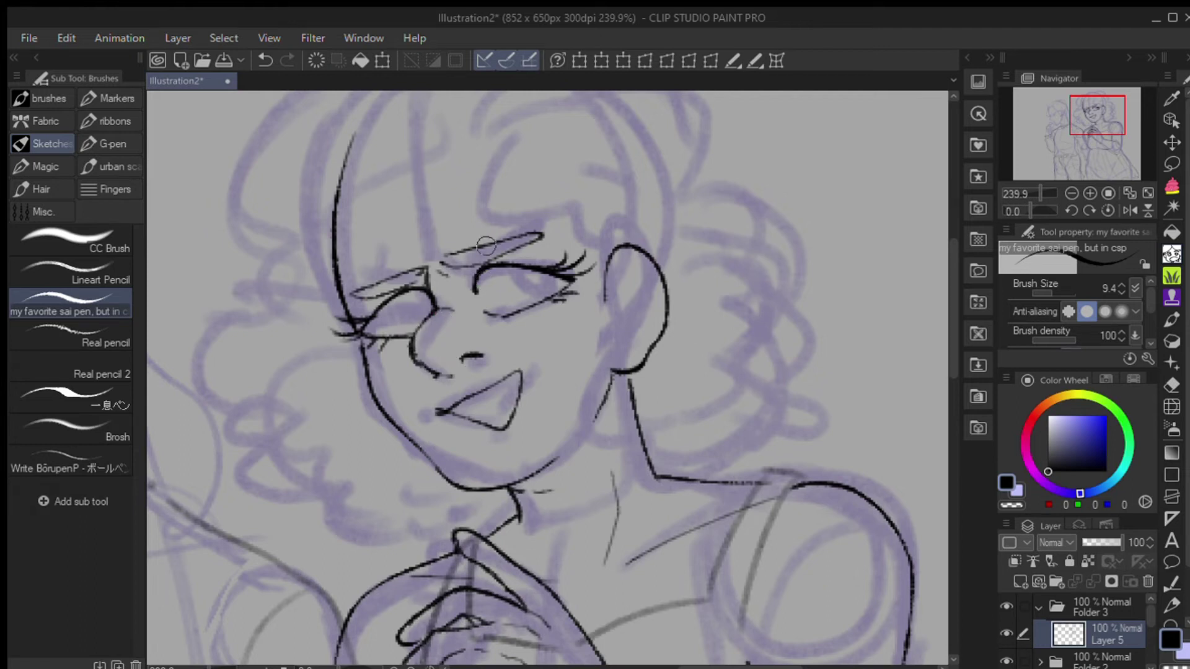
Step: Draw the irises in both eyes and narrow the curly-haired character's mouth into a slanted smirk with a lower-lip line
drag(522, 276, 546, 280)
drag(414, 292, 433, 298)
key(ctrl+y)
key(ctrl+y)
key(ctrl+y)
key(ctrl+y)
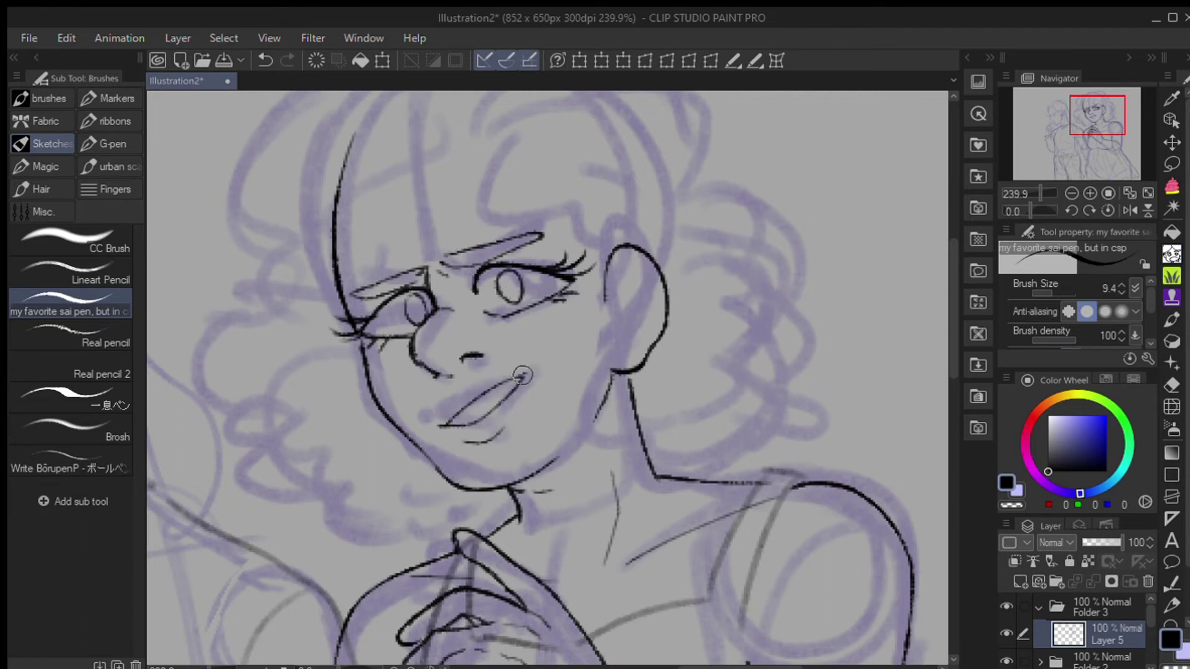
Step: Draw the inner fold lines of the curly-haired character's ear
drag(1048, 193, 1028, 193)
mouse_move(1097, 114)
mouse_down()
mouse_move(1095, 149)
mouse_move(1065, 131)
mouse_up()
mouse_move(722, 284)
mouse_down()
mouse_move(718, 310)
mouse_move(724, 303)
mouse_up()
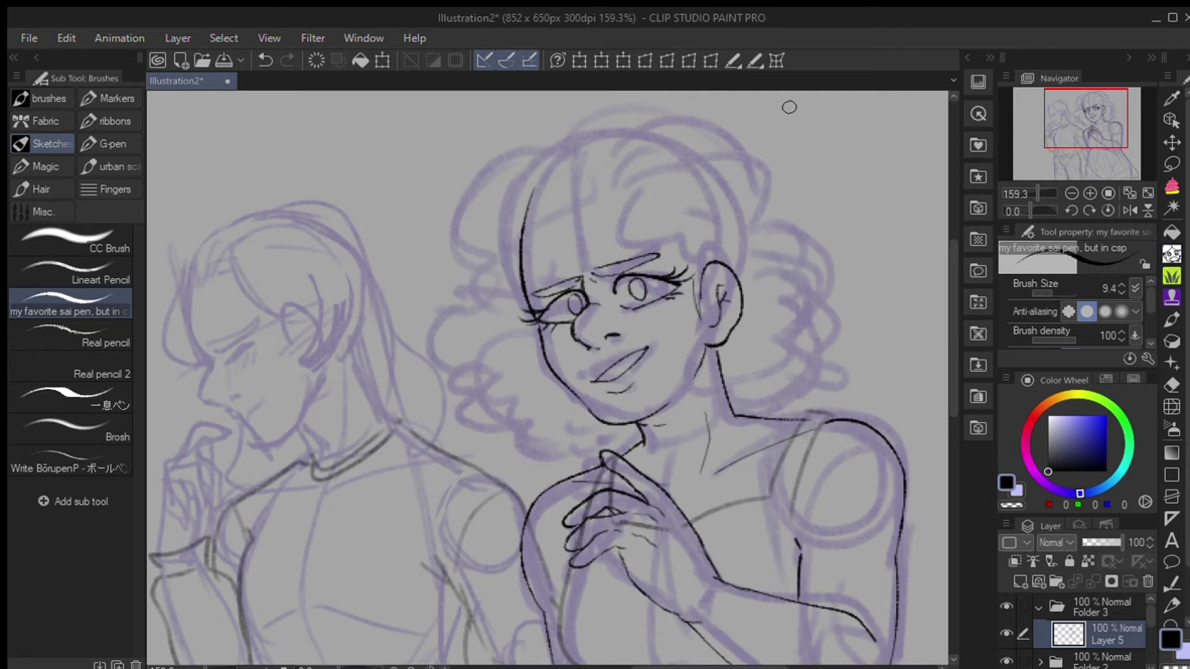
Step: Draw the other character's face profile with forehead, nose, nostril, lips, slanted smile, chin and jaw
drag(1075, 142, 1052, 139)
scroll(1035, 181, up, 3)
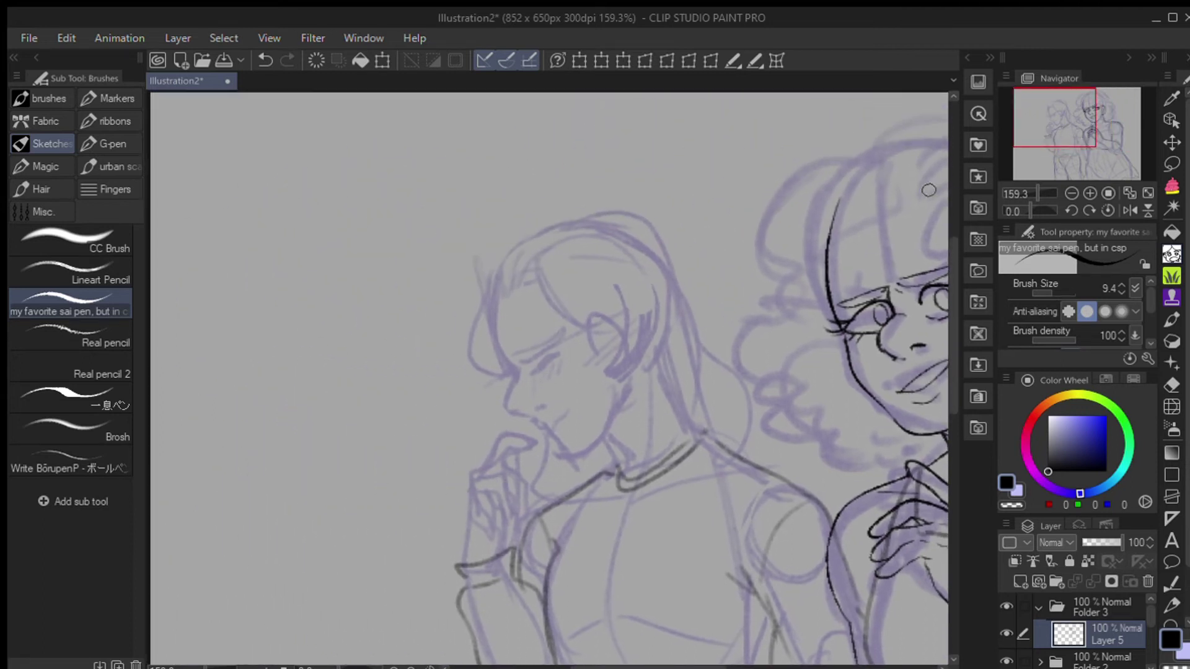
scroll(1035, 180, up, 1)
mouse_move(399, 248)
mouse_down()
mouse_move(426, 370)
mouse_move(461, 439)
mouse_up()
drag(473, 426, 491, 423)
drag(468, 446, 474, 461)
mouse_move(530, 420)
mouse_down()
mouse_move(494, 460)
mouse_move(608, 409)
mouse_up()
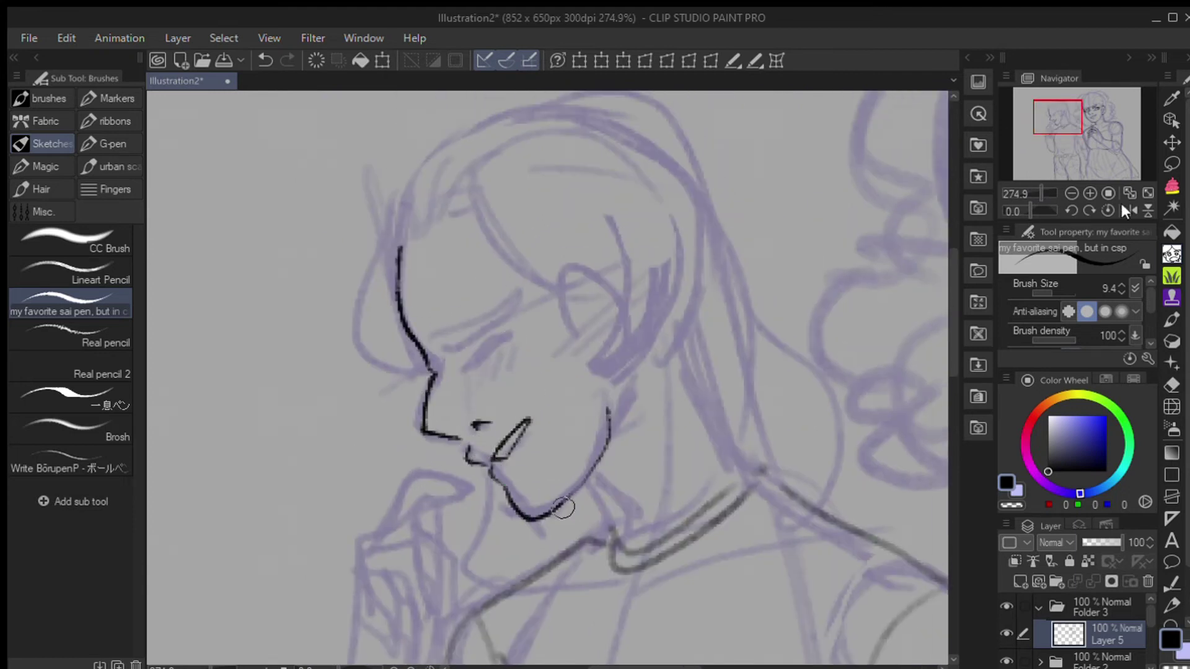
Step: Draw the profile character's ear with its inner folds, the thick closed eyelid and the eyebrow
key(h)
drag(510, 335, 489, 380)
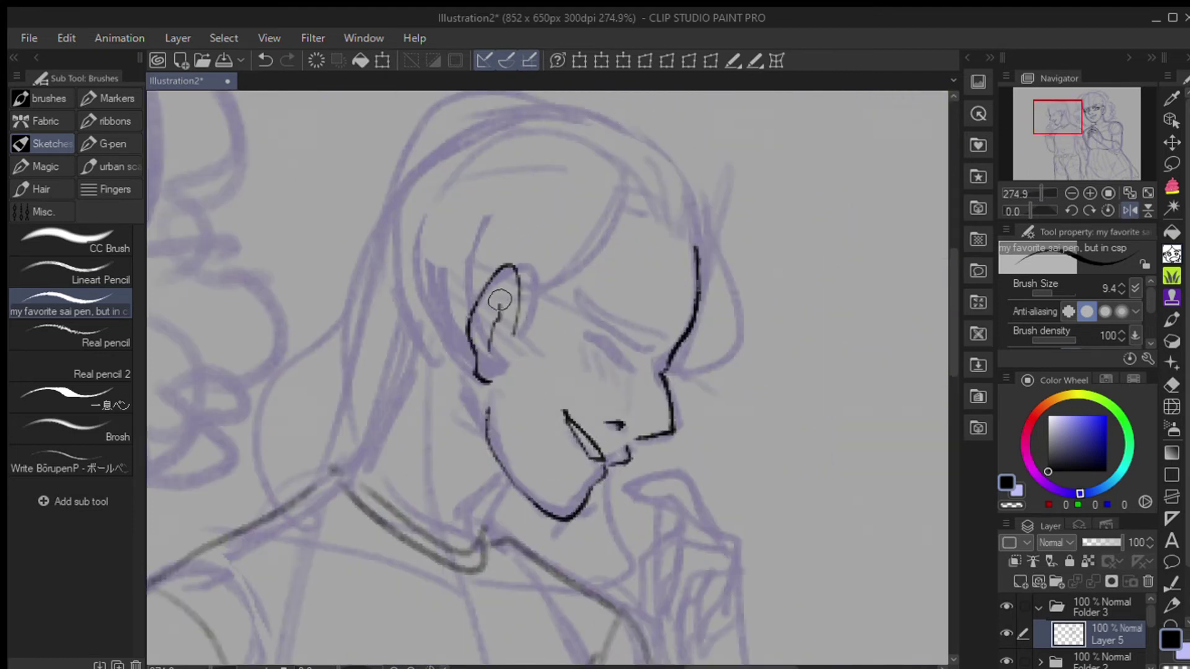
drag(489, 294, 498, 319)
drag(578, 340, 631, 370)
mouse_move(583, 338)
mouse_down()
mouse_move(635, 369)
mouse_move(616, 350)
mouse_move(628, 403)
mouse_up()
drag(585, 316, 664, 346)
key(h)
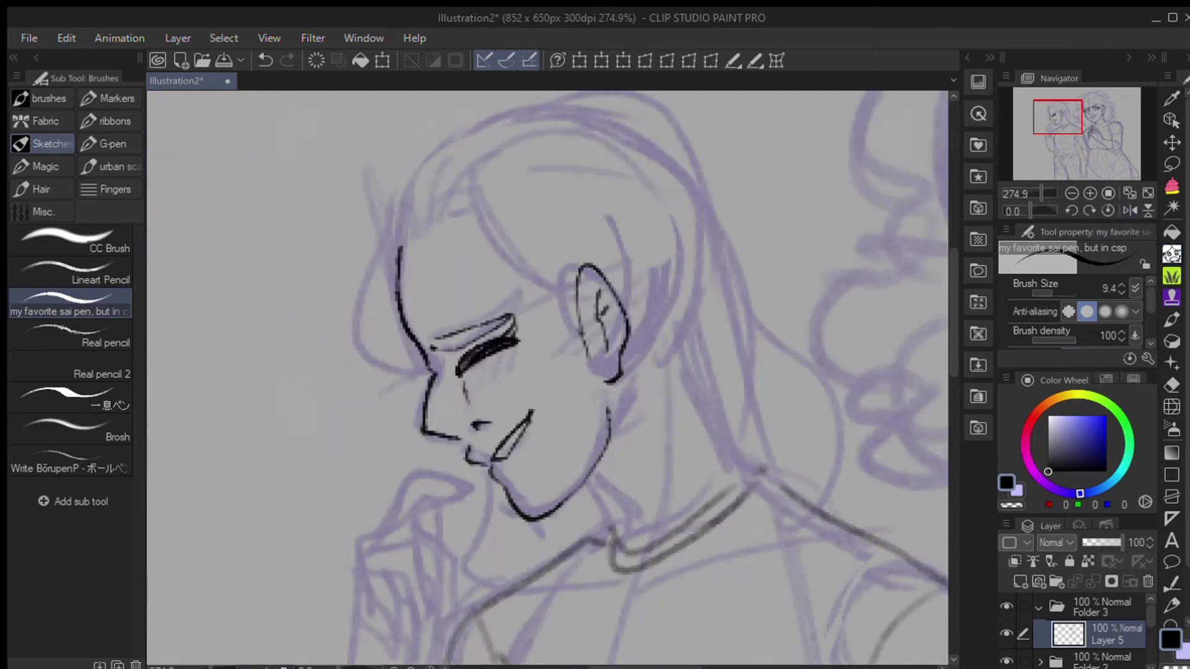
Step: Redo the profile character's smile slightly smaller and add short blush lines below the closed eye
key(ctrl+z)
mouse_move(490, 464)
mouse_down()
mouse_move(515, 417)
mouse_move(502, 462)
mouse_up()
key(ctrl+z)
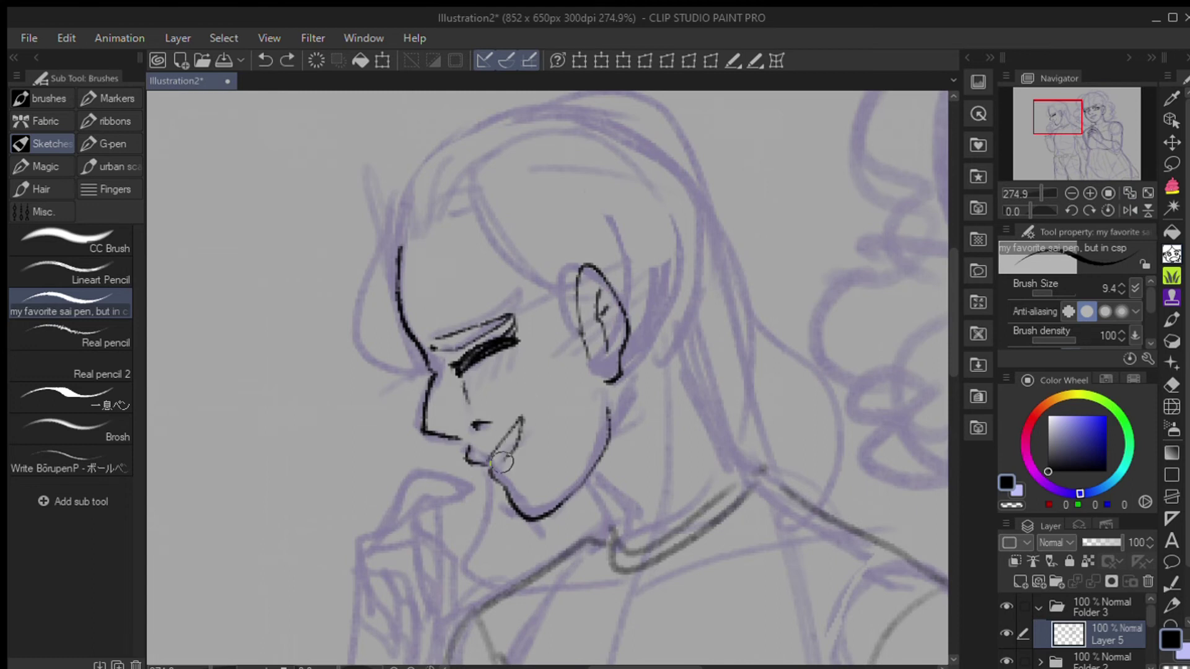
drag(474, 371, 479, 403)
Step: Select the inked profile head with the Lasso, adjust its placement over the sketch and deselect it
scroll(1029, 183, down, 3)
click(1172, 164)
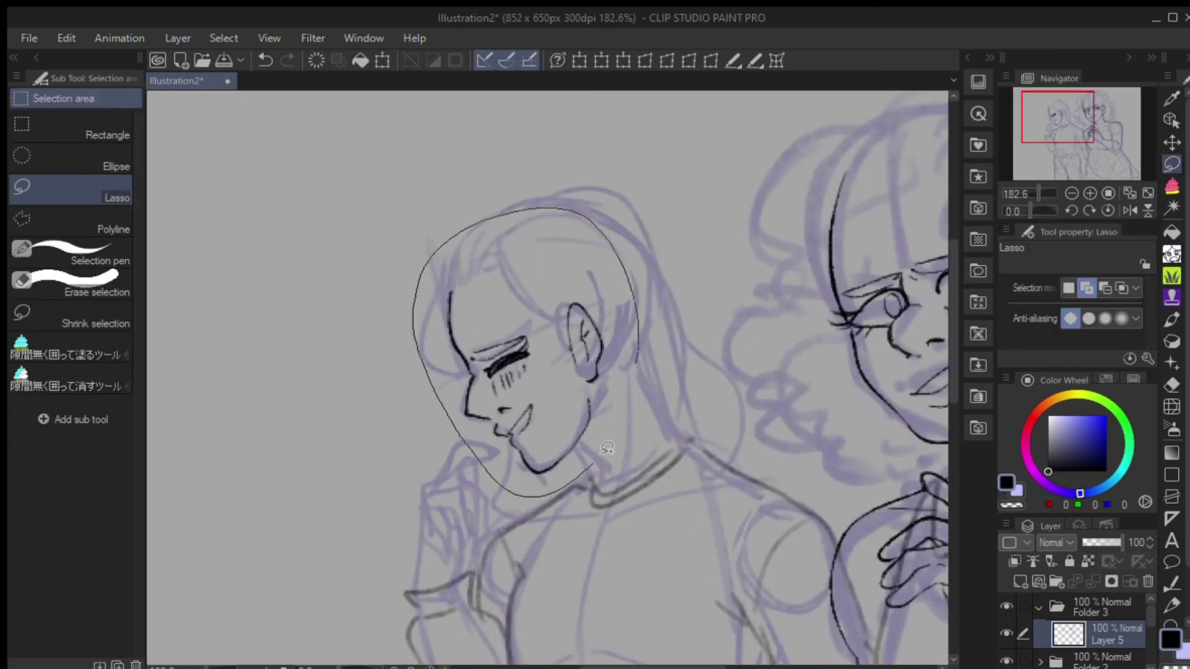
drag(632, 297, 636, 329)
key(k)
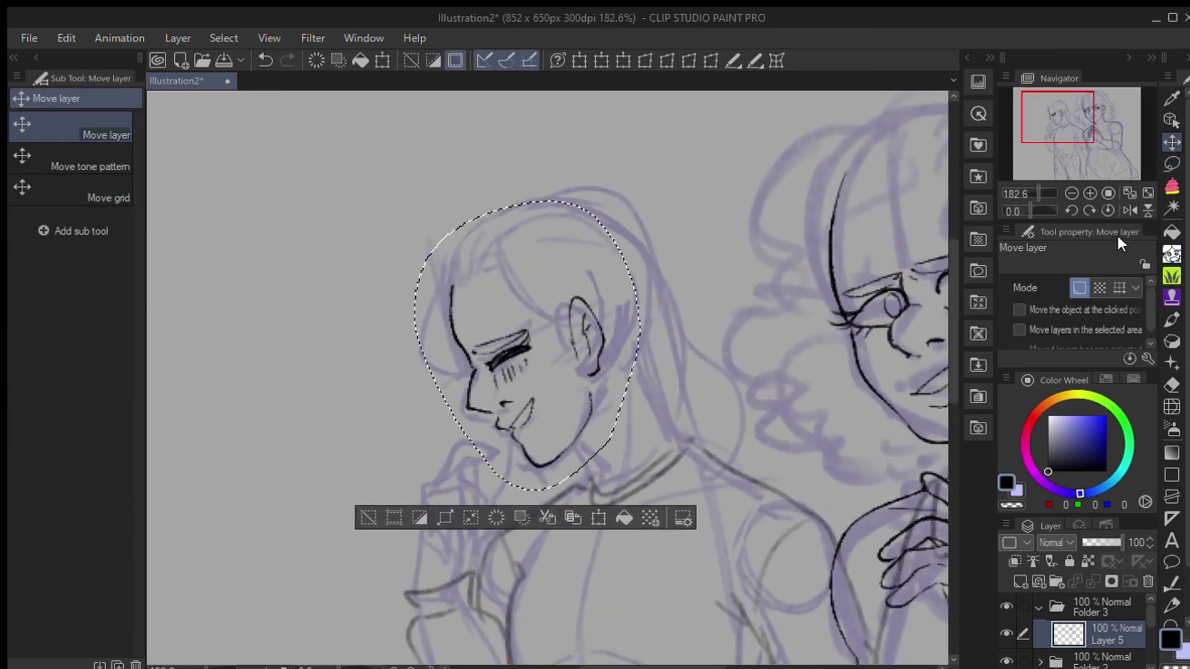
key(ctrl+t)
key(Return)
key(ctrl+d)
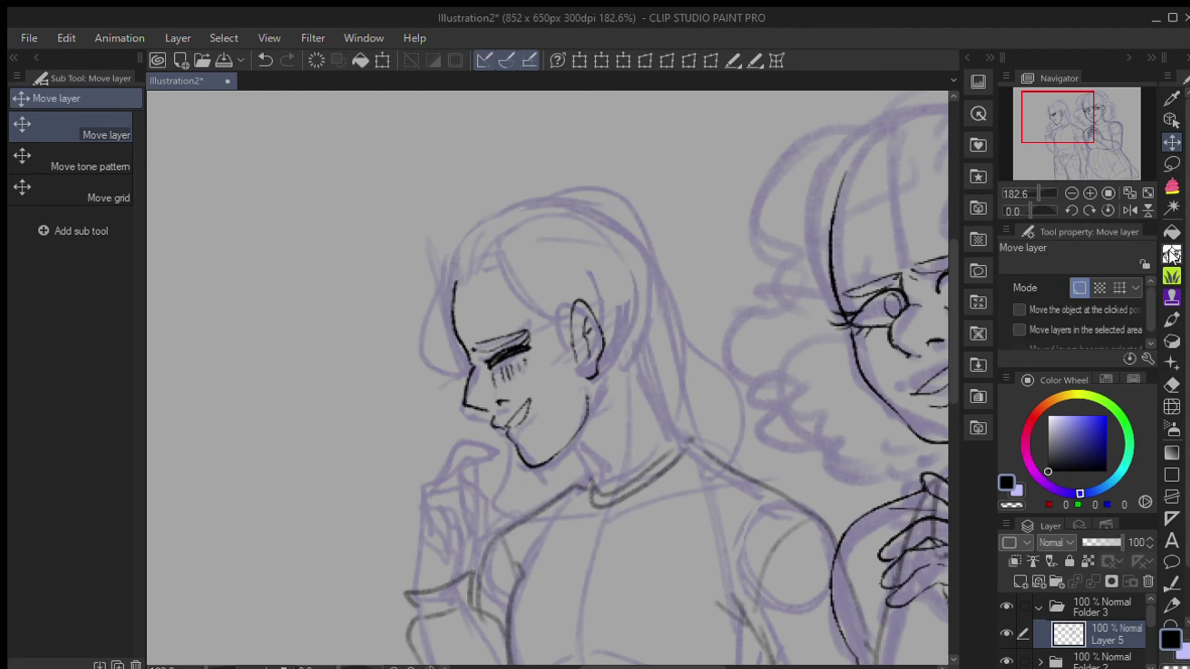
Step: Draw the front and back edges of the profile character's neck and a muscle line between them
click(1170, 255)
drag(571, 442, 592, 487)
drag(629, 354, 666, 453)
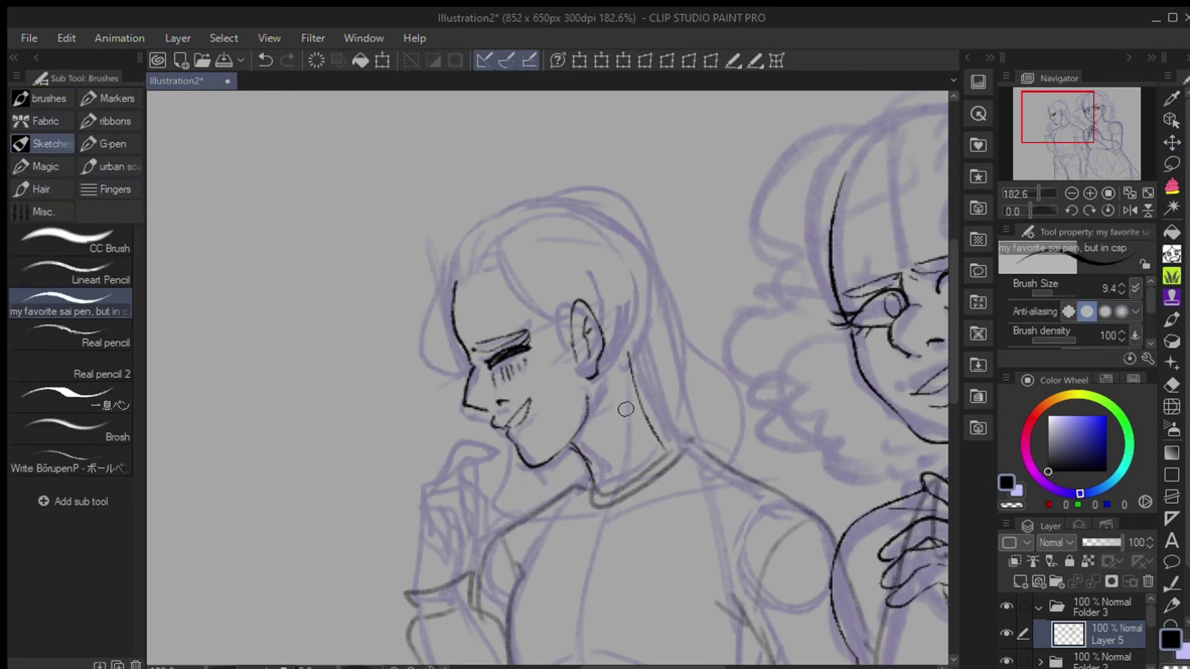
drag(625, 408, 633, 478)
key(ctrl+z)
Step: Draw the profile character's hair outline over the top of the head and the hairline from forehead to ear
mouse_move(456, 277)
mouse_down()
mouse_move(638, 282)
mouse_move(666, 344)
mouse_up()
drag(456, 279, 466, 375)
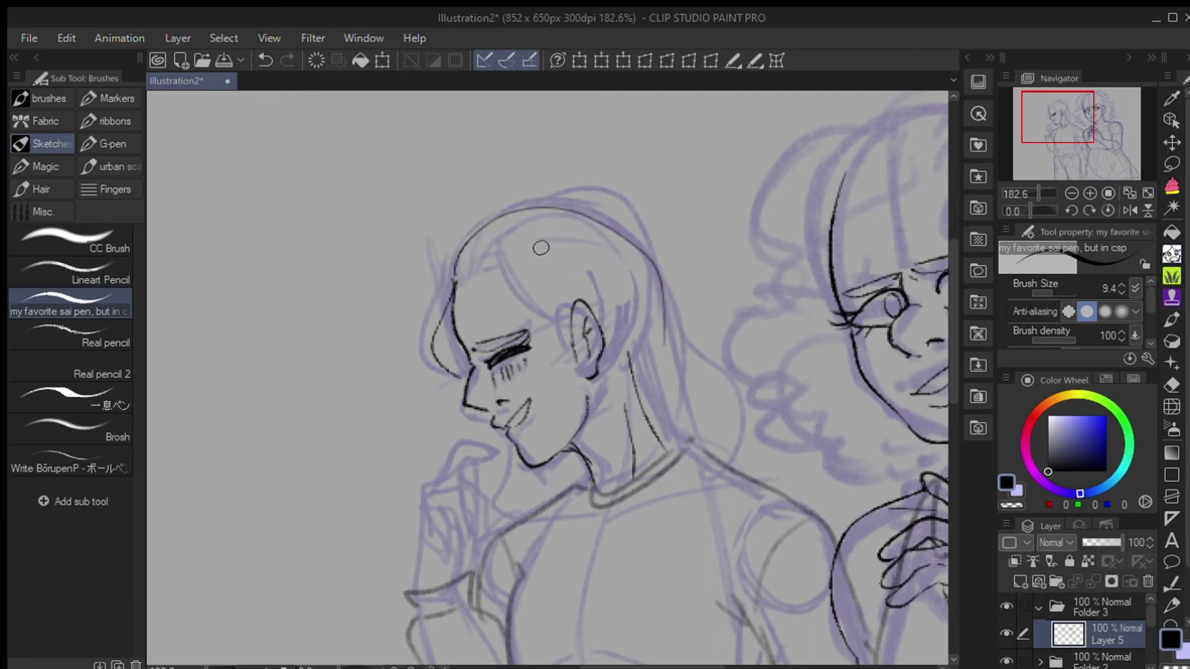
drag(464, 288, 450, 347)
key(ctrl+z)
drag(460, 285, 440, 334)
mouse_move(472, 280)
mouse_down()
mouse_move(495, 264)
mouse_move(573, 322)
mouse_move(557, 335)
mouse_up()
key(ctrl+z)
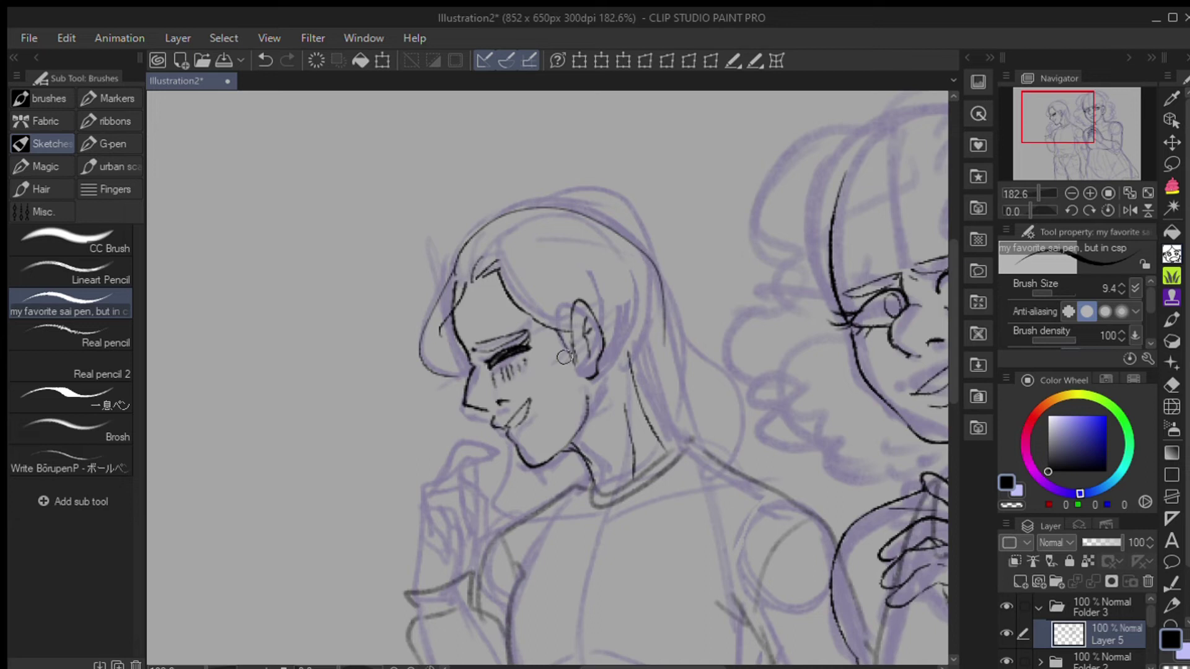
Step: Erase the forehead line overlapping the hair and draw swept-back strands from the hairline over the head
key(e)
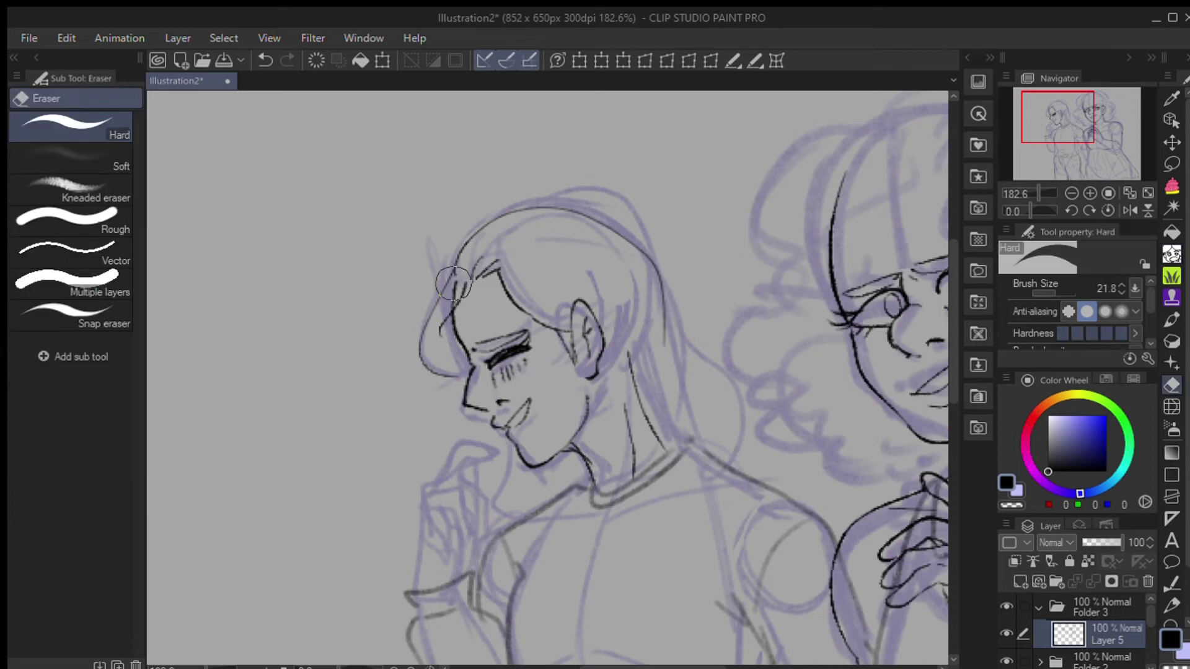
click(1170, 256)
drag(503, 266, 578, 278)
drag(477, 262, 573, 227)
drag(471, 282, 457, 258)
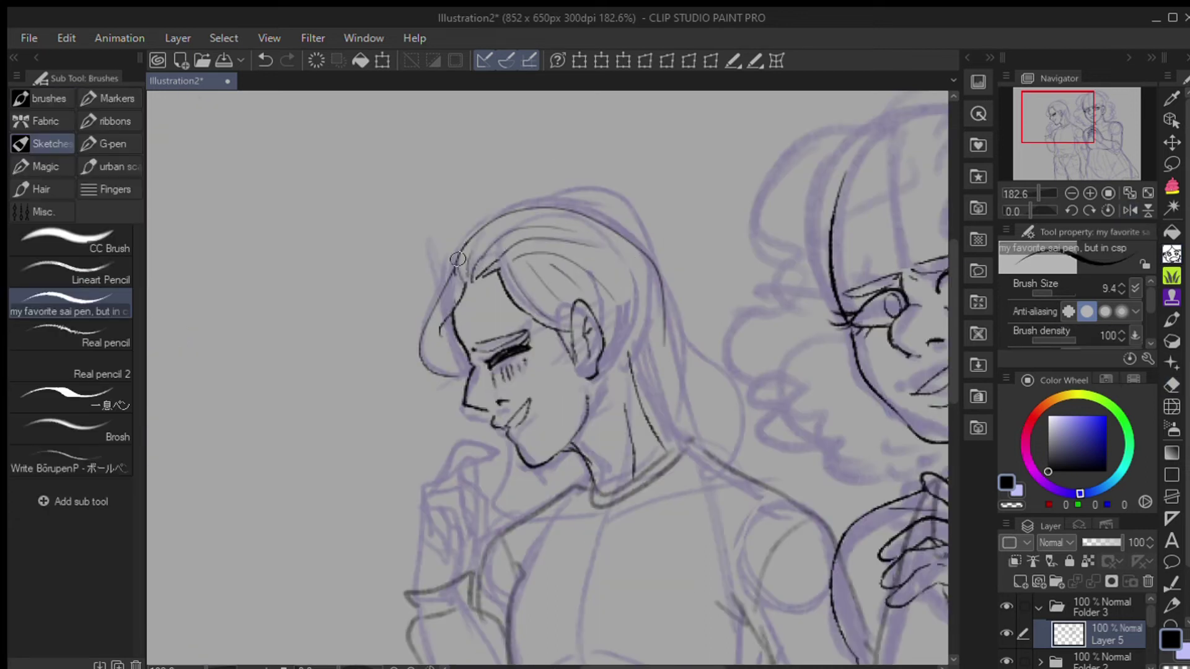
Step: Draw the profile character's lock falling from the chin to the shoulder and the back outline of the hair
drag(508, 486, 492, 545)
drag(579, 212, 686, 372)
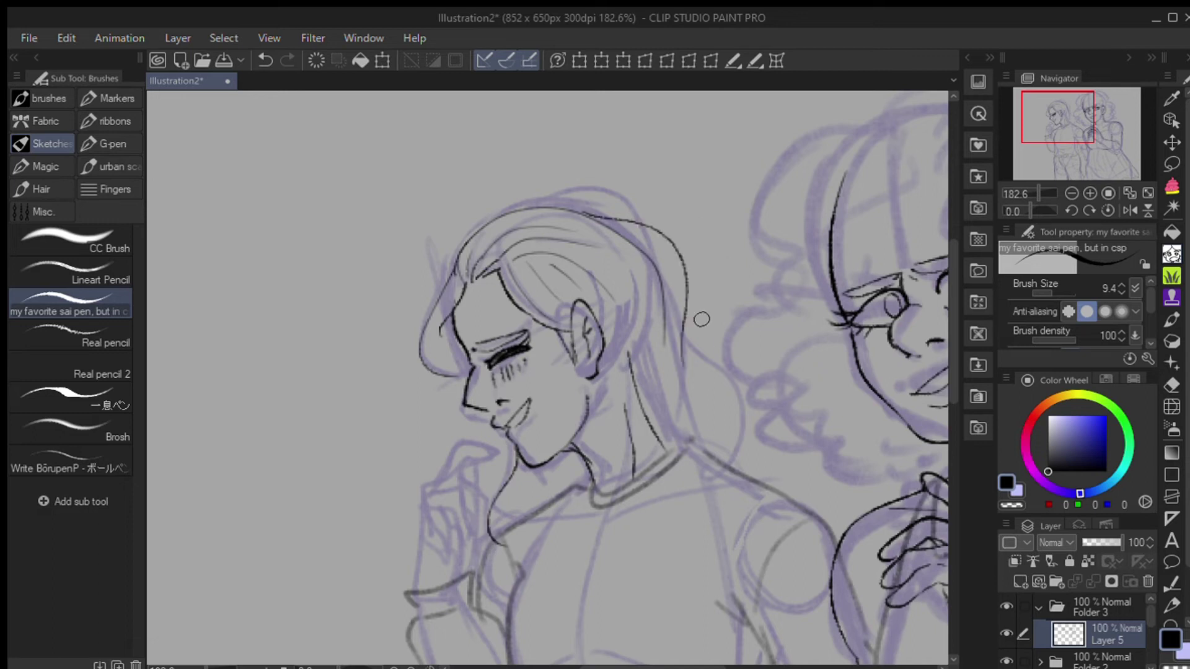
drag(684, 310, 745, 519)
key(ctrl+z)
Step: Draw the profile character's long wavy locks with curled ends, falling over the chest and behind the shoulder
drag(598, 366, 677, 550)
drag(639, 457, 685, 593)
drag(675, 524, 689, 619)
drag(731, 409, 768, 545)
key(ctrl+z)
mouse_move(751, 473)
mouse_down()
mouse_move(823, 441)
mouse_move(719, 649)
mouse_up()
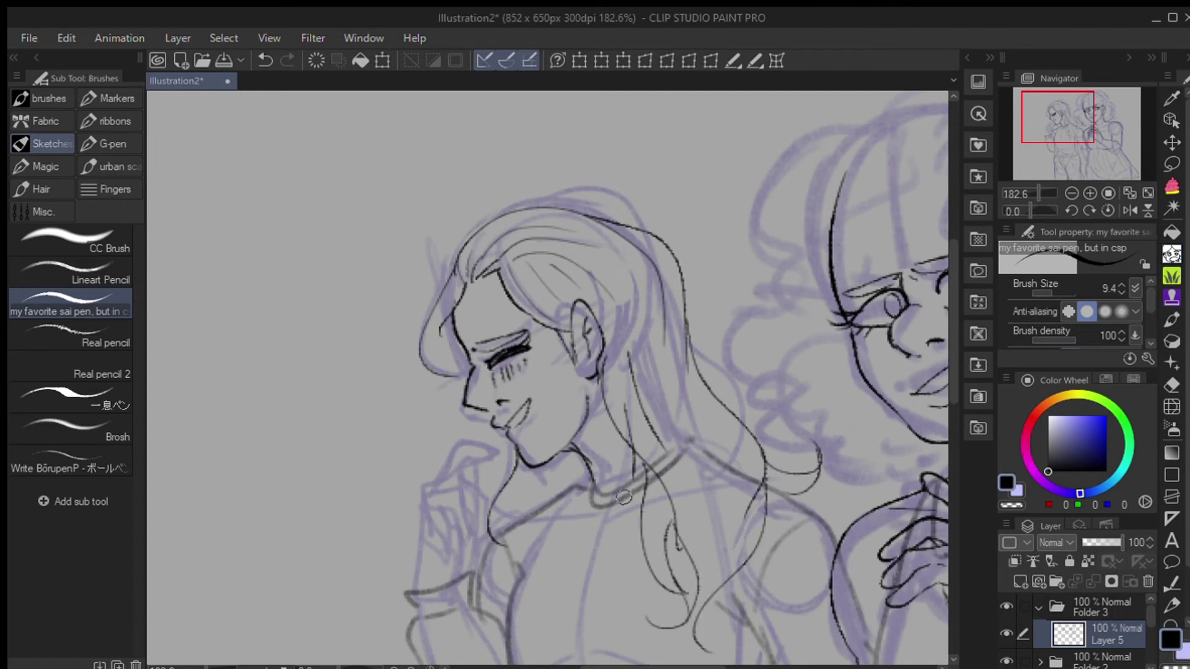
Step: Remove the extra strand inside the long locks and the neck lines covered by the hair
mouse_move(654, 459)
mouse_down()
mouse_move(688, 527)
mouse_move(693, 611)
mouse_up()
key(ctrl+z)
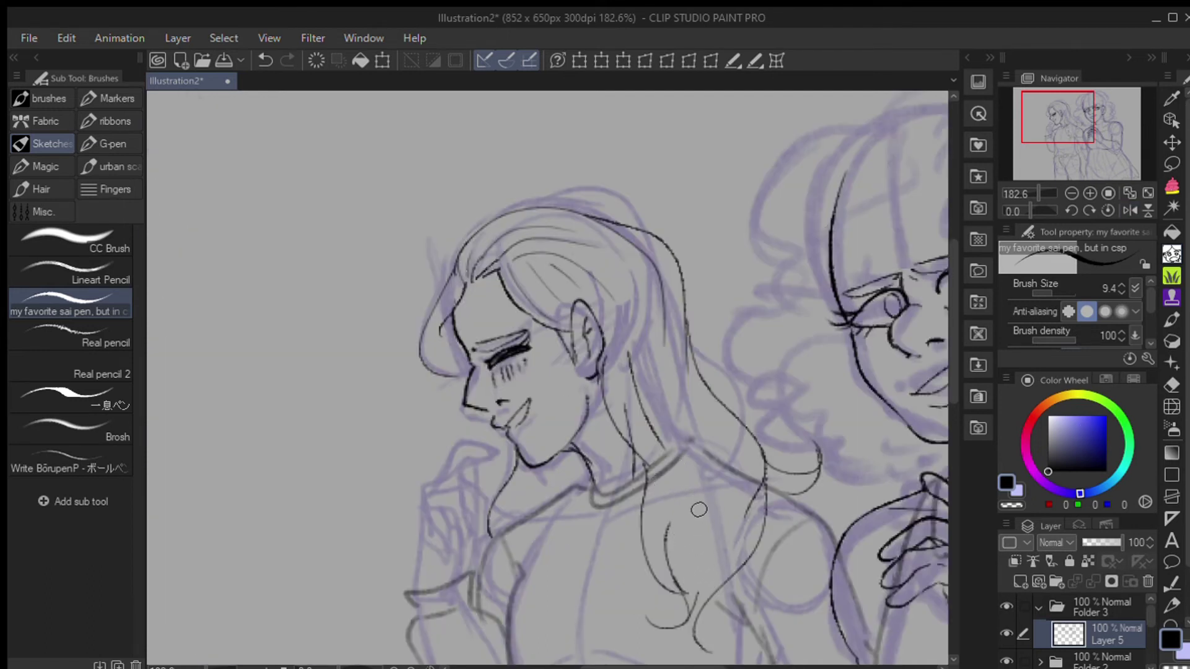
key(ctrl+z)
drag(629, 353, 645, 447)
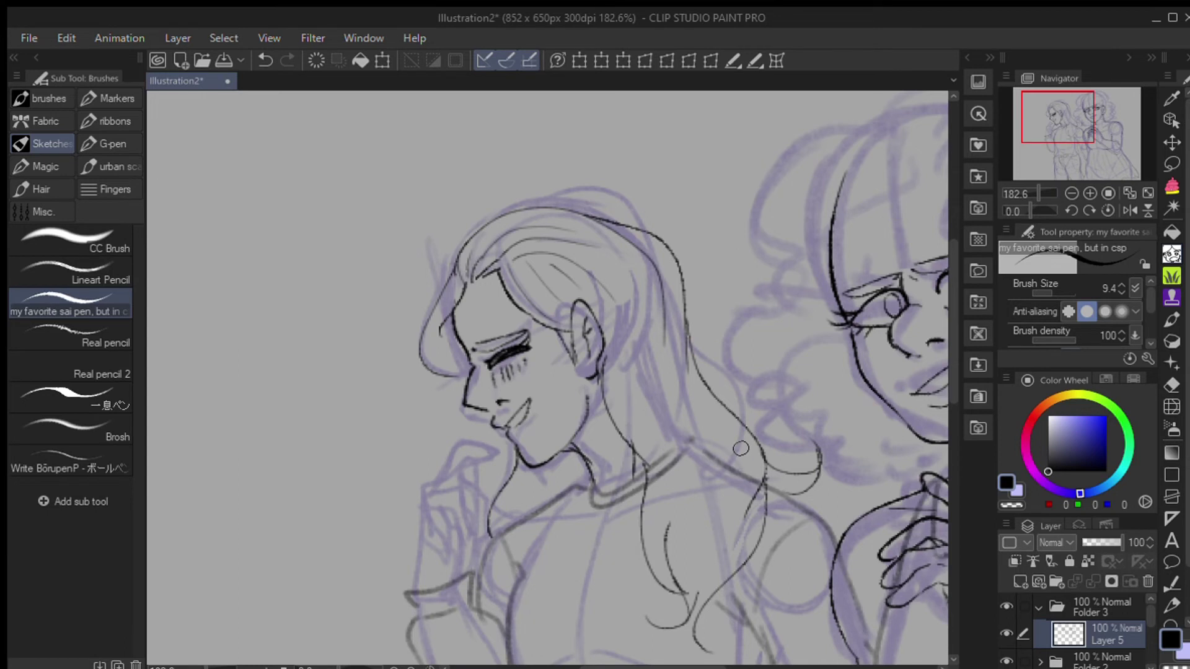
Step: Draw the index finger, the knuckles and the first curled finger of the profile character's raised hand
scroll(740, 448, down, 3)
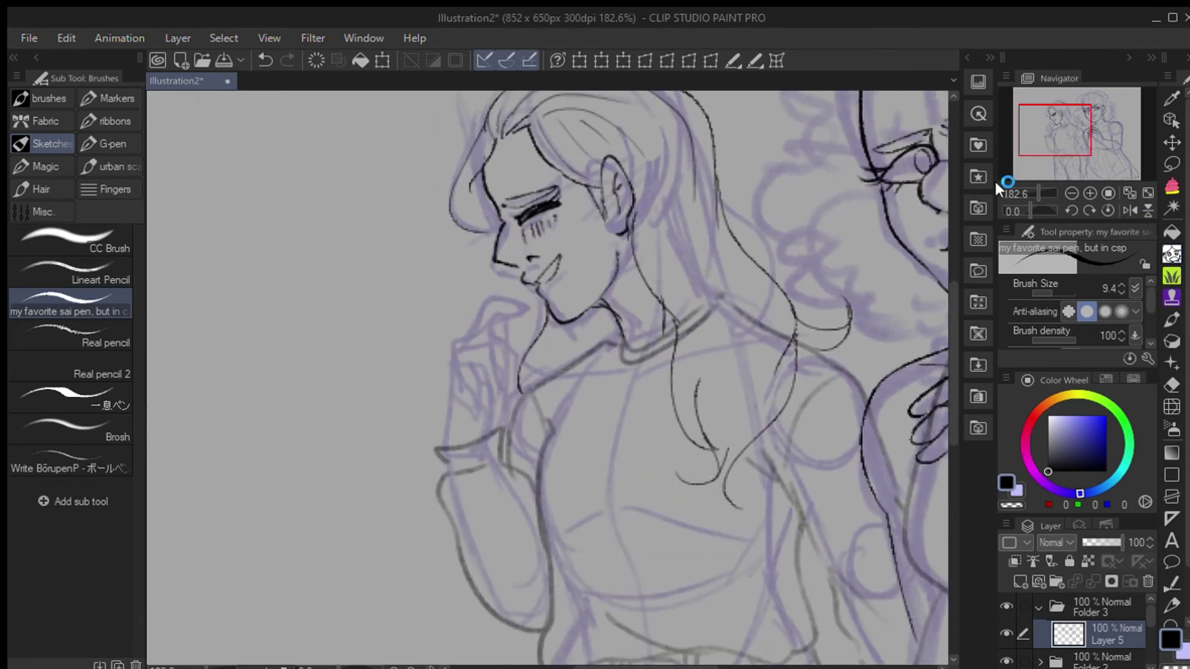
scroll(486, 348, up, 5)
drag(469, 316, 526, 292)
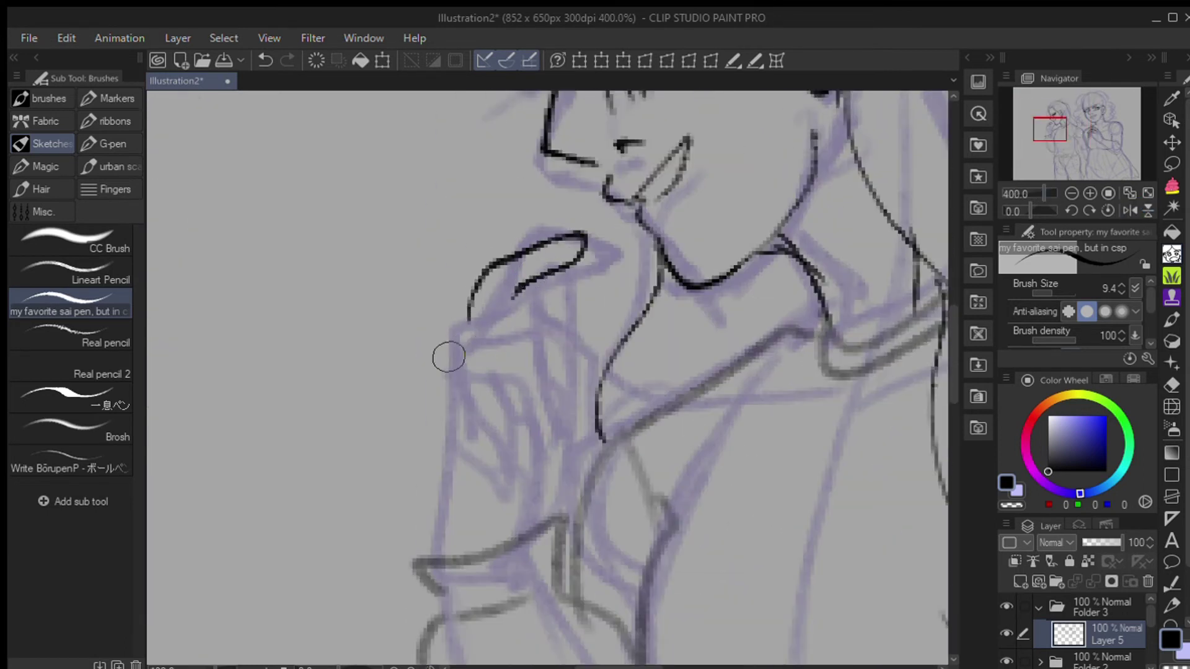
drag(434, 364, 518, 303)
mouse_move(532, 304)
mouse_down()
mouse_move(538, 356)
mouse_move(477, 387)
mouse_up()
key(ctrl+z)
drag(505, 332, 511, 423)
mouse_move(530, 305)
mouse_down()
mouse_move(531, 404)
mouse_move(506, 423)
mouse_up()
key(ctrl+z)
drag(466, 383, 489, 375)
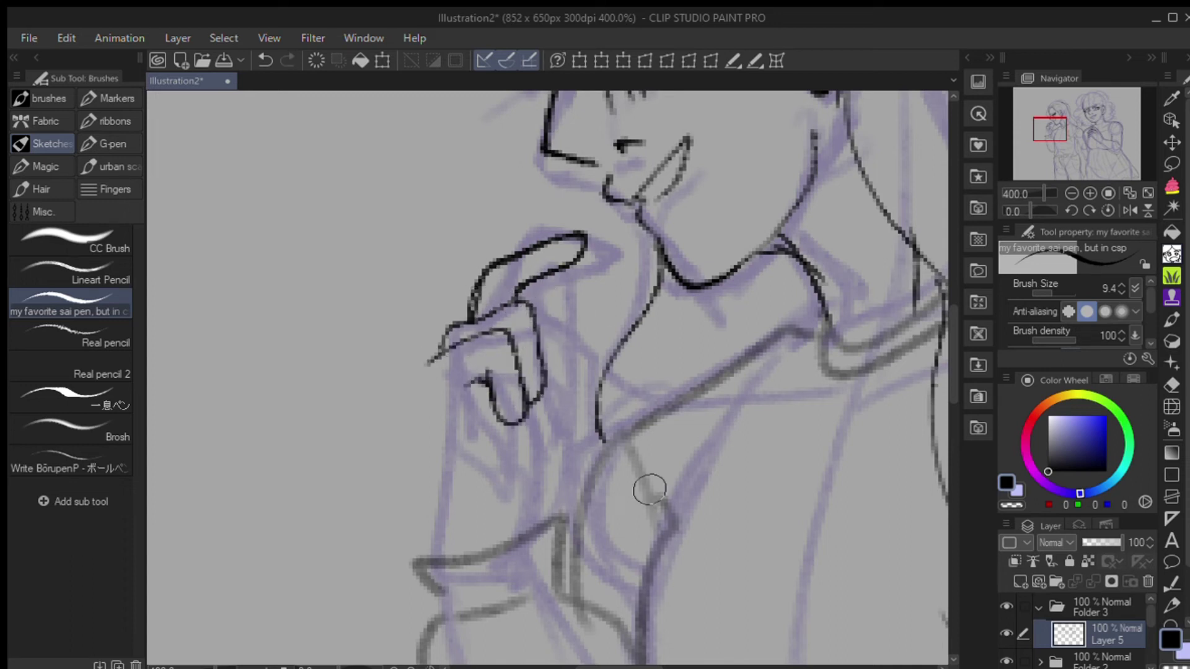
Step: Draw the thumb side and the remaining curled fingers of the raised hand
drag(556, 410, 596, 428)
key(ctrl+z)
key(ctrl+z)
drag(423, 389, 506, 443)
key(ctrl+z)
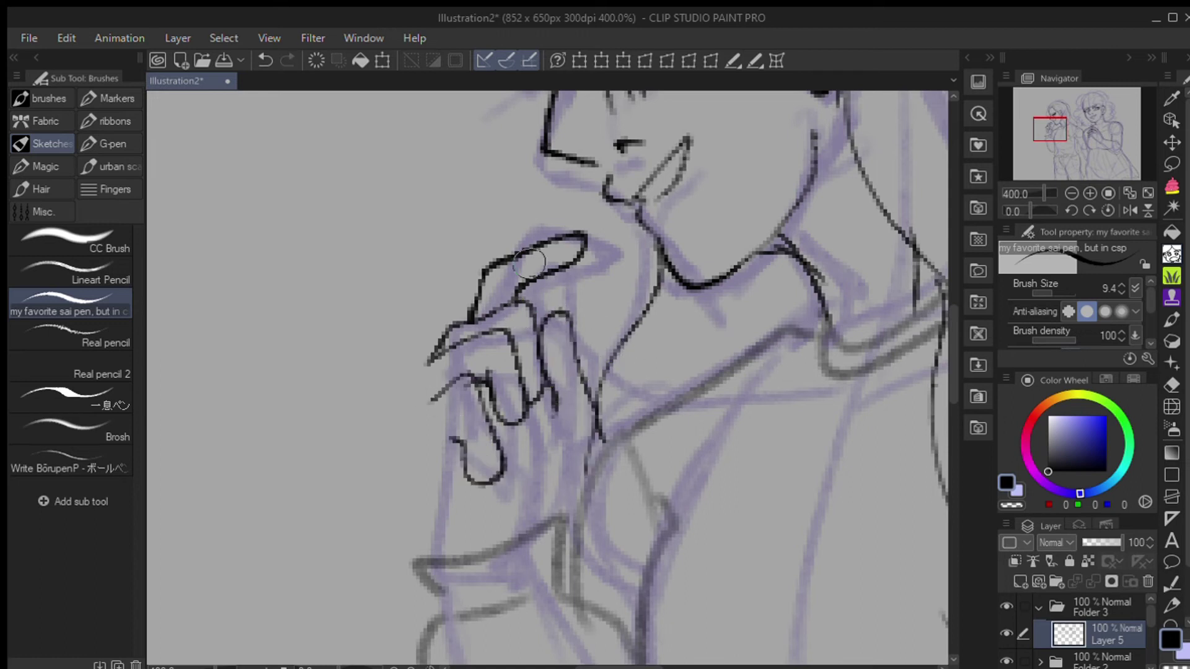
Step: Redraw the lowest curled finger and draw the back of the raised hand and both wrist edges down to the cuff
key(ctrl+z)
drag(434, 357, 424, 474)
mouse_move(423, 389)
mouse_down()
mouse_move(506, 446)
mouse_move(510, 430)
mouse_up()
key(ctrl+z)
key(ctrl+z)
scroll(546, 372, down, 1)
drag(428, 446, 474, 551)
drag(561, 397, 524, 521)
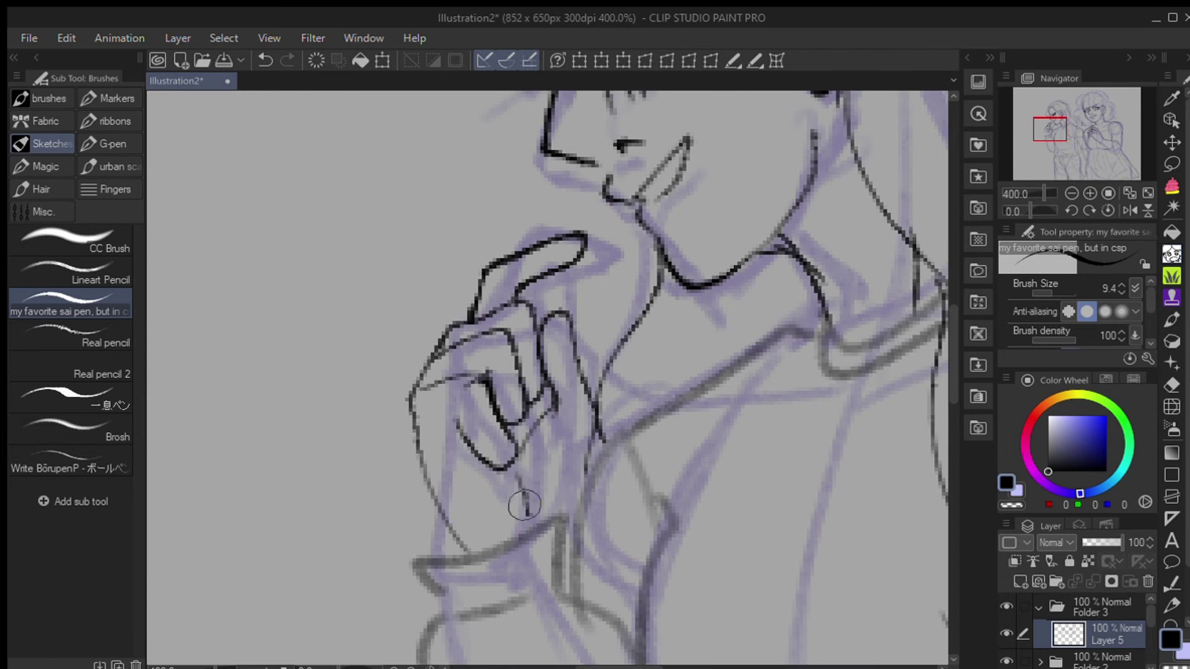
drag(604, 430, 561, 524)
Step: Clean up the profile character's raised hand and add fingernails to its curled fingers
scroll(1034, 173, down, 2)
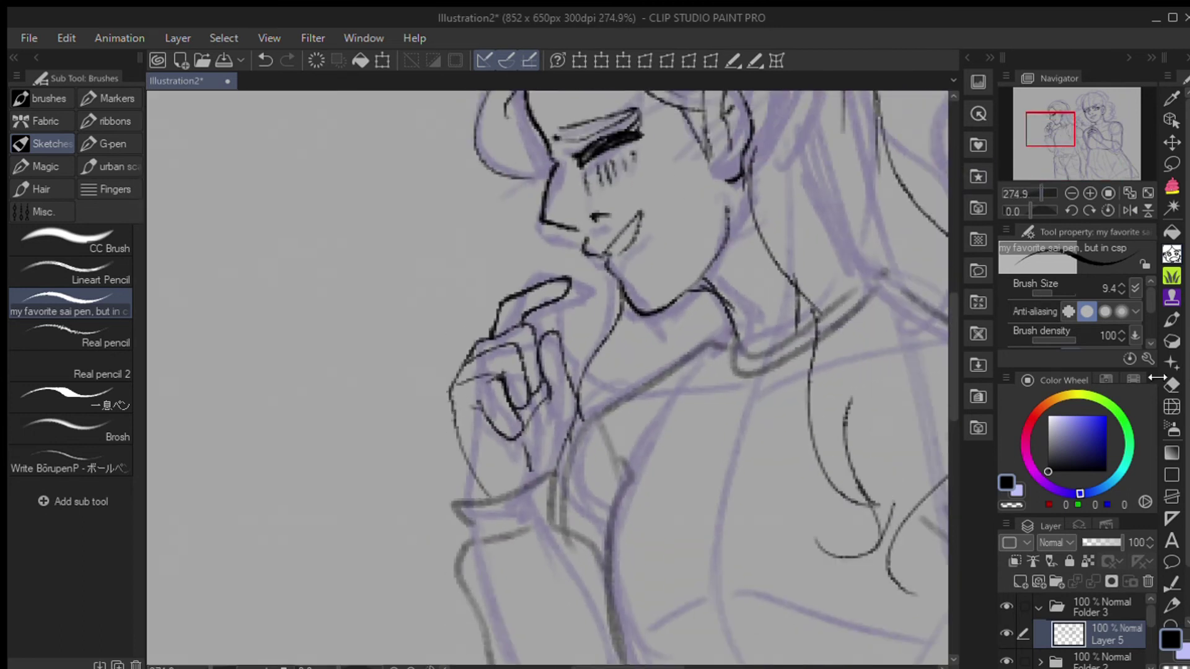
click(1171, 385)
key(b)
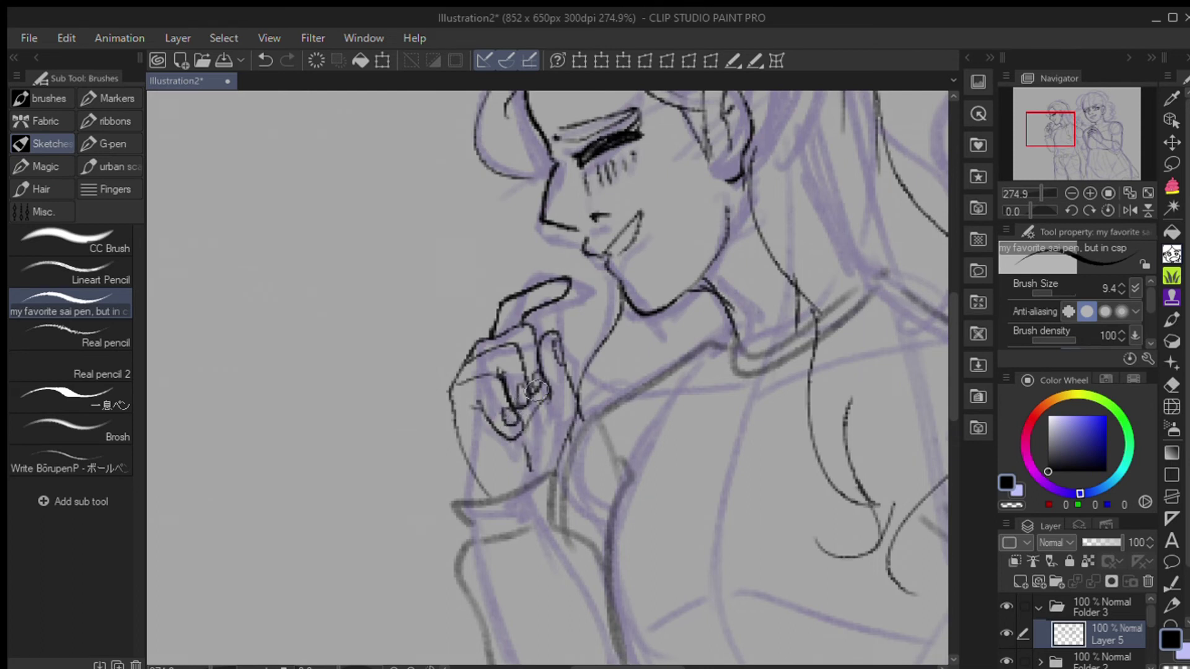
Step: Refine the upper fingertip of the curly-haired character's hand and add fingernails to its fingers
mouse_move(1070, 136)
mouse_down()
mouse_move(1107, 147)
mouse_move(1107, 137)
mouse_up()
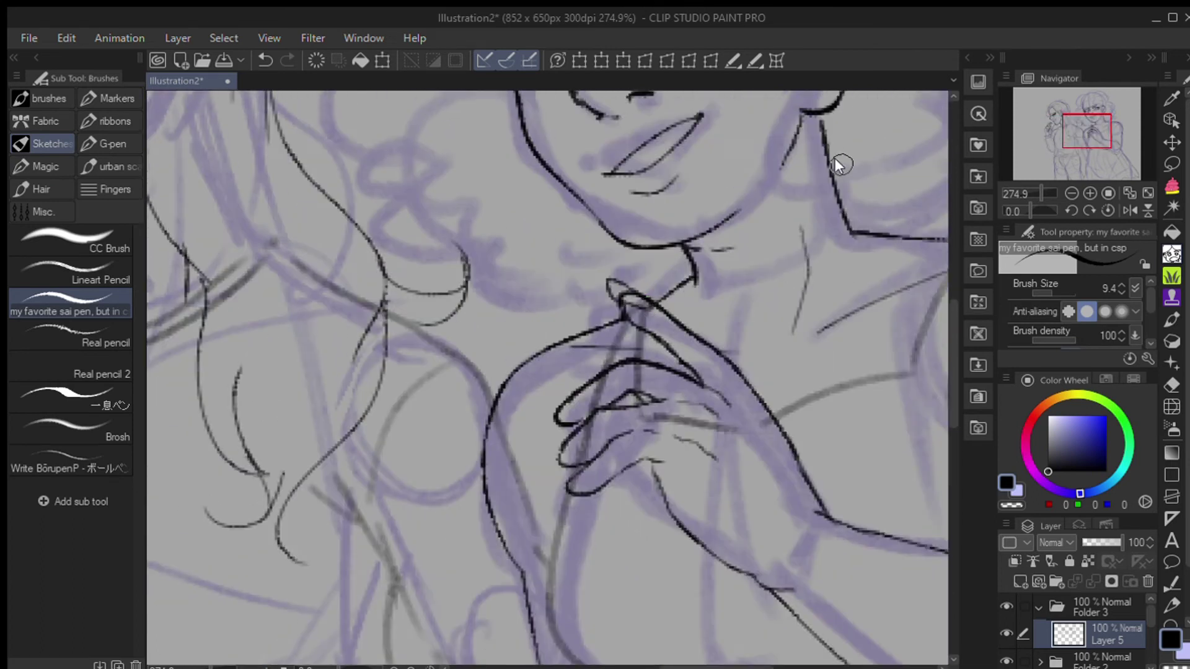
drag(621, 317, 649, 308)
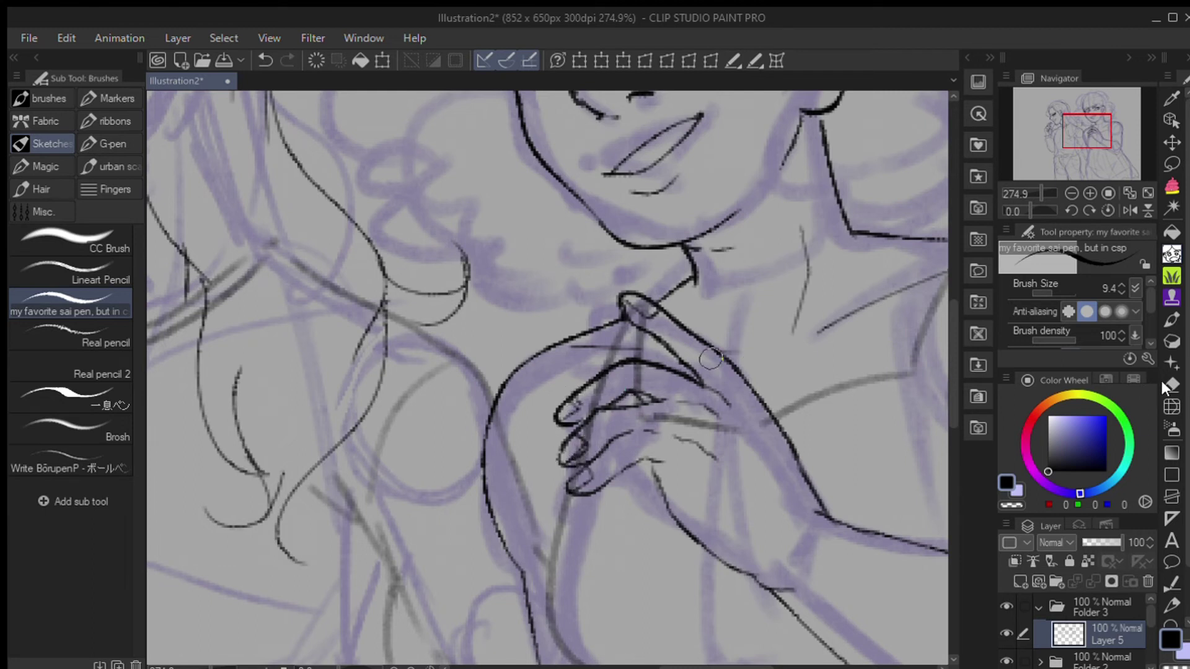
key(e)
key(b)
Step: Draw the profile character's shirt collar and both shoulder lines over the sketch
mouse_move(1047, 194)
mouse_down()
mouse_move(1032, 192)
mouse_move(1081, 140)
mouse_move(1056, 144)
mouse_move(1077, 149)
mouse_up()
scroll(538, 294, up, 2)
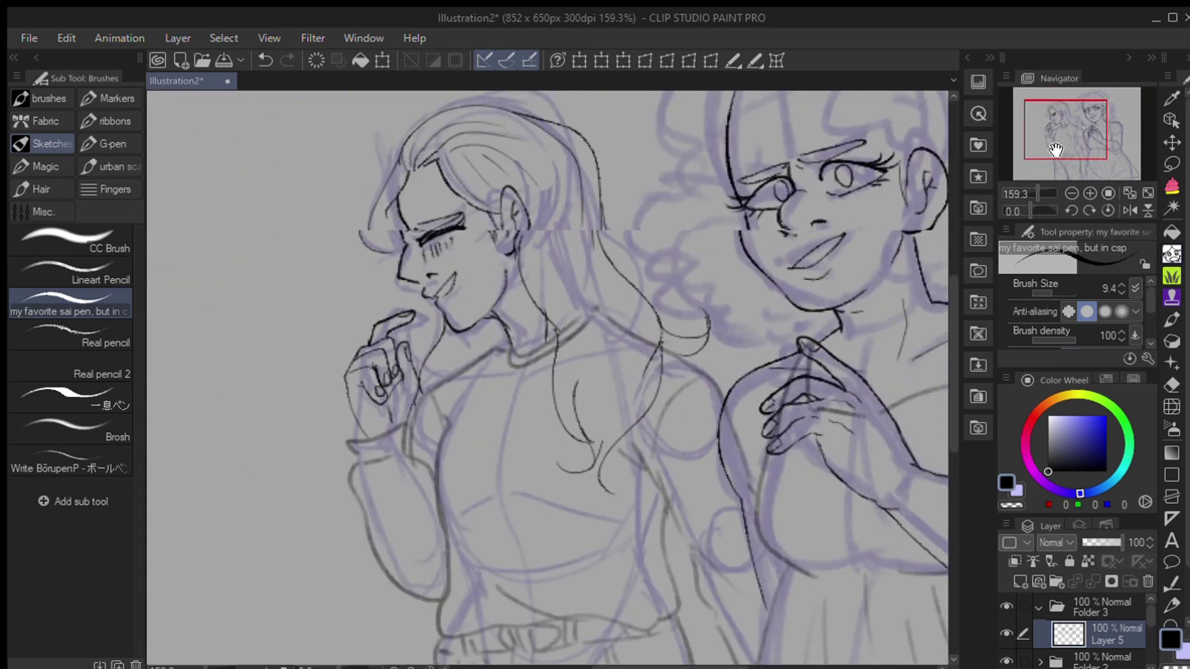
drag(522, 301, 591, 287)
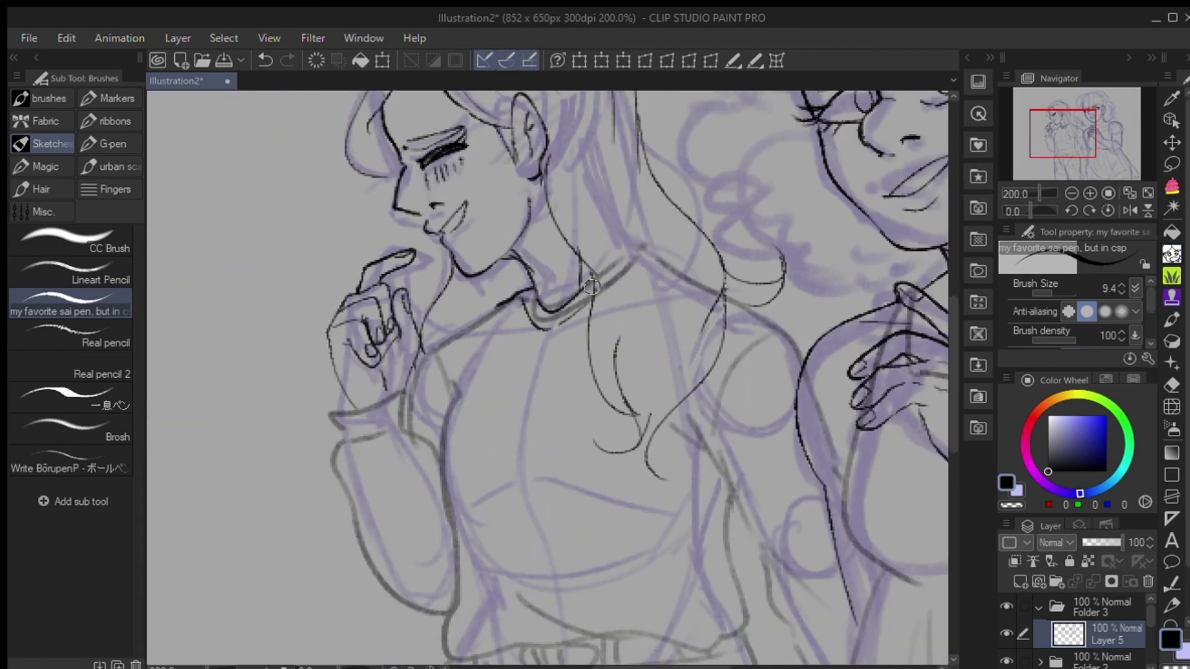
drag(490, 310, 414, 402)
drag(726, 299, 805, 365)
mouse_move(804, 366)
mouse_down()
mouse_move(849, 264)
mouse_move(826, 316)
mouse_up()
Step: Draw the sides and tucked-in hem of the profile character's shirt, with folds at the waist and armpit
mouse_move(477, 348)
mouse_down()
mouse_move(482, 499)
mouse_move(621, 573)
mouse_move(728, 571)
mouse_up()
mouse_move(747, 417)
mouse_down()
mouse_move(757, 531)
mouse_move(713, 585)
mouse_up()
drag(1061, 162, 1057, 169)
drag(594, 464, 674, 502)
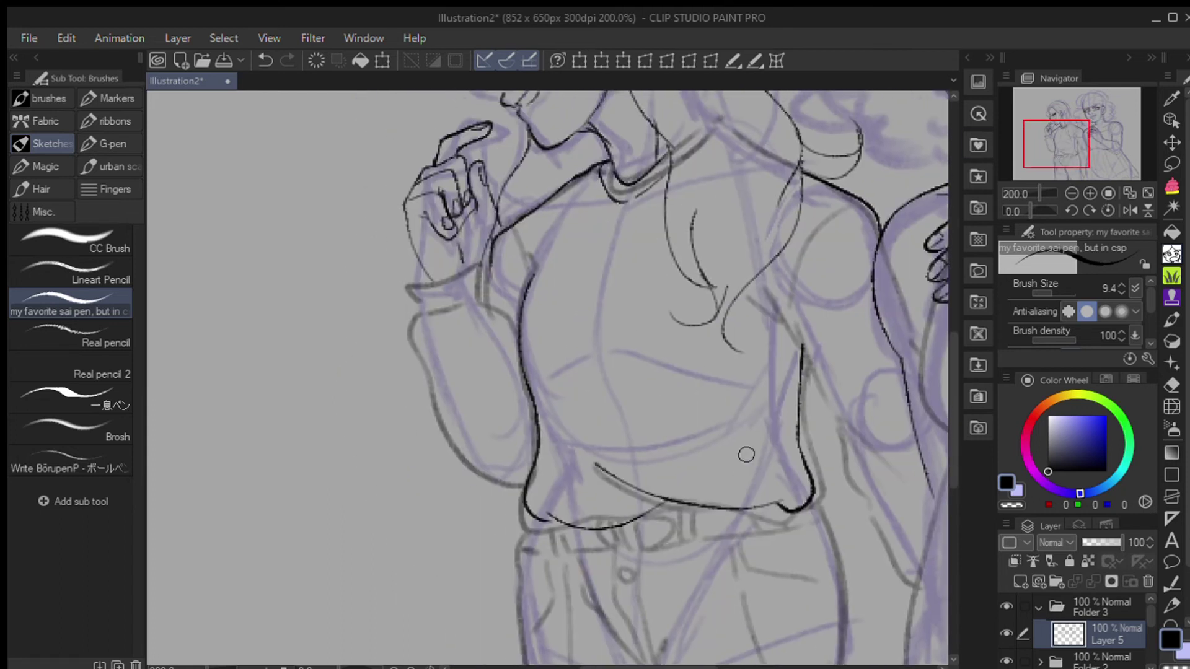
drag(621, 446, 741, 494)
drag(536, 500, 594, 527)
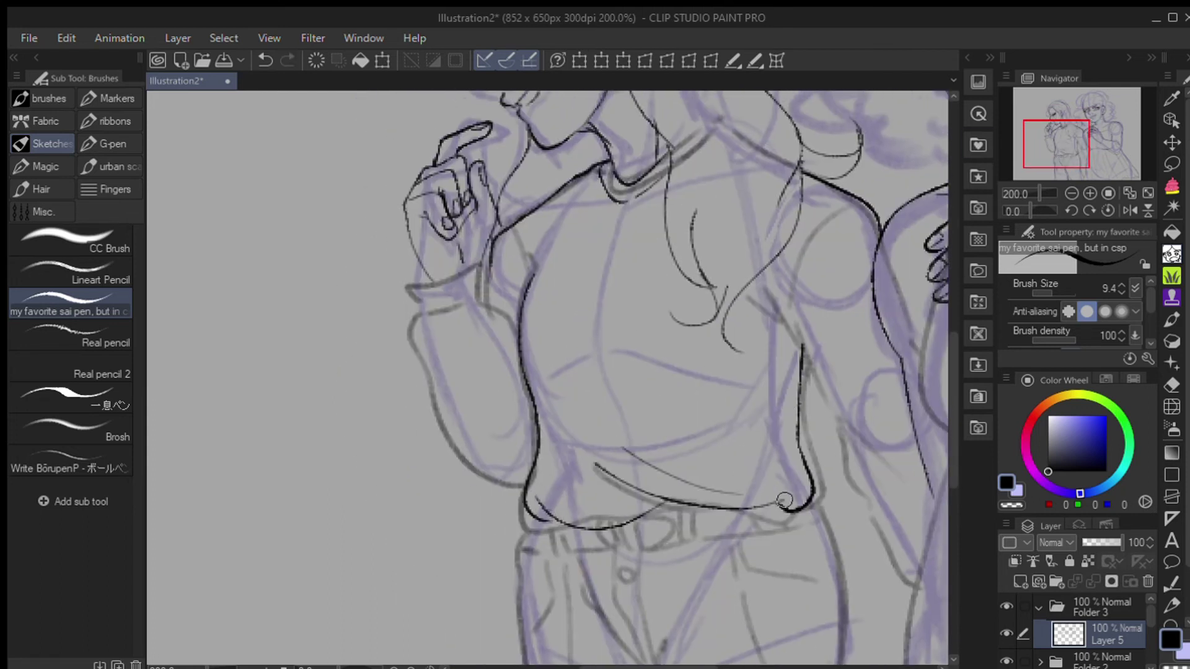
mouse_move(779, 303)
mouse_down()
mouse_move(858, 208)
mouse_move(819, 370)
mouse_up()
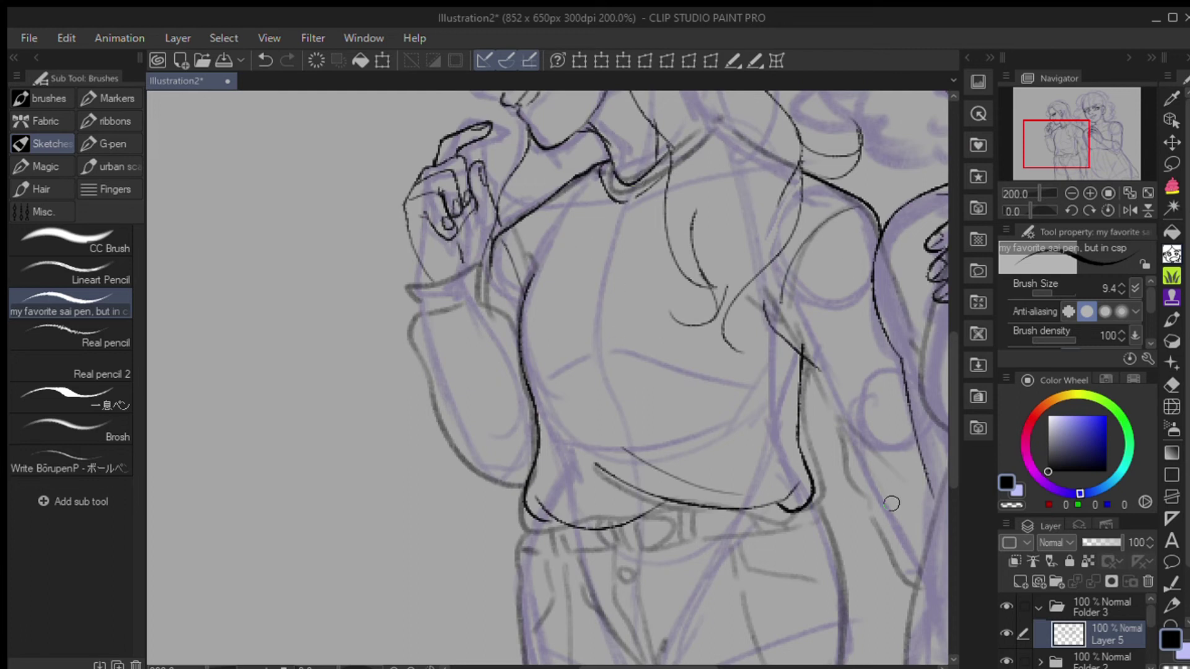
Step: Draw the cuff, the puffed forearm sleeve and the upper sleeve edge of the profile character's raised arm
drag(423, 285, 487, 266)
mouse_move(428, 310)
mouse_down()
mouse_move(467, 313)
mouse_move(521, 494)
mouse_up()
key(ctrl+z)
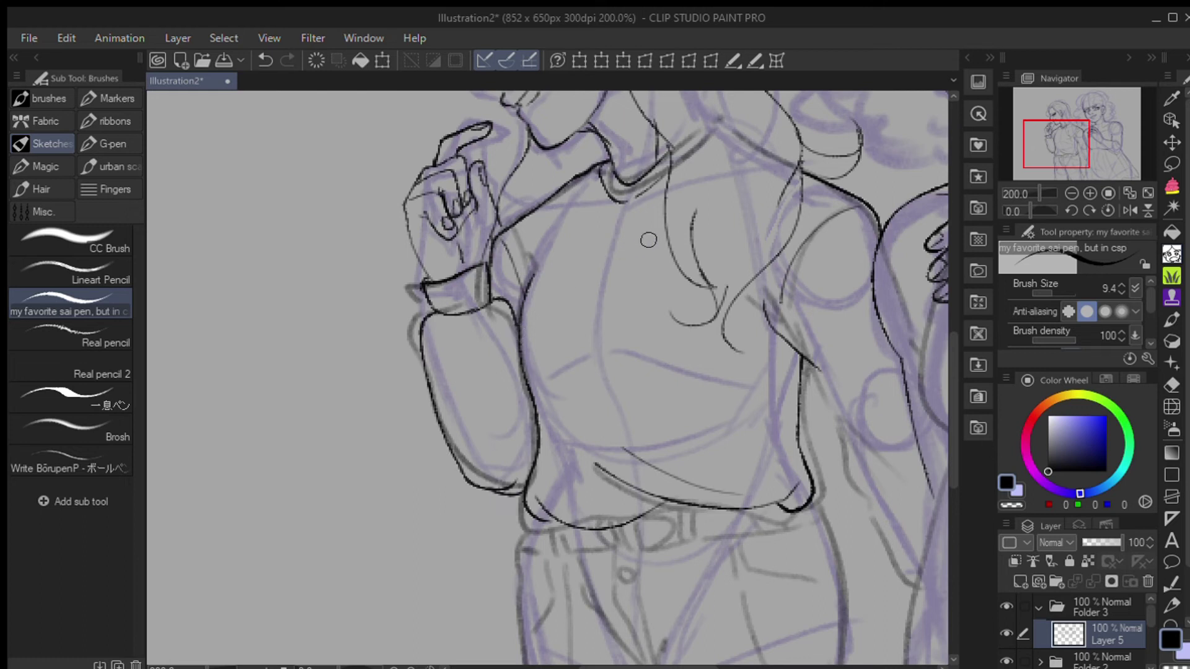
drag(1053, 154, 1028, 184)
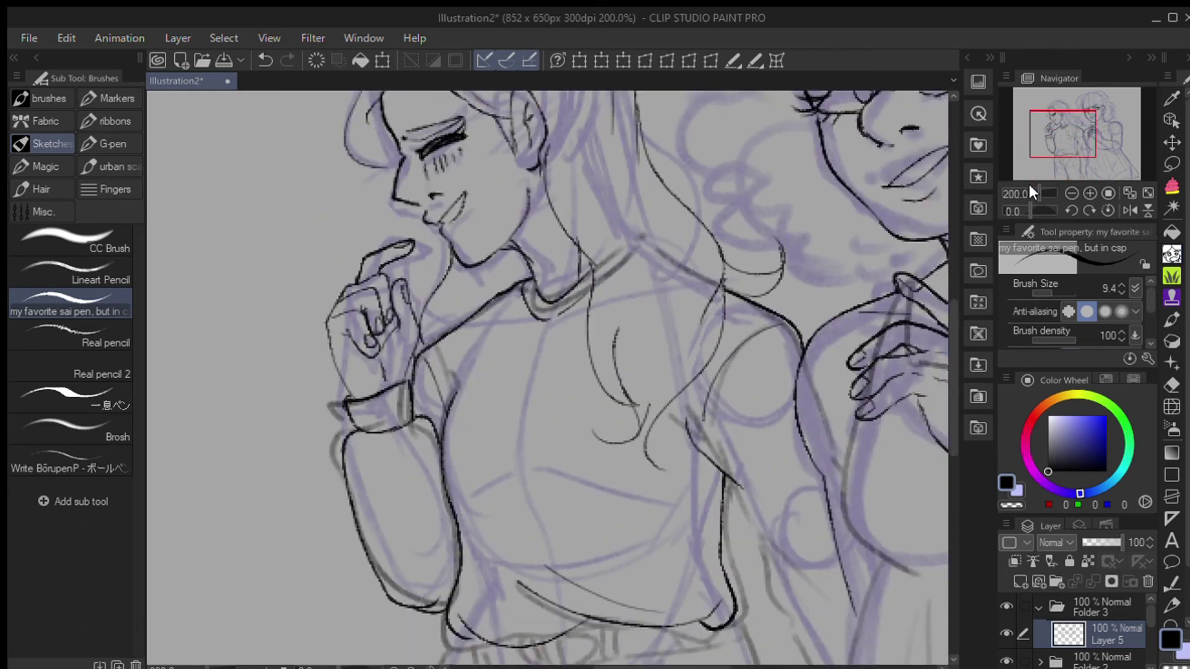
scroll(1028, 184, down, 1)
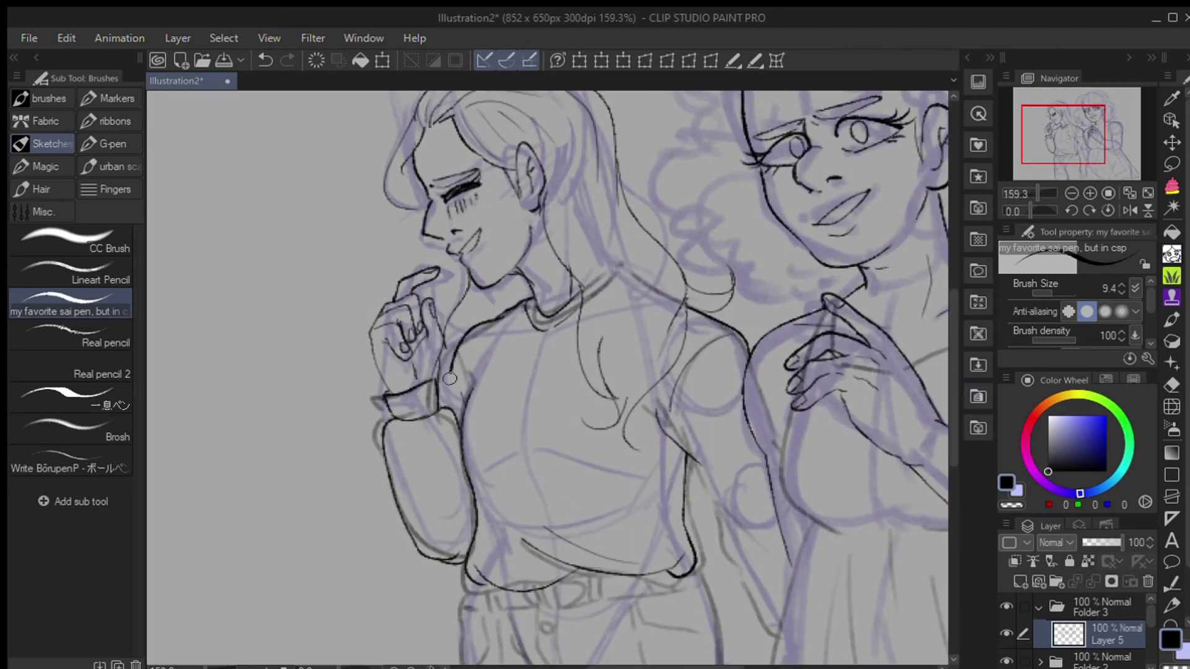
drag(481, 313, 438, 408)
Step: Draw the profile character's lowered sleeve from the armpit down to the cuff with a wavy lower edge
drag(1102, 140, 1102, 158)
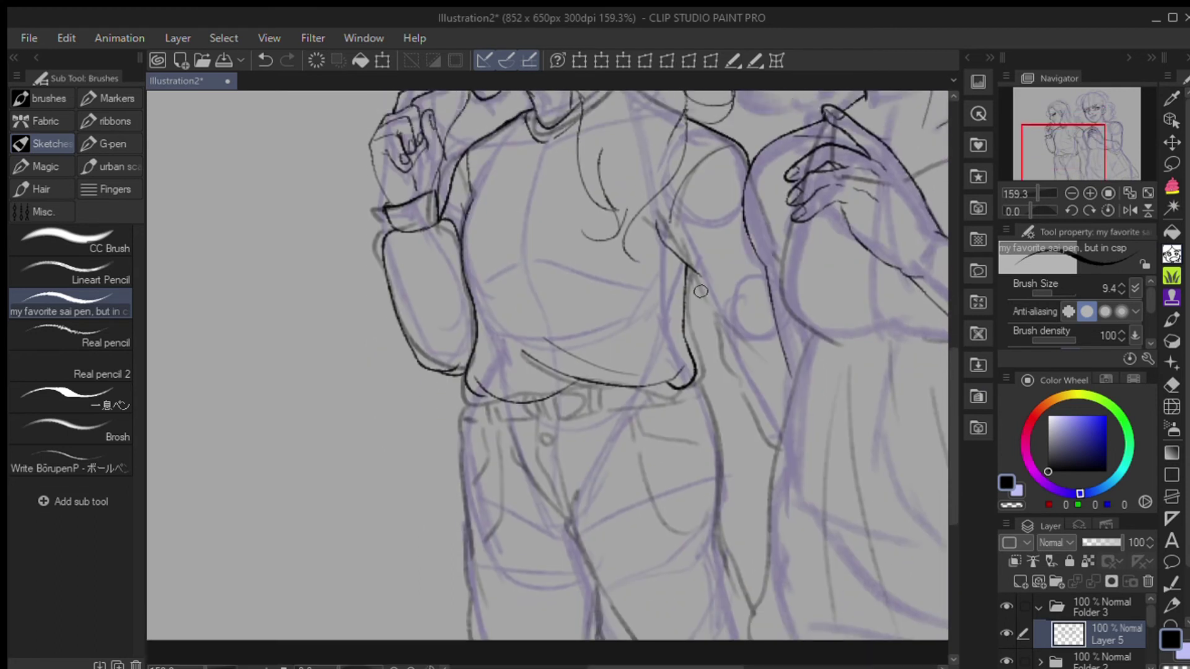
mouse_move(686, 270)
mouse_down()
mouse_move(745, 417)
mouse_move(779, 446)
mouse_up()
key(ctrl+z)
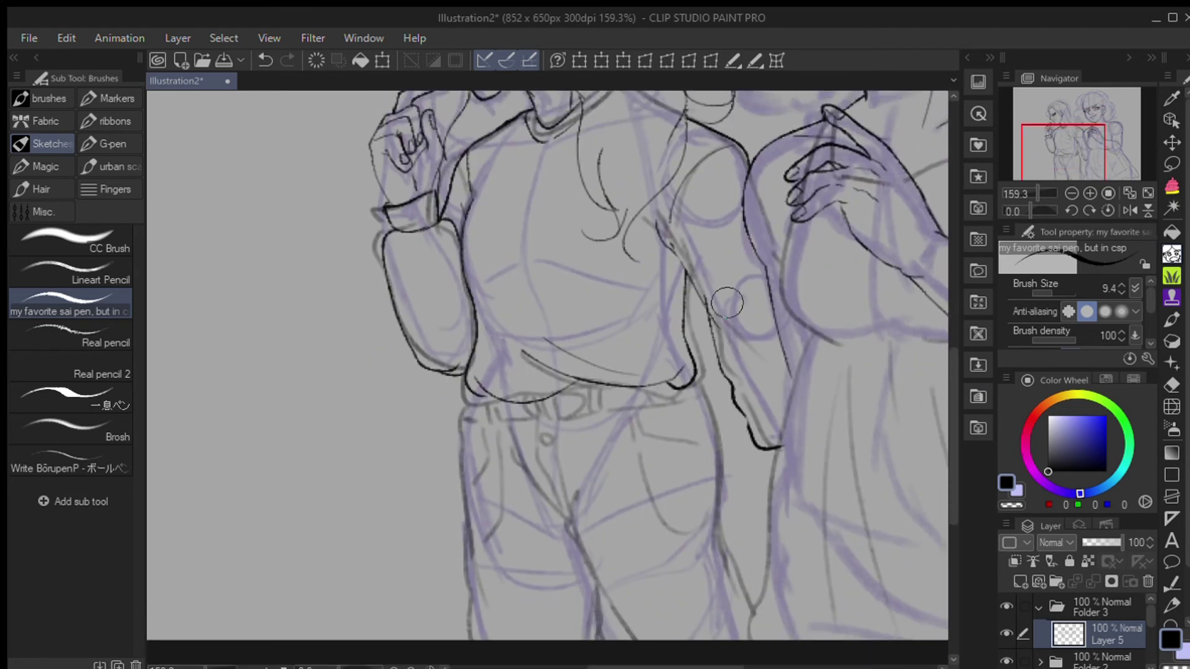
Step: Draw the profile character's belt with its loops and oval buckle below the shirt hem
drag(1073, 154, 1065, 145)
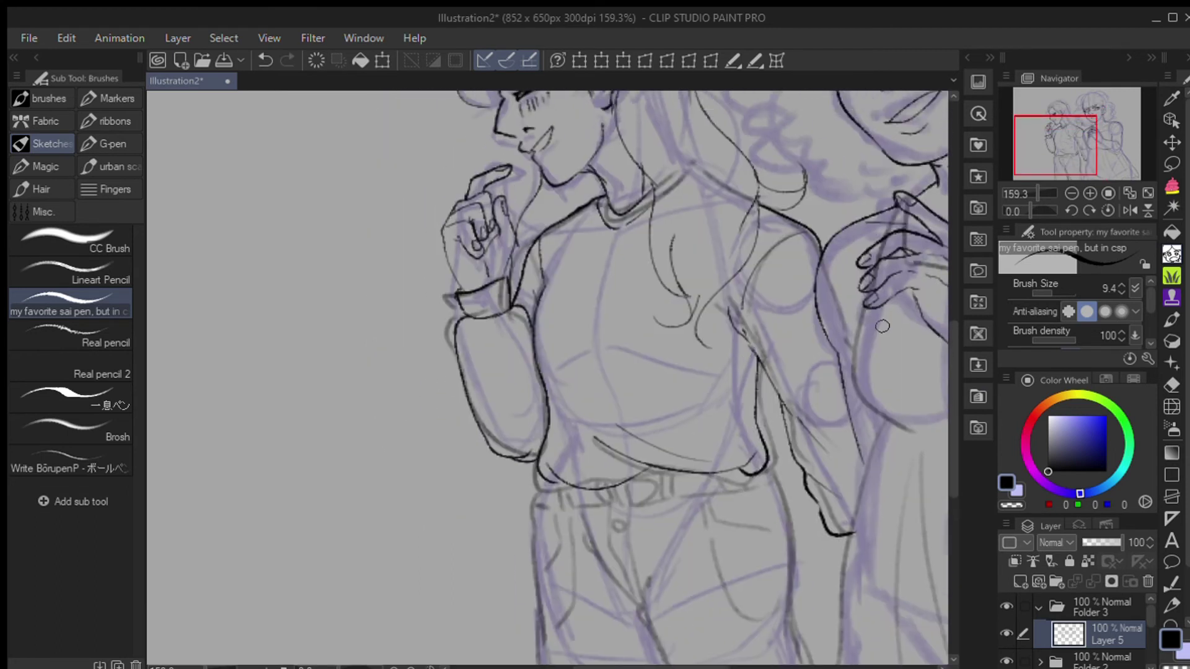
drag(502, 444, 497, 503)
key(ctrl+z)
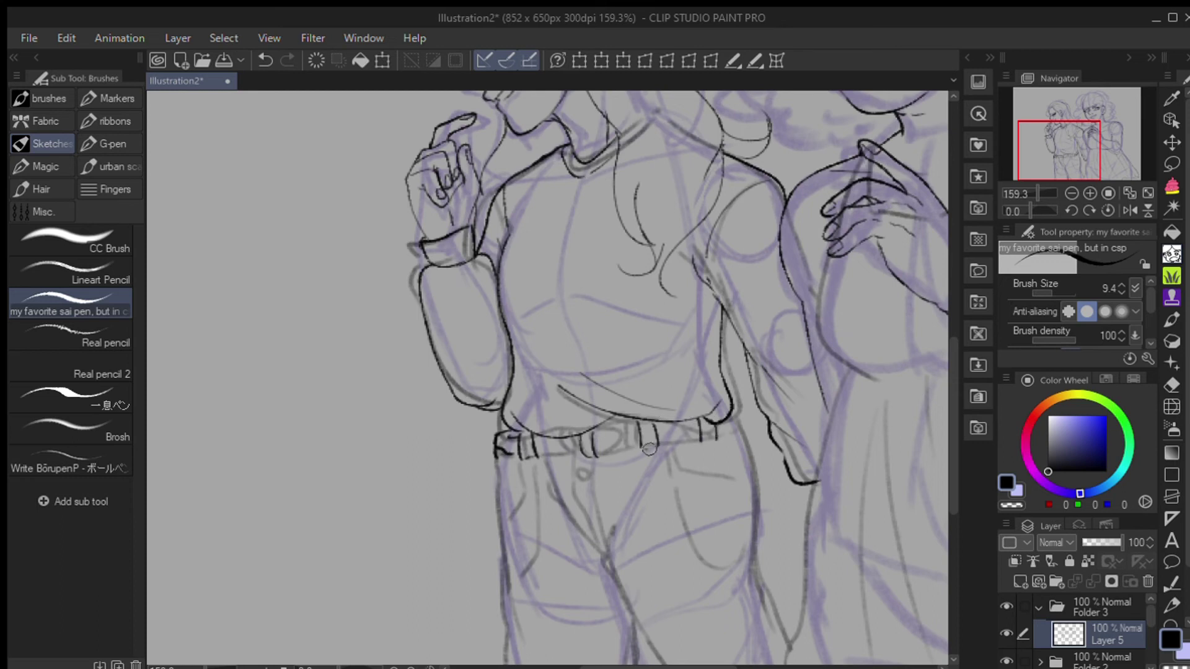
key(ctrl+z)
drag(591, 431, 595, 452)
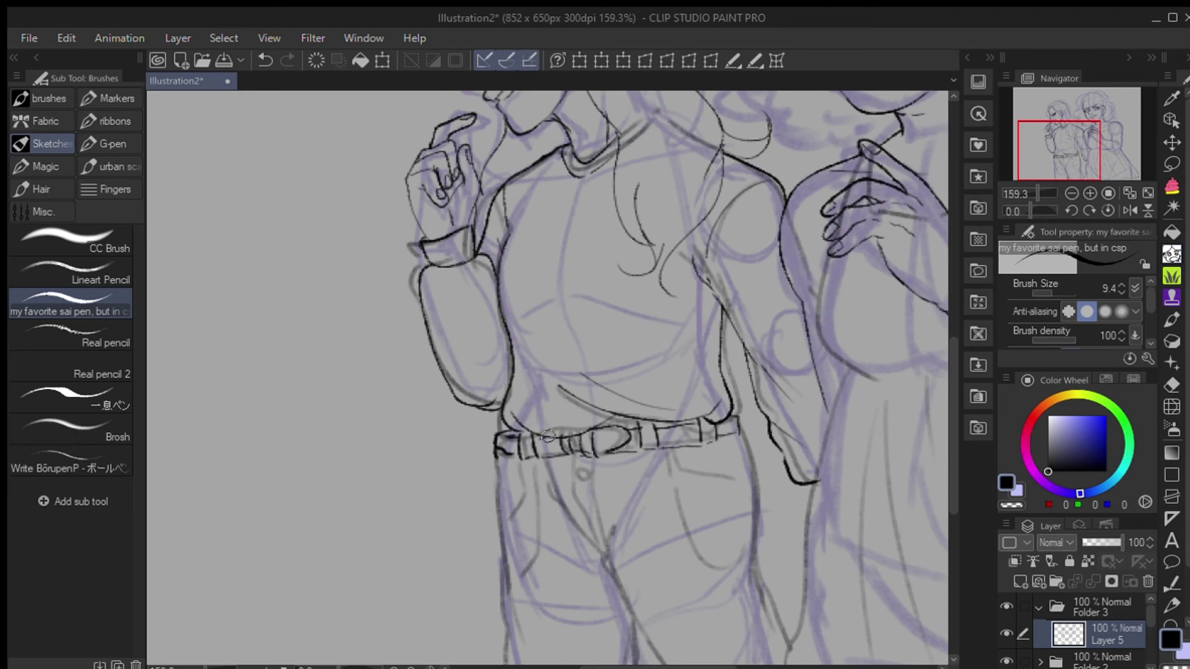
Step: Draw the outer contours of the profile character's trousers from the belt down over the hips and thigh
drag(1083, 157, 1083, 164)
drag(493, 392, 504, 505)
drag(741, 373, 757, 463)
drag(749, 412, 793, 614)
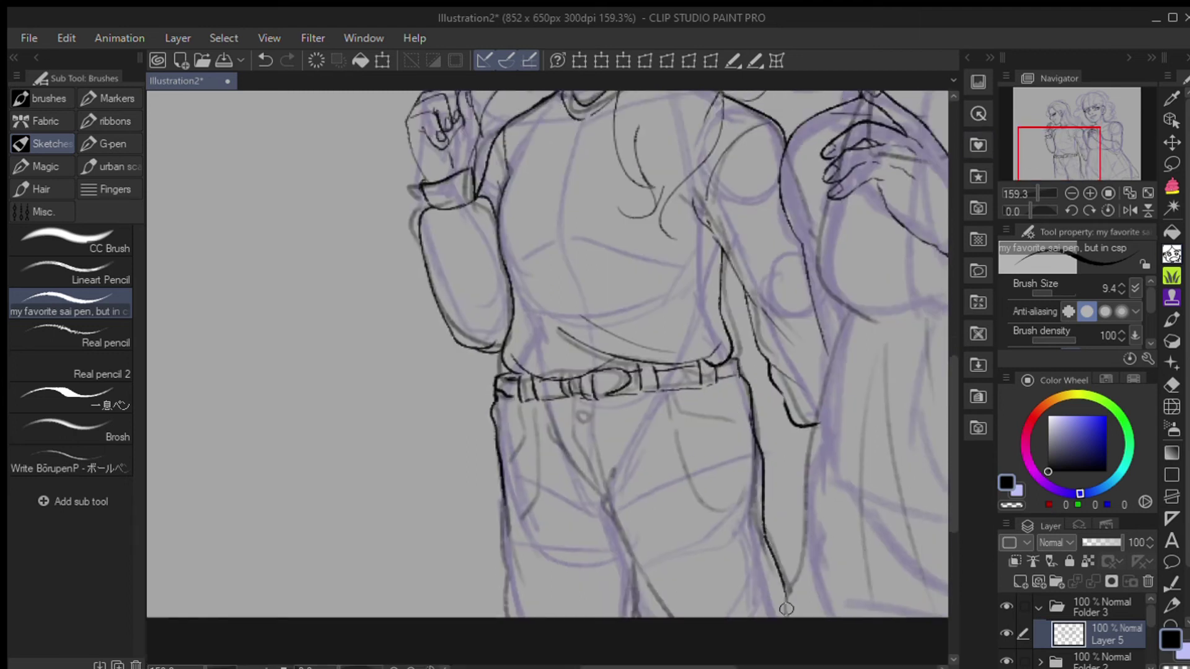
Step: Draw the trouser fly and the inner line of the thigh down to the canvas edge
drag(602, 453, 672, 616)
key(ctrl+z)
drag(542, 434, 614, 523)
key(ctrl+z)
mouse_move(575, 400)
mouse_down()
mouse_move(613, 514)
mouse_move(671, 617)
mouse_up()
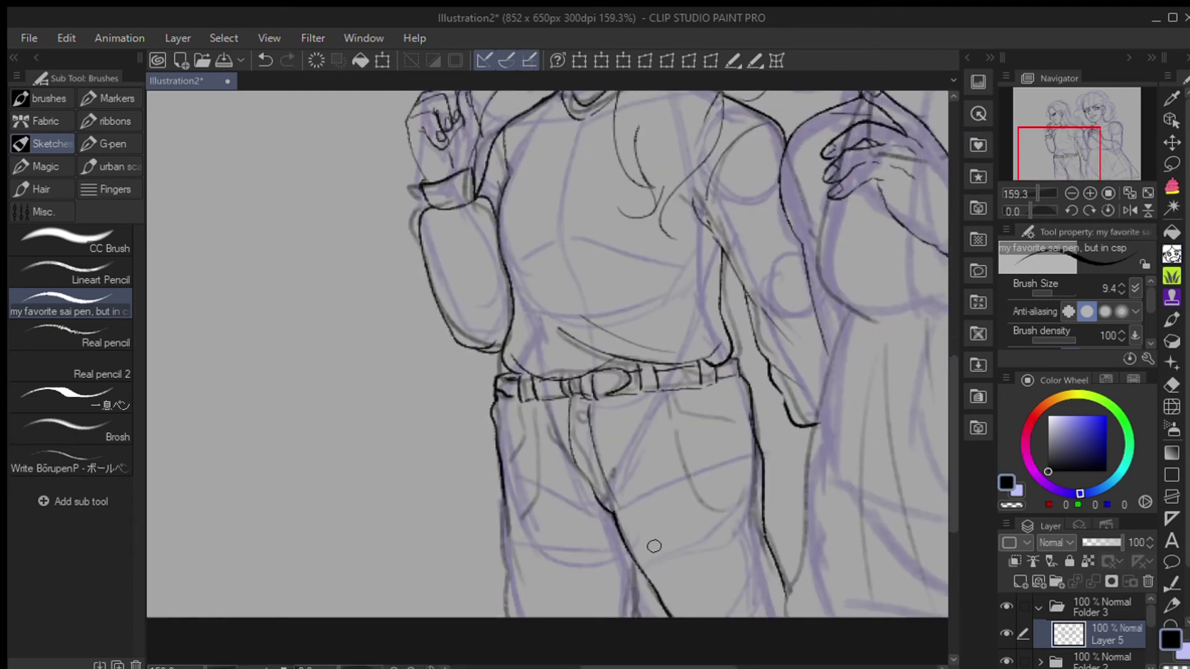
Step: Draw the loose outer edge of the trouser leg below the raised arm and the inner leg lines below the crotch
drag(495, 404, 476, 616)
drag(615, 517, 631, 617)
drag(638, 563, 656, 617)
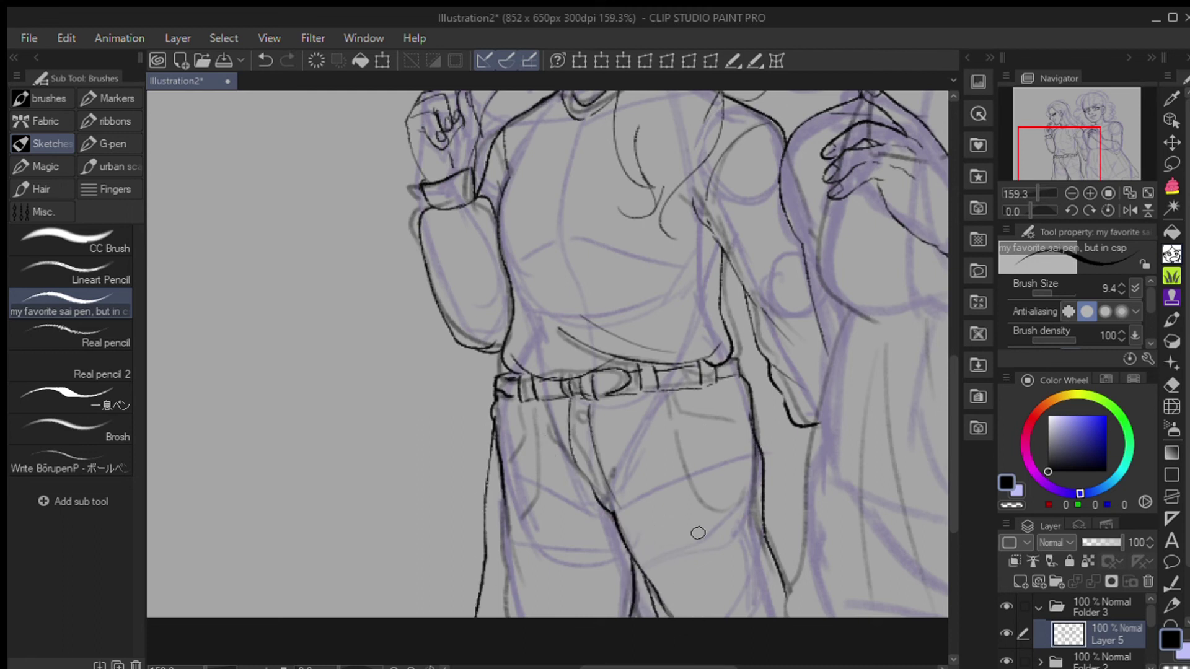
key(ctrl+z)
drag(485, 525, 492, 616)
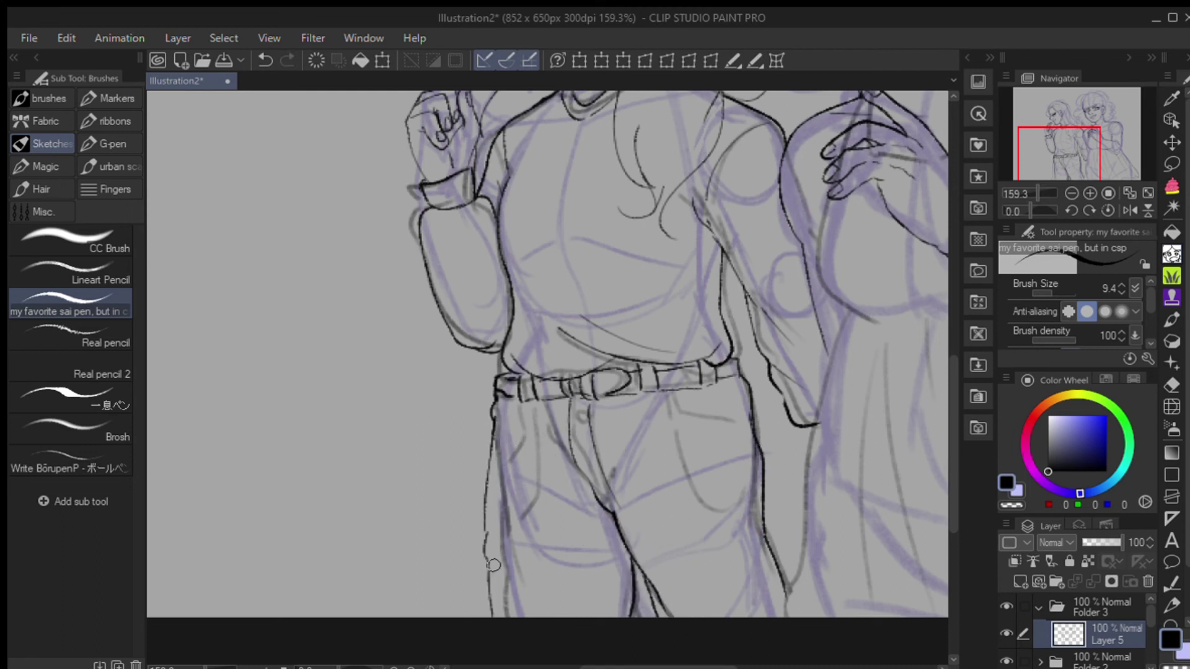
Step: Add both curved pockets, the crotch creases and the fly button to the trousers
drag(524, 420, 491, 514)
drag(693, 397, 707, 494)
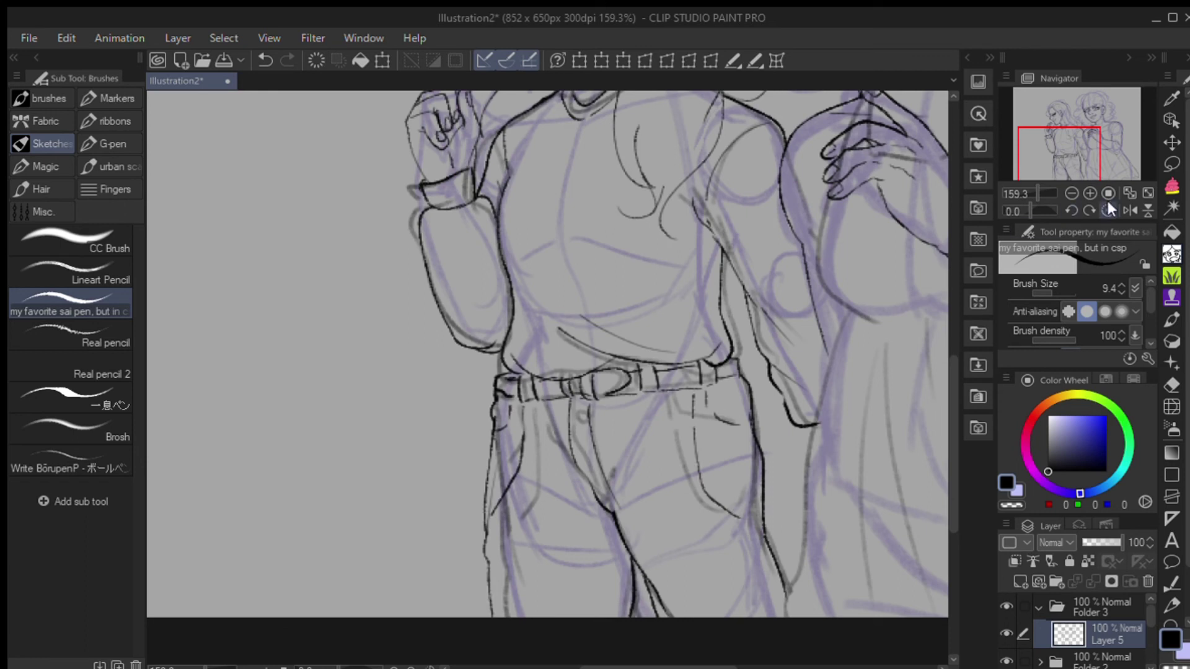
drag(548, 448, 600, 506)
drag(618, 445, 612, 514)
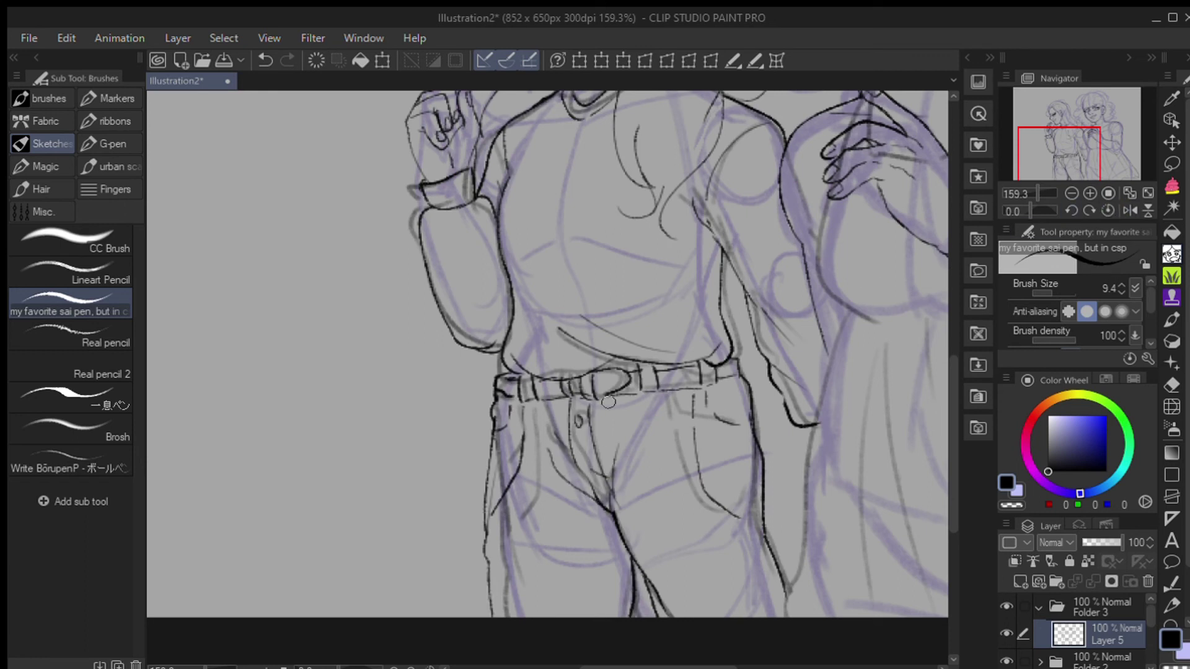
Step: Draw the flared outer edge of the dress skirt below the elbow and the contour of the bust under the raised hand
scroll(1029, 180, down, 2)
mouse_move(1028, 181)
mouse_down()
mouse_move(1028, 160)
mouse_move(1042, 173)
mouse_up()
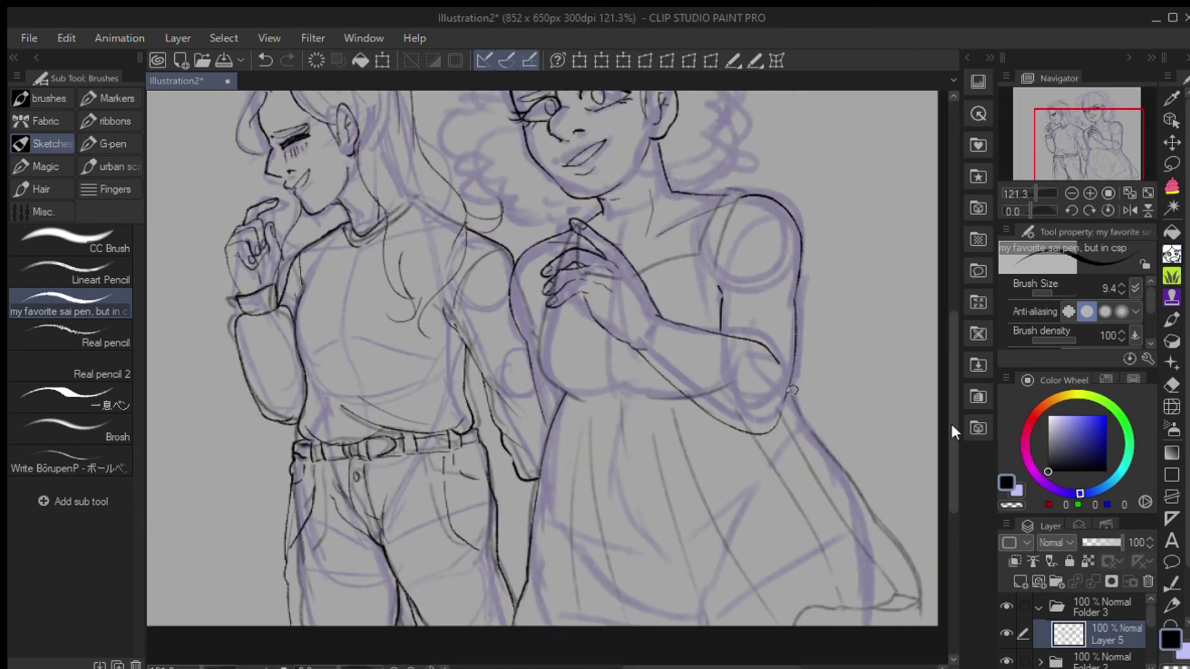
drag(792, 390, 927, 604)
key(ctrl+z)
drag(791, 388, 905, 566)
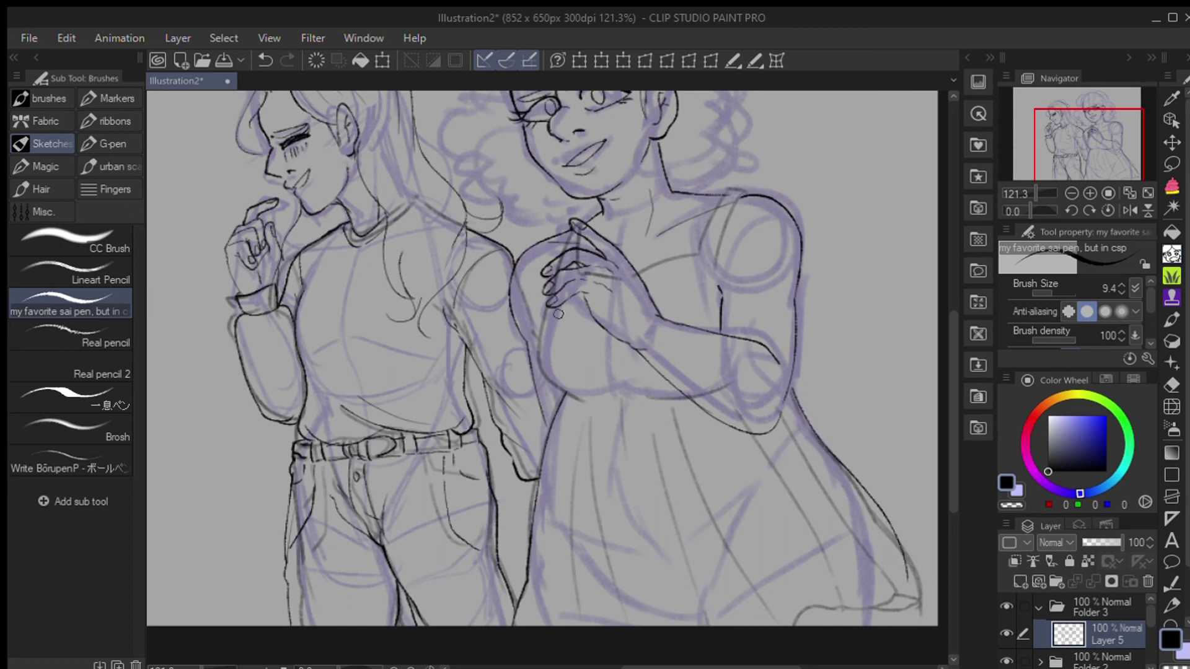
drag(559, 314, 583, 400)
Step: Draw both edges of the dress's shoulder strap down to the armpit and the neckline running from the strap to the raised hand
scroll(612, 275, up, 2)
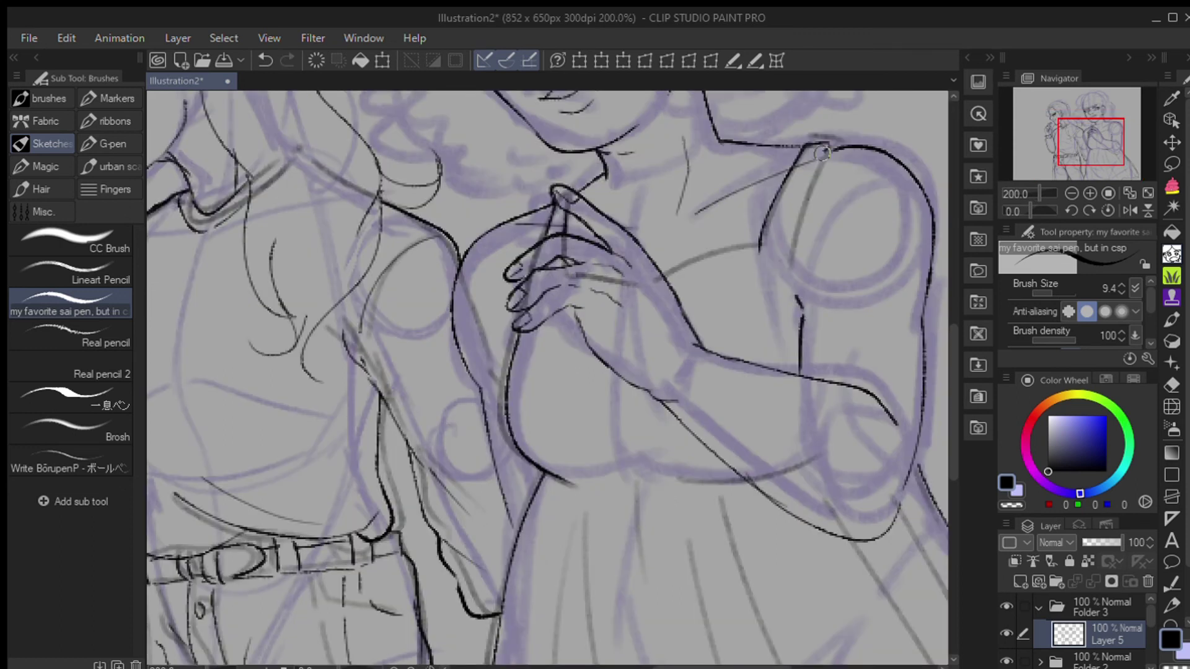
drag(810, 148, 800, 310)
key(ctrl+z)
drag(808, 149, 768, 238)
mouse_move(829, 144)
mouse_down()
mouse_move(782, 274)
mouse_move(799, 313)
mouse_up()
key(ctrl+z)
drag(671, 274, 767, 243)
key(ctrl+z)
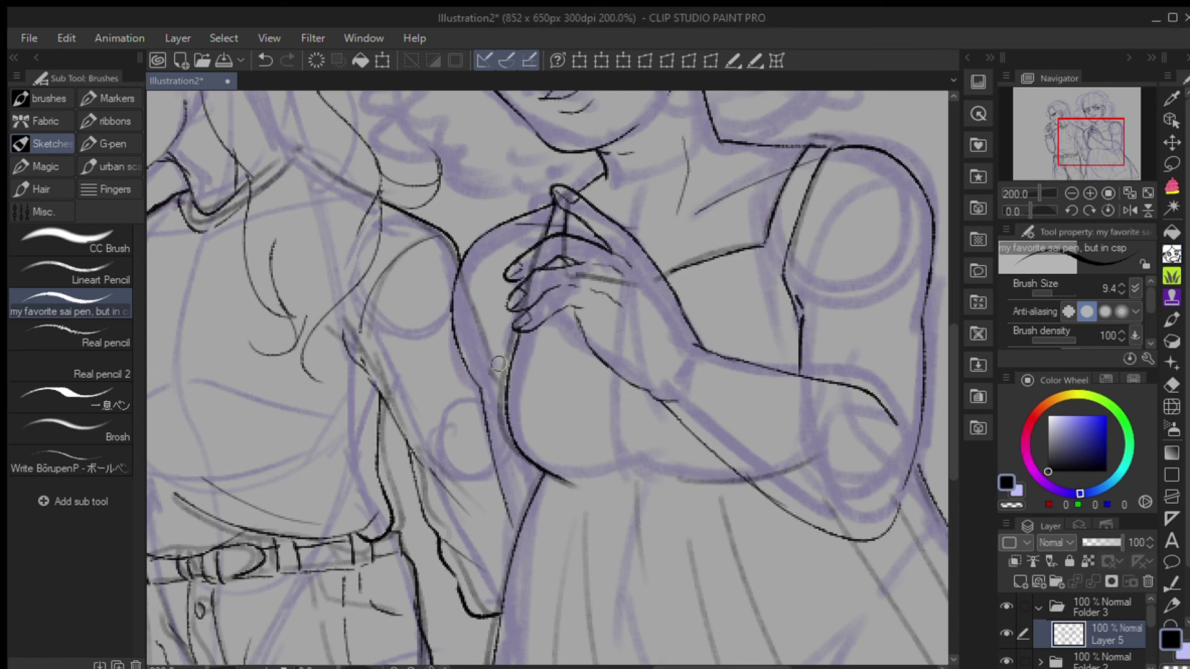
Step: Lower the opacity of the sketch folder, Folder 2, to 18% and reselect the line art layer
drag(1075, 149, 1049, 183)
scroll(1024, 181, down, 3)
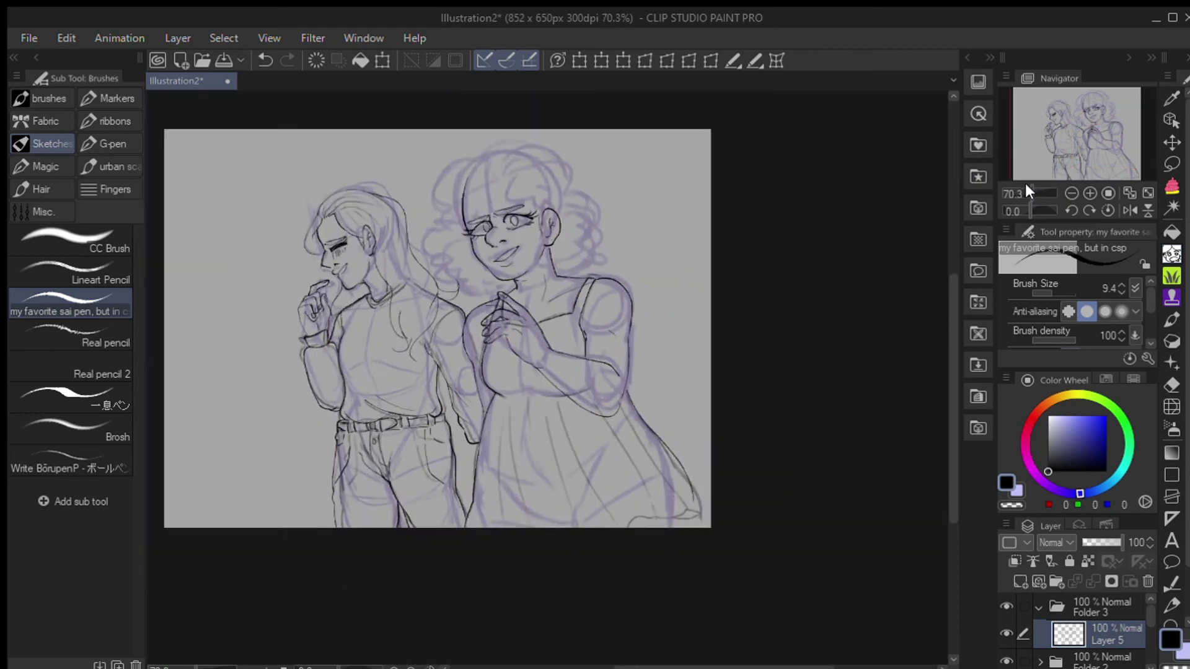
click(1102, 658)
drag(1120, 542, 1087, 541)
key(alt+])
mouse_move(1080, 150)
mouse_down()
mouse_move(1053, 142)
mouse_move(1083, 179)
mouse_move(1111, 159)
mouse_move(1104, 144)
mouse_up()
key(h)
key(h)
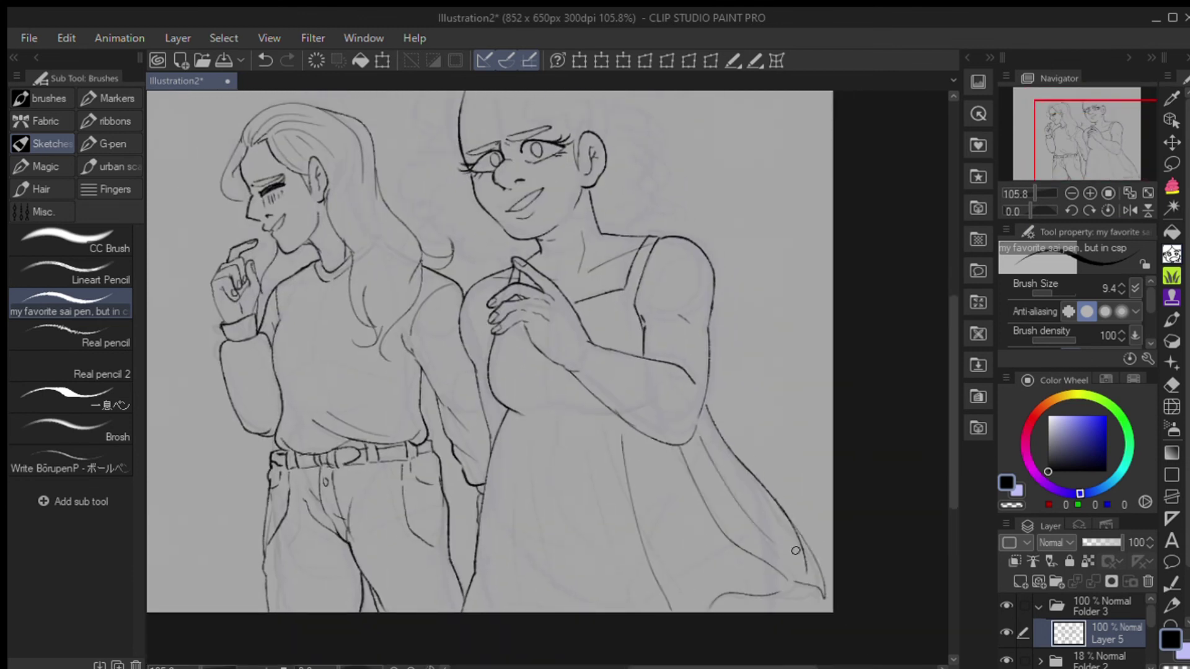
Step: Draw the long fold lines of the dress skirt from the waist down to the canvas edge
mouse_move(528, 427)
mouse_down()
mouse_move(546, 607)
mouse_move(498, 609)
mouse_up()
drag(565, 427, 606, 563)
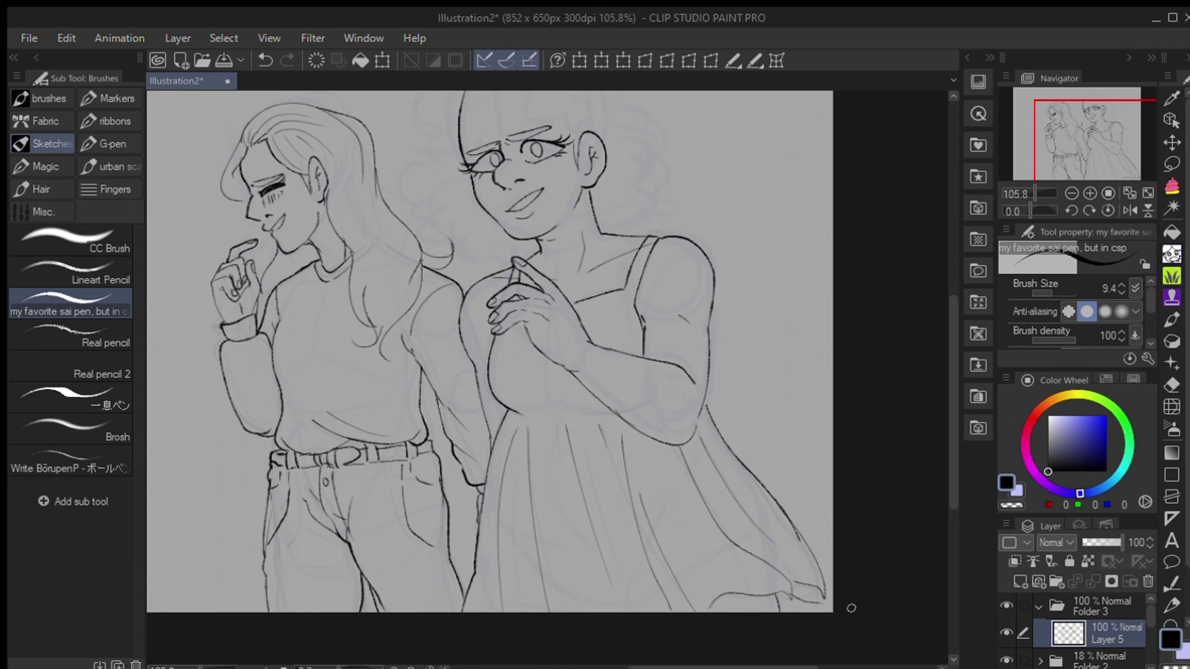
drag(658, 388, 744, 524)
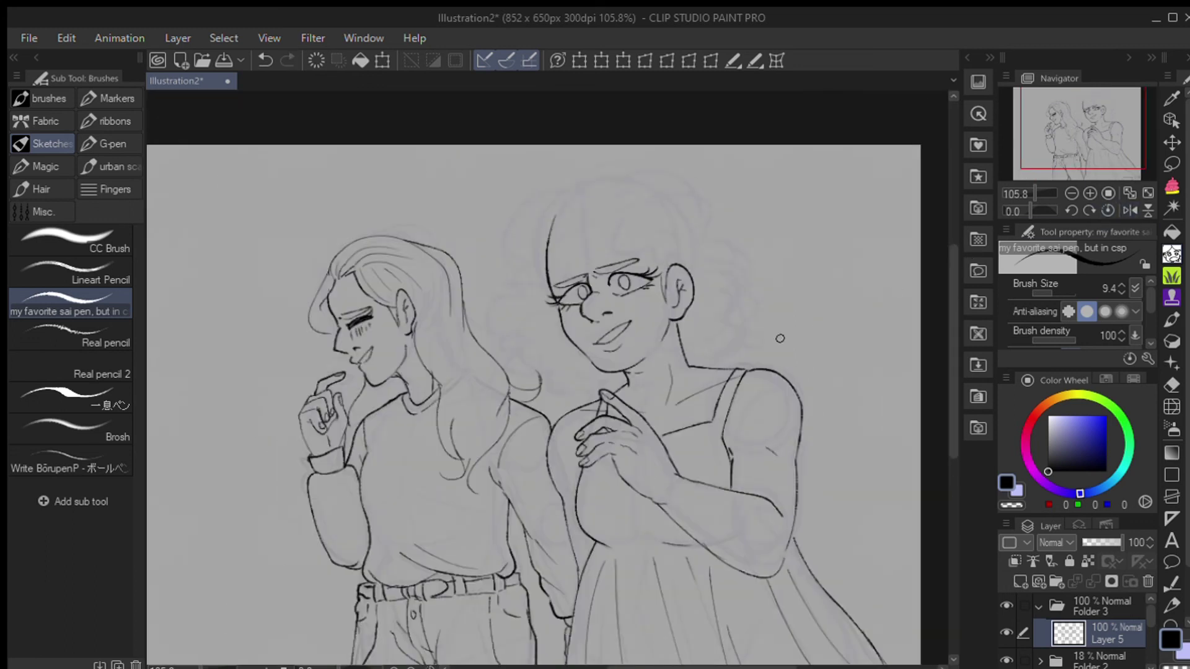
Step: Draw the curly hair outline and fringe around the head of the character in the dress and clear the forehead line the hair overlaps
scroll(768, 360, up, 2)
key(e)
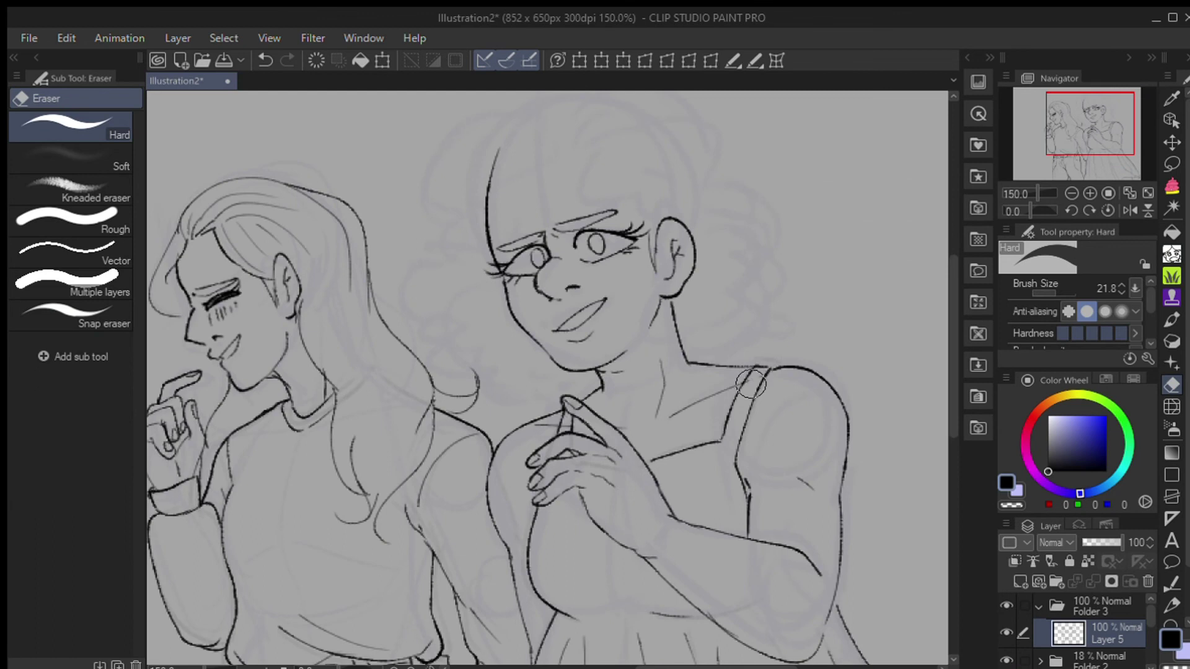
click(1127, 210)
click(1127, 211)
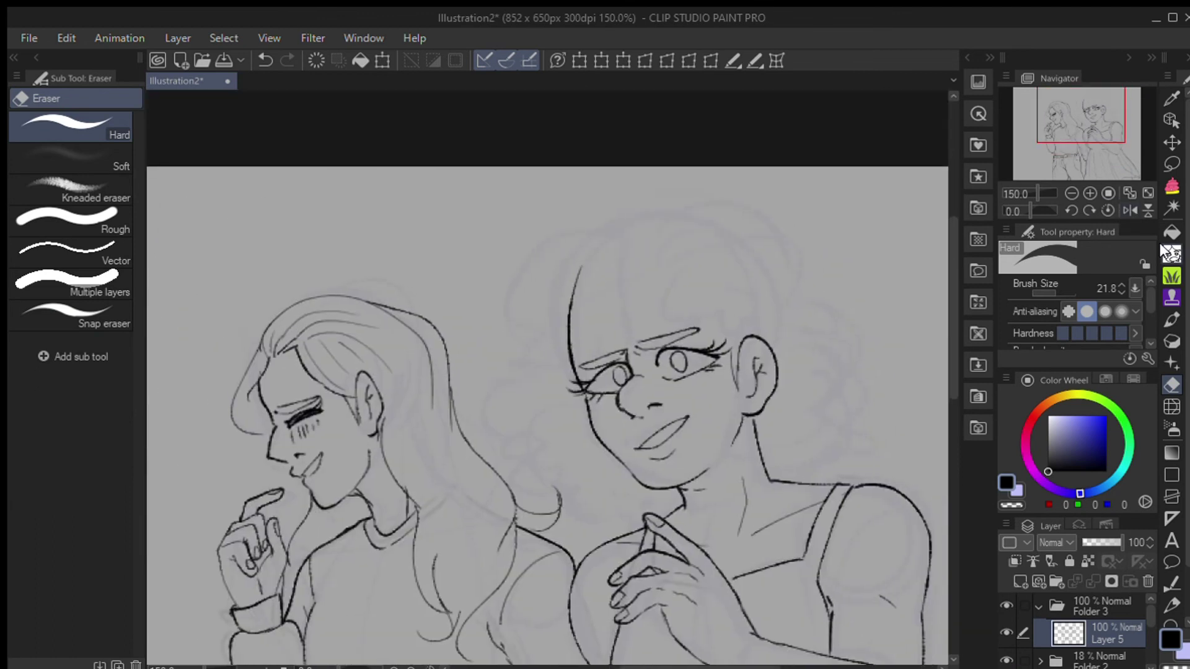
click(1164, 251)
mouse_move(651, 268)
mouse_down()
mouse_move(616, 245)
mouse_move(520, 428)
mouse_up()
mouse_move(787, 254)
mouse_down()
mouse_move(873, 432)
mouse_move(855, 460)
mouse_up()
drag(537, 445, 651, 516)
drag(798, 243, 661, 195)
mouse_move(645, 209)
mouse_down()
mouse_move(551, 254)
mouse_move(494, 315)
mouse_up()
drag(753, 424, 812, 471)
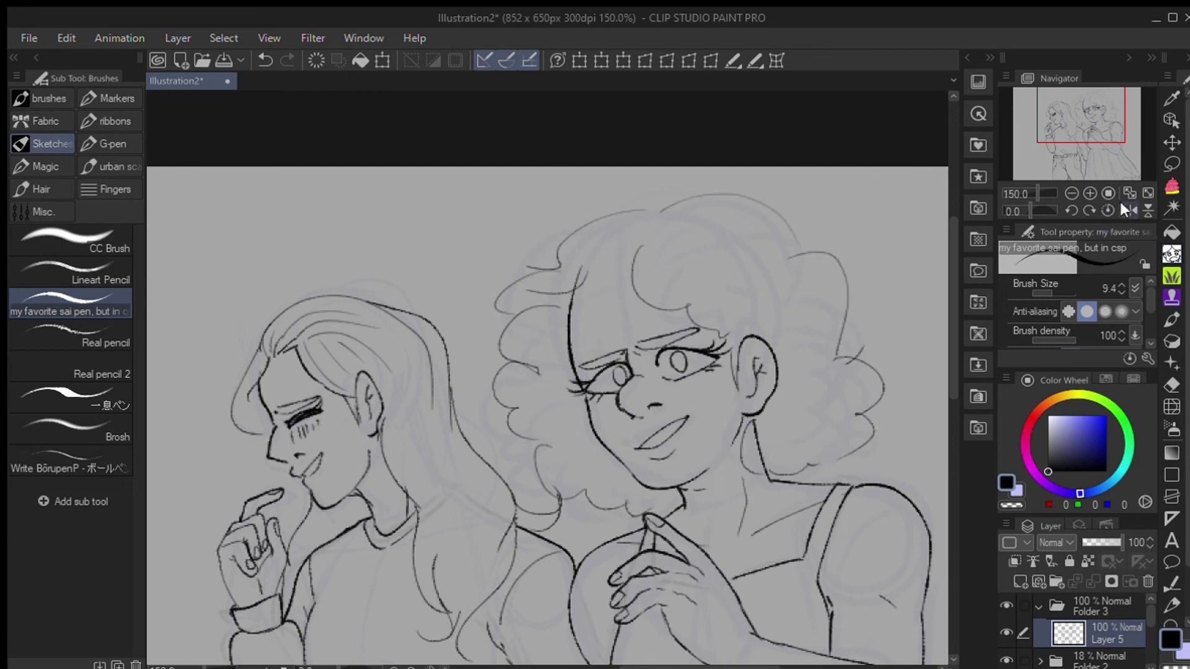
drag(745, 421, 771, 458)
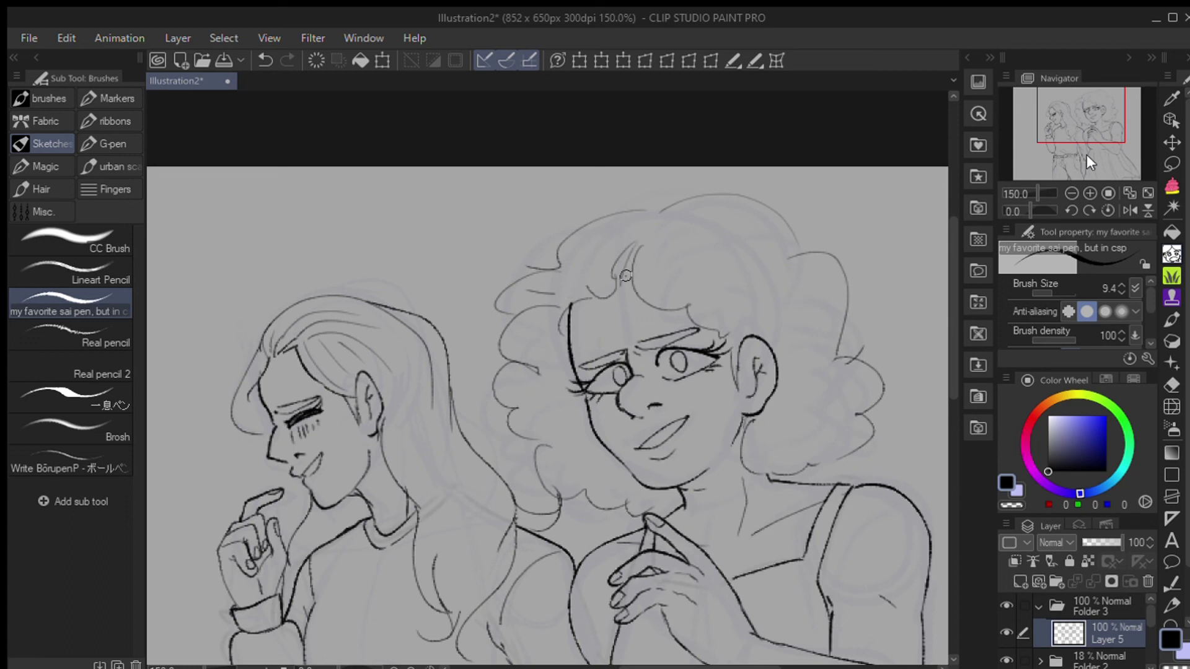
drag(1087, 154, 1092, 159)
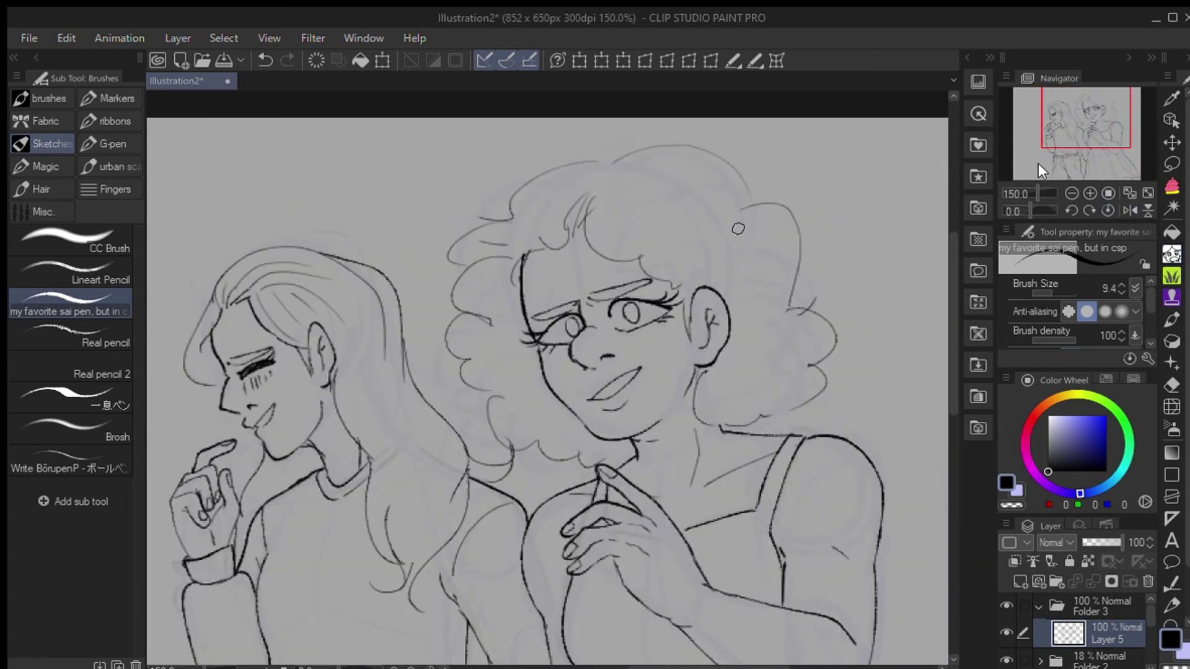
Step: Erase the irises and lower eyelid of the character in the dress and redraw them
drag(1037, 193, 1041, 193)
key(e)
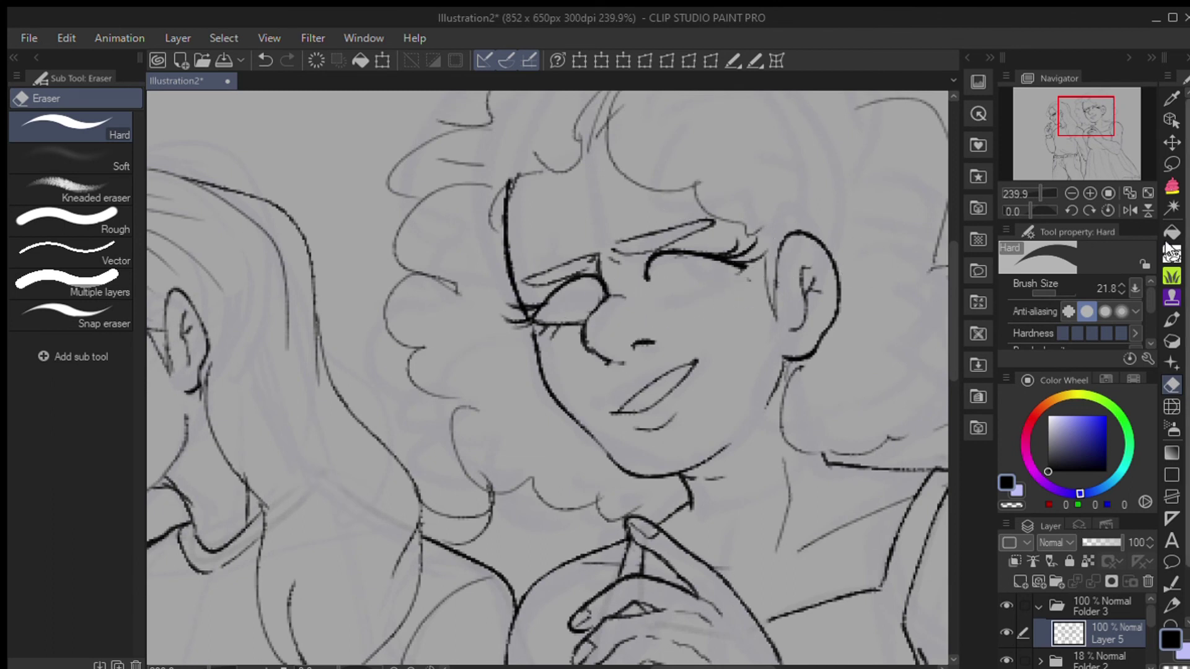
click(1170, 252)
mouse_move(658, 295)
mouse_down()
mouse_move(739, 270)
mouse_move(728, 276)
mouse_up()
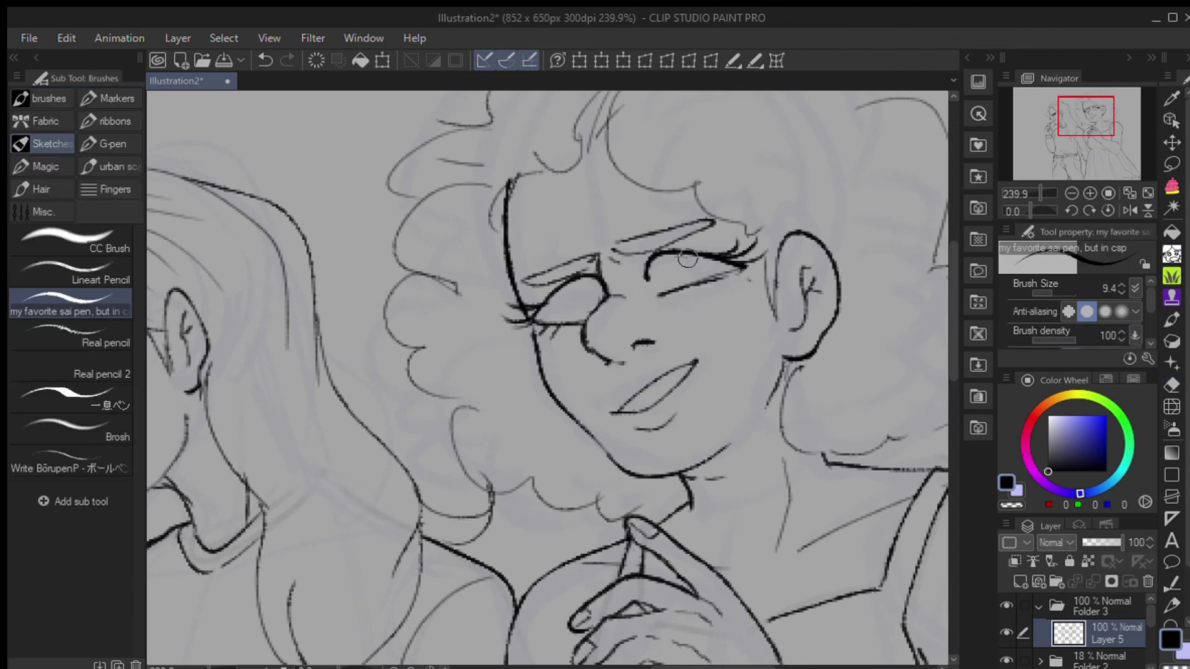
drag(595, 281, 596, 282)
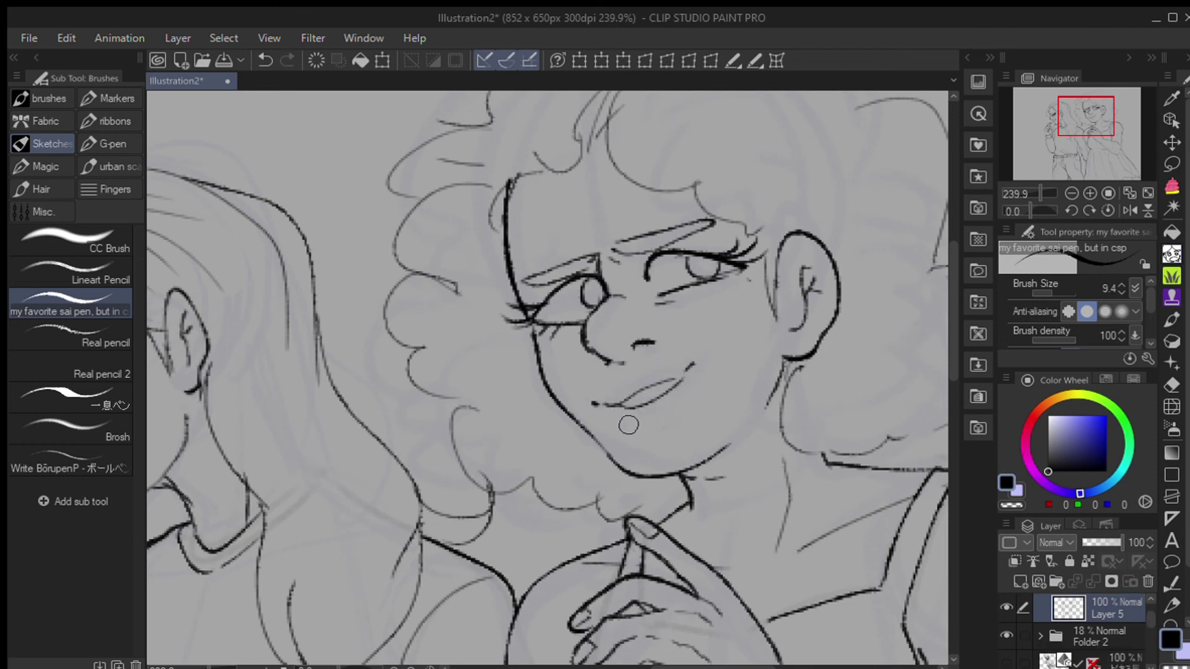
Step: Redraw the lower lip of the character in the dress and shift the lassoed mouth slightly down
drag(622, 427, 672, 426)
drag(708, 333, 712, 342)
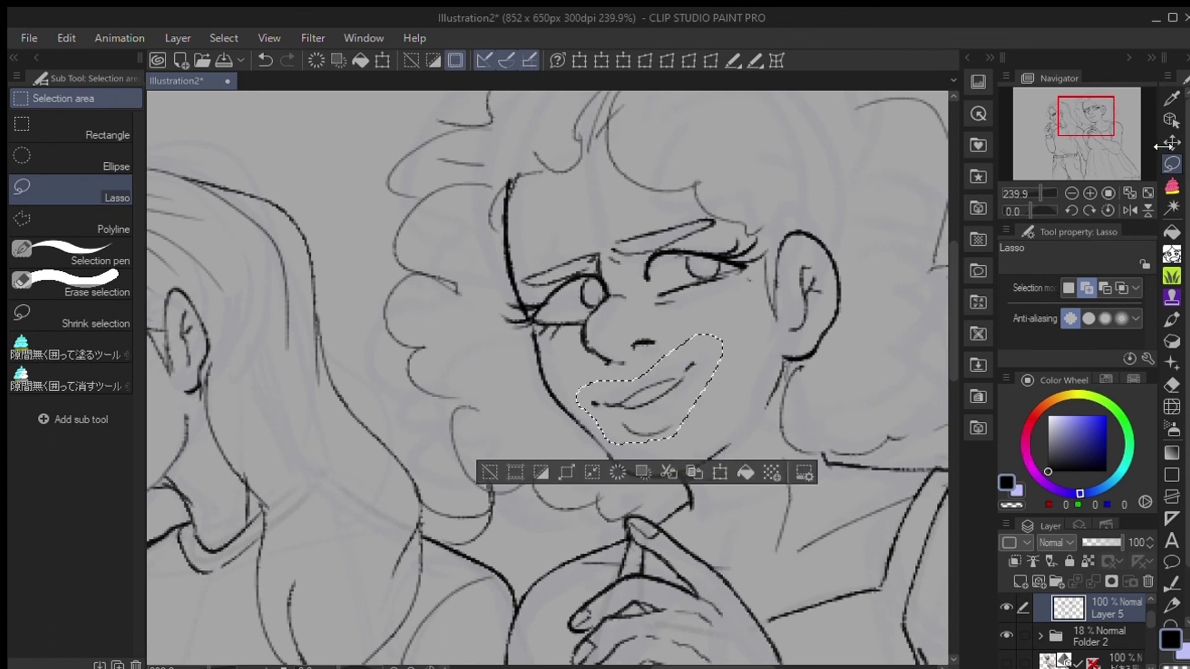
key(k)
drag(652, 398, 661, 407)
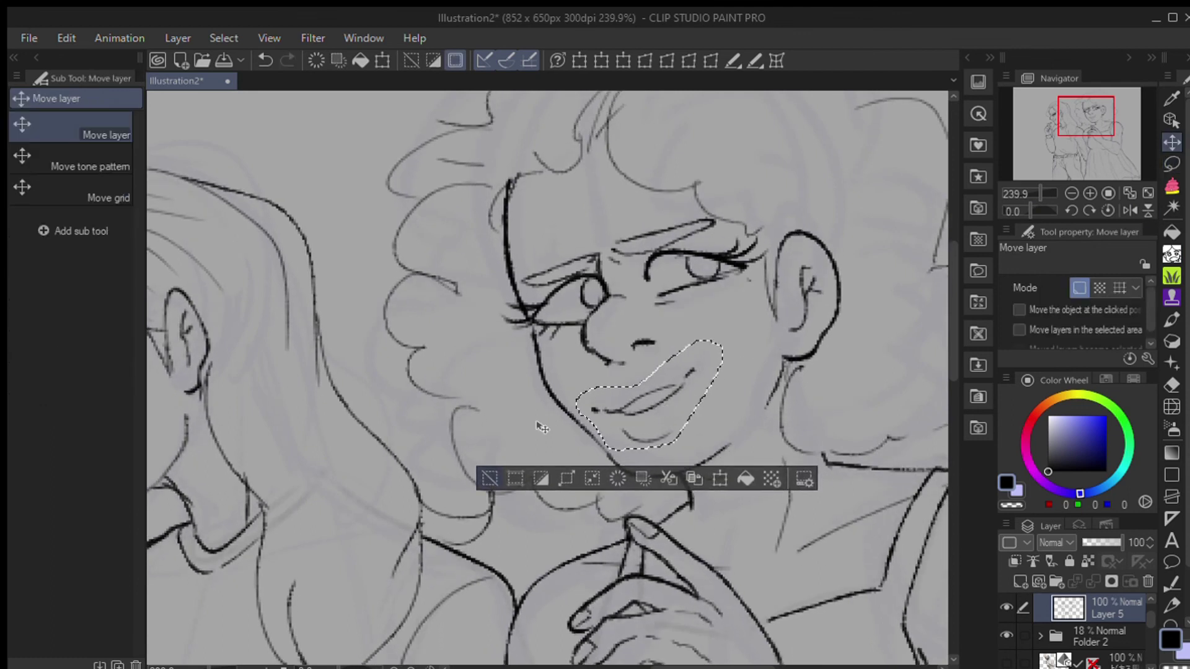
key(ctrl+d)
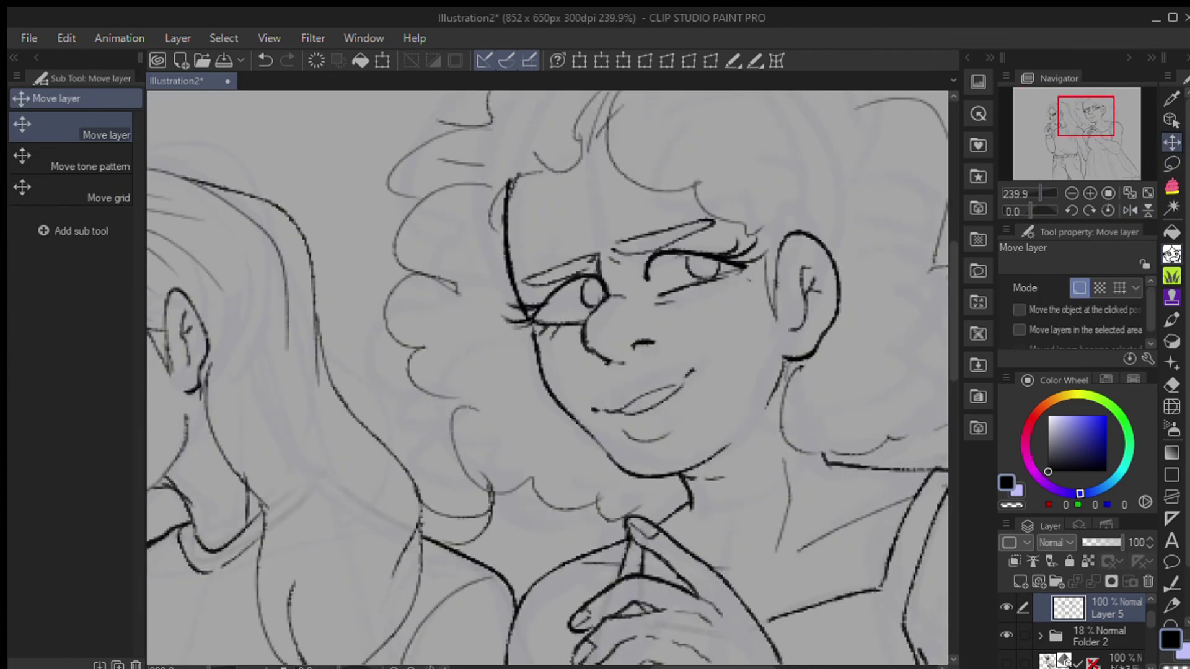
Step: Hide the sketch folder, Folder 2, and reselect the line art layer, Layer 5
key(b)
scroll(1070, 139, down, 5)
mouse_move(1075, 133)
mouse_down()
mouse_move(1078, 150)
mouse_move(1030, 173)
mouse_move(1025, 155)
mouse_up()
click(1098, 630)
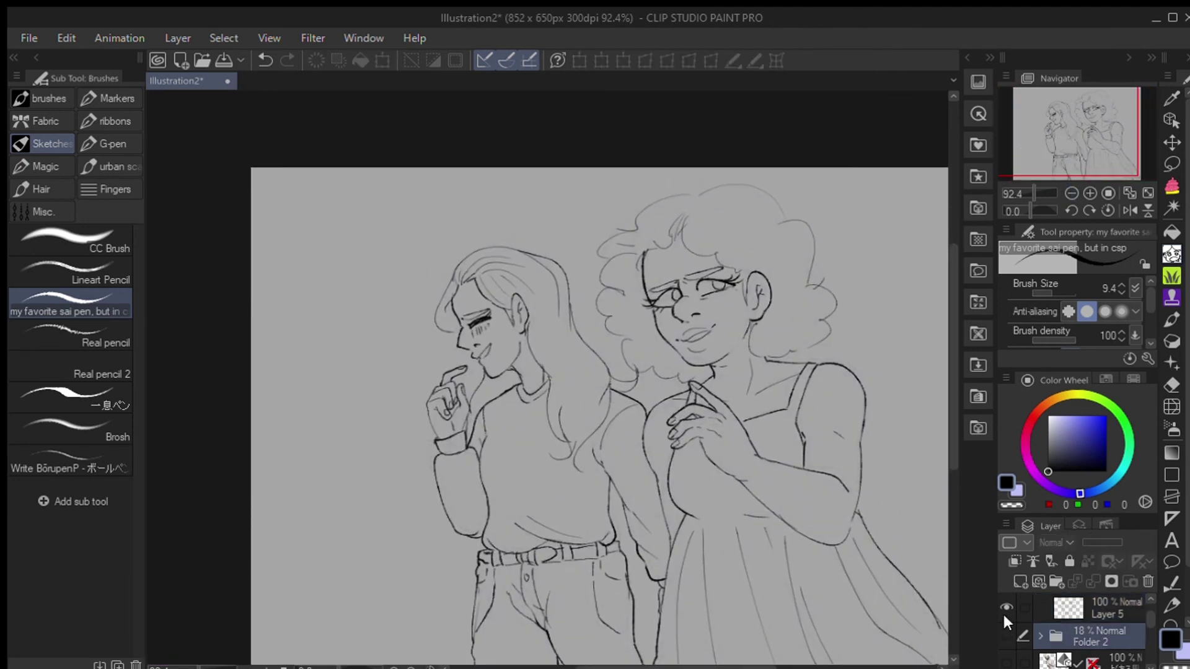
scroll(1122, 207, up, 2)
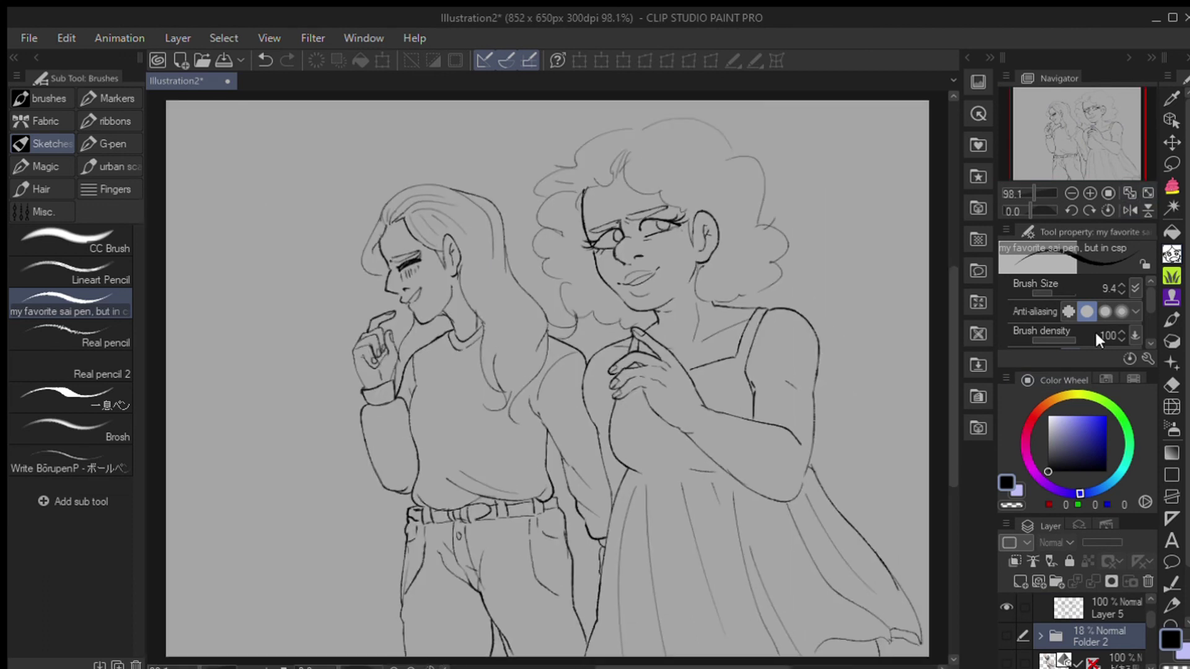
scroll(1142, 611, up, 1)
click(1094, 626)
Step: Add small loose curls along the outer edge of the curly hair and check the whole drawing
scroll(1022, 184, up, 5)
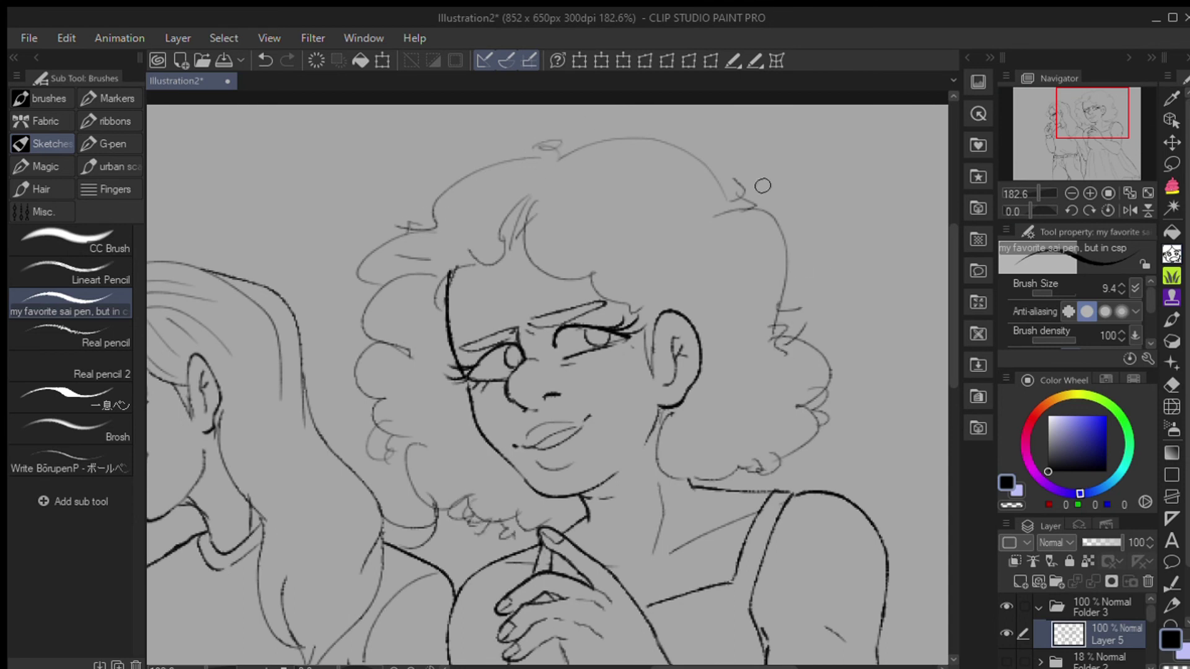
click(1147, 193)
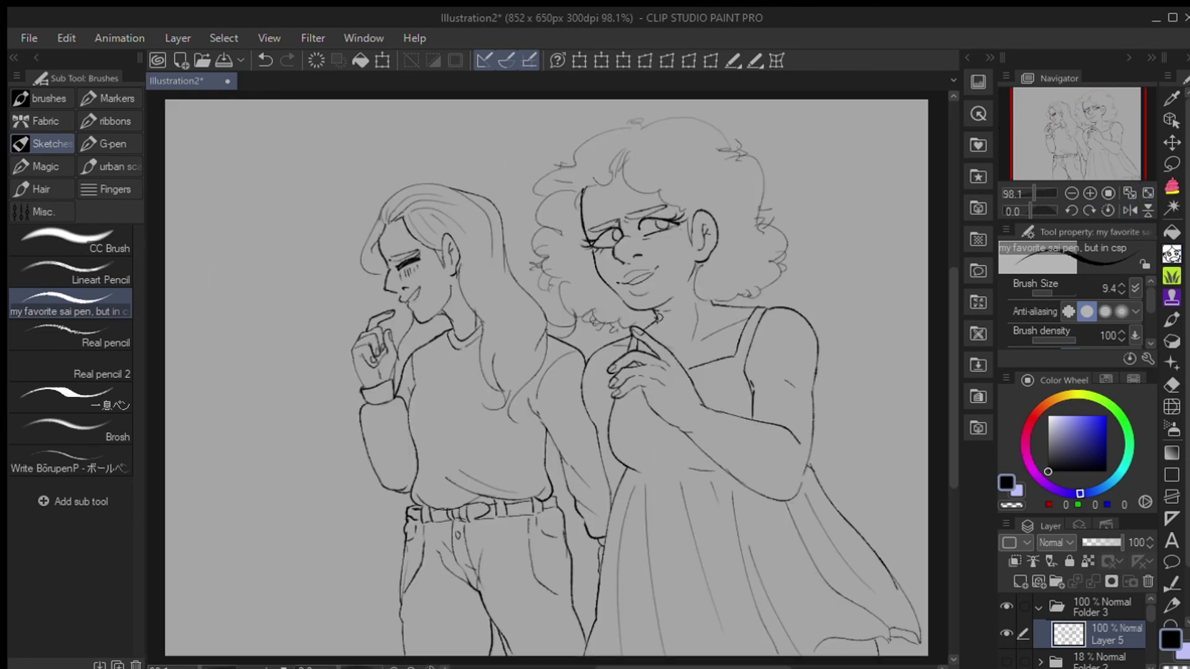
click(1107, 206)
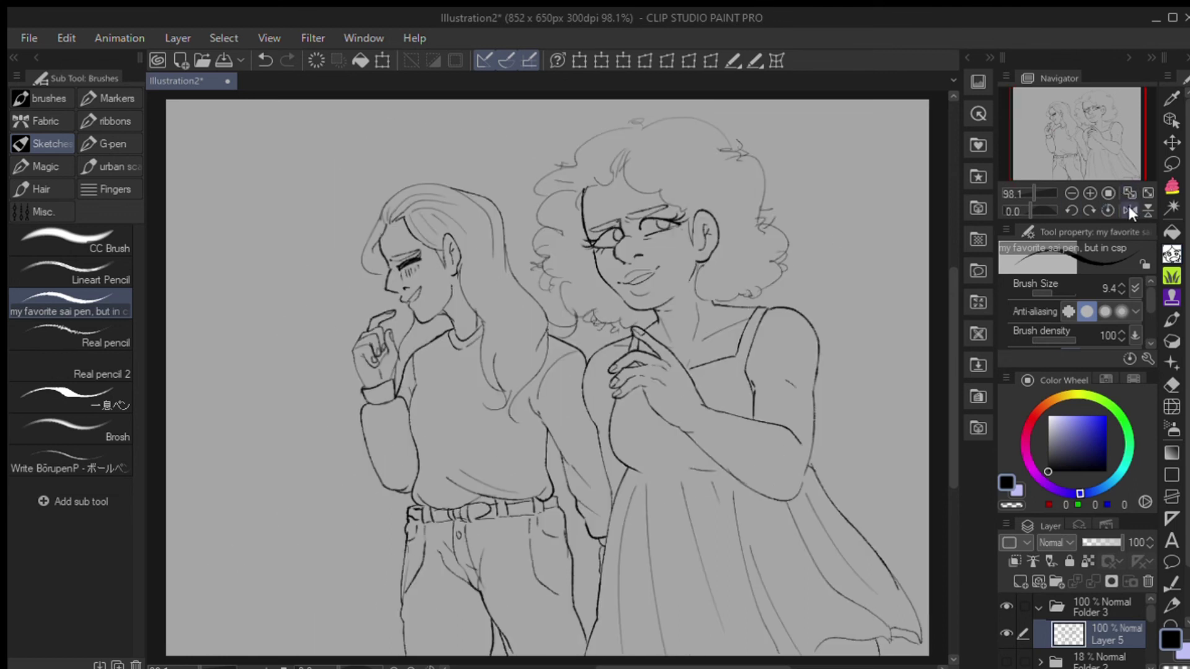